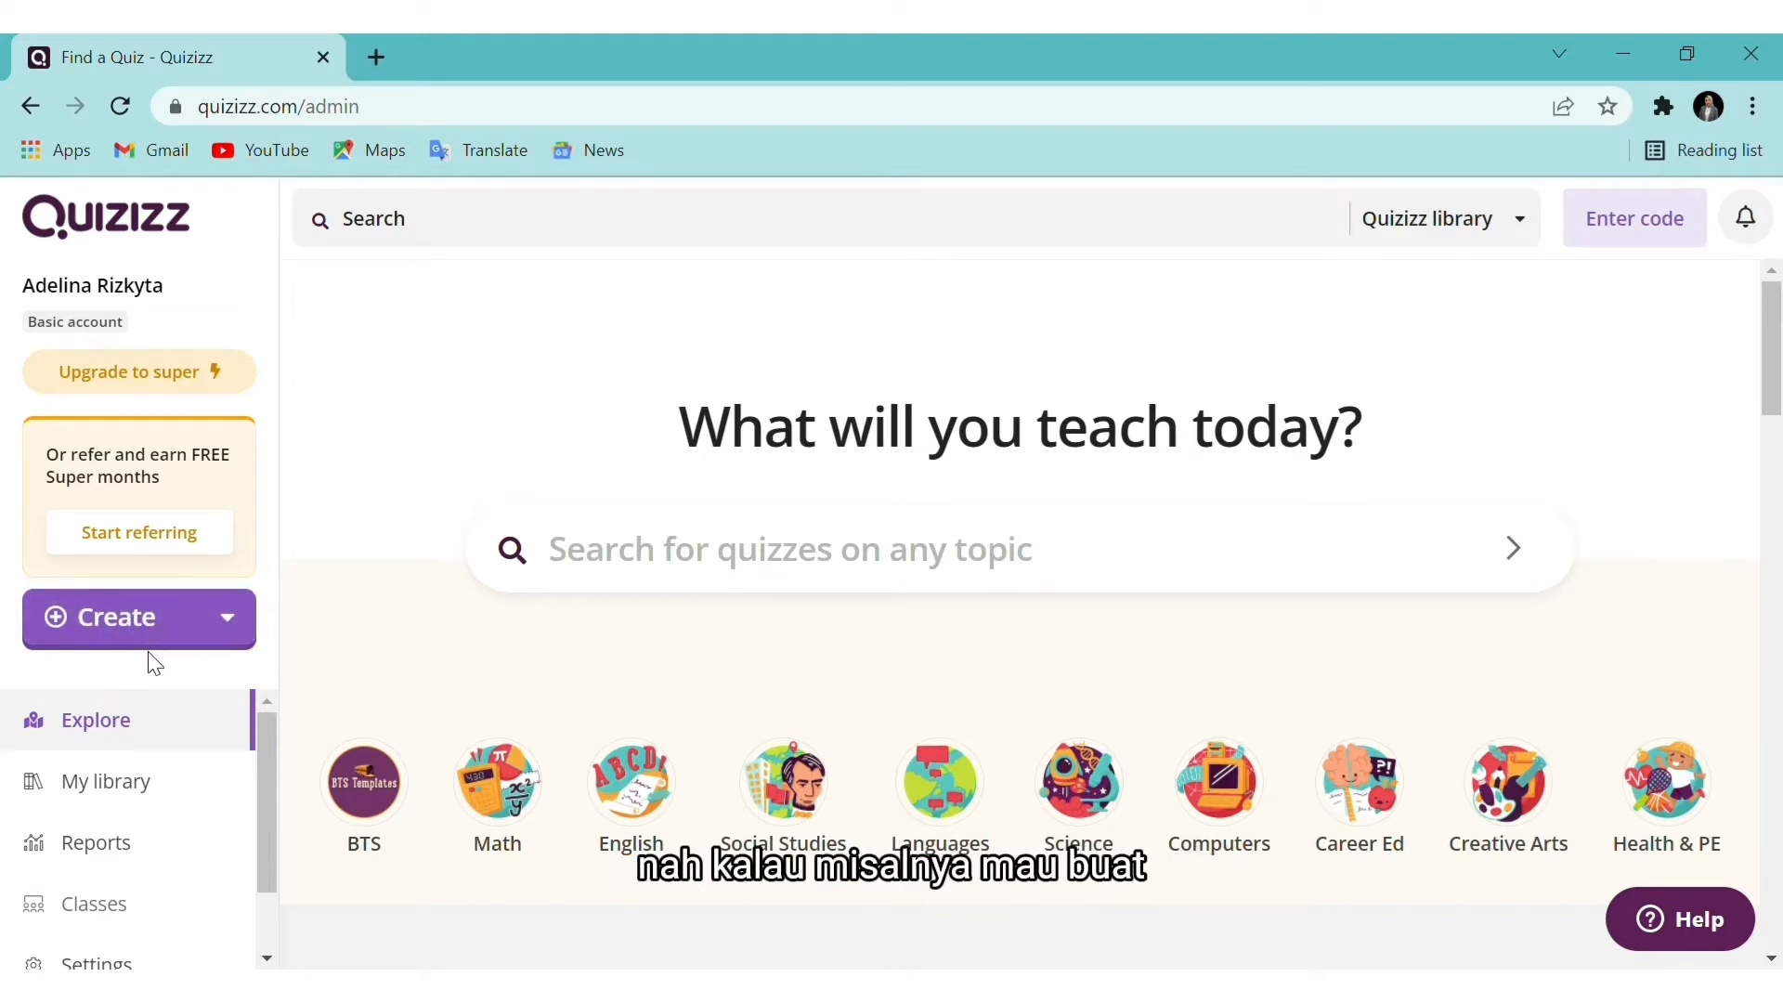
click(198, 642)
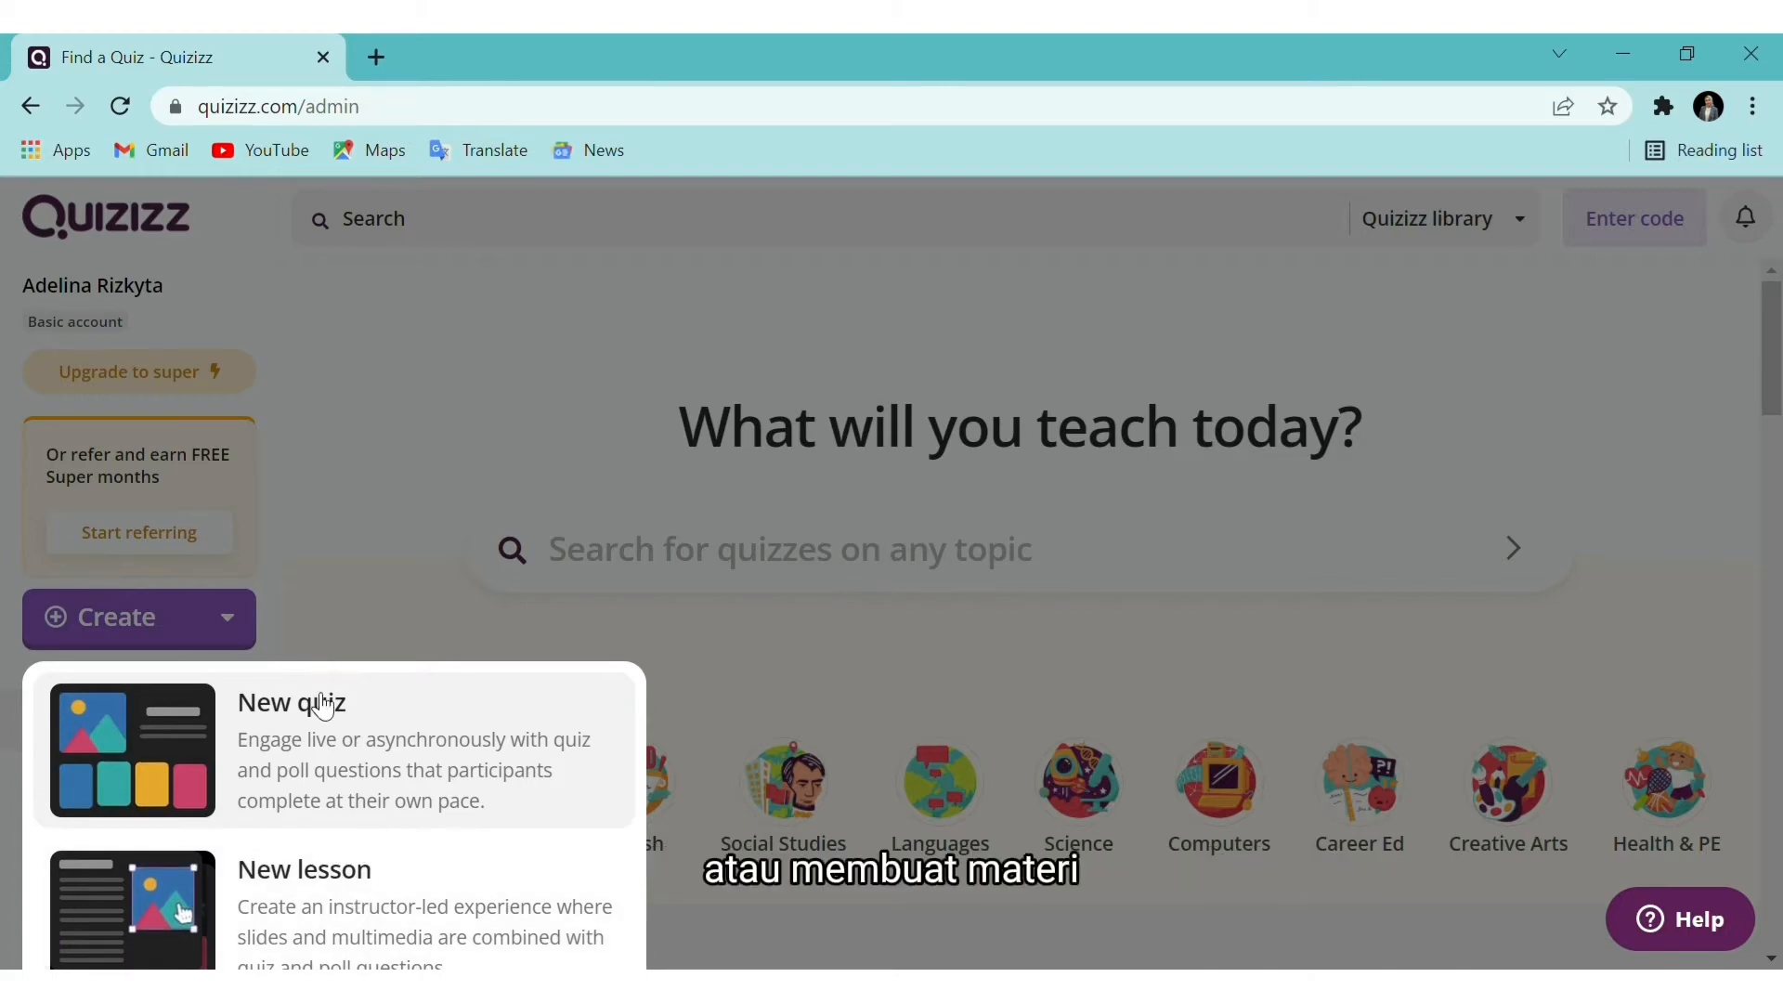
click(284, 622)
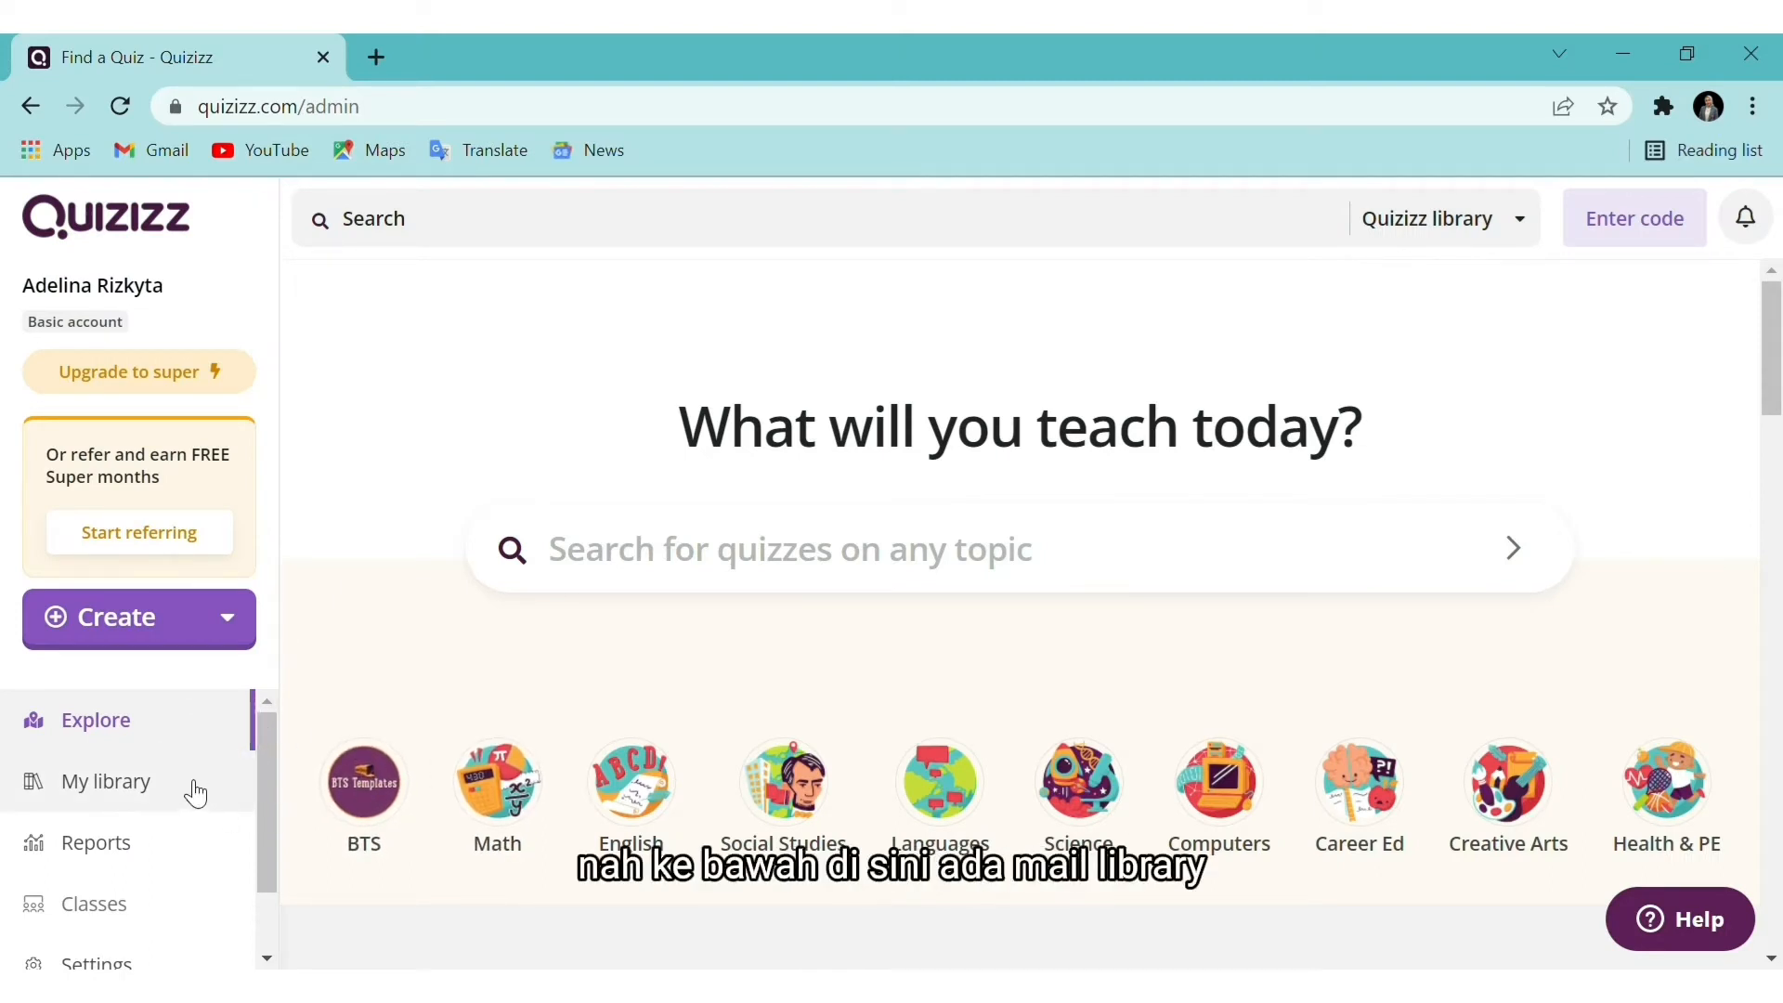
Open My library and look through the list of saved quizzes and lessons
scroll(197, 789, down, 1)
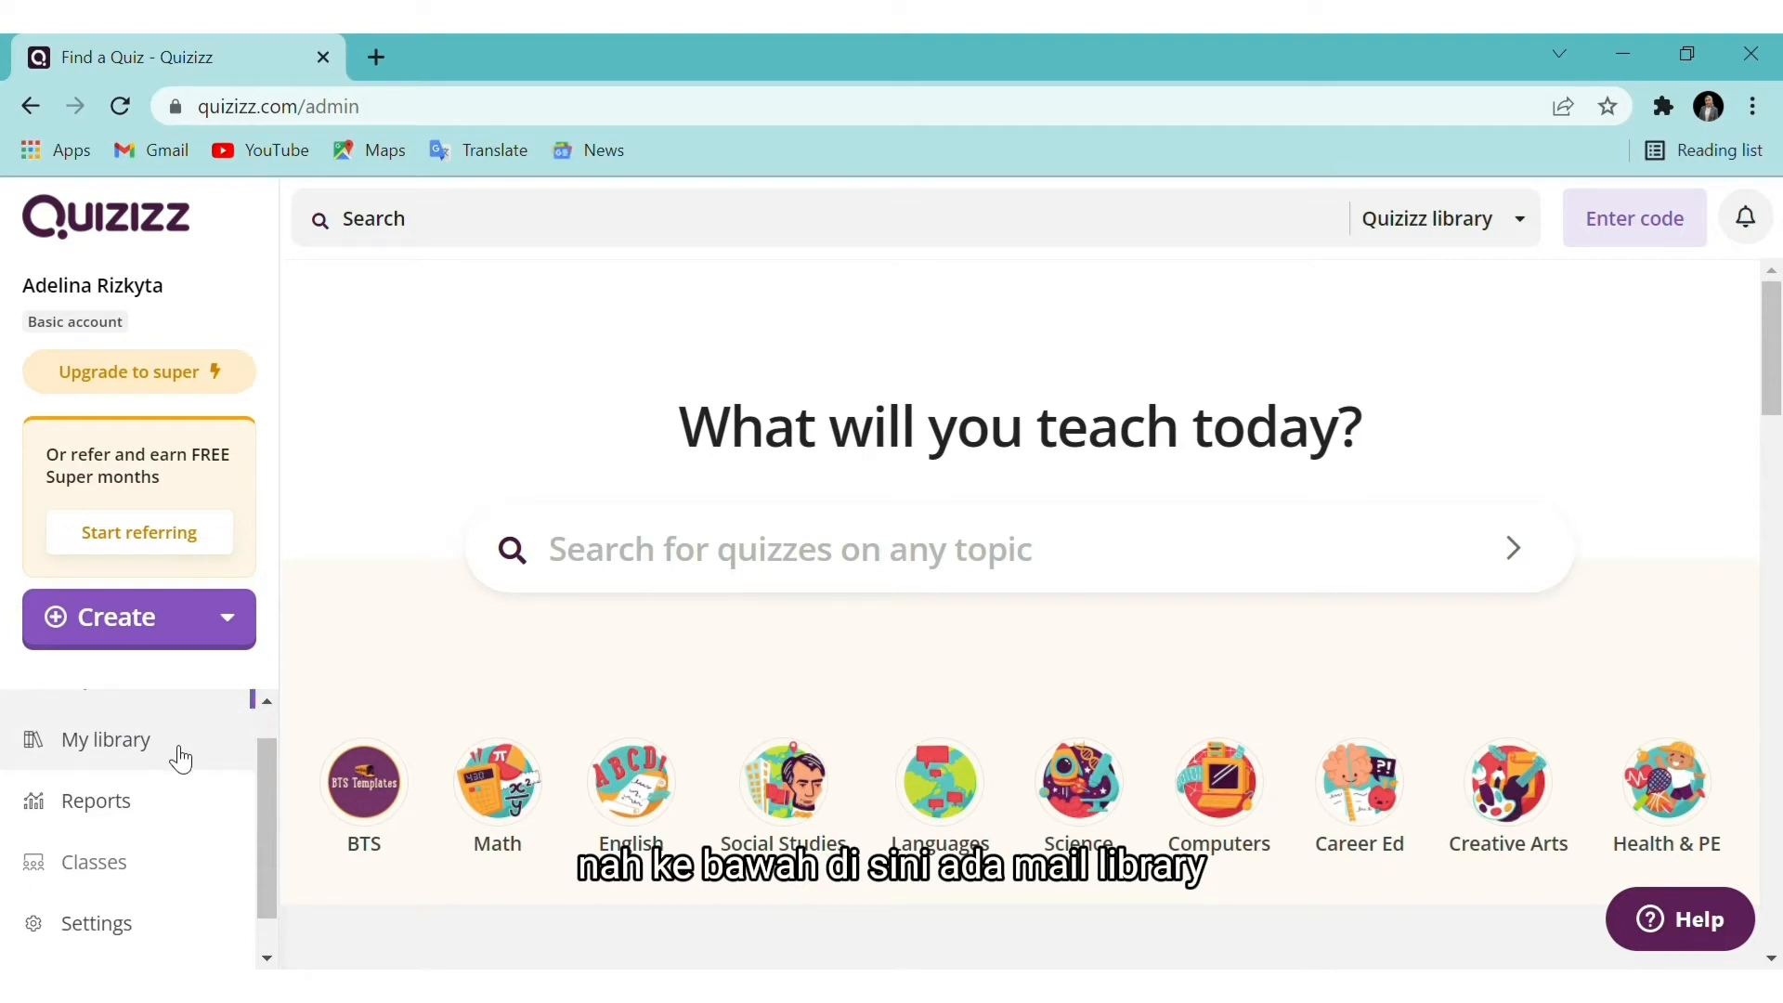
click(176, 753)
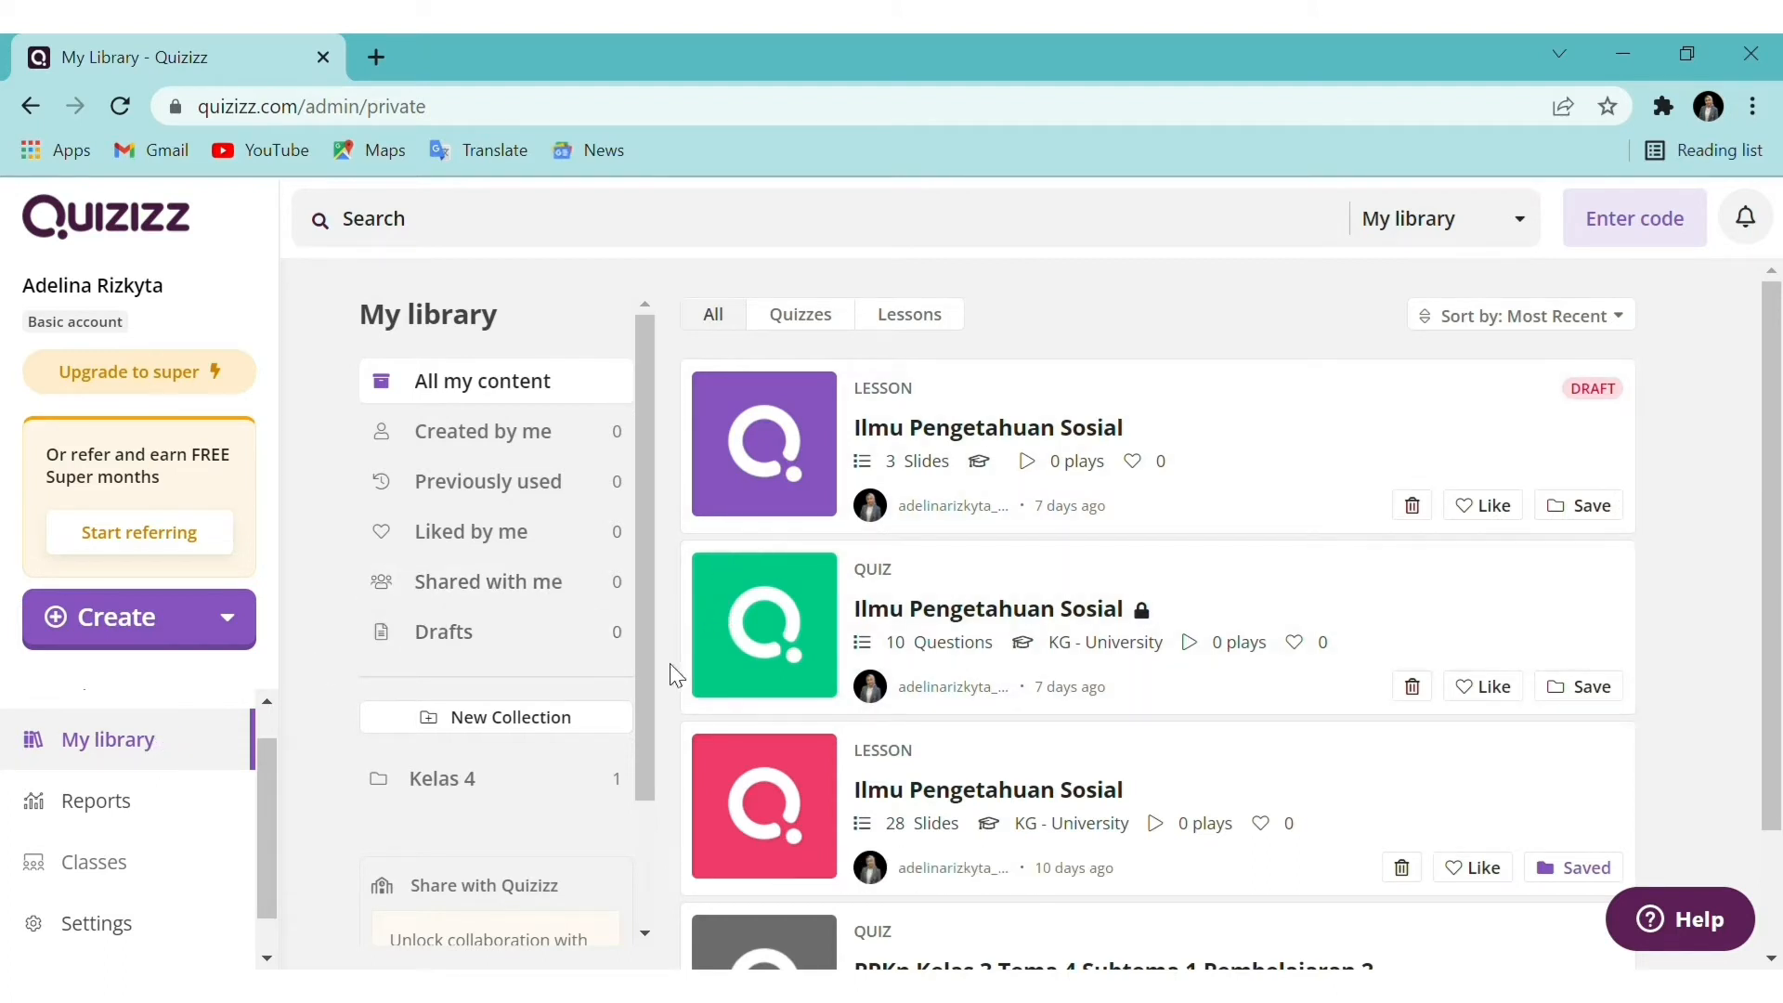
scroll(692, 723, down, 1)
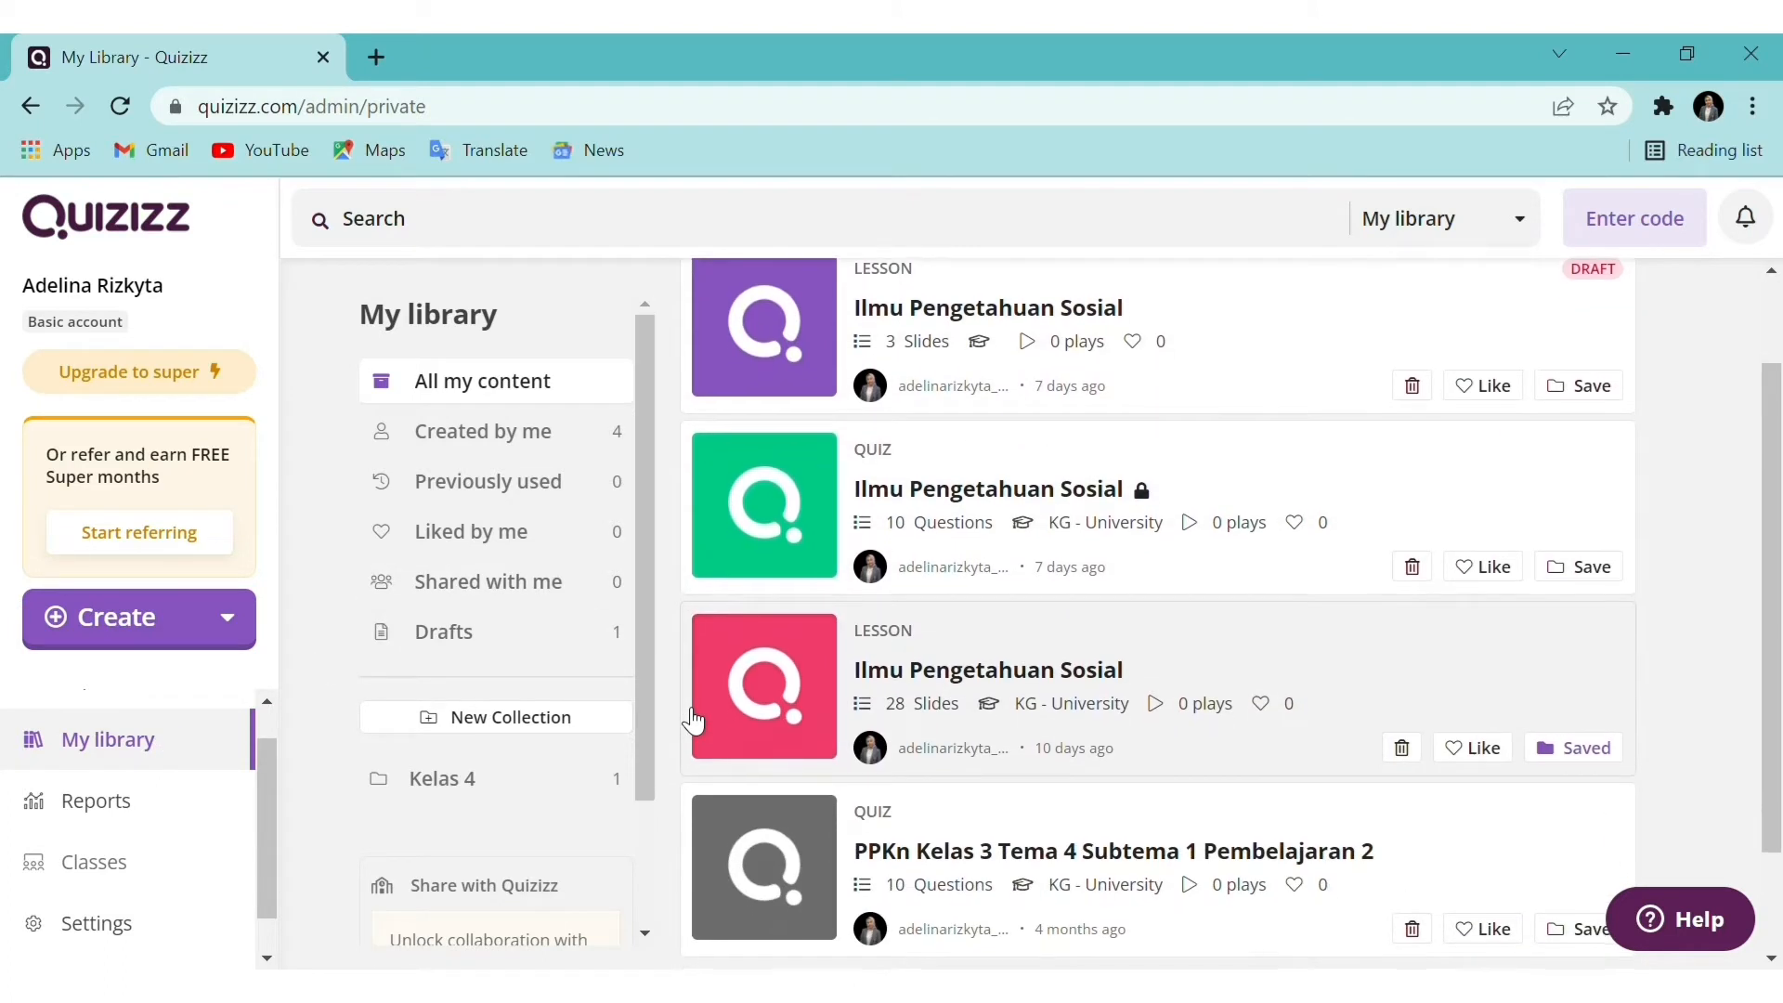
scroll(692, 721, down, 1)
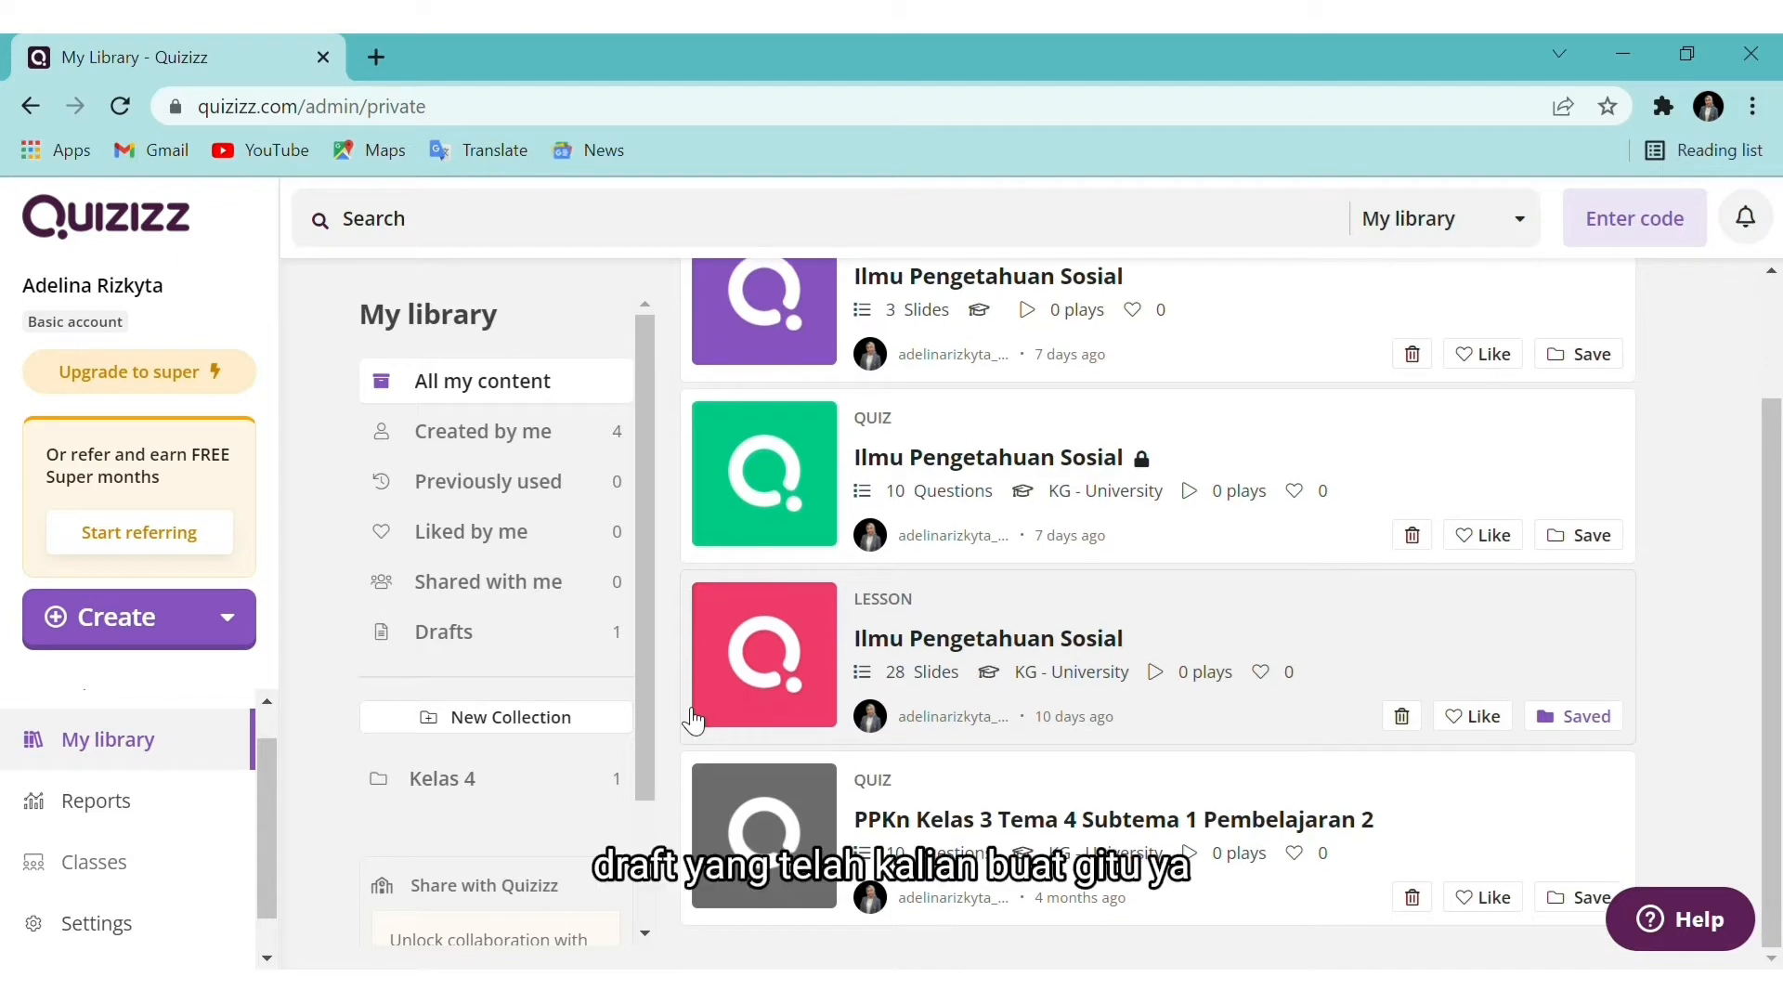
scroll(692, 722, up, 2)
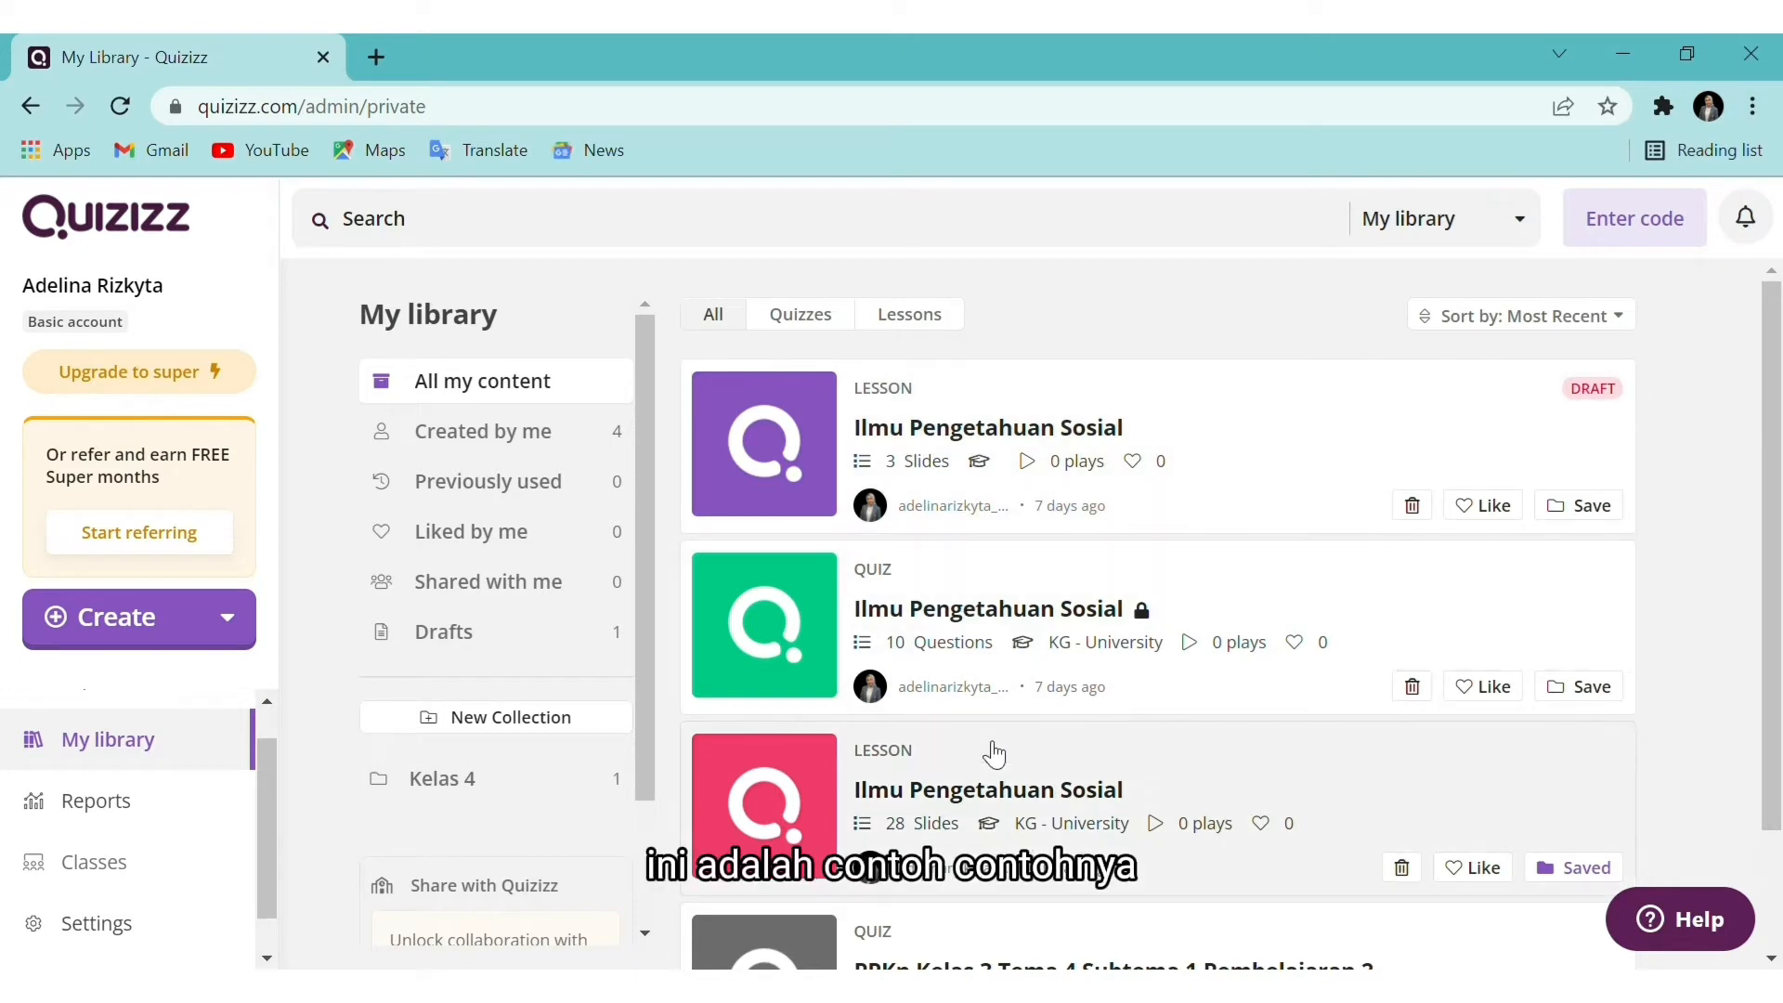
scroll(994, 757, down, 1)
scroll(994, 757, down, 1)
scroll(992, 749, up, 2)
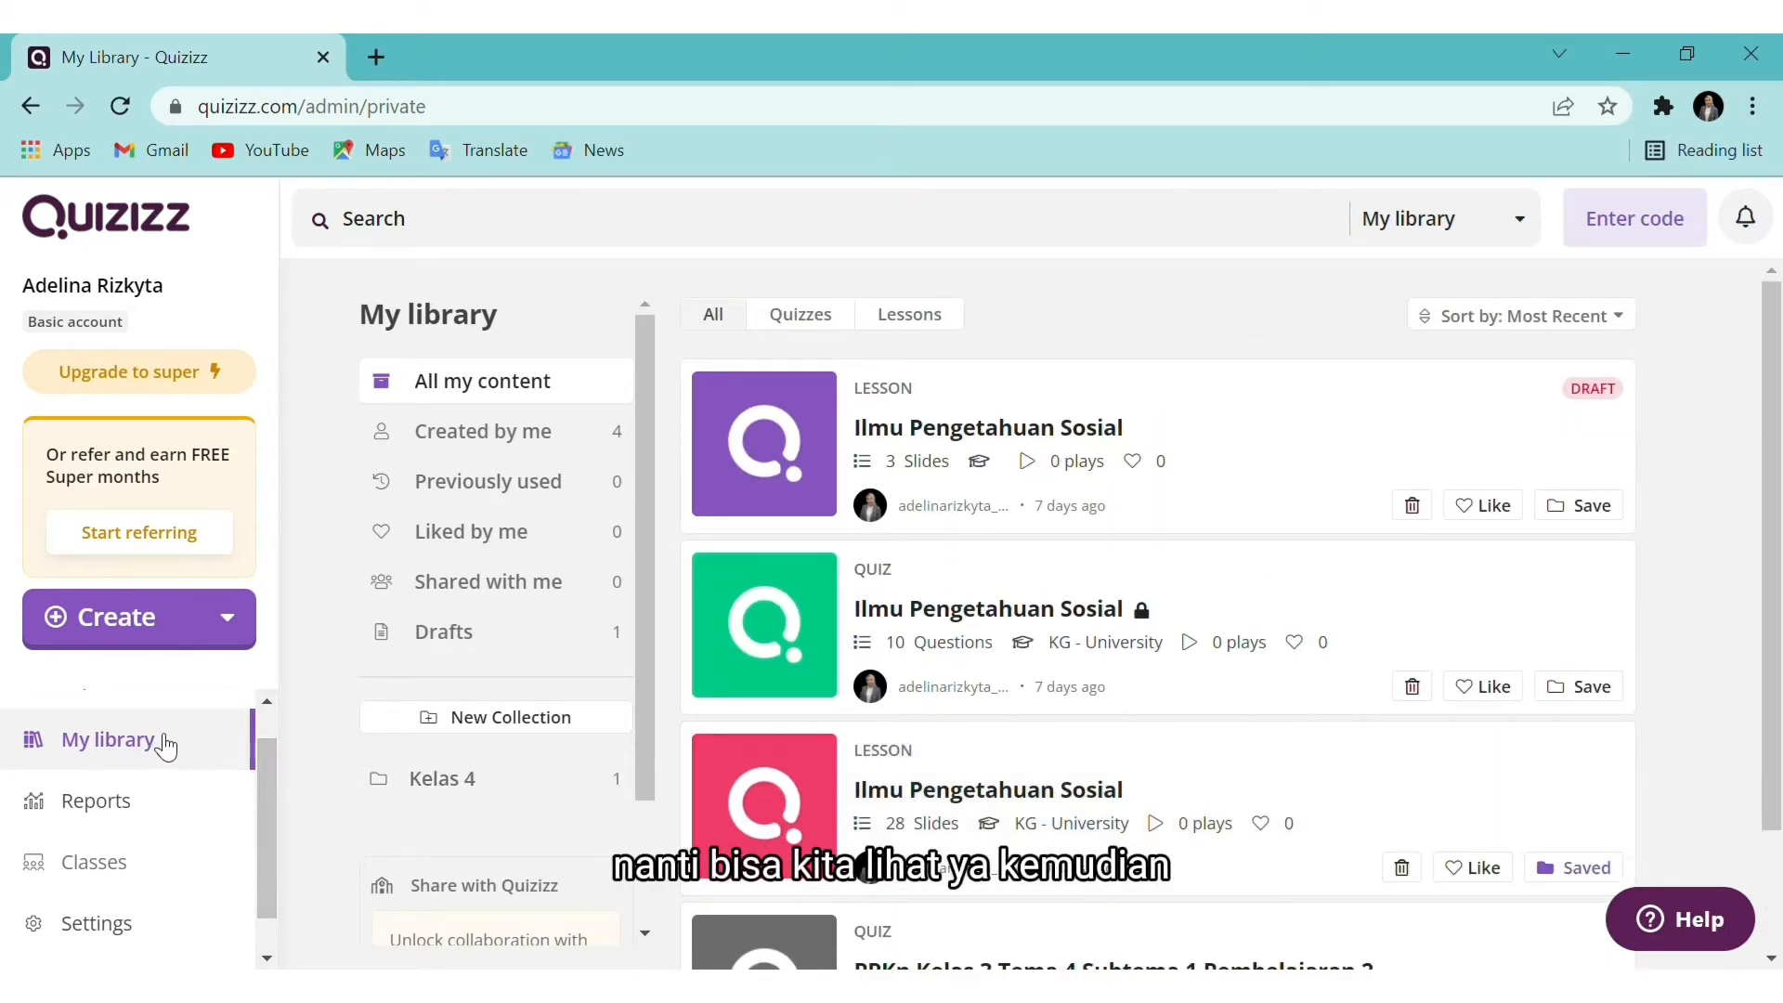
Create a new quiz named "Ilmu Pengetahuan Sosial" with Social Studies as its relevant subject
scroll(165, 745, up, 1)
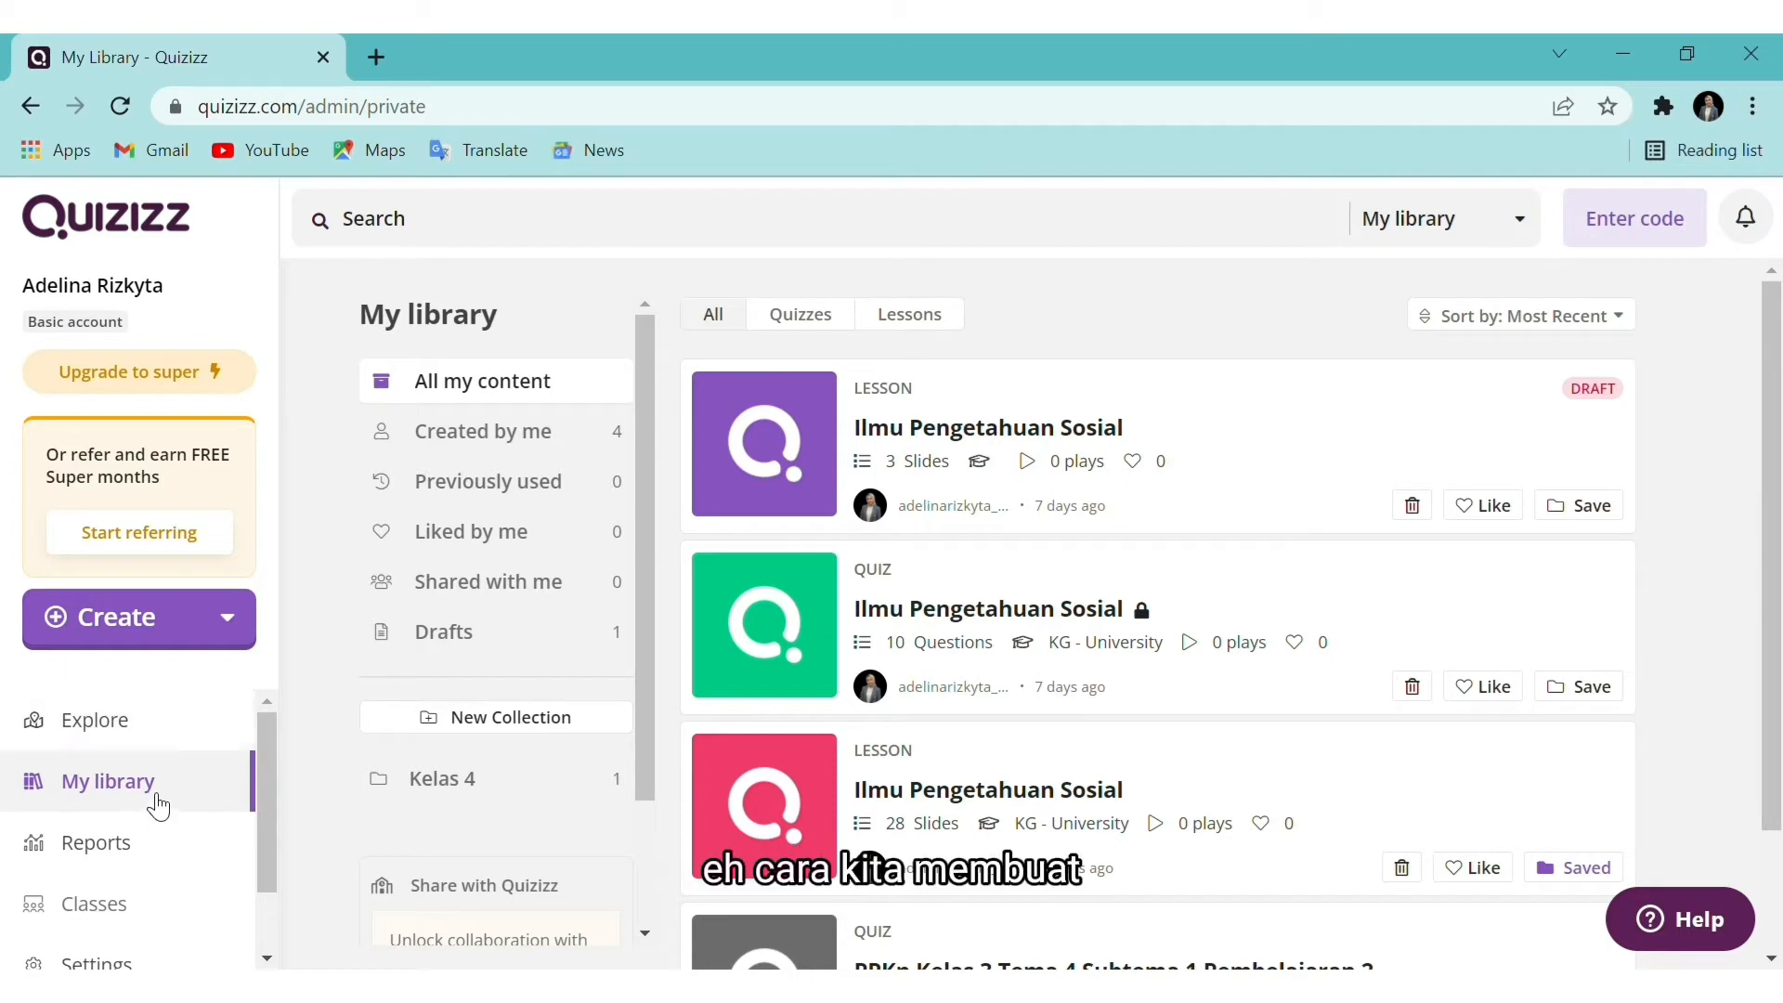
click(189, 638)
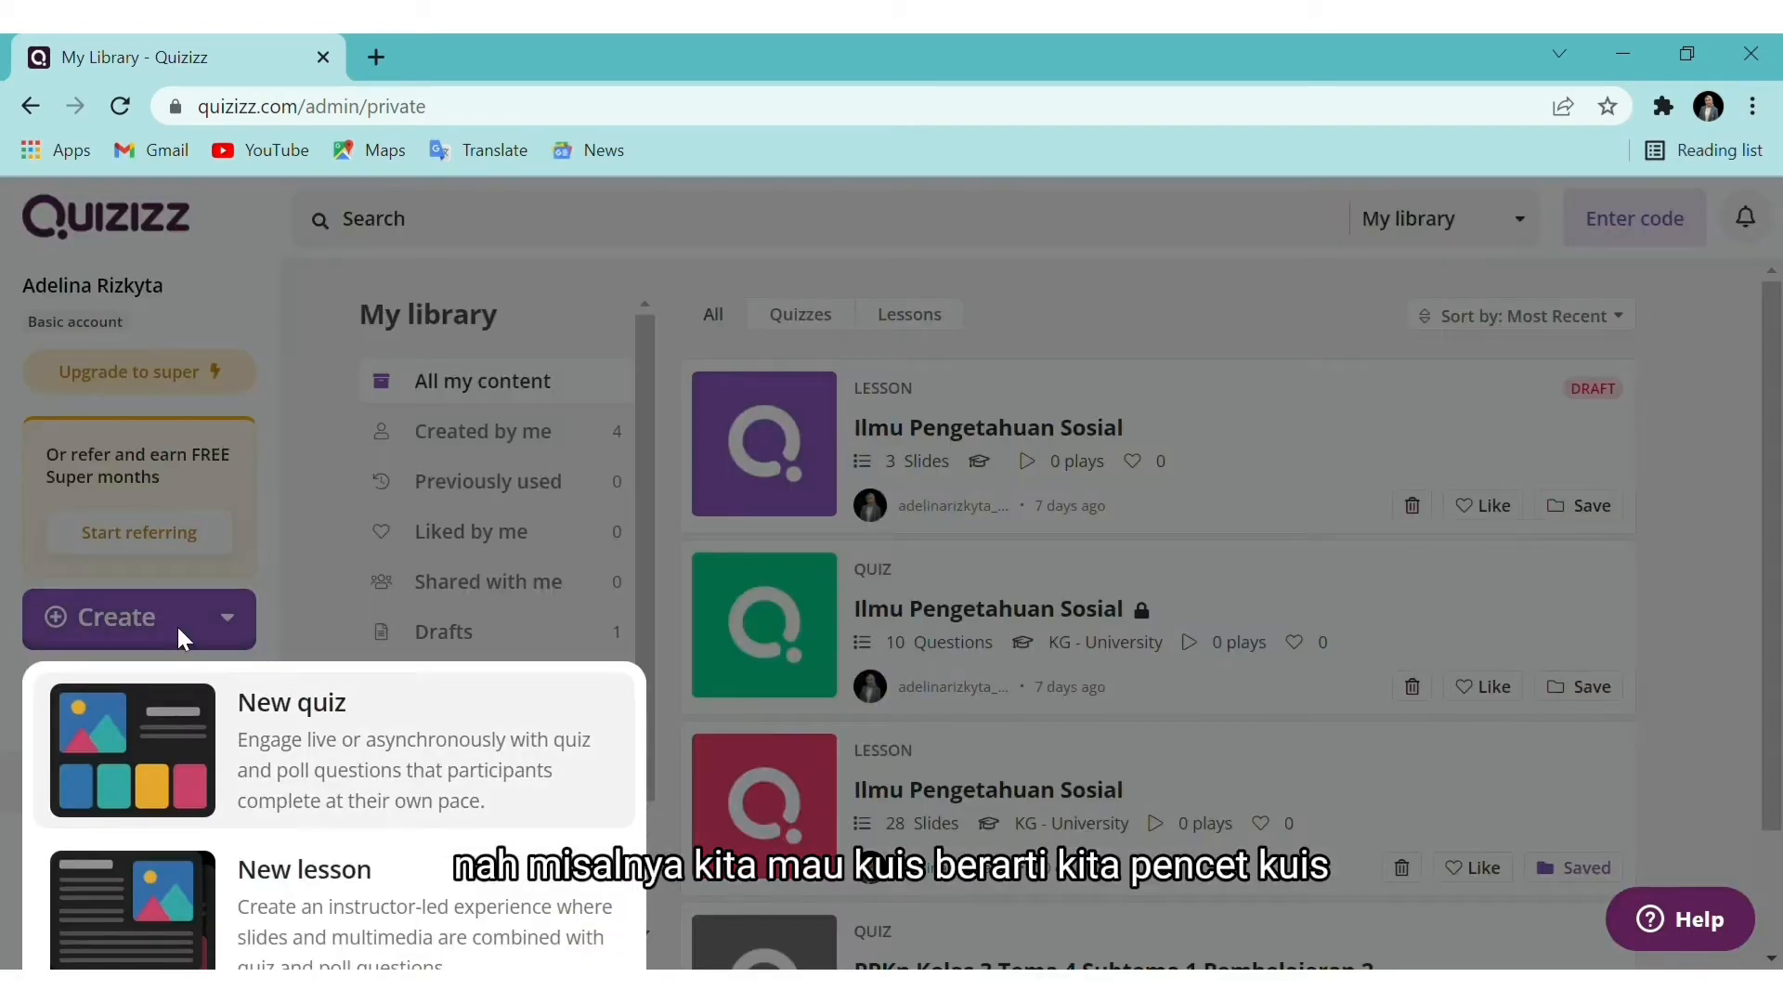
click(314, 757)
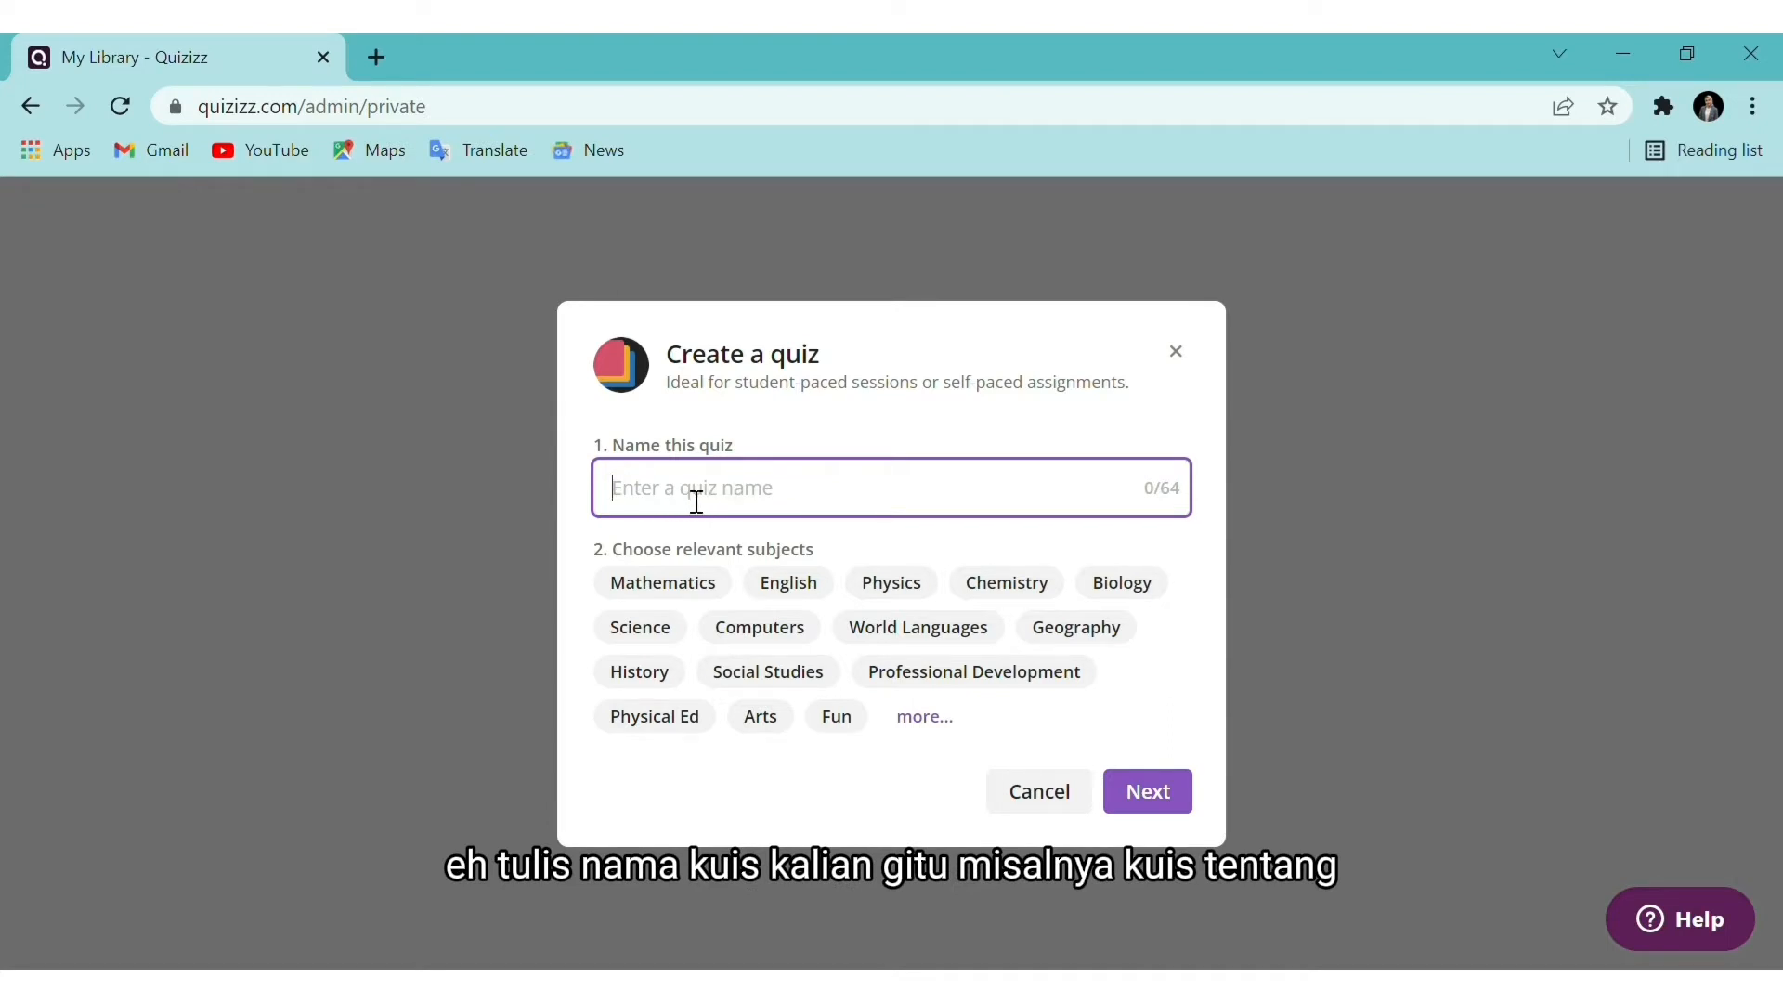
text(Ilmu )
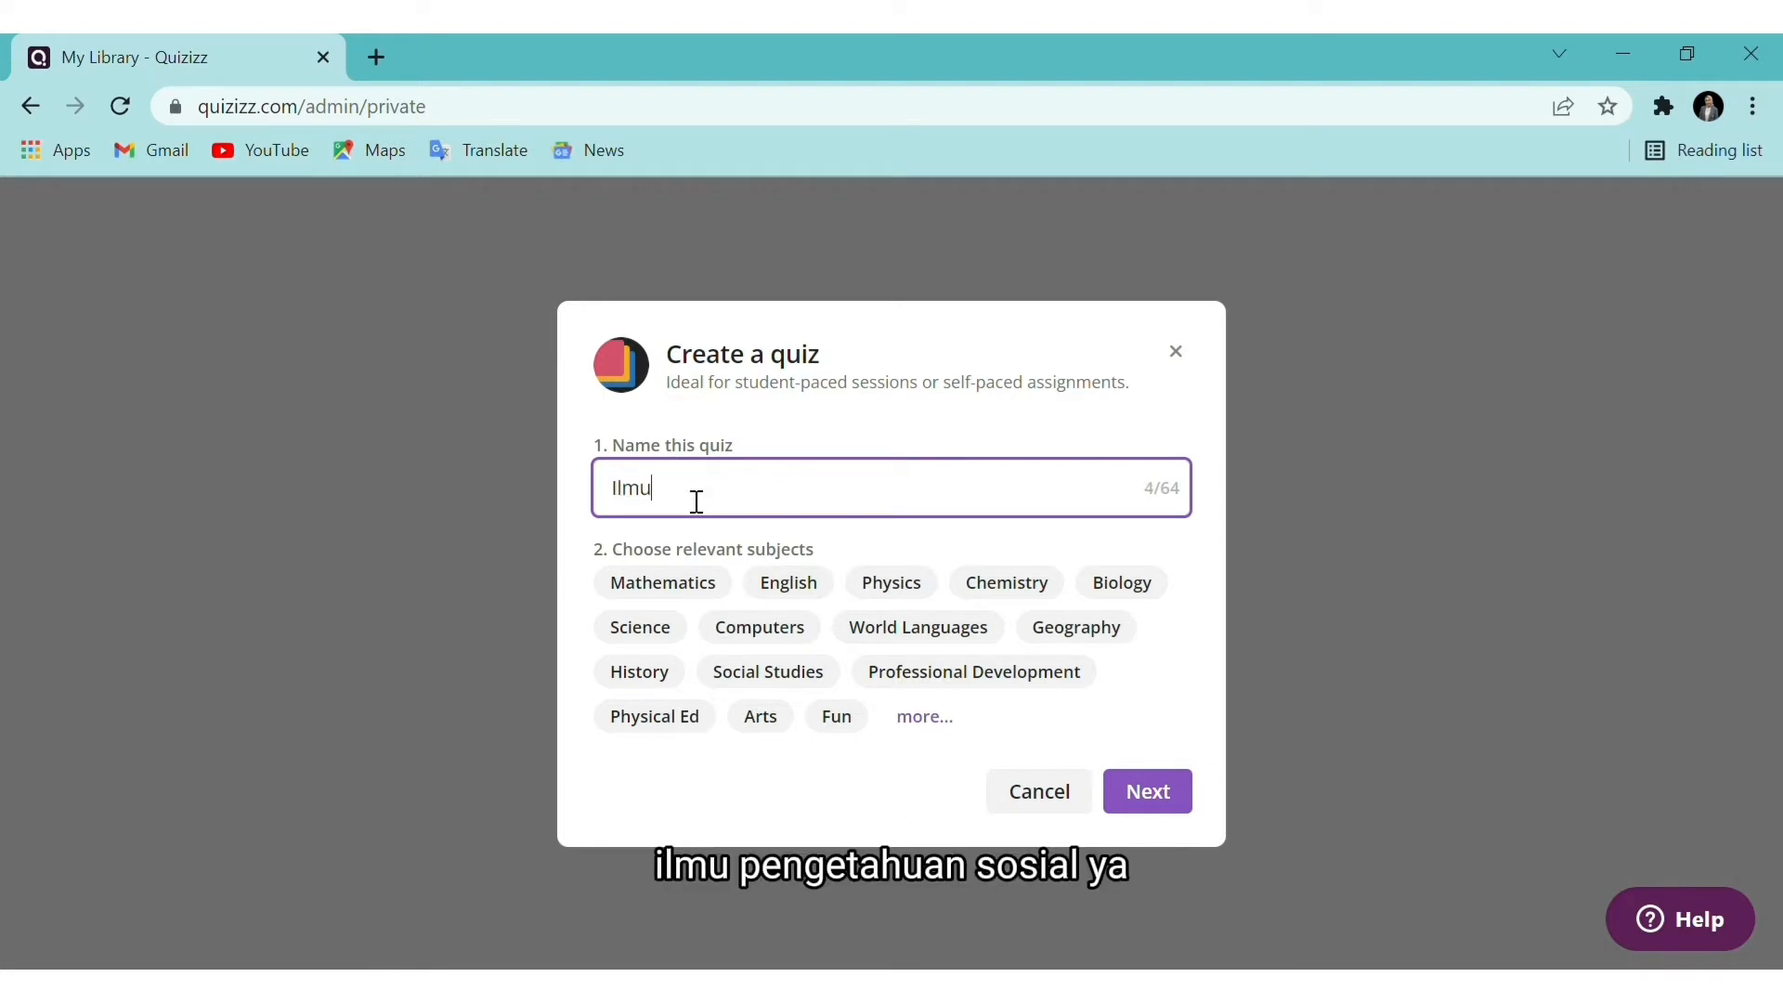
text(Pengetahuan So)
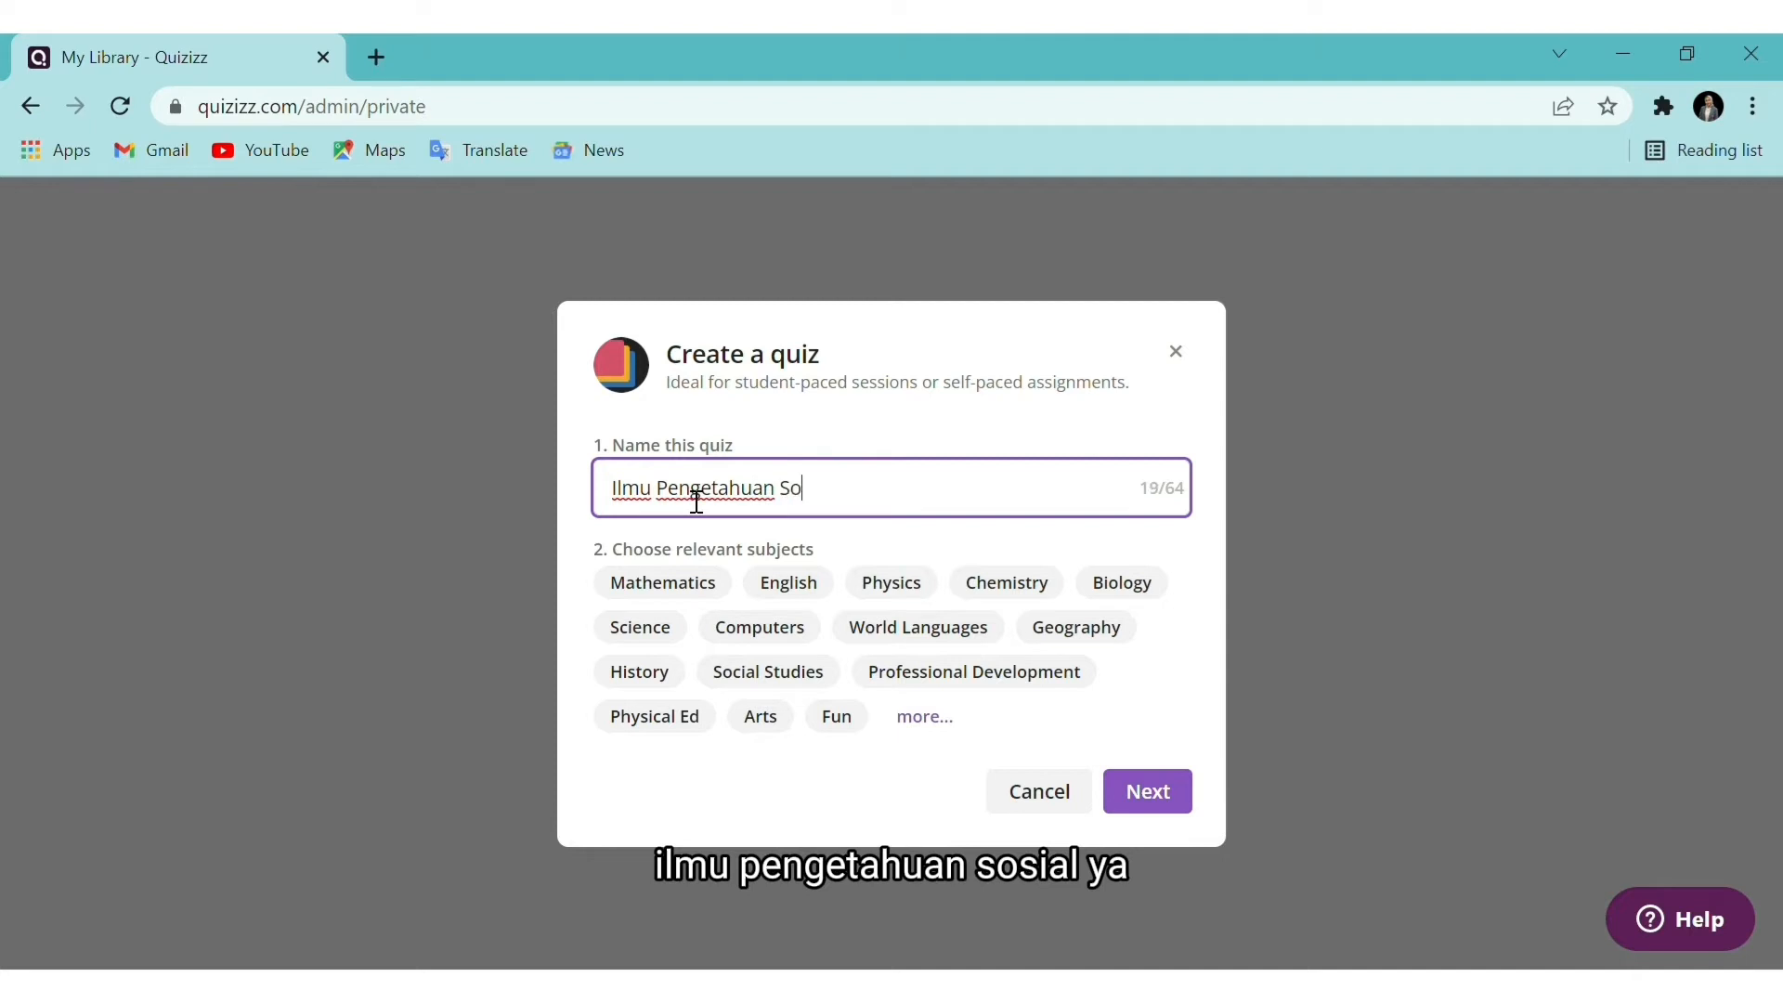
text(sial)
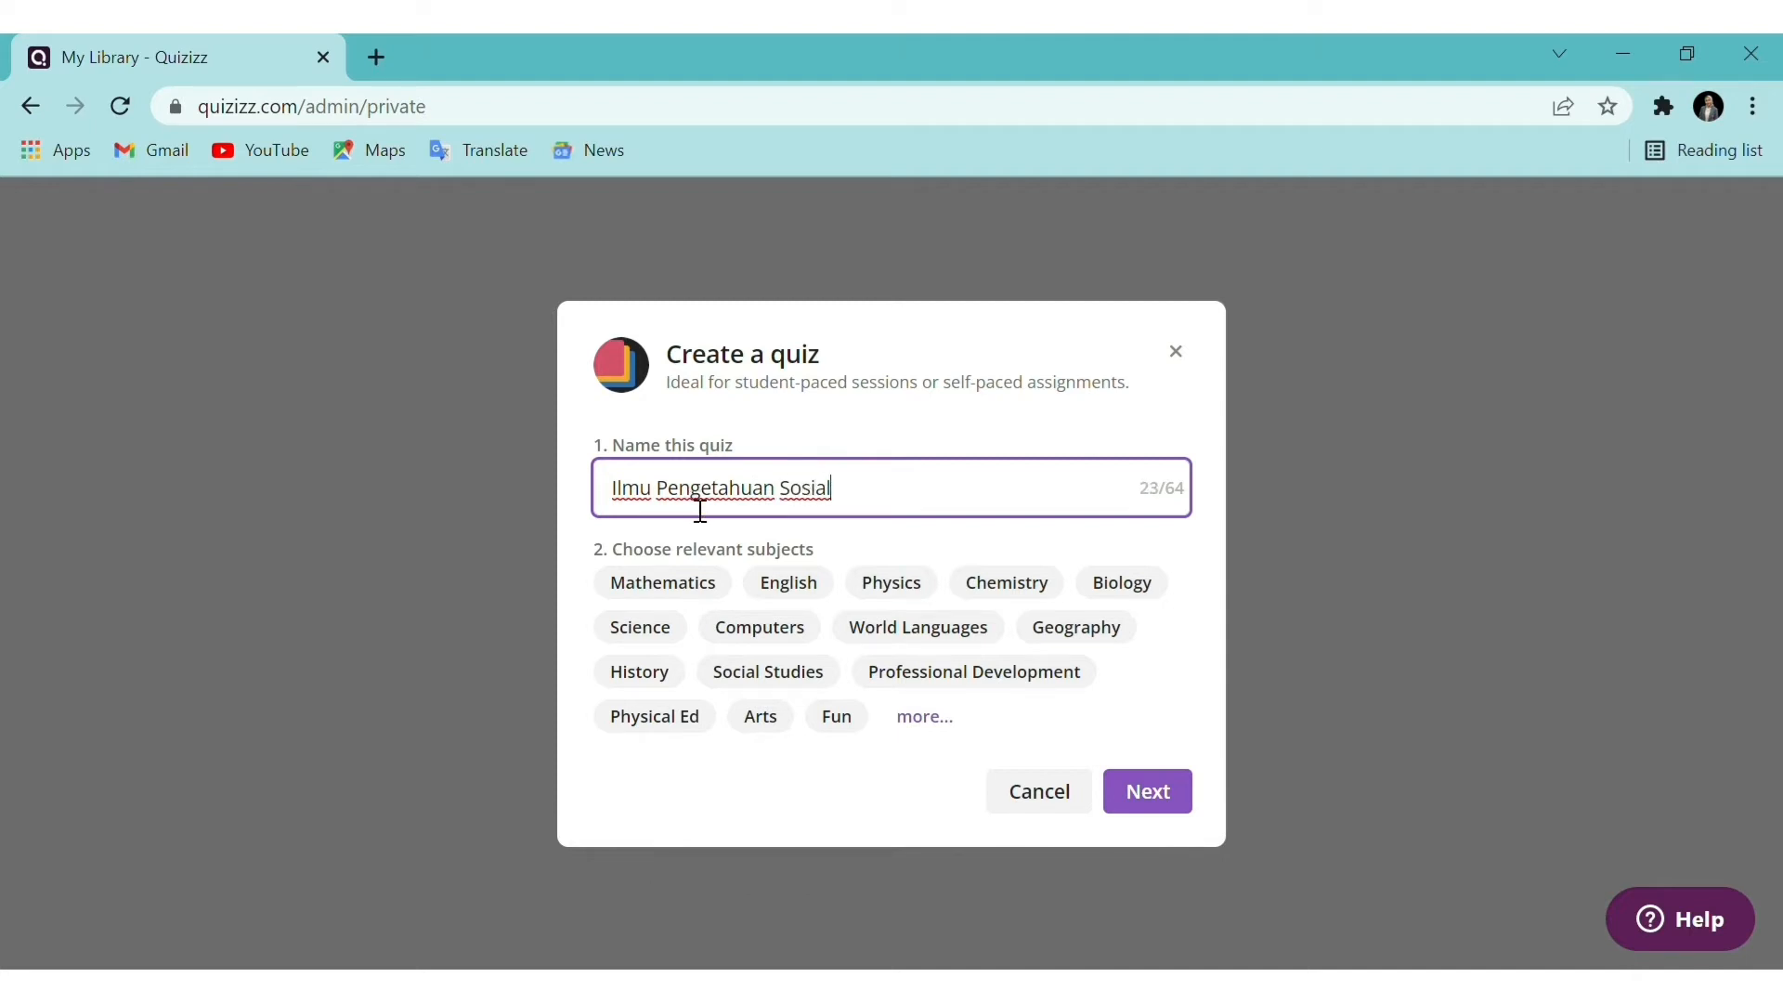
click(767, 671)
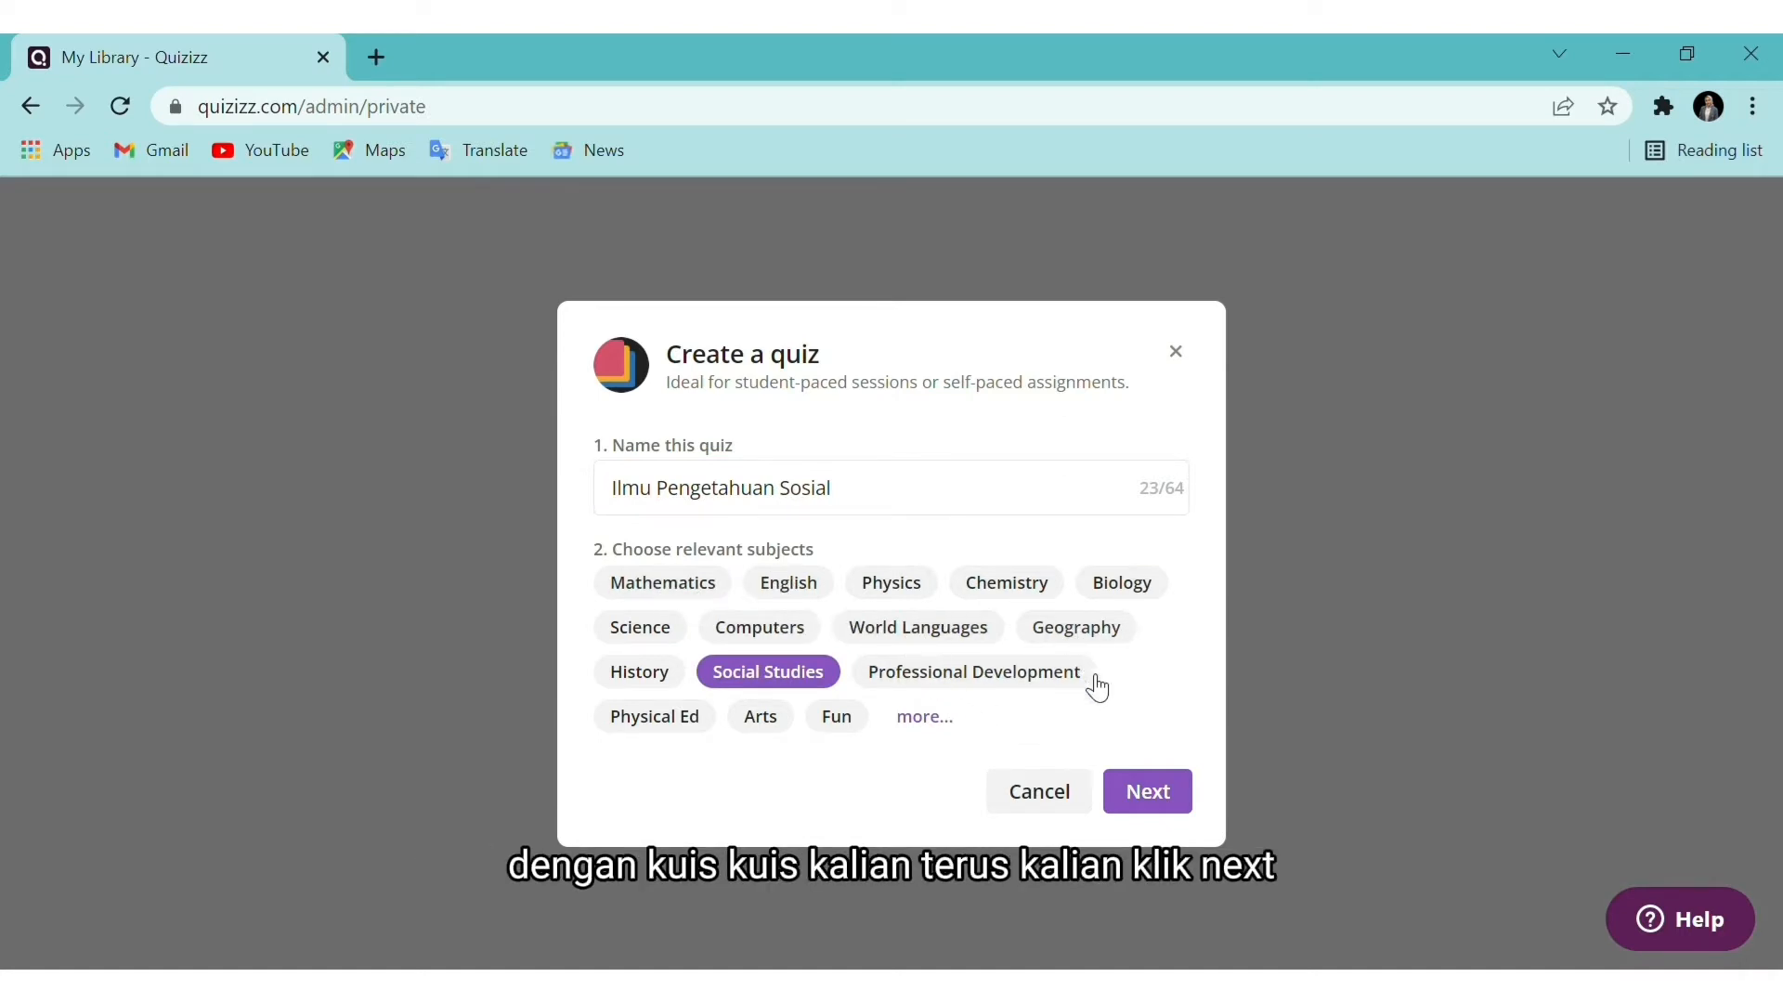
click(1152, 792)
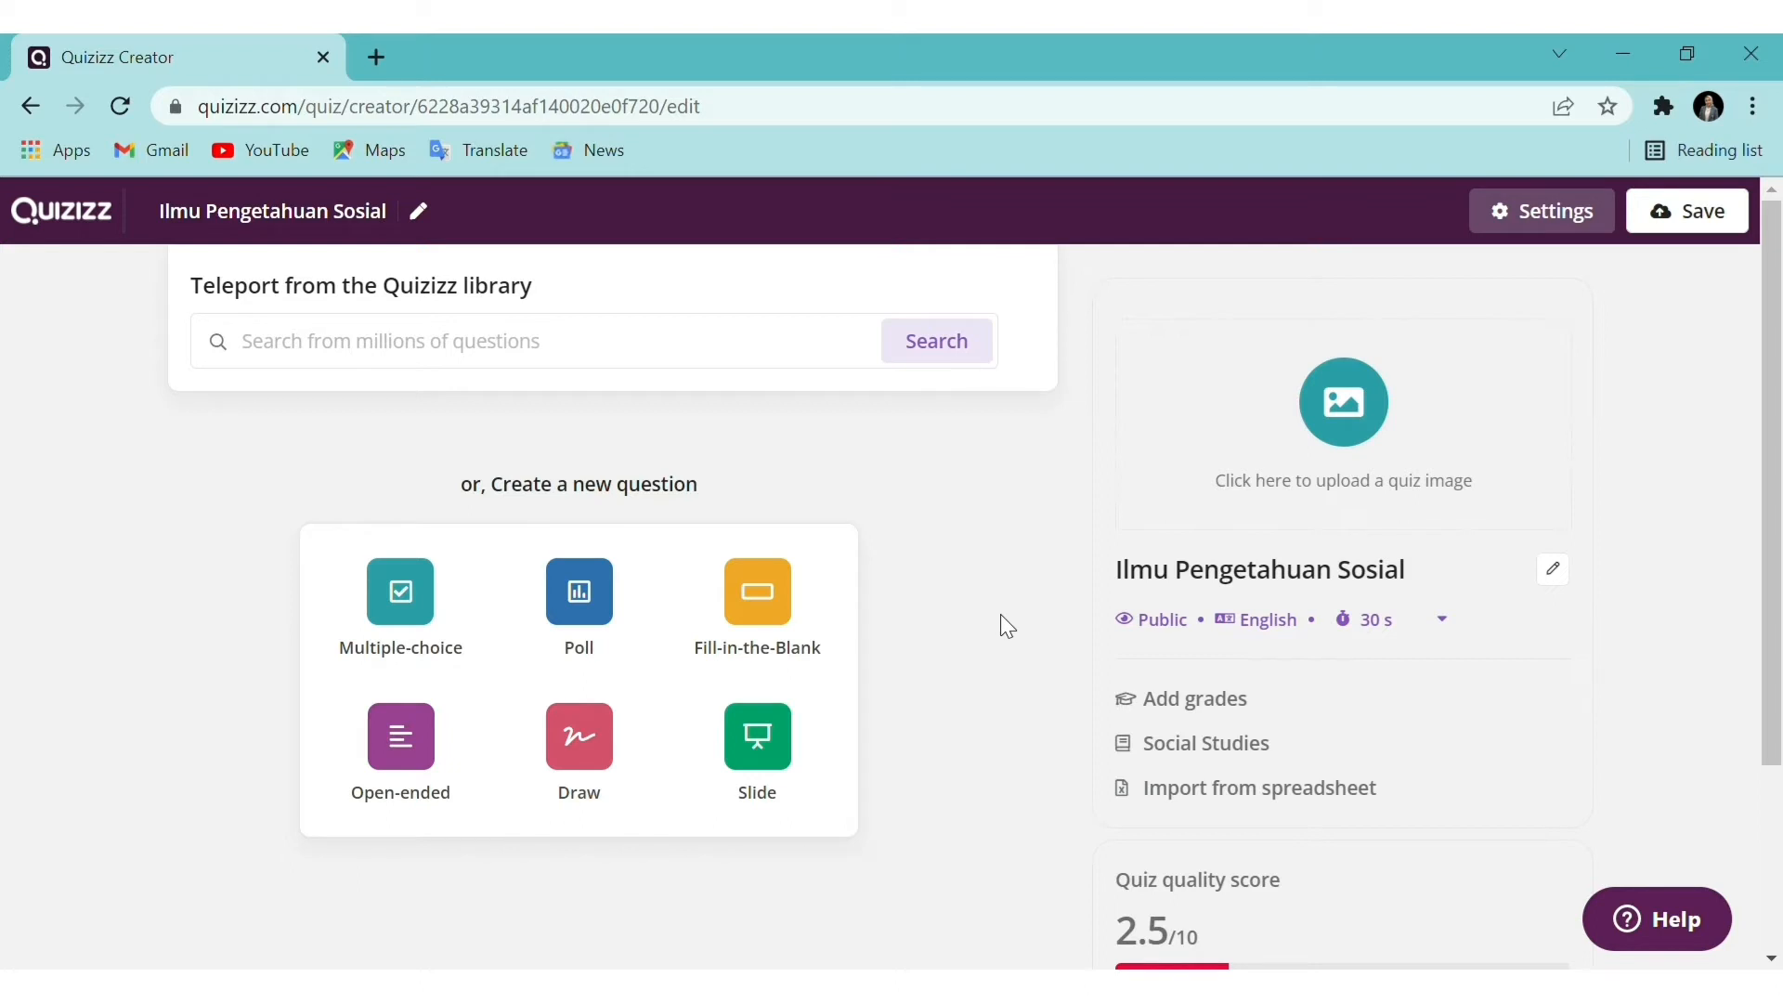
Add a multiple-choice question to the quiz with the text "Ada berapakah provinsi di Indonesia?"
scroll(1007, 648, down, 2)
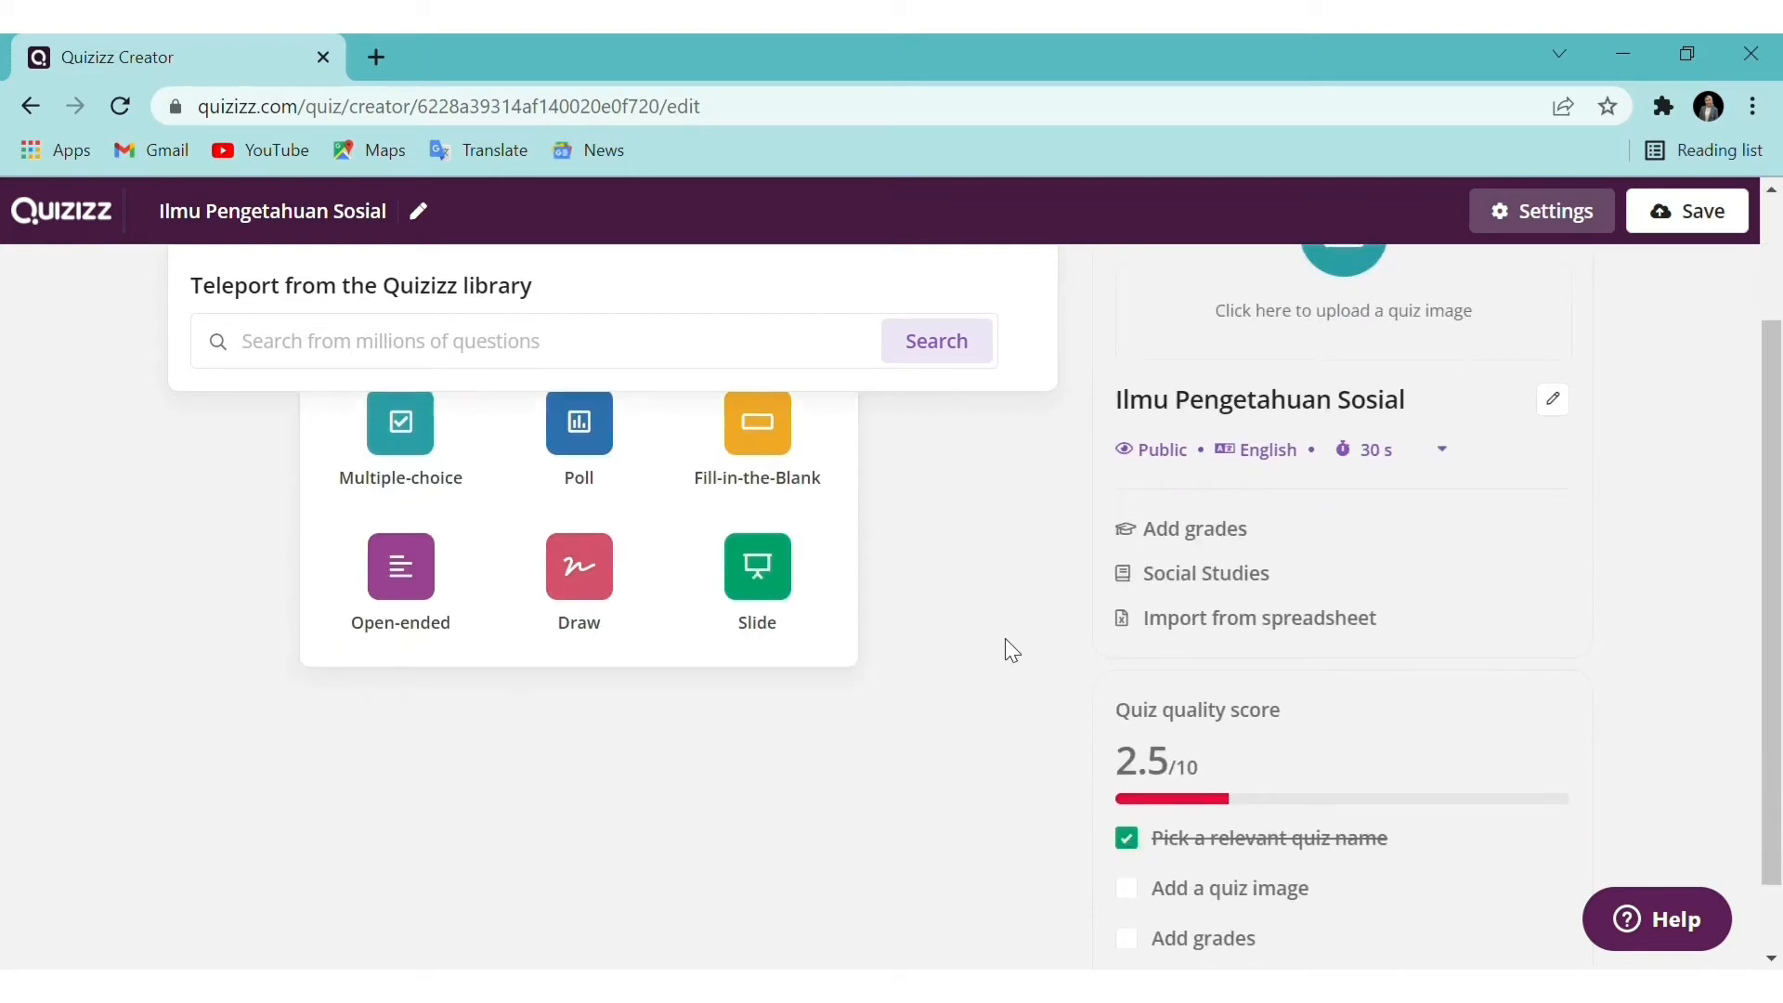
scroll(1006, 647, up, 1)
scroll(1004, 639, up, 1)
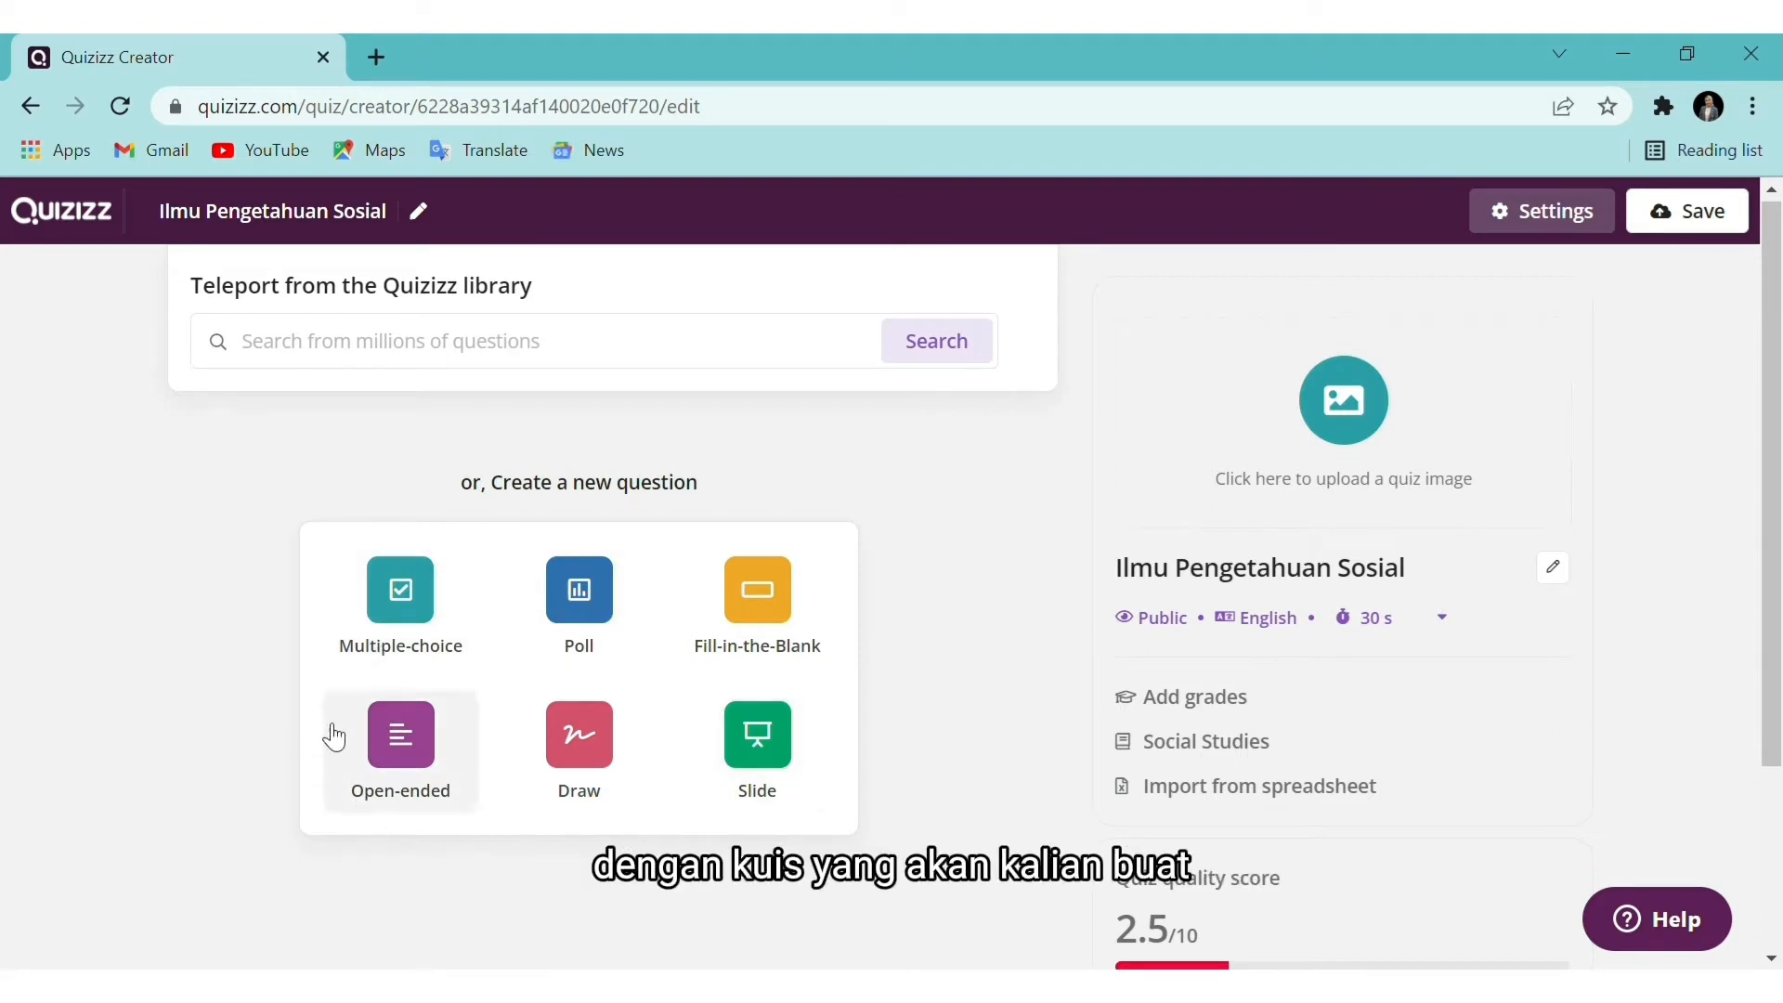
click(425, 620)
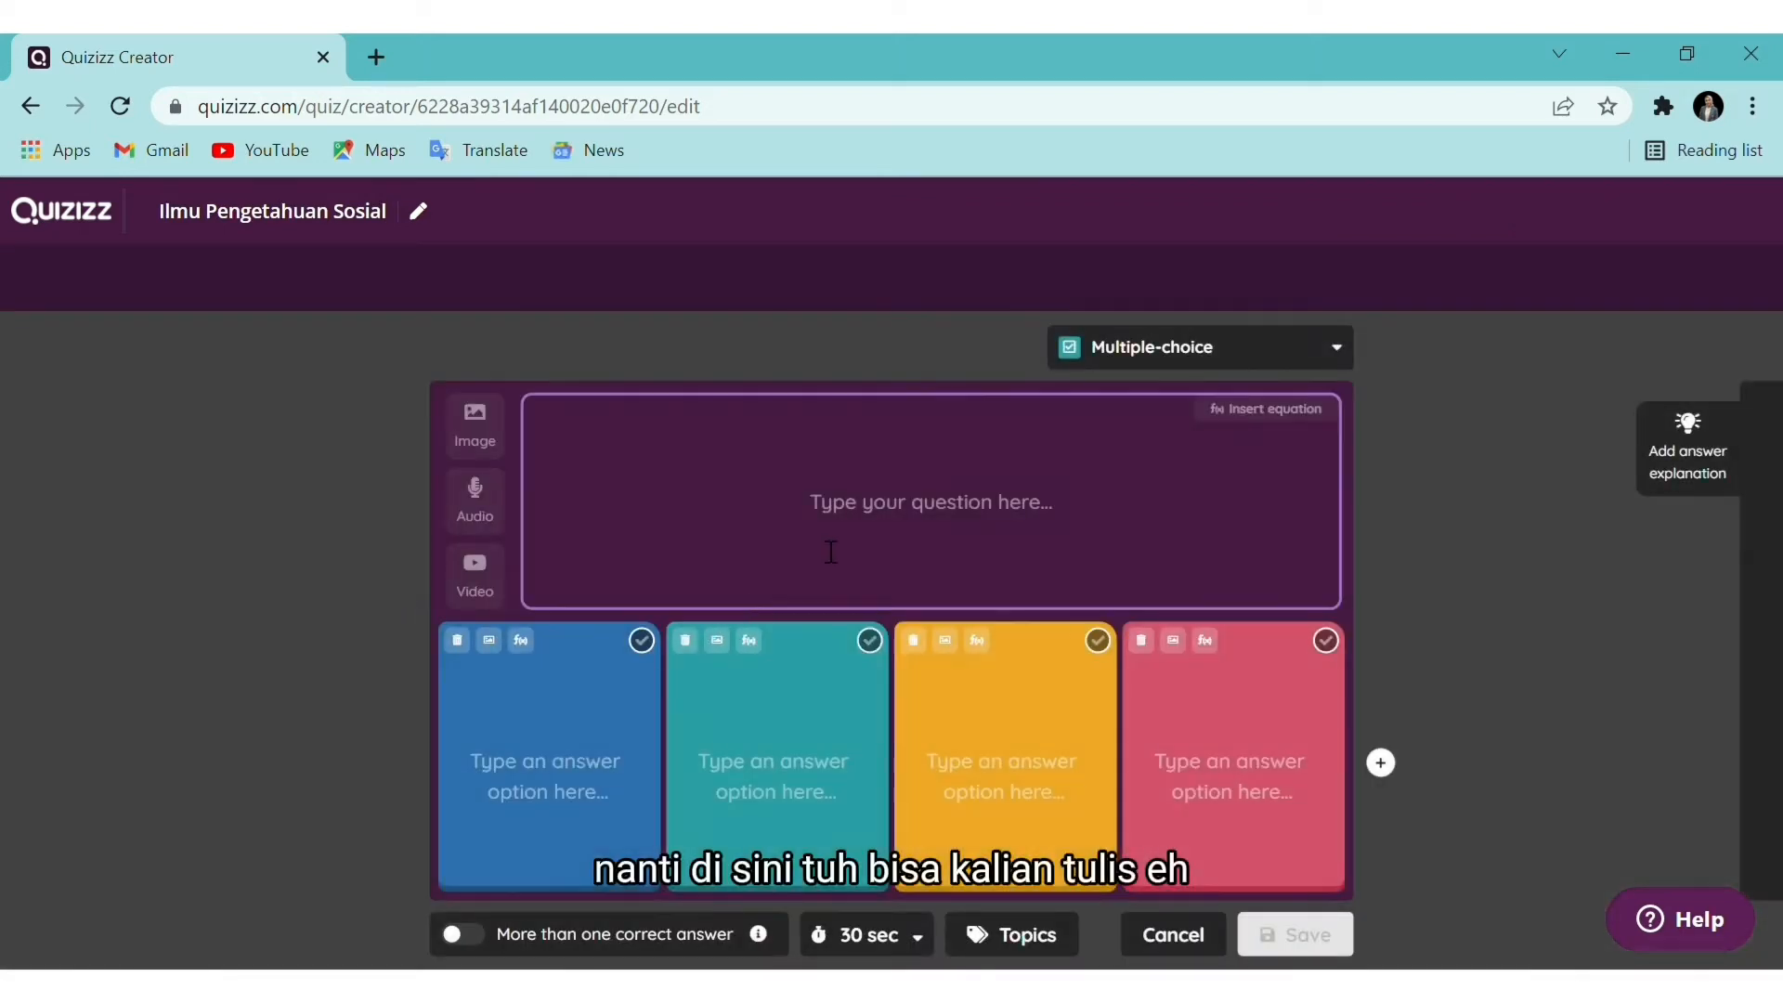
click(831, 551)
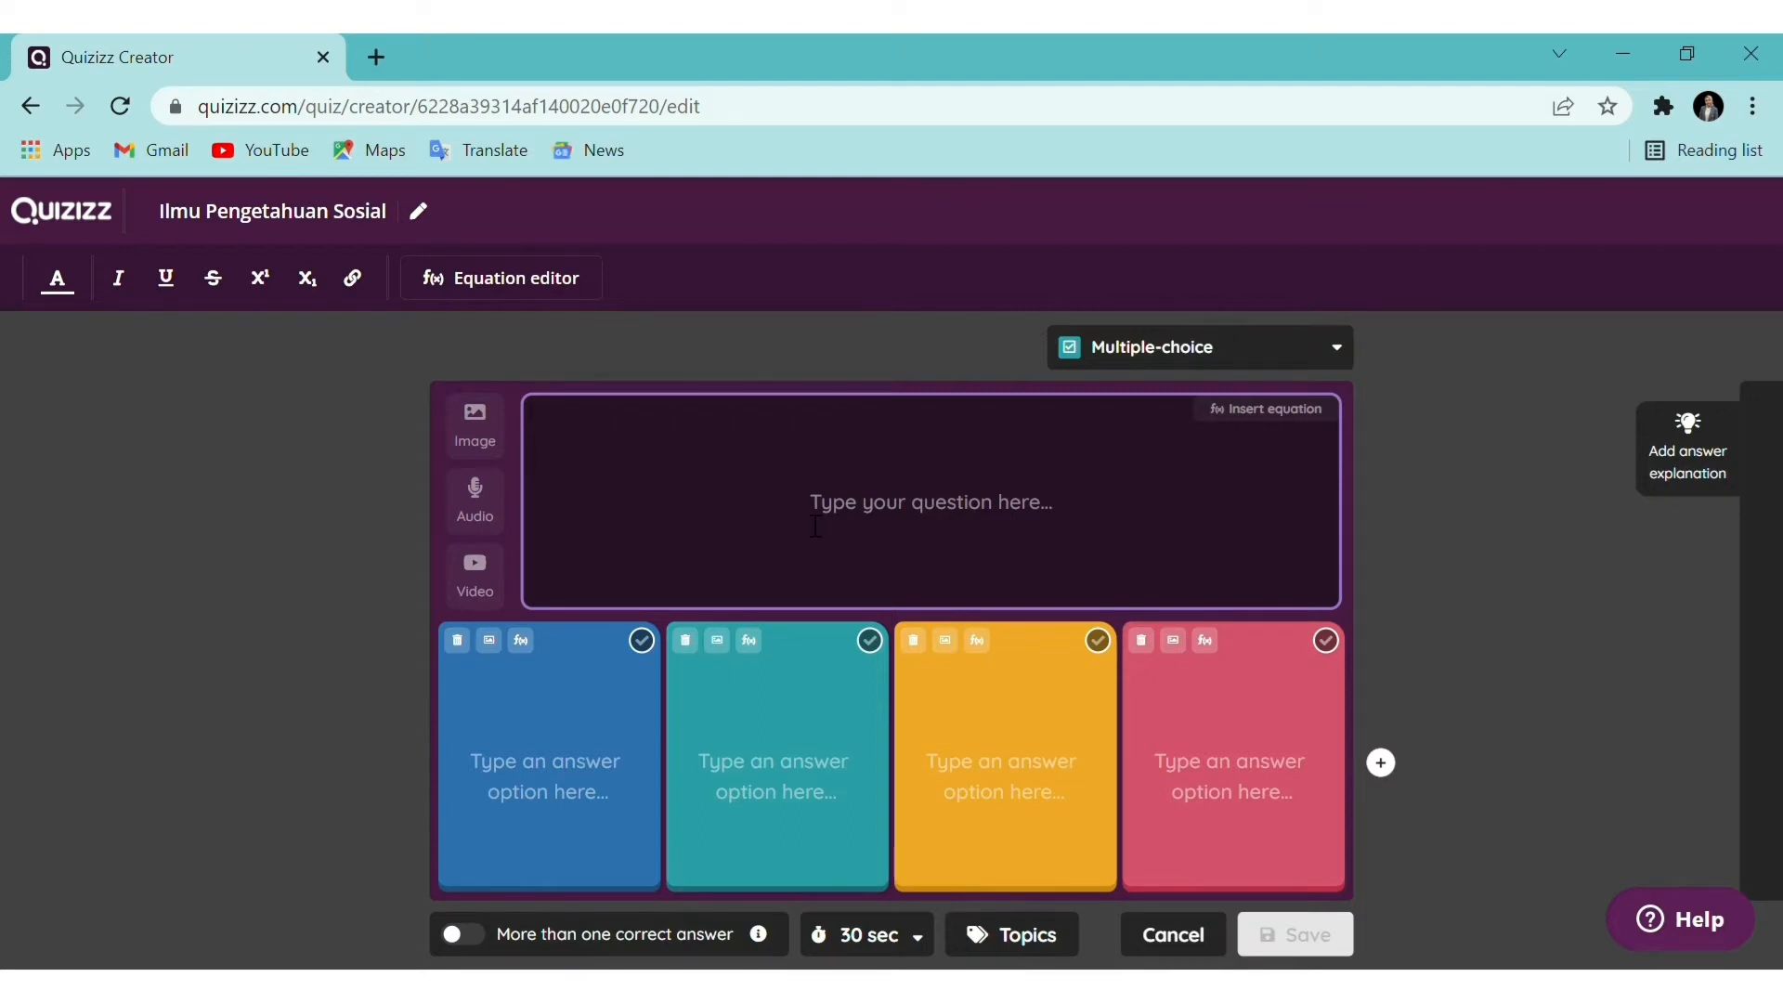
text(A)
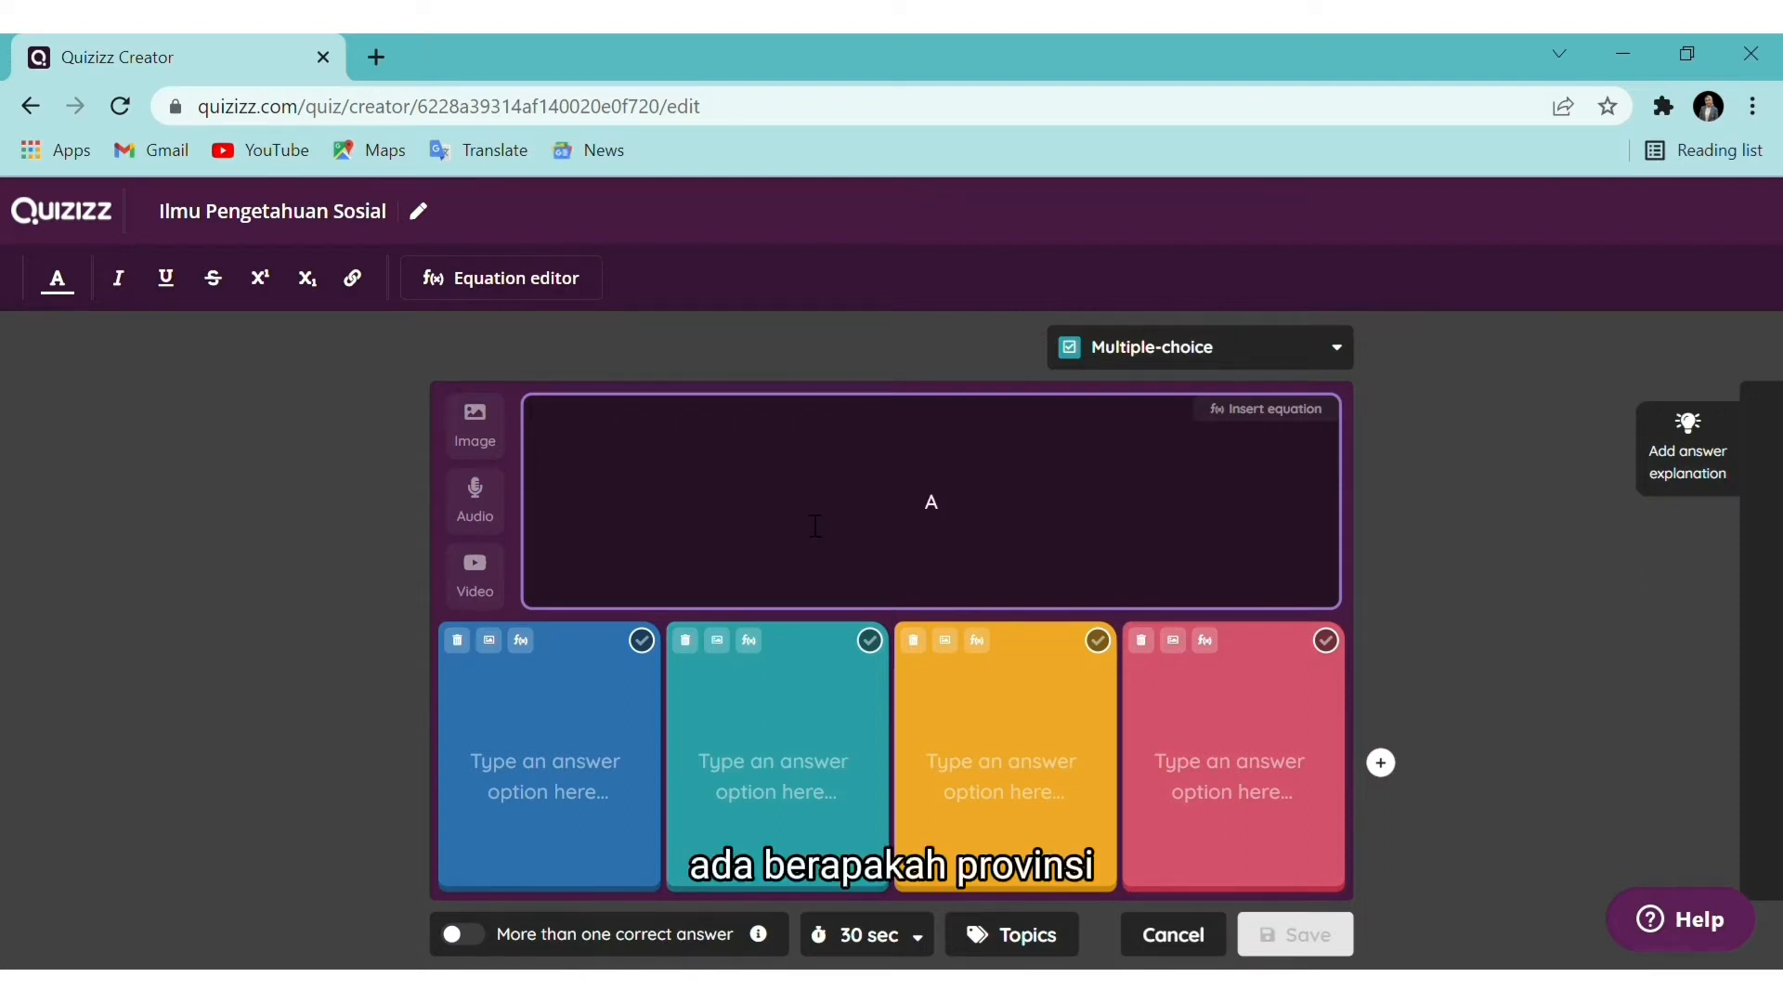
text(da berapa kah )
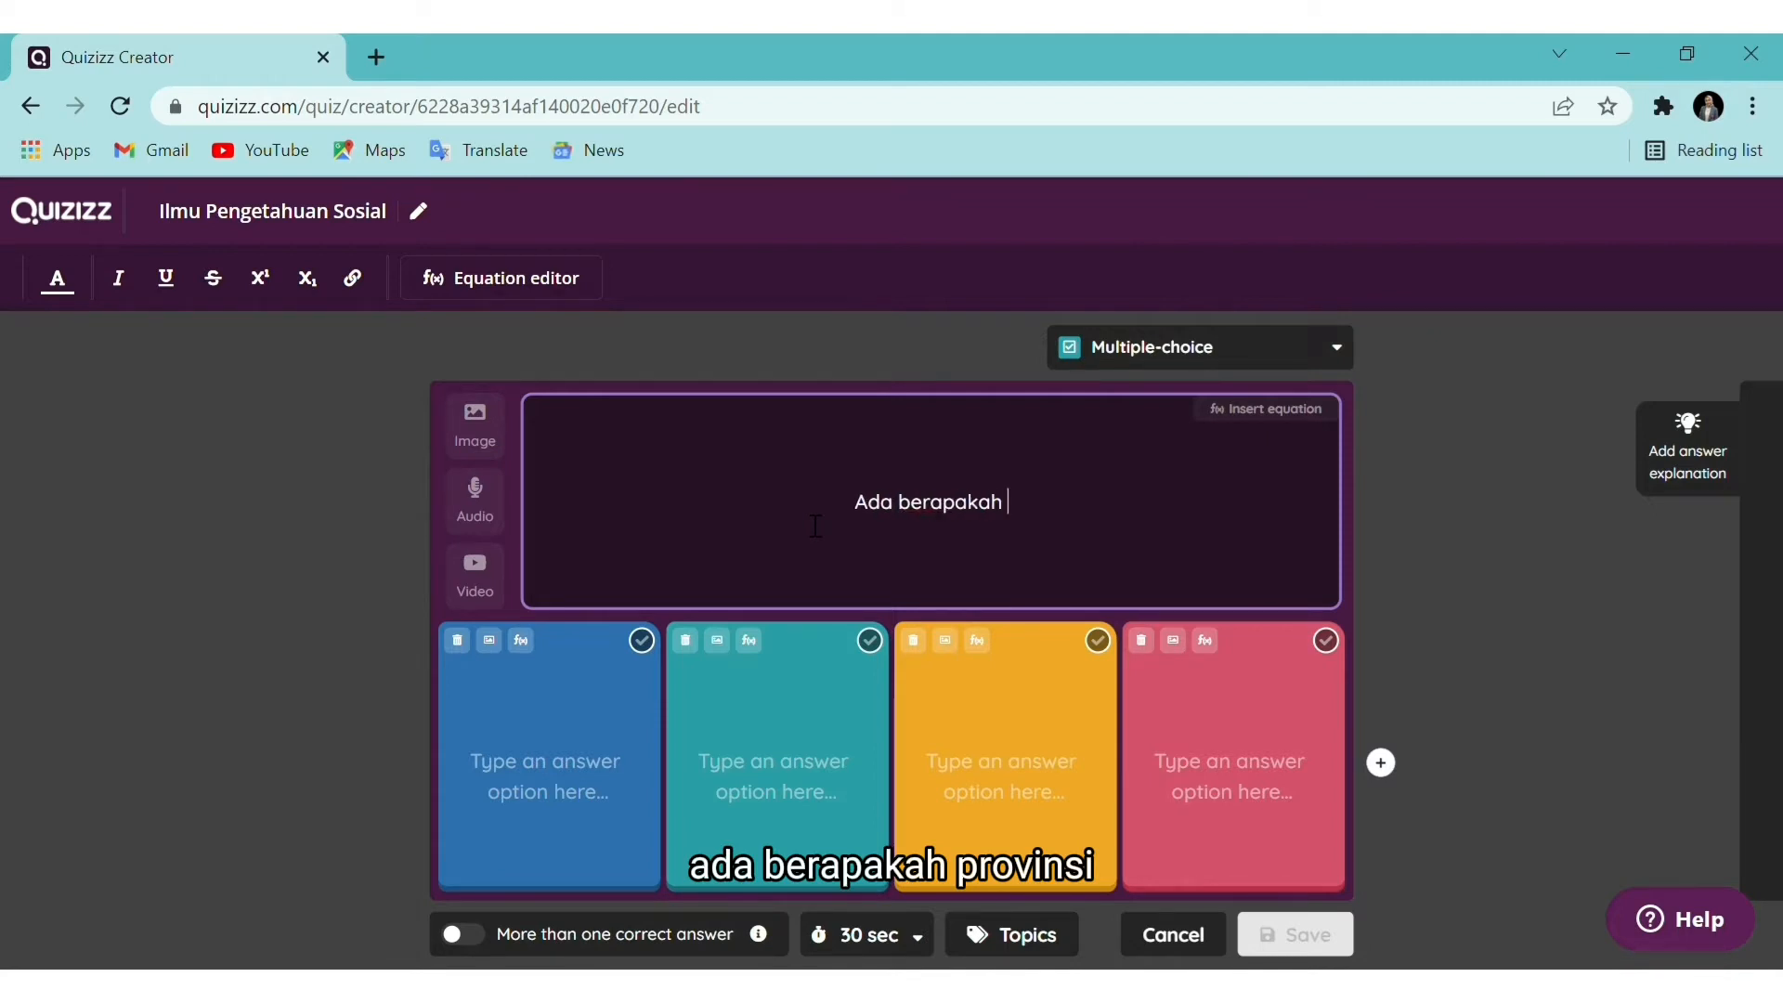
text(provisi)
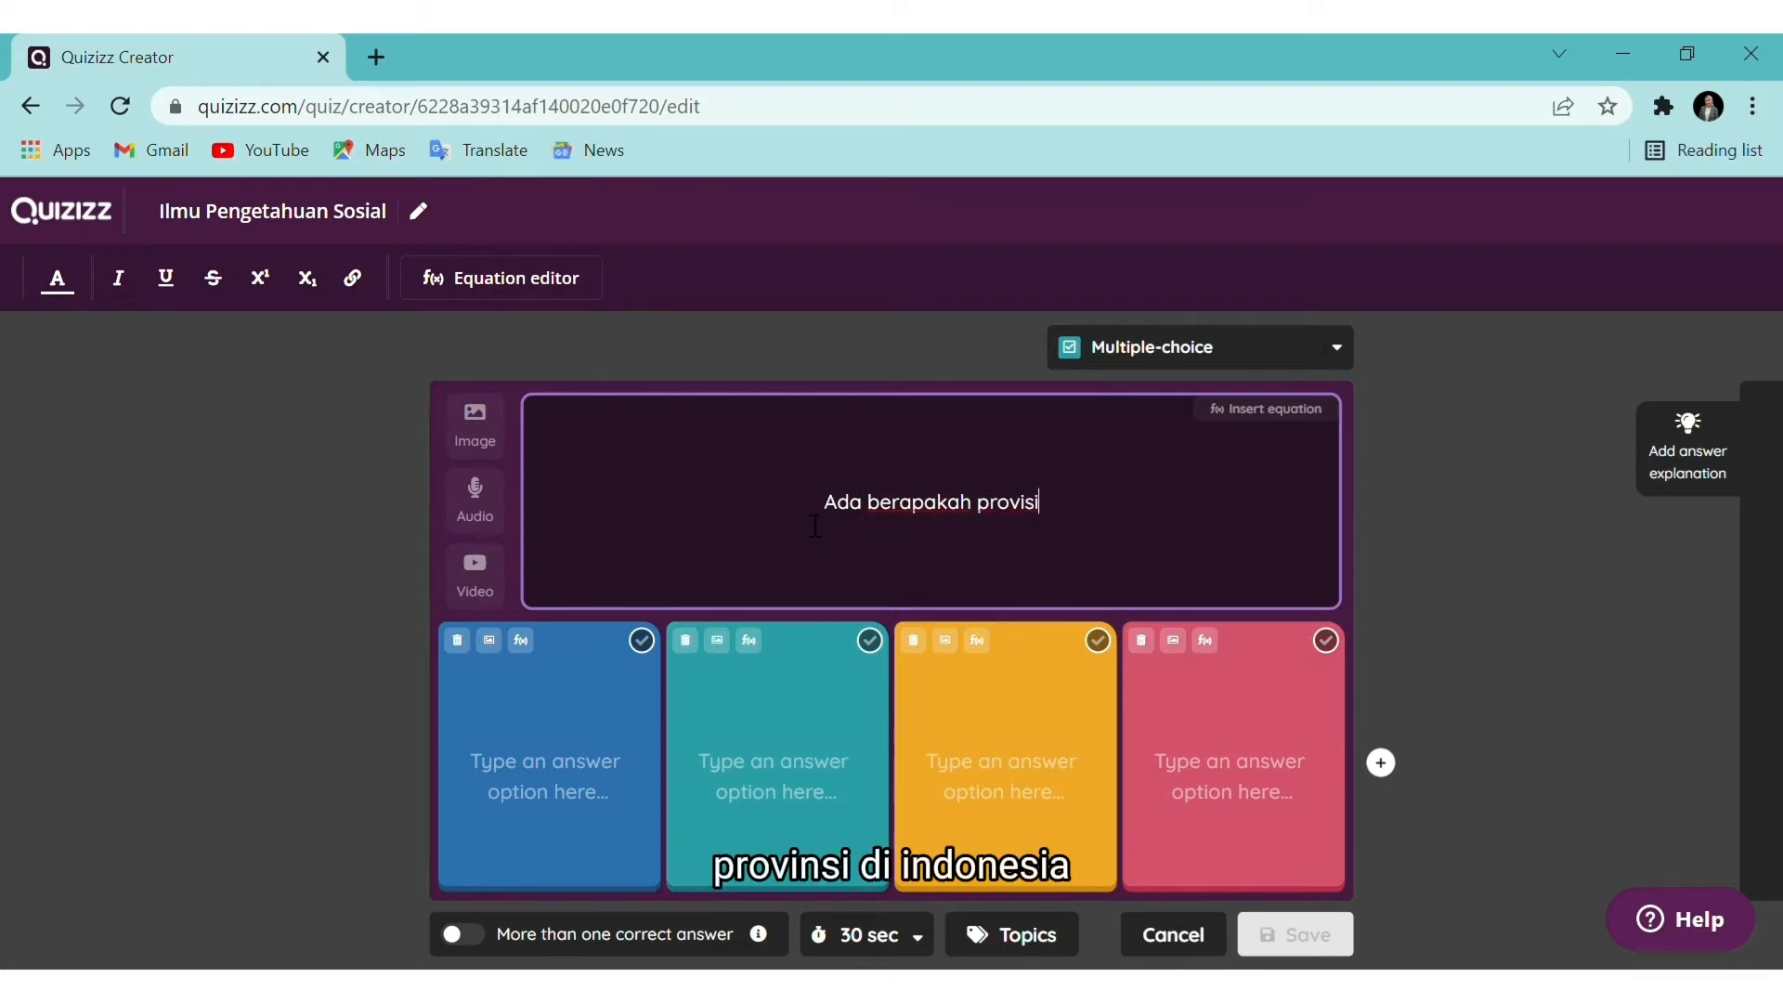
key(BackSpace)
key(BackSpace)
text(nsi di In)
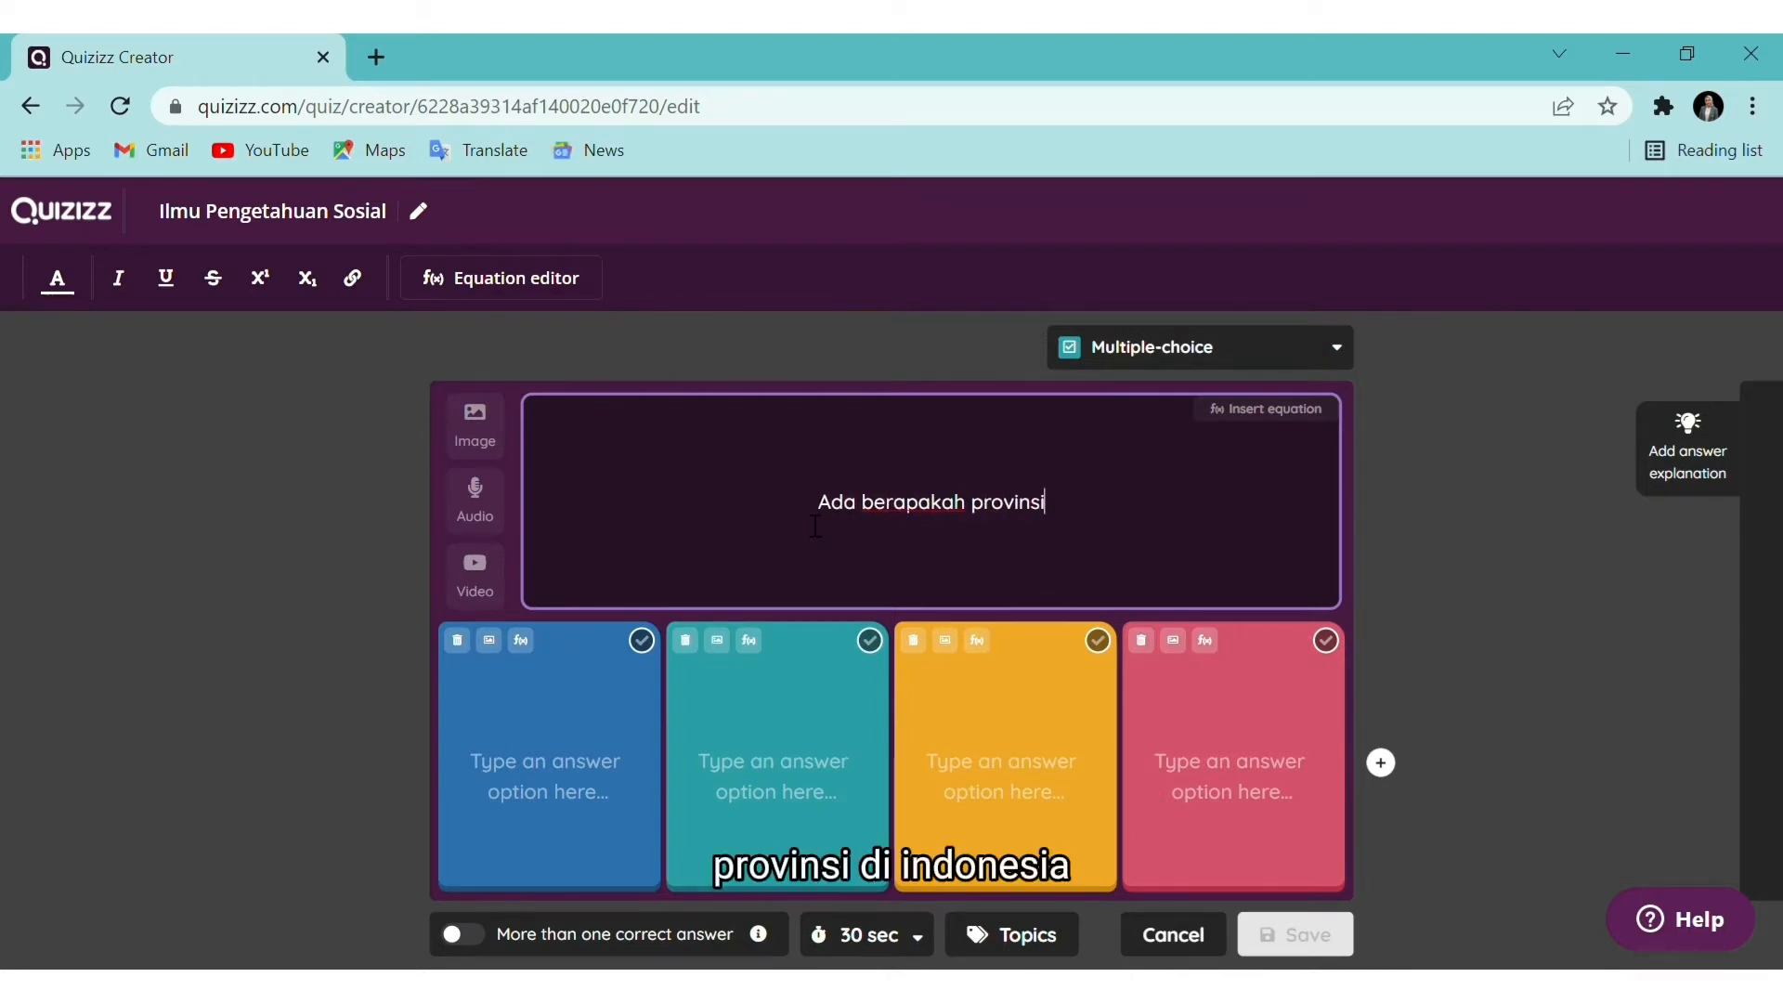
text(donesia)
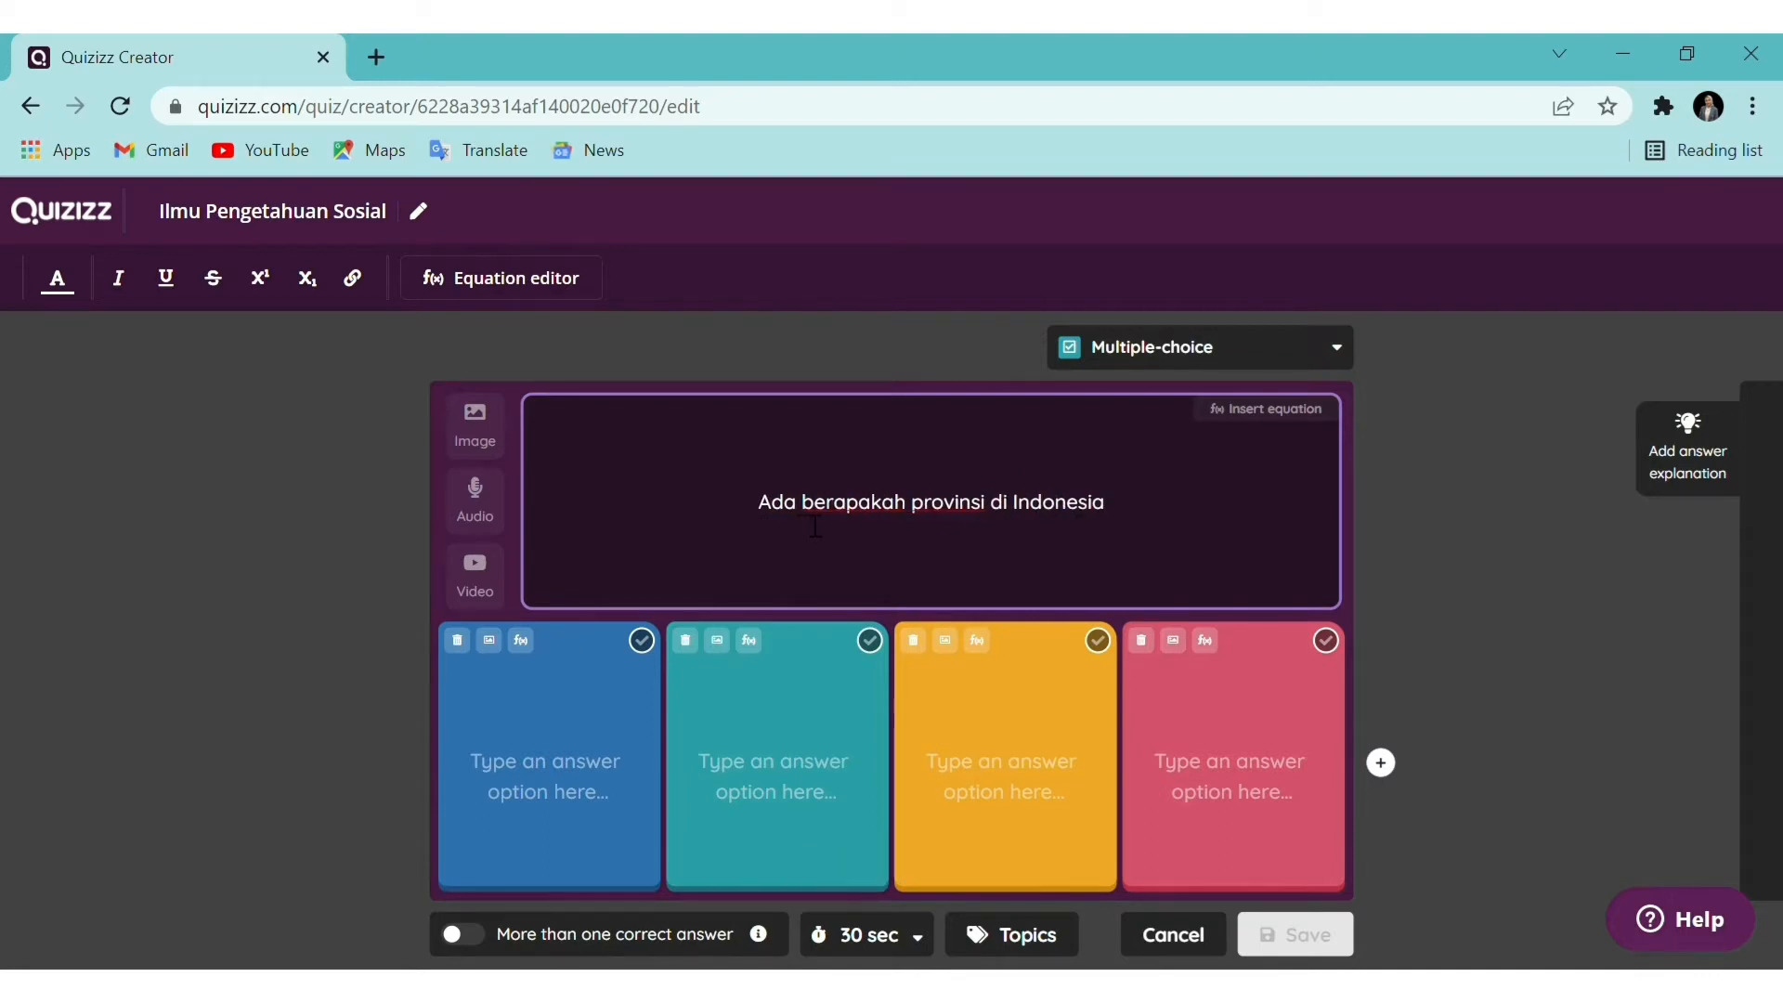
text(?)
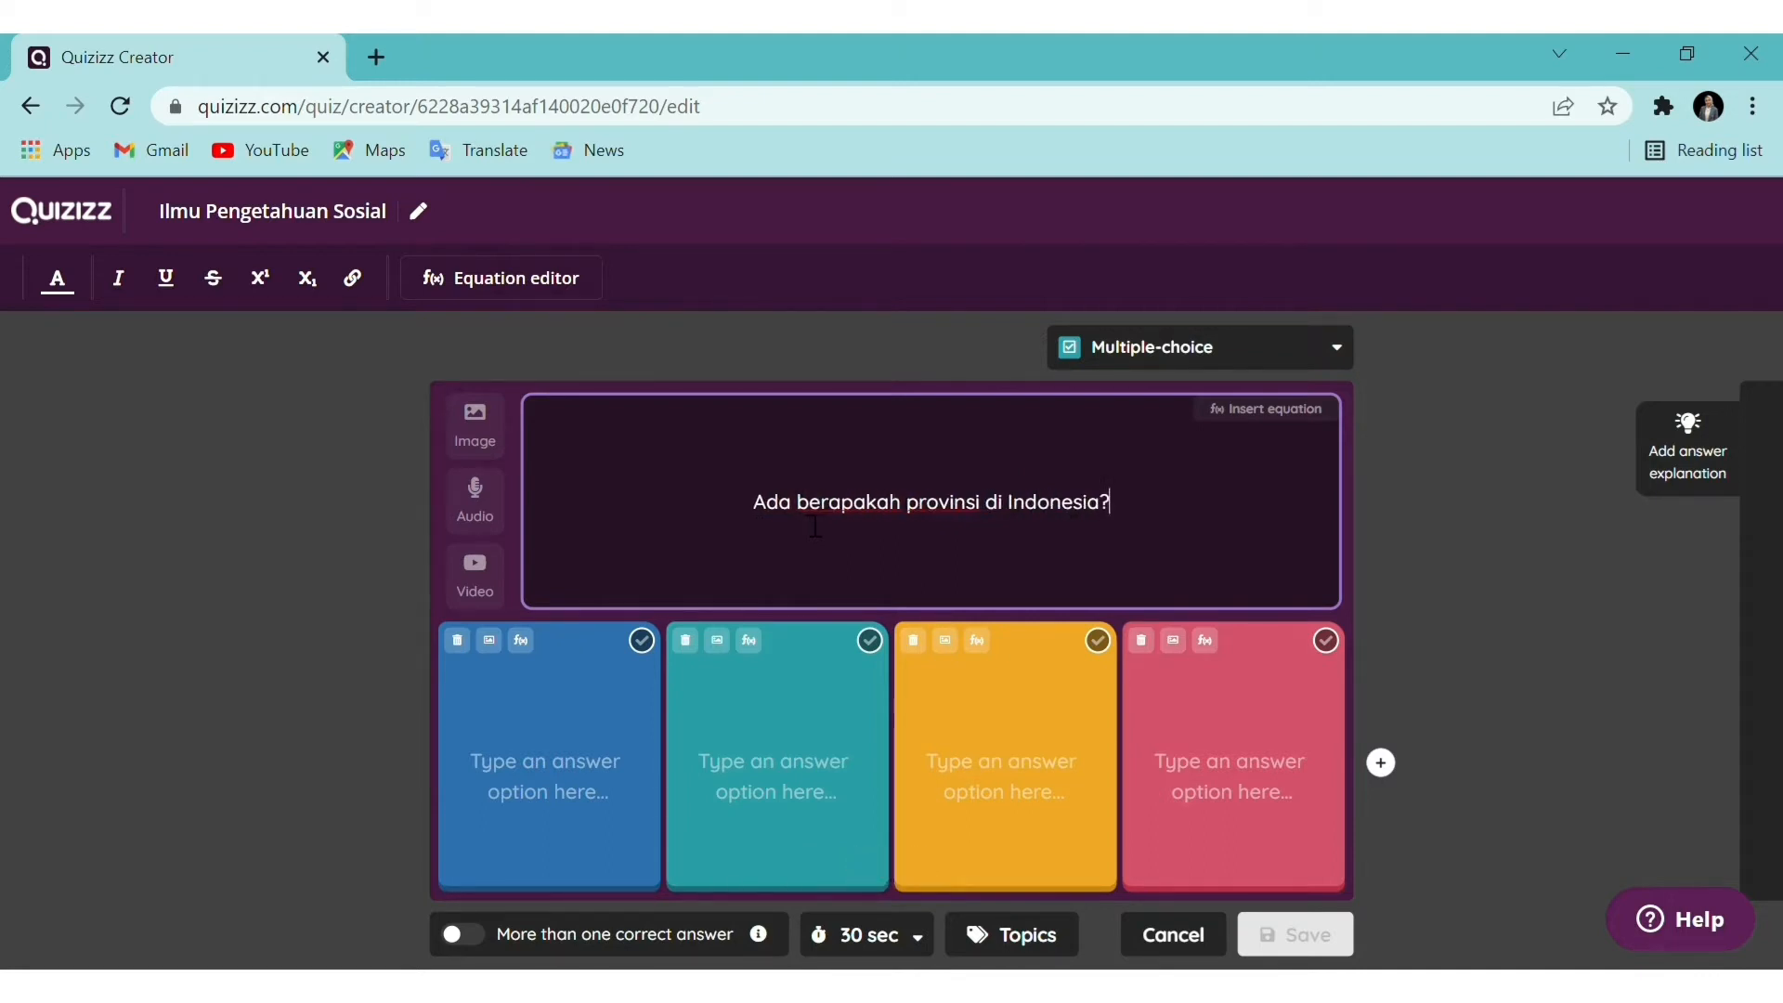
Delete the first empty answer option and add a new empty option to the question
click(593, 775)
click(593, 775)
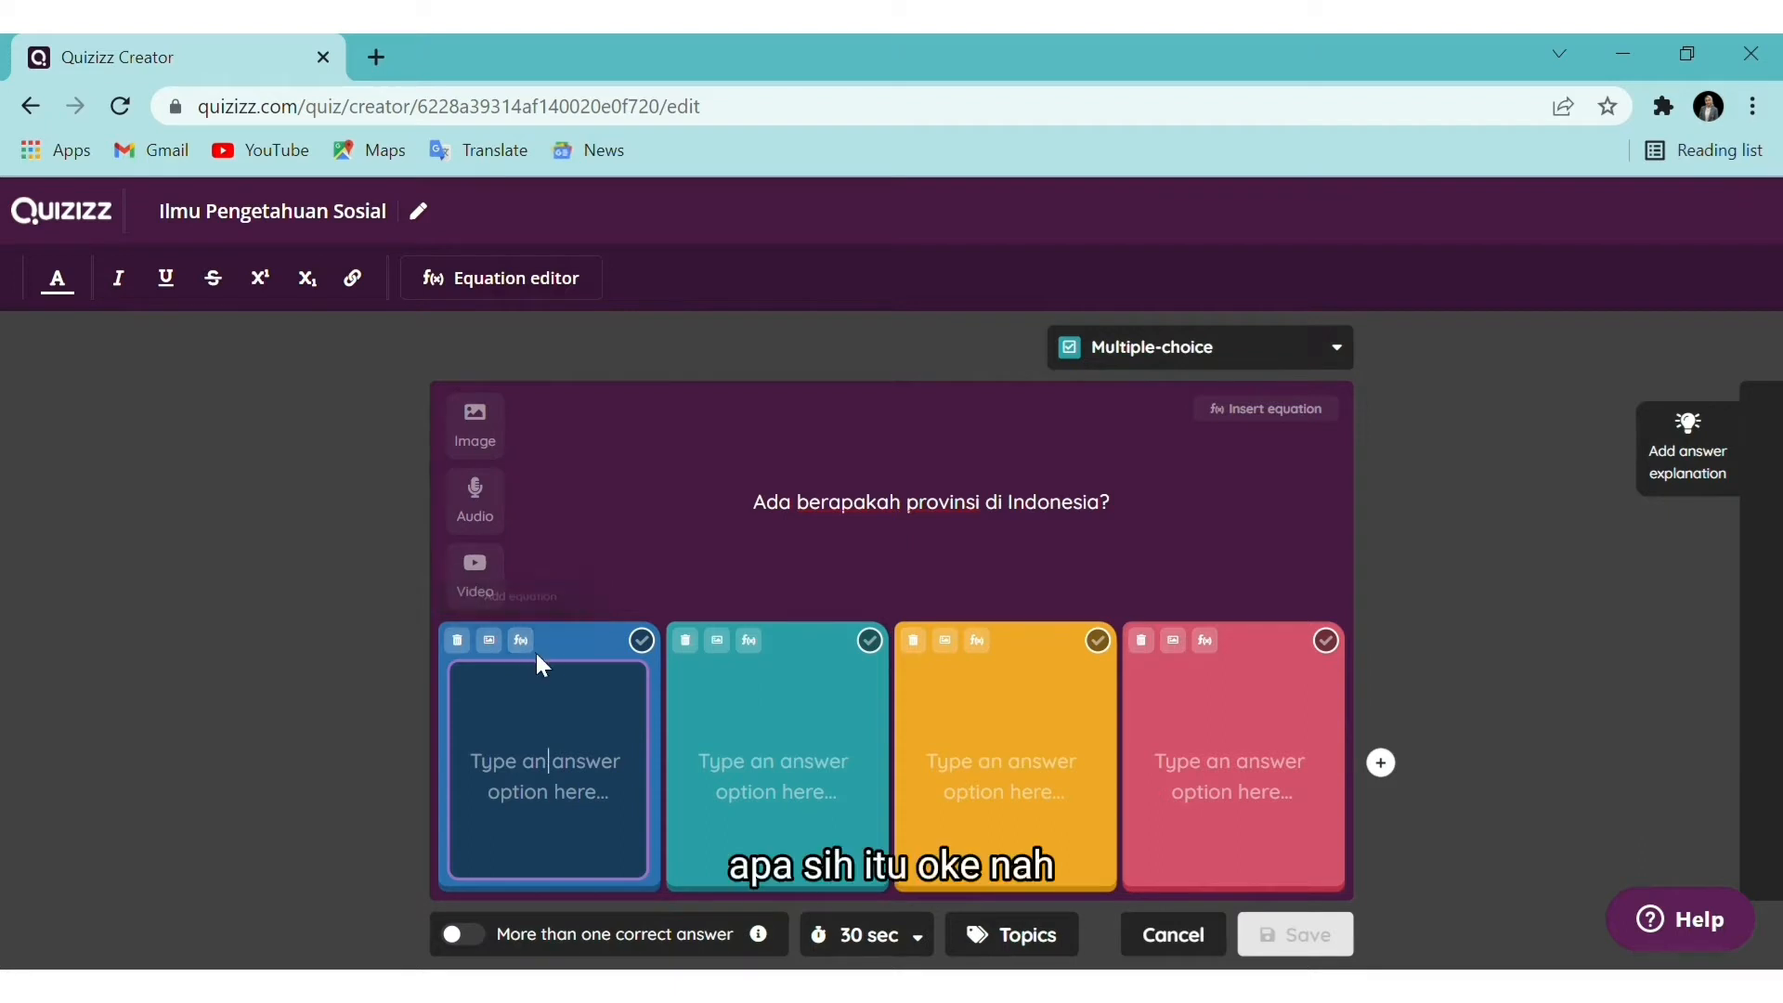
click(458, 642)
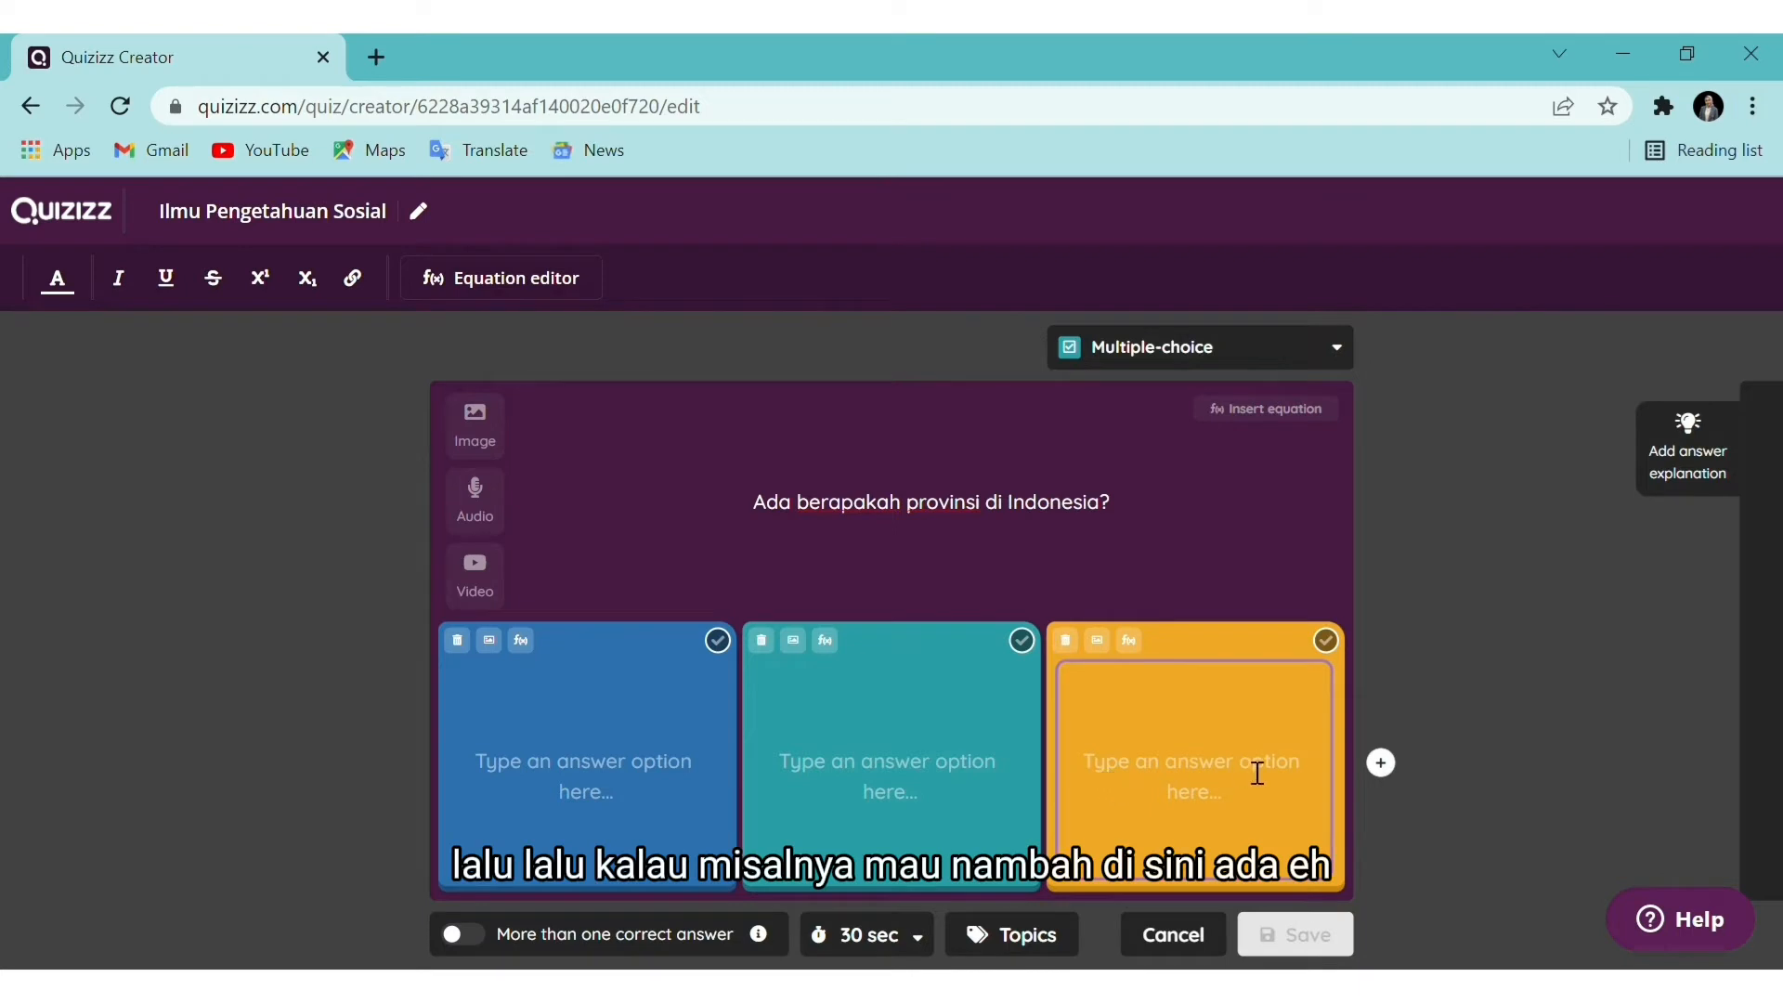
click(1390, 776)
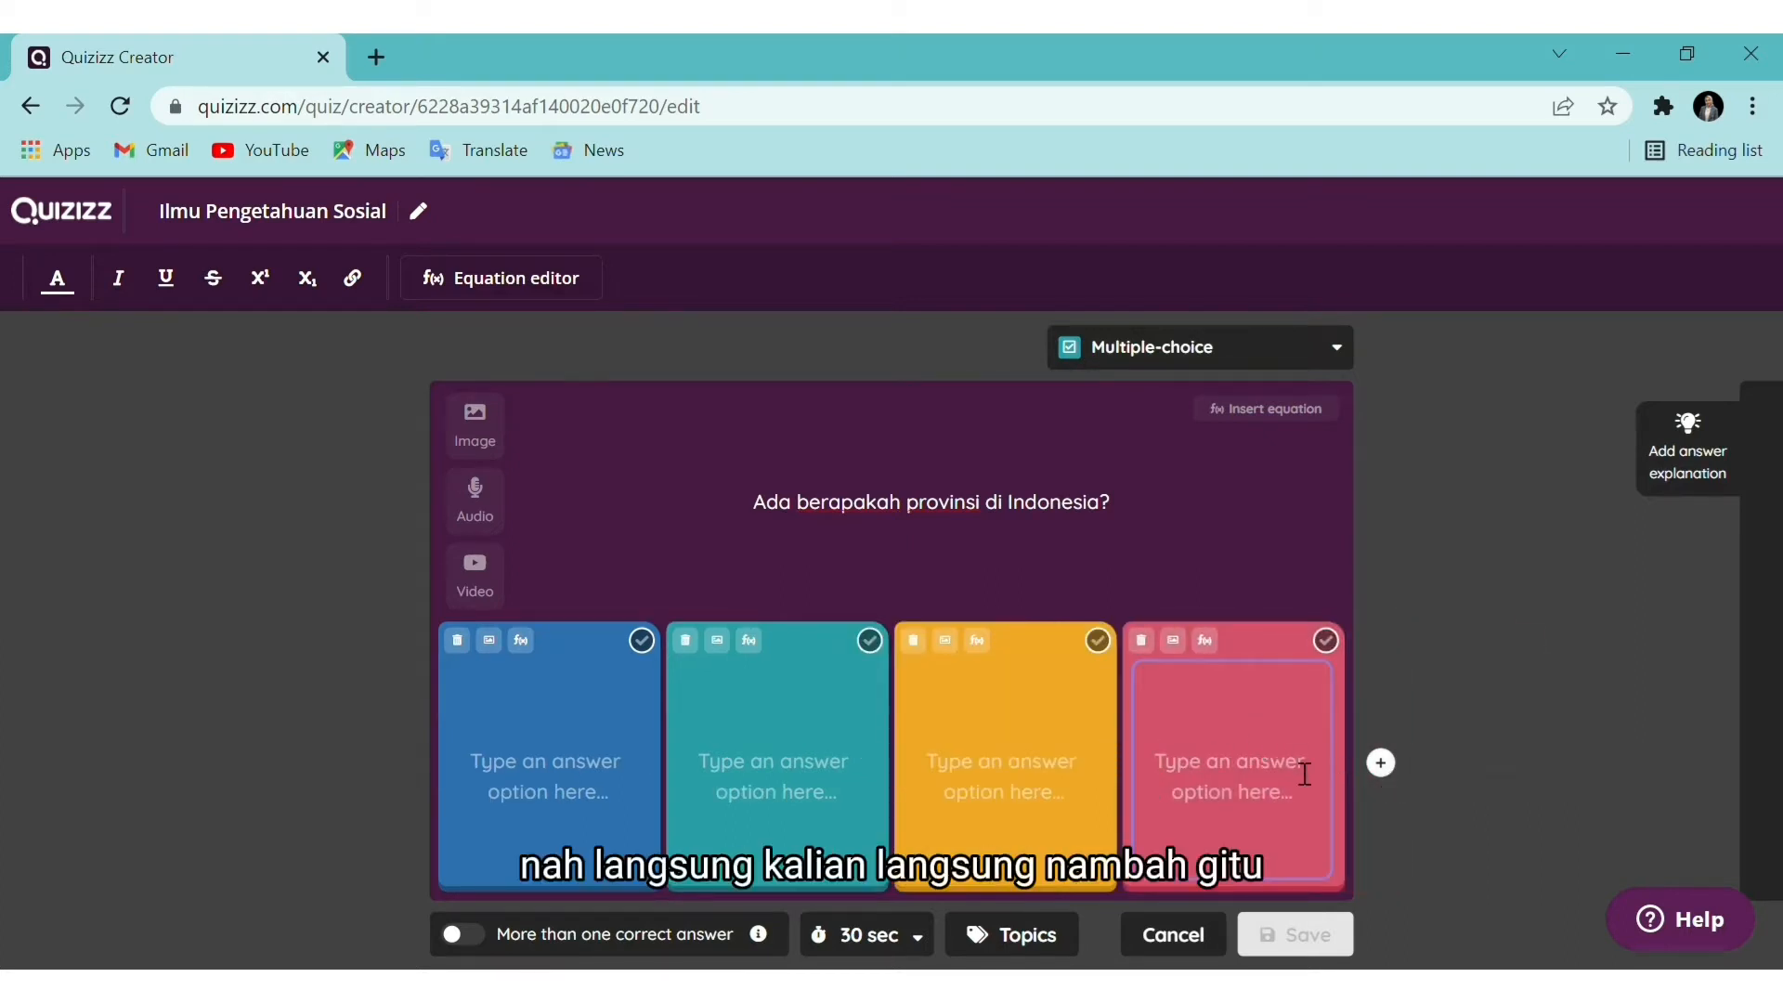
Fill in the question's four answer options in order with 32, 33, 34 and 35
click(552, 817)
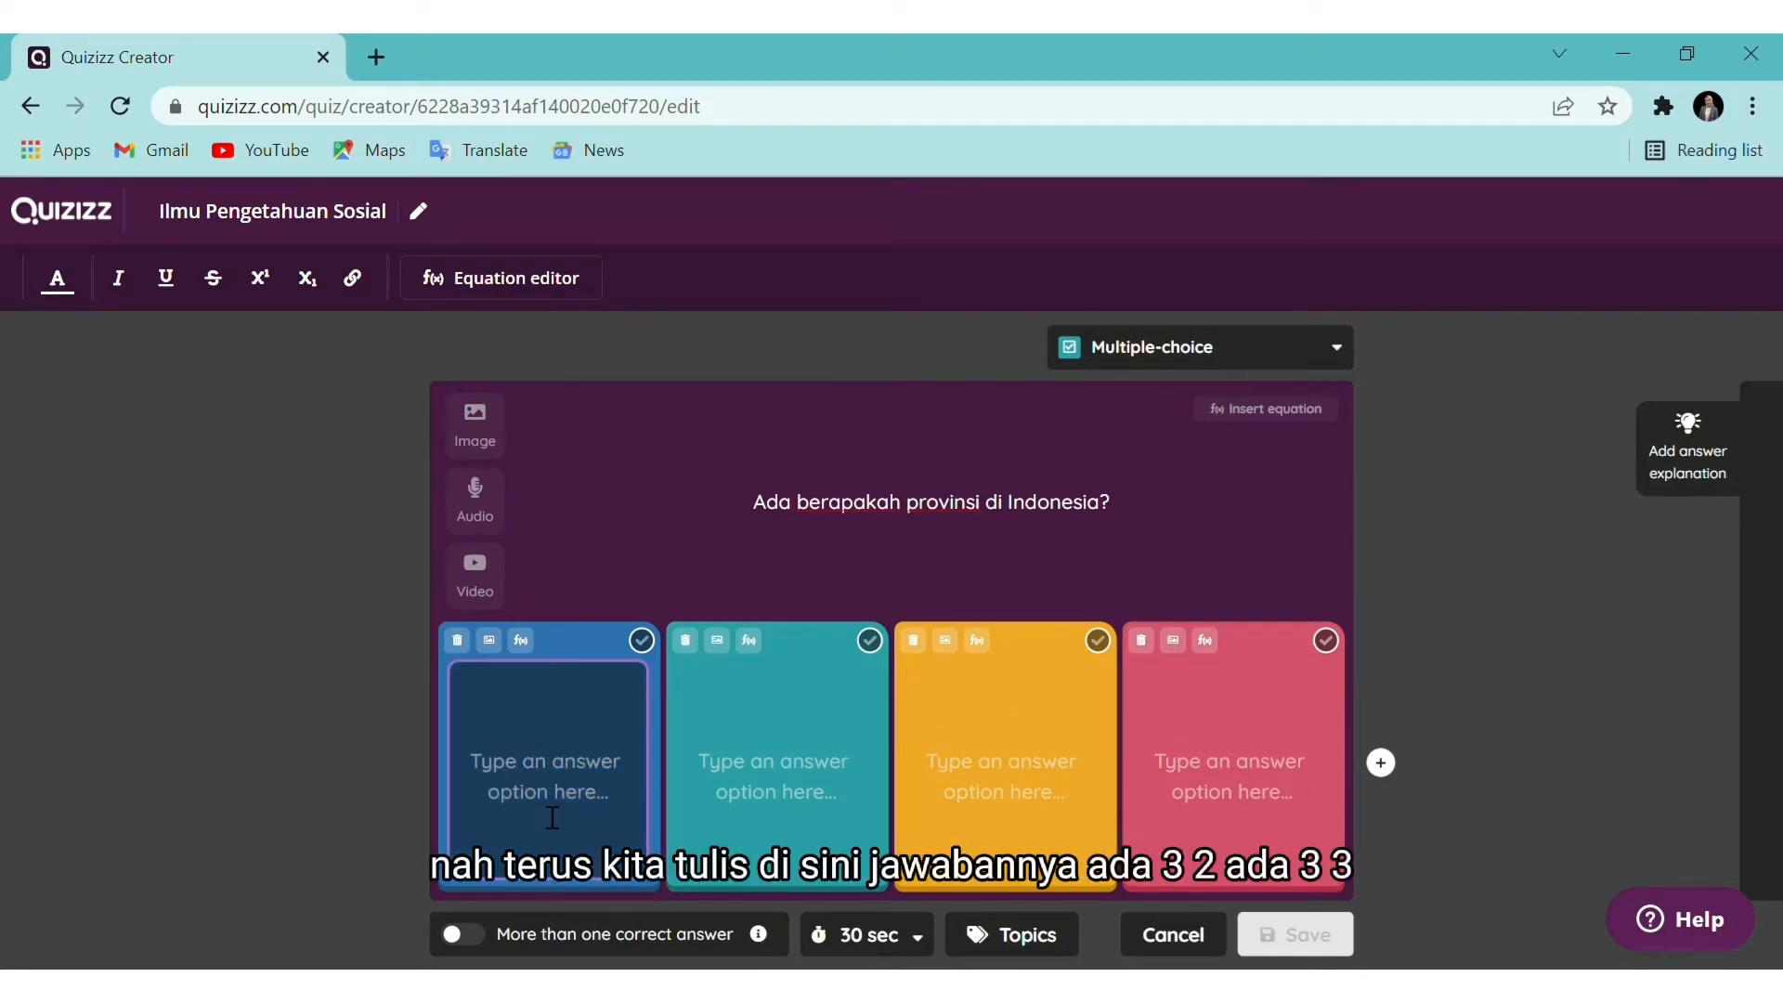
text(32)
click(766, 810)
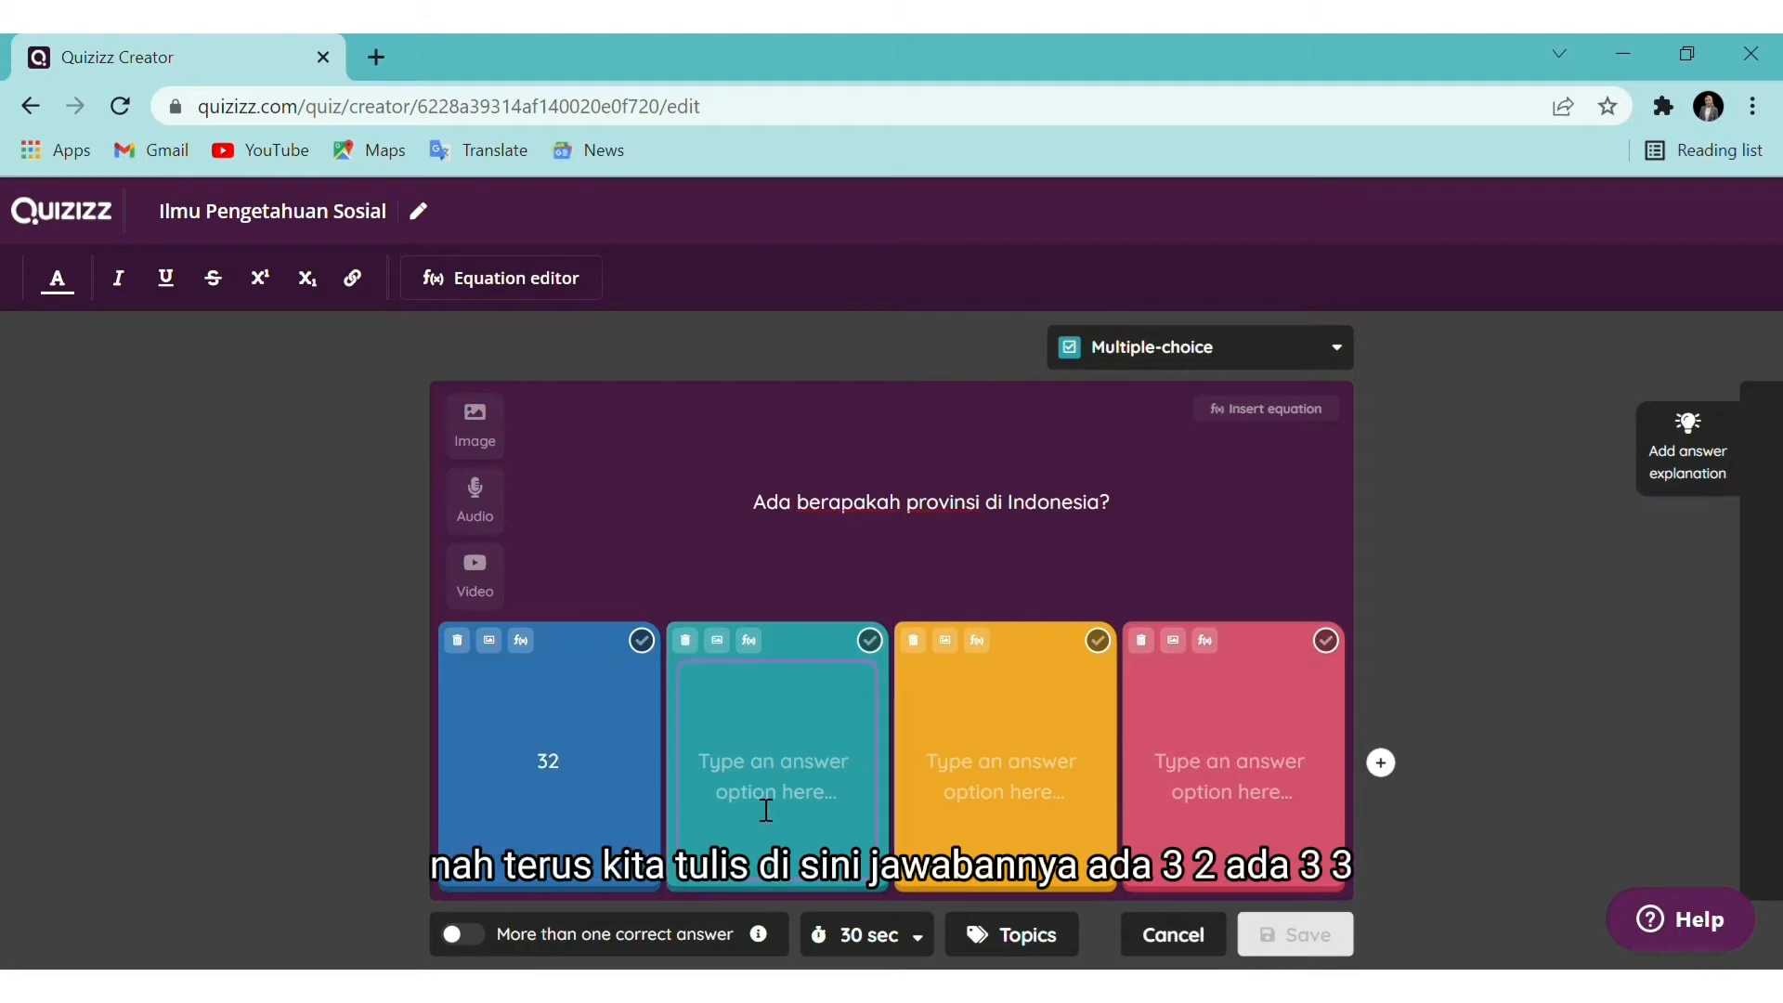
text(33)
click(936, 799)
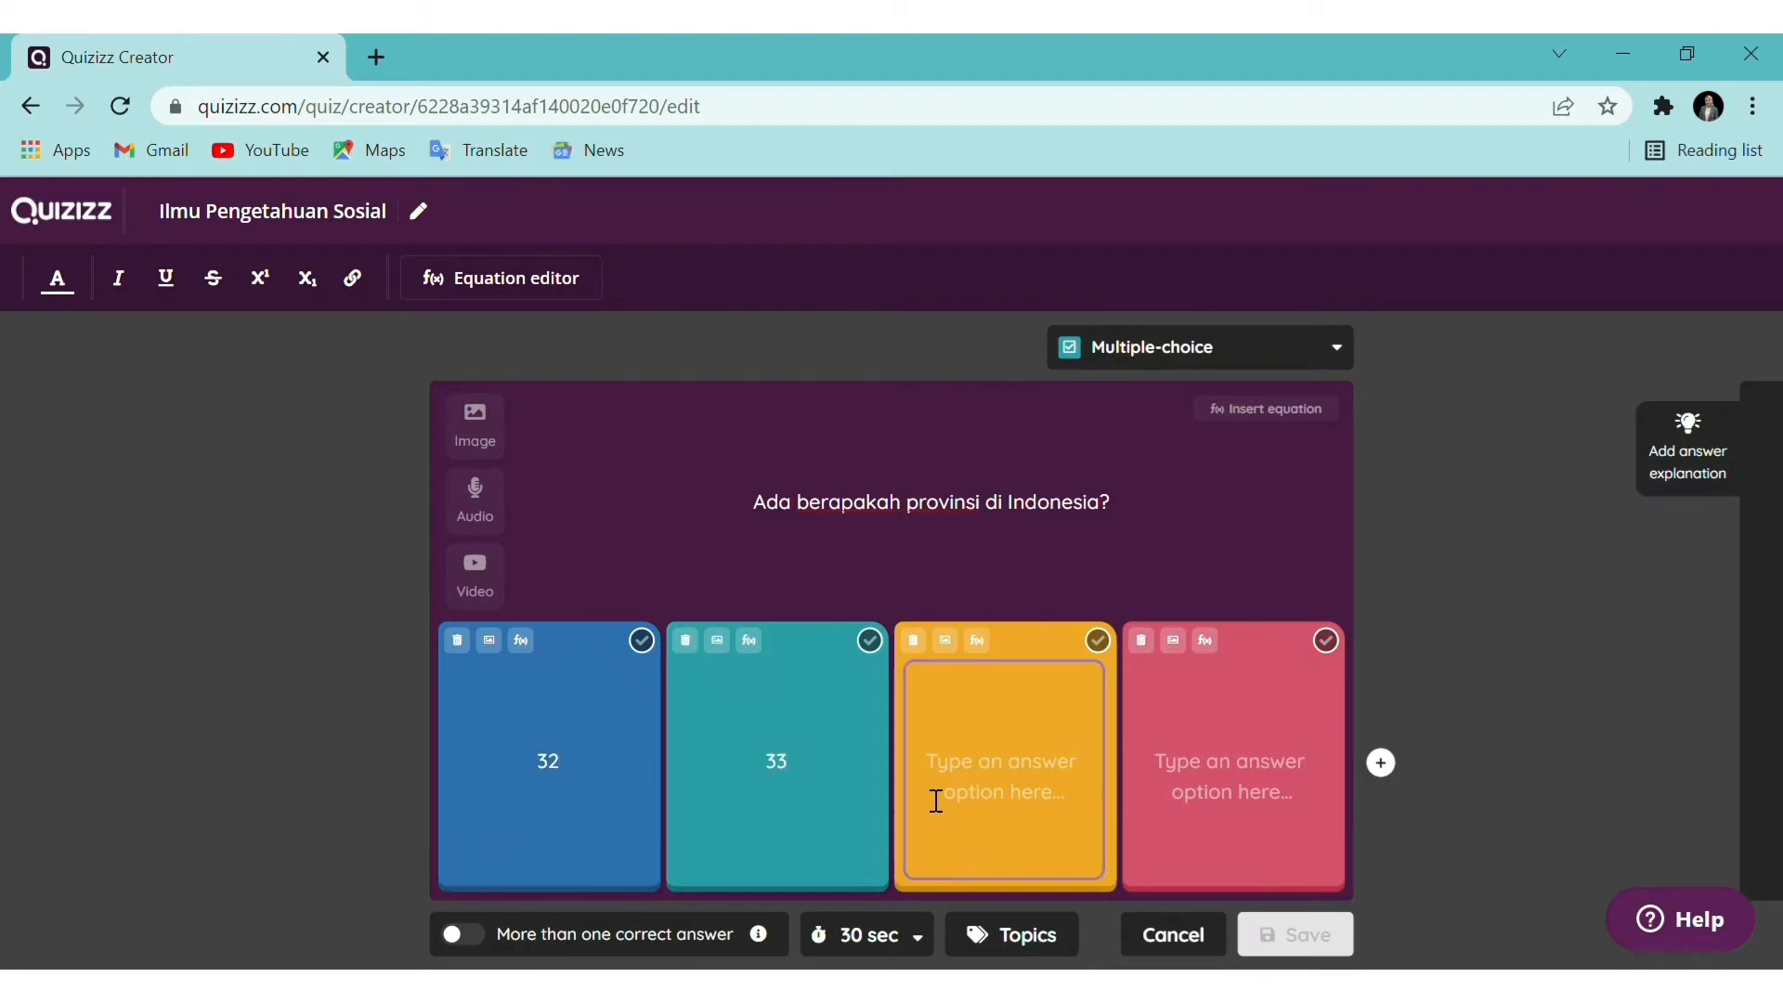
text(34)
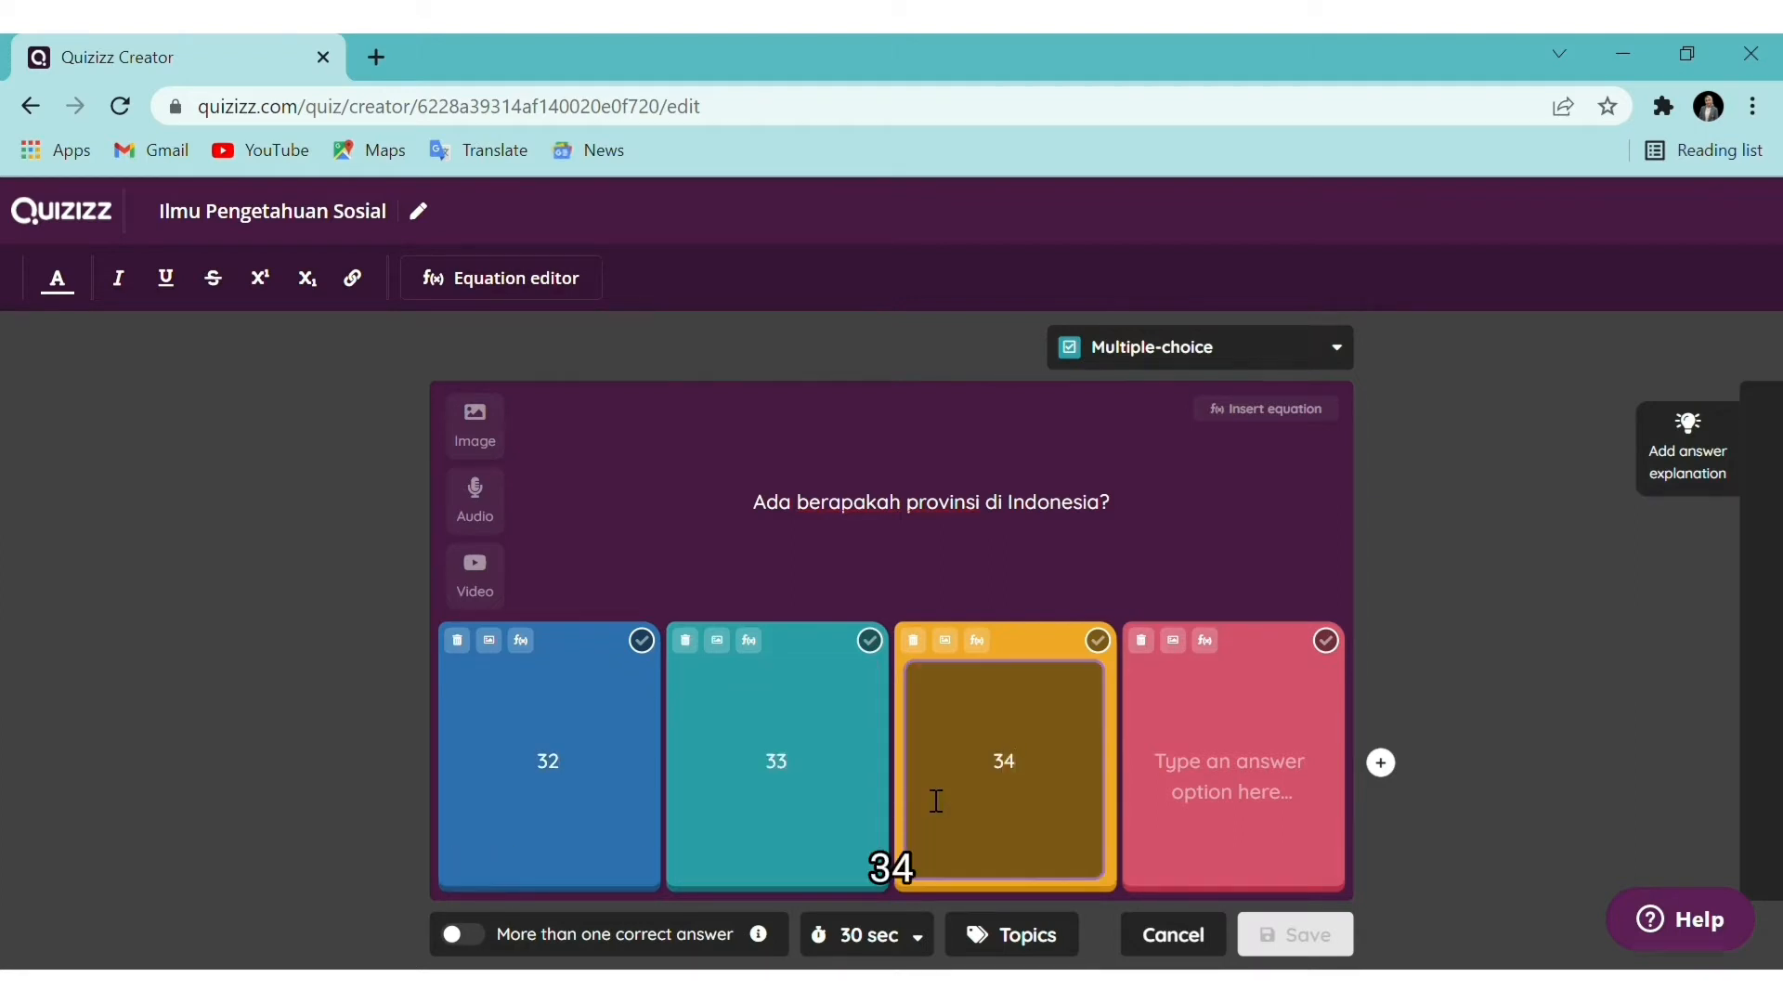
click(1240, 782)
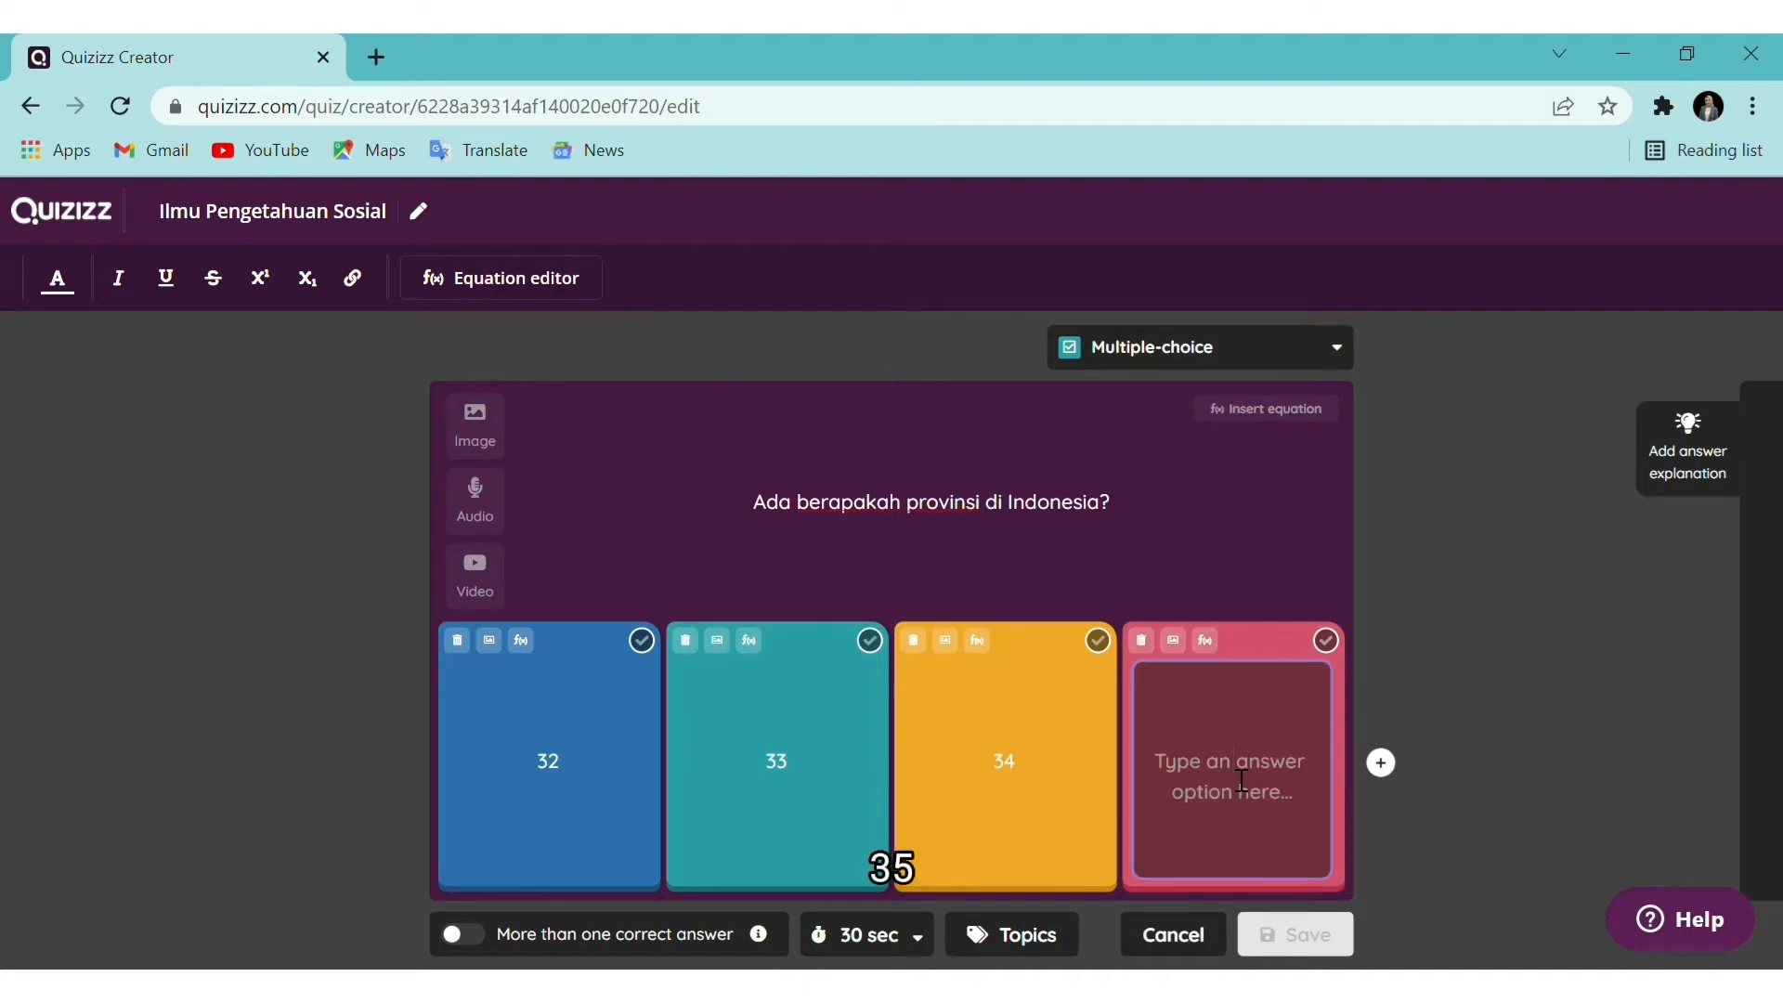
text(35)
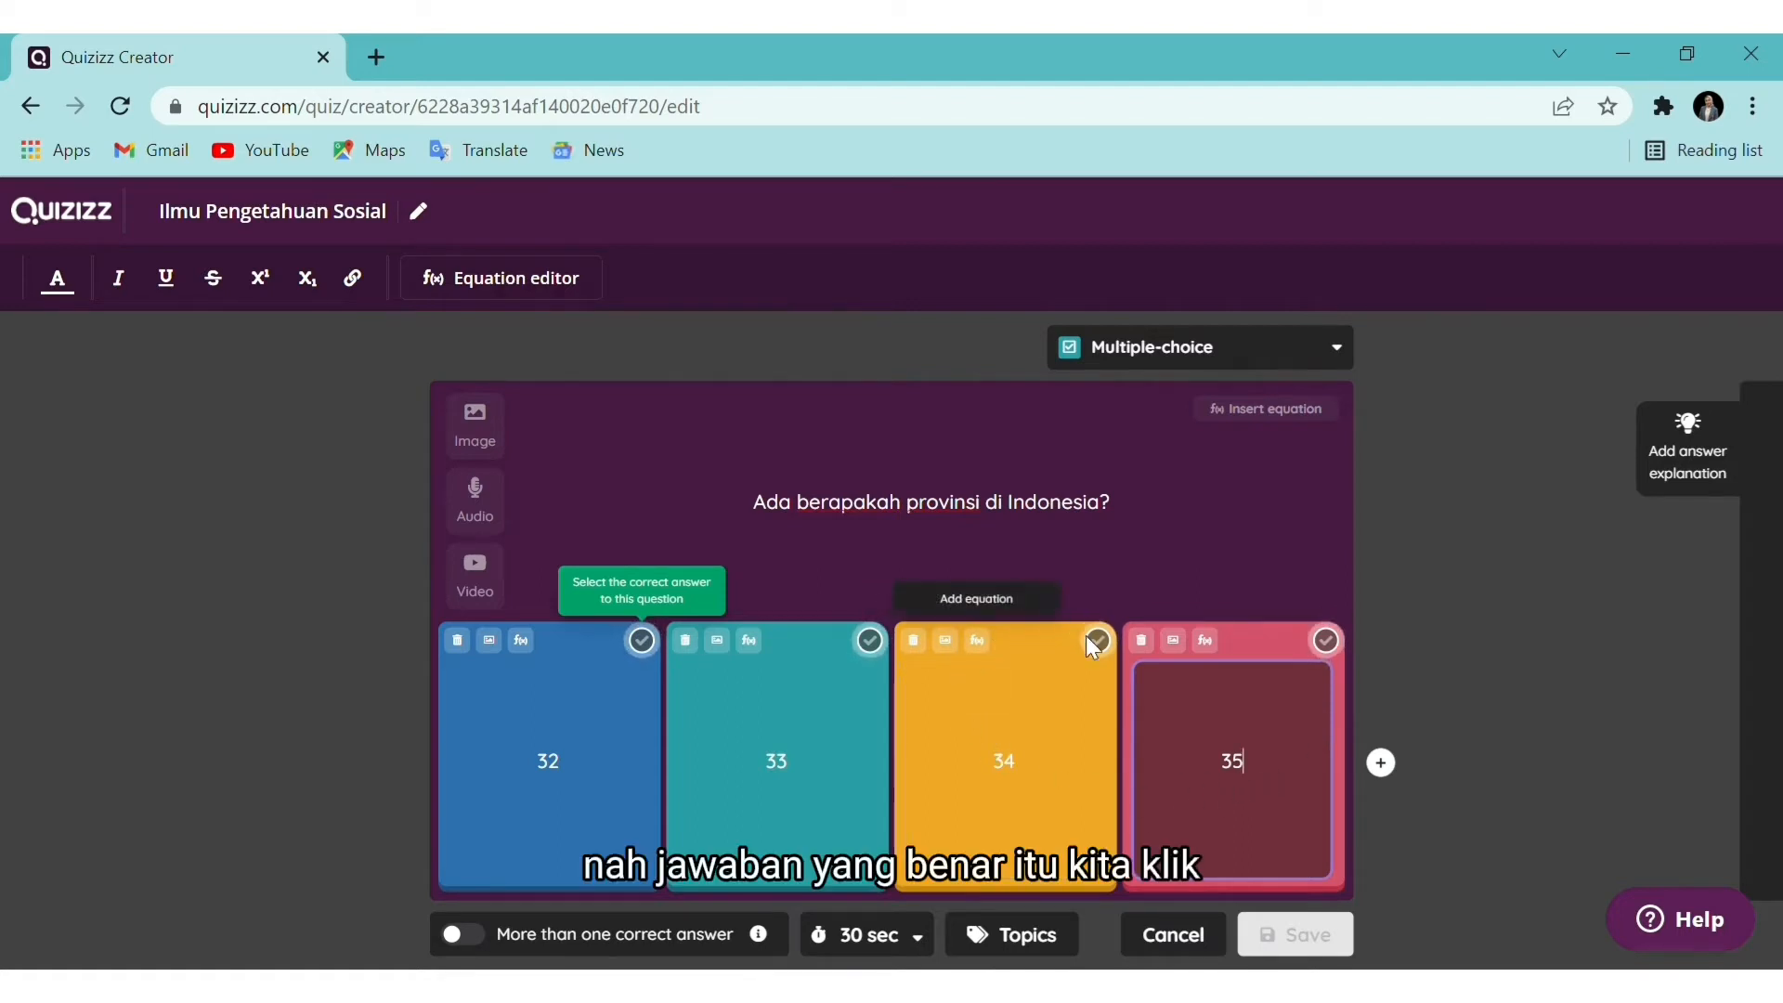
Mark 34 as the correct answer, set the question's time limit to 45 seconds, and save the question
click(1111, 650)
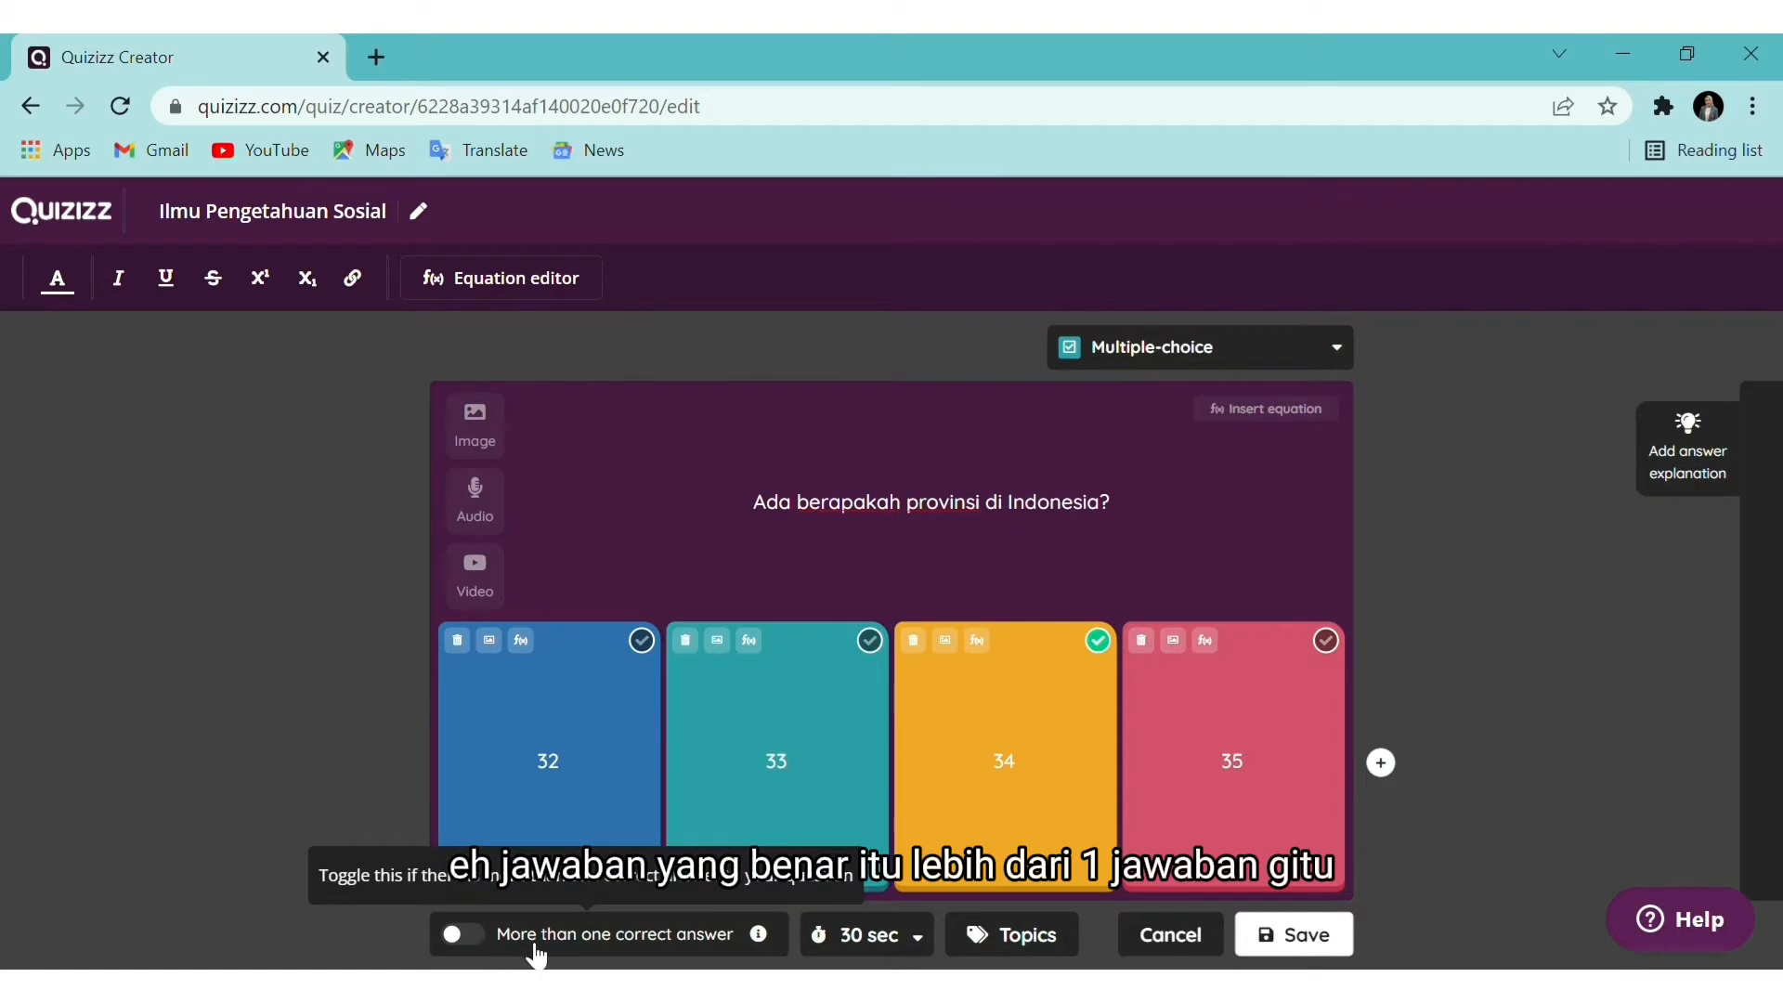
click(907, 947)
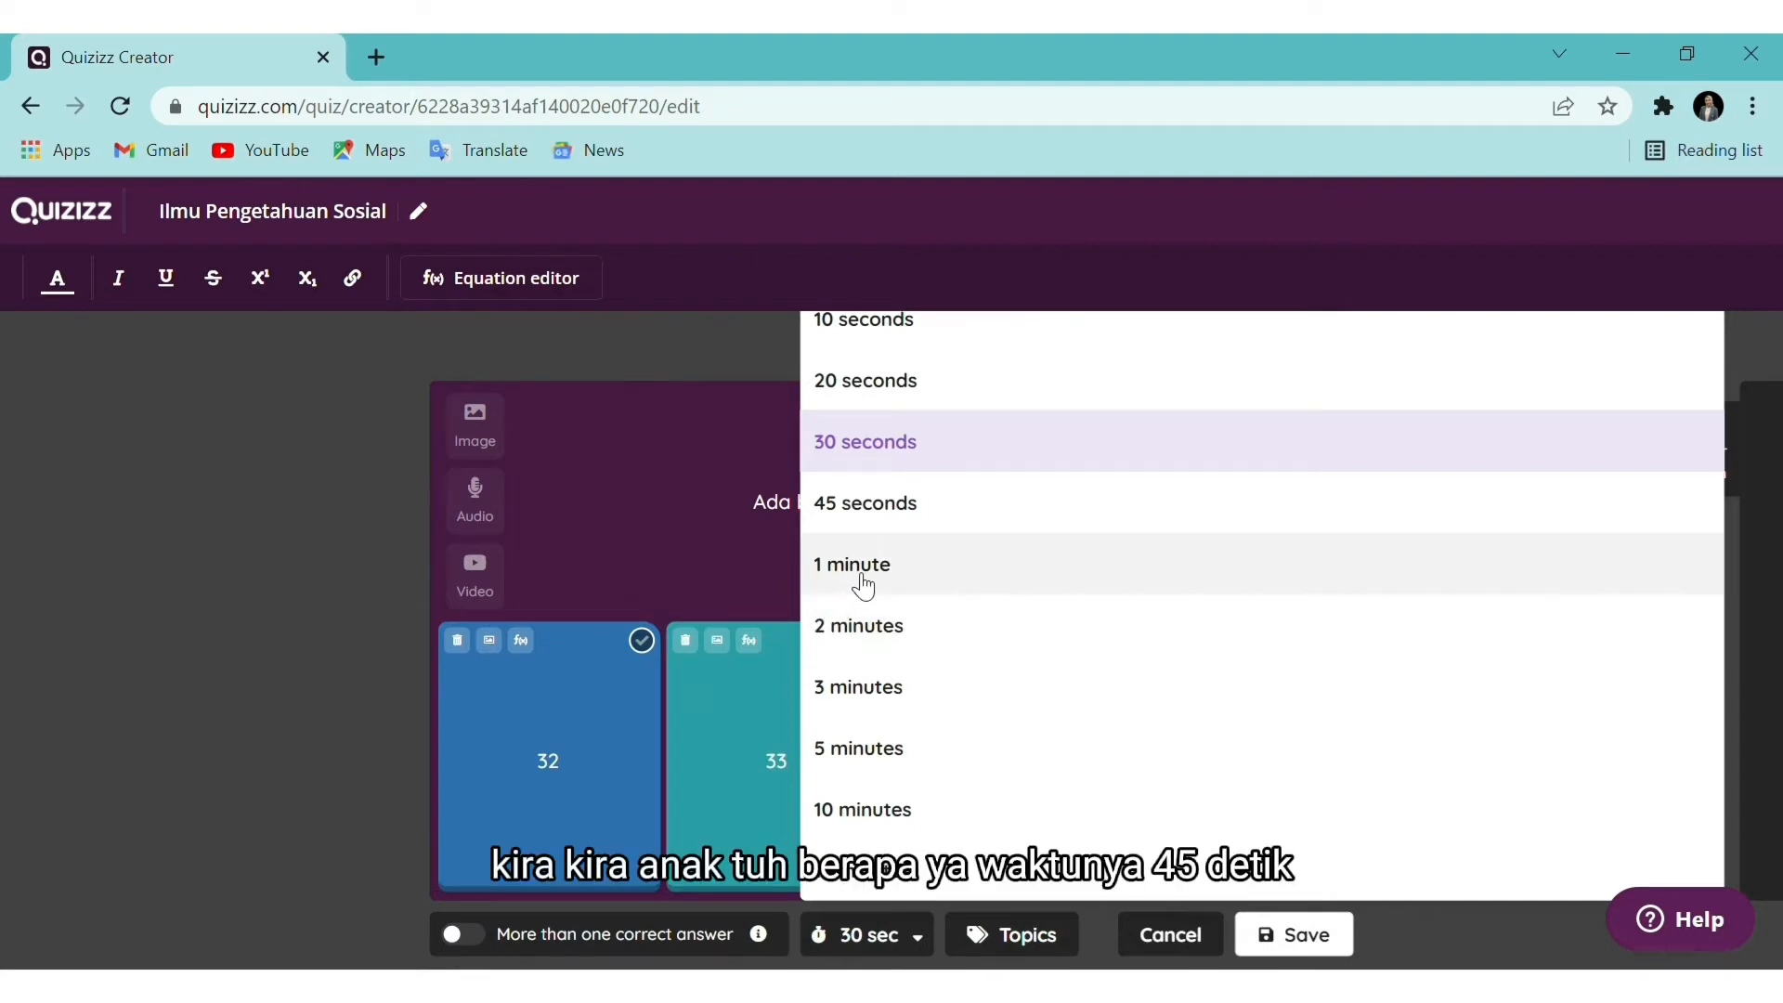
click(914, 515)
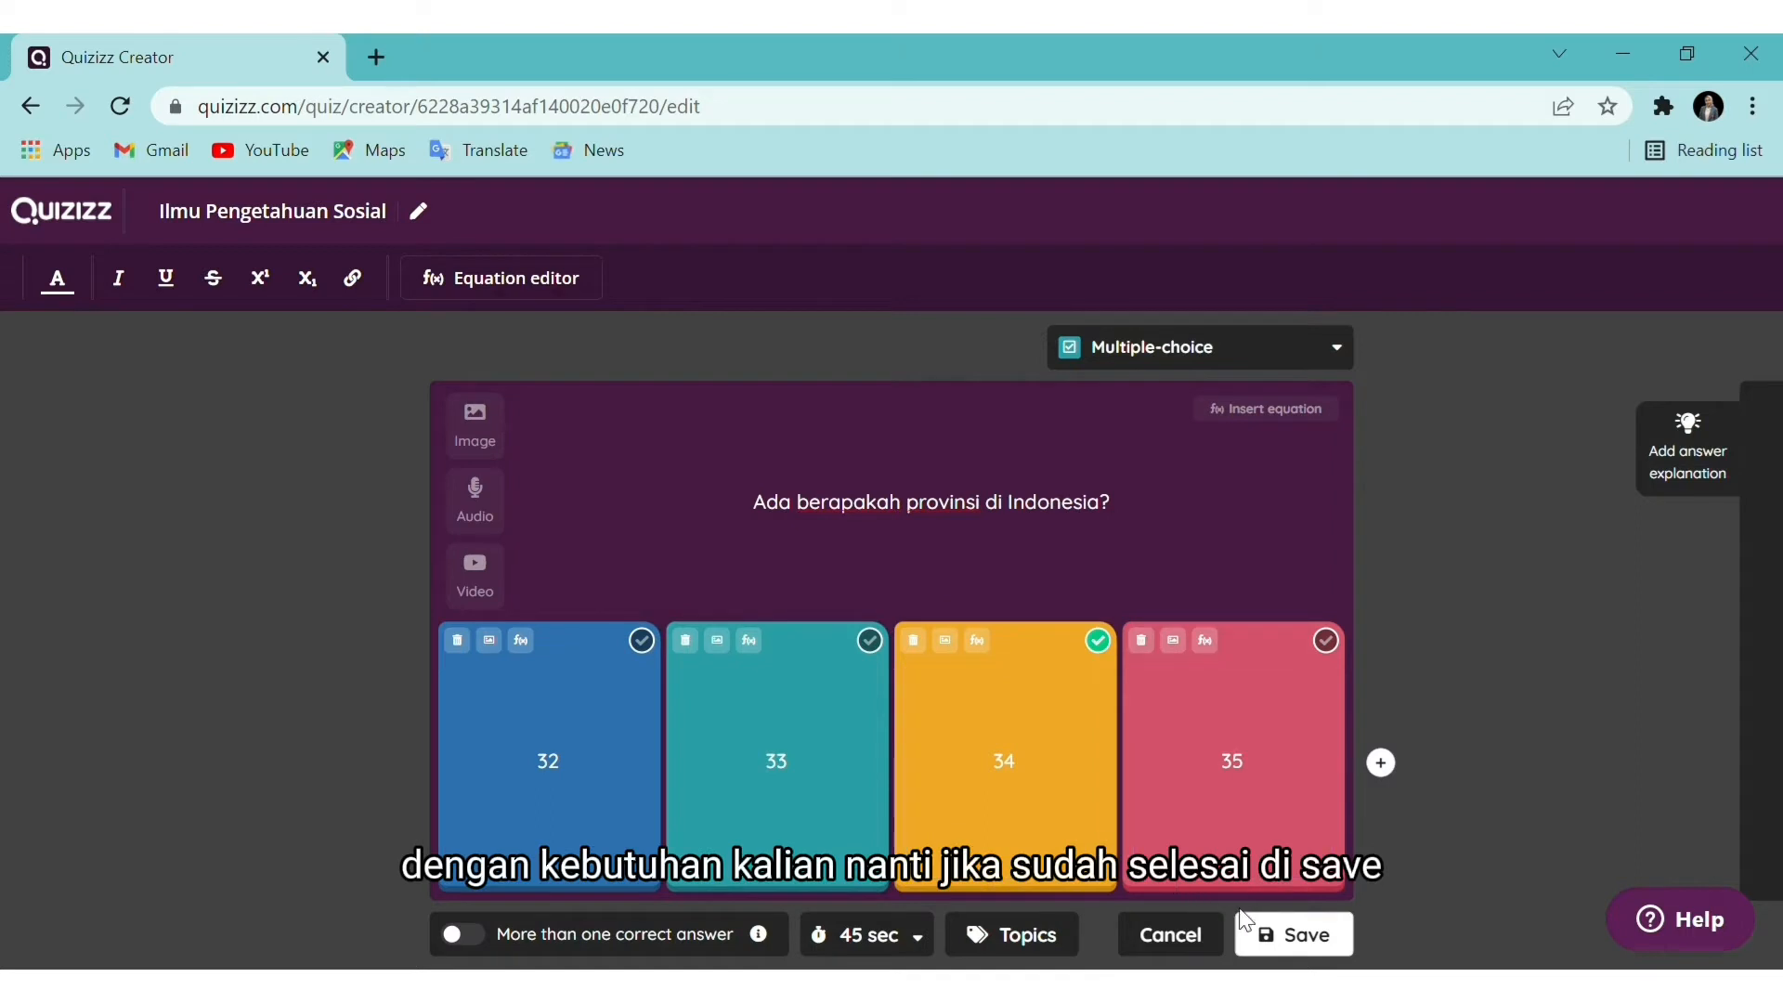
click(1286, 949)
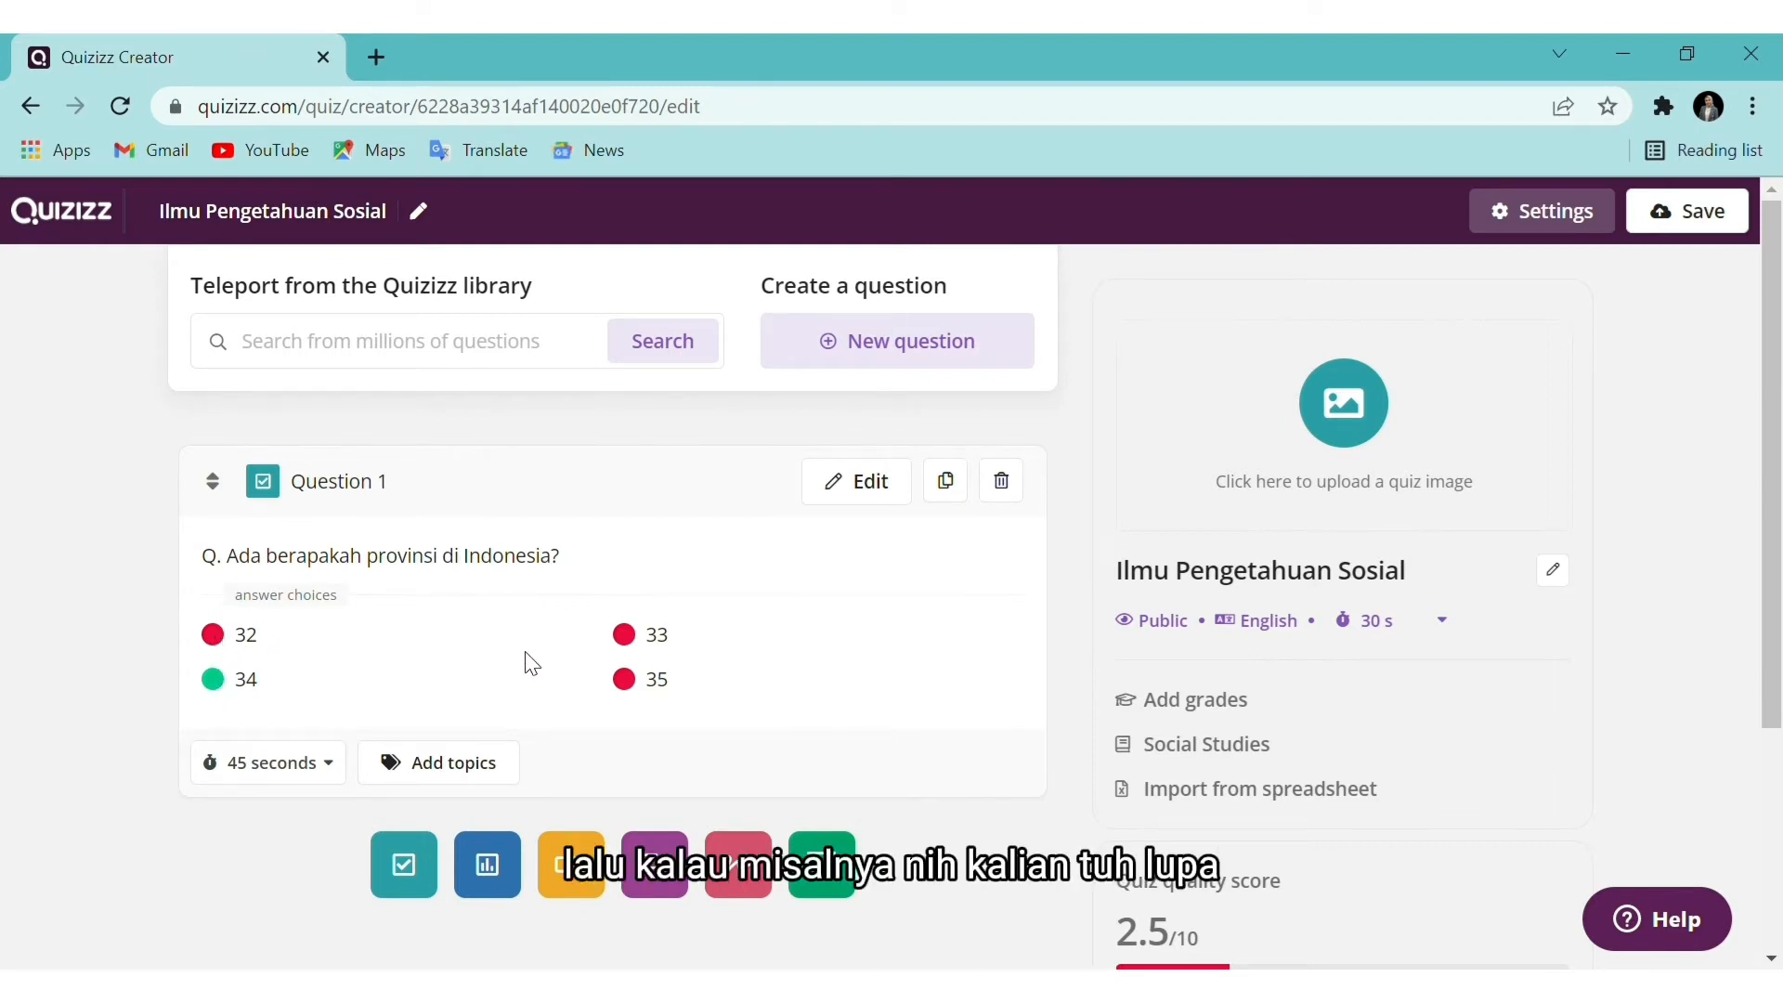
Change the saved question's time limit to 30 seconds
click(329, 765)
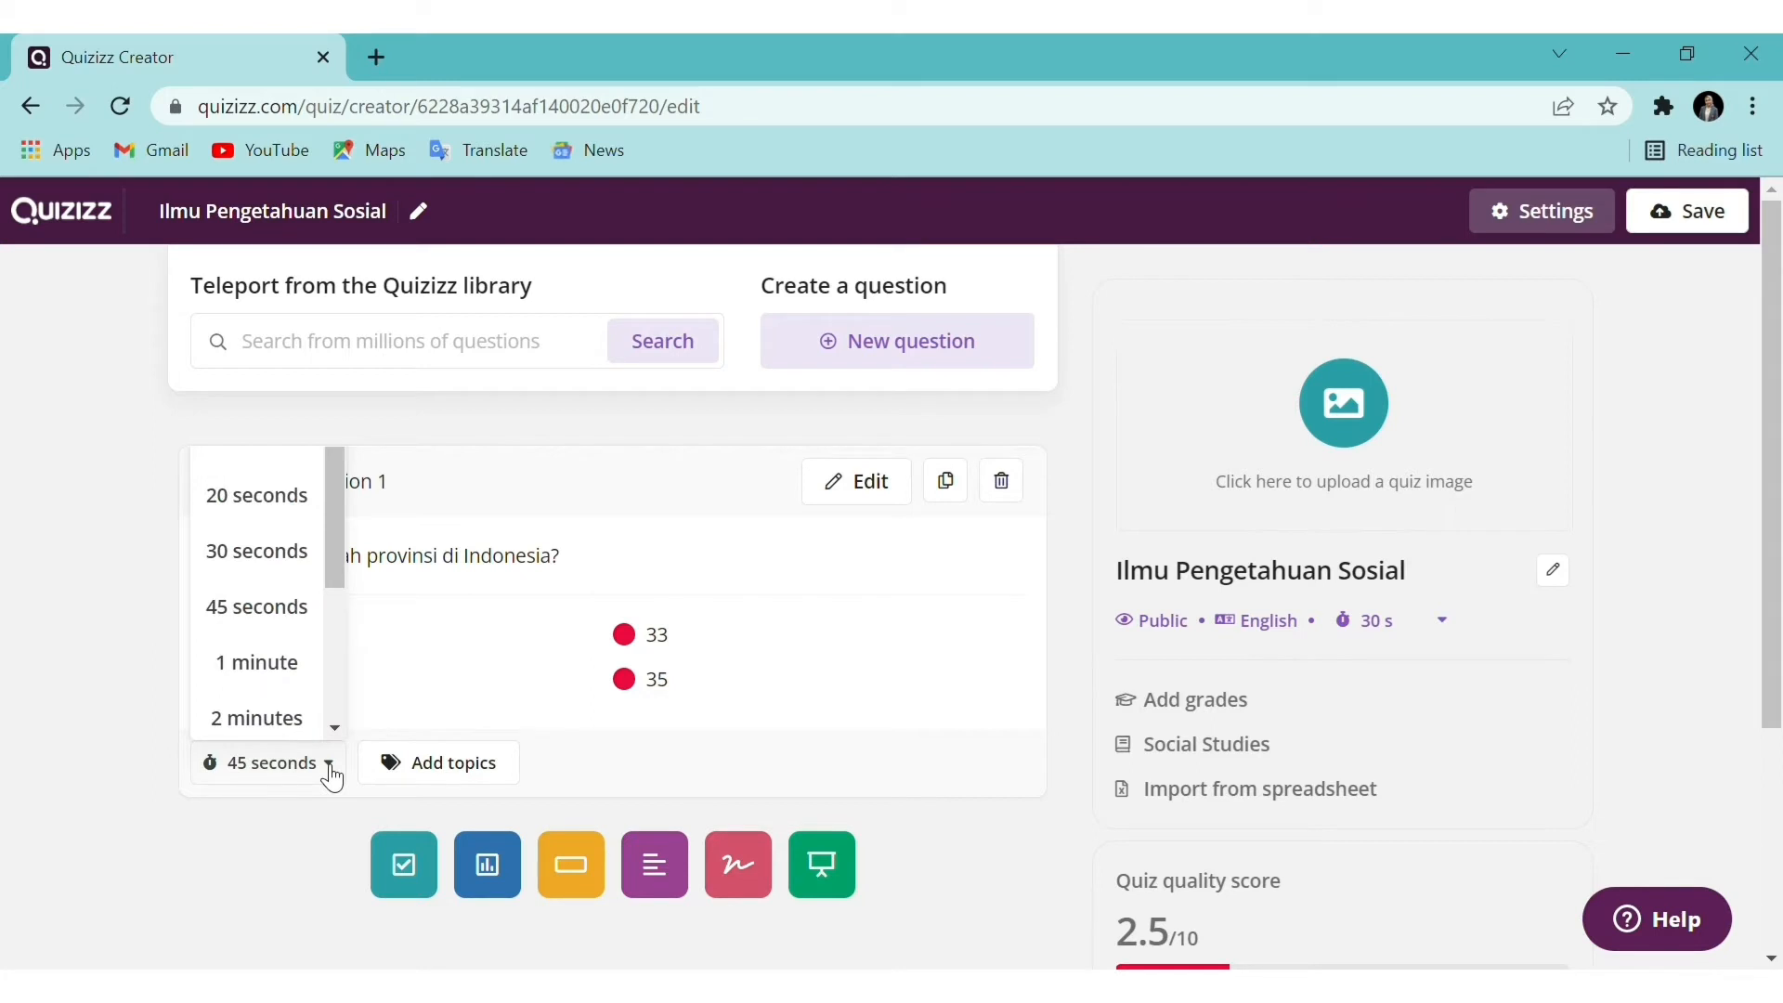
click(265, 568)
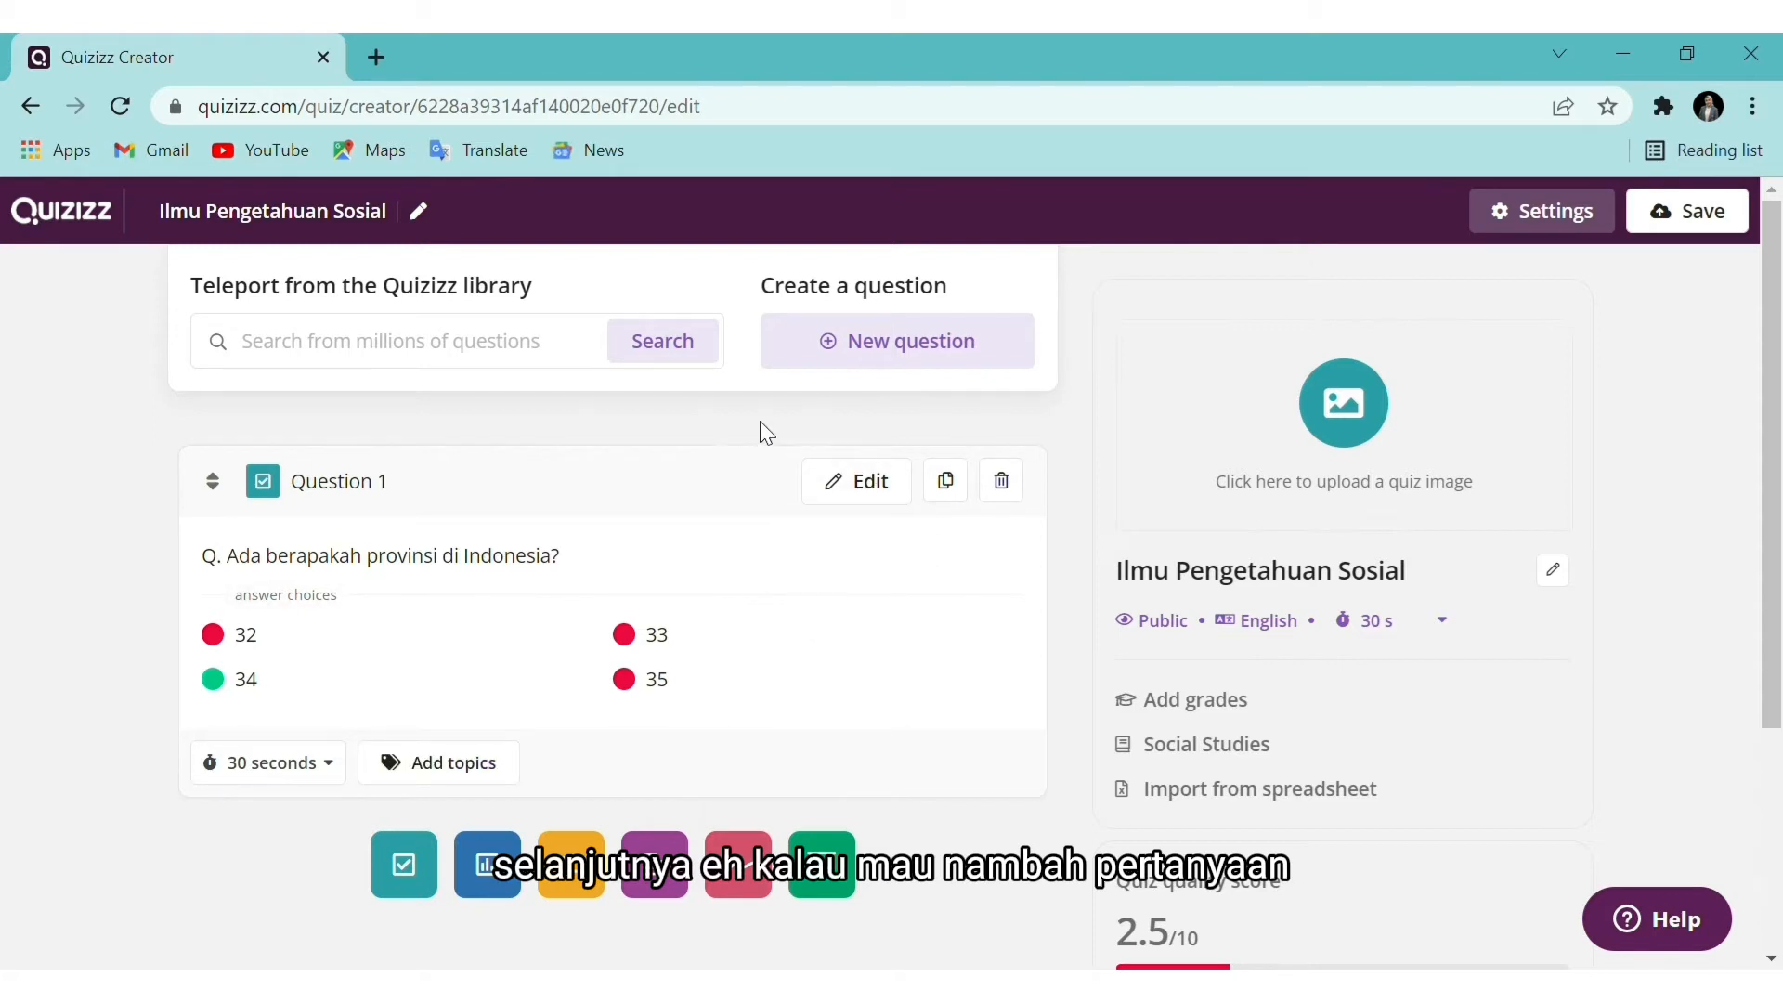
click(848, 357)
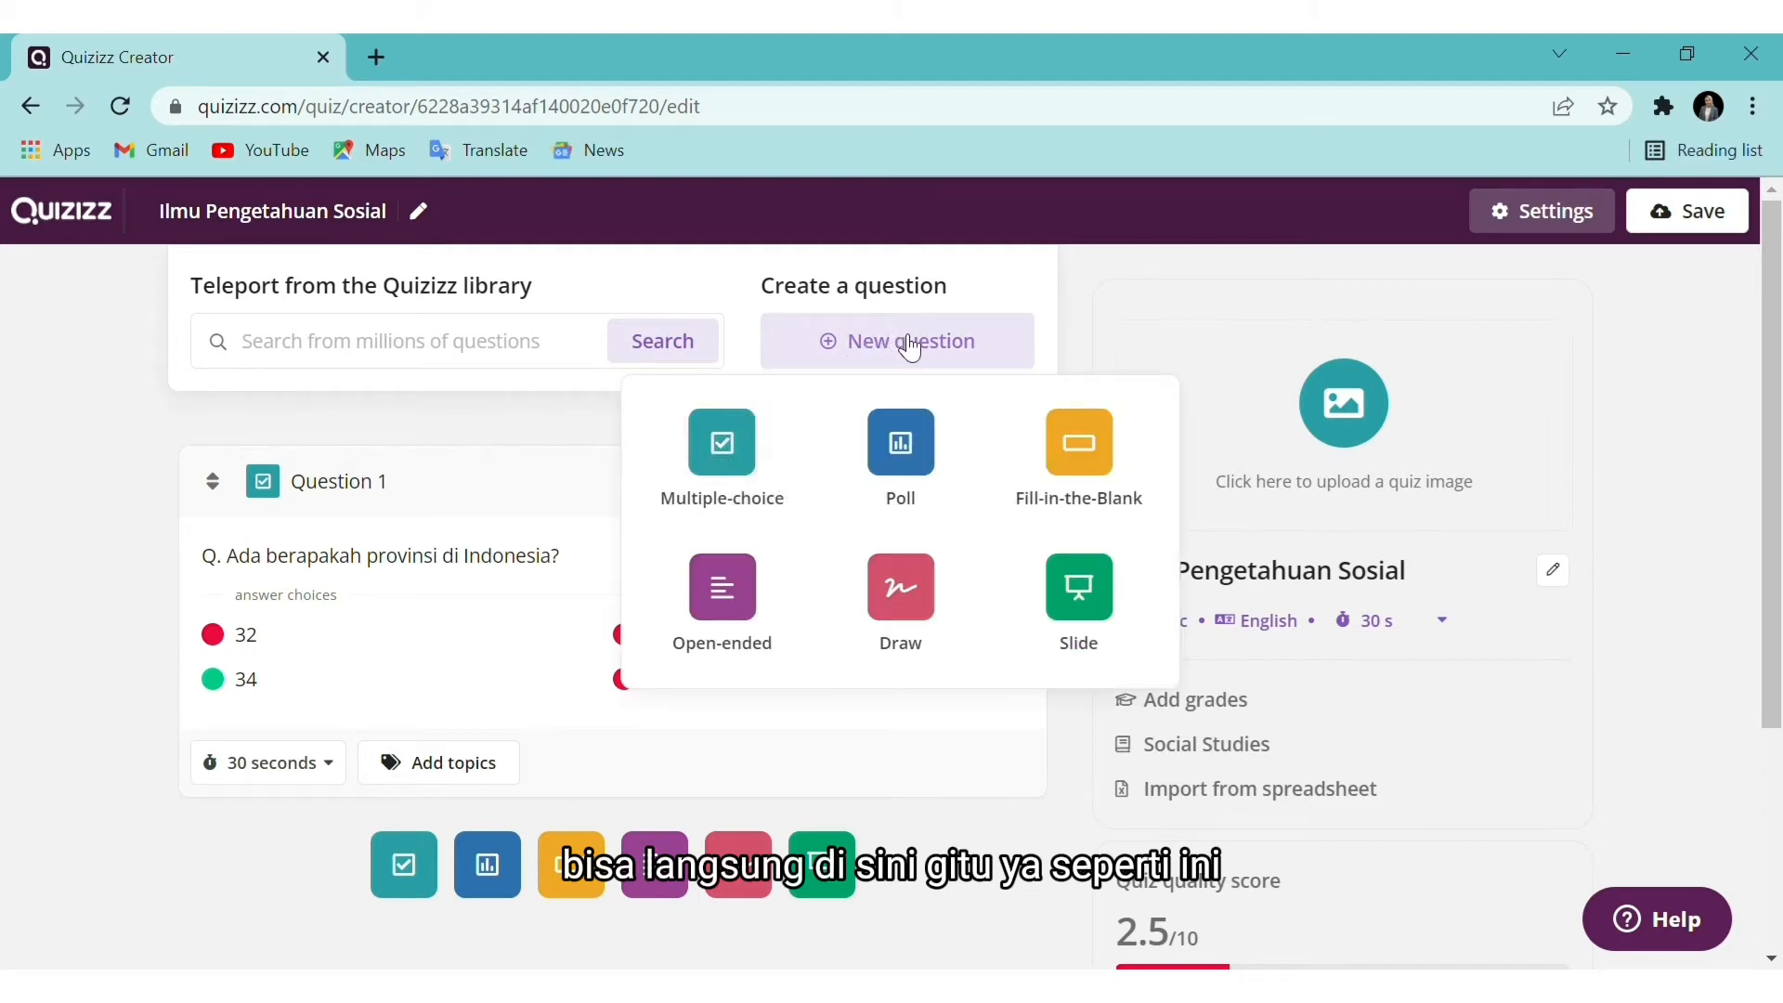
click(552, 473)
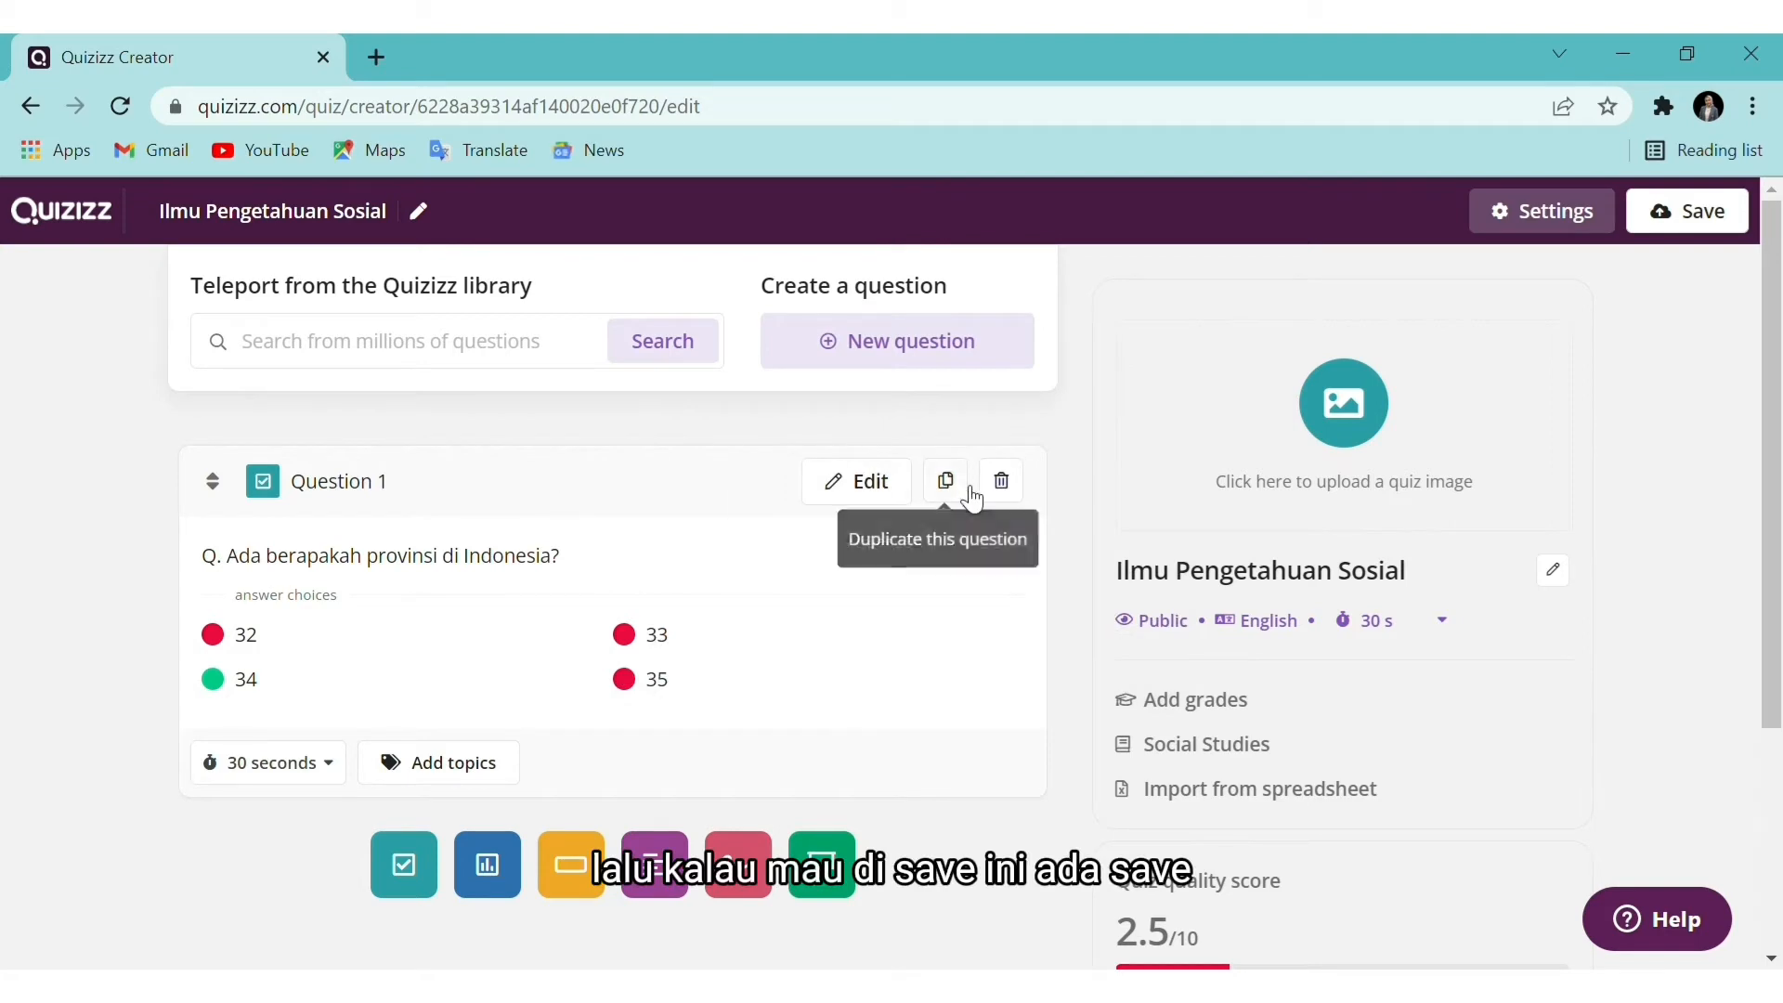
Start saving the quiz and enter "Ilmu Pengetahuan Sosial" as the title image search text in the quiz settings
click(1688, 213)
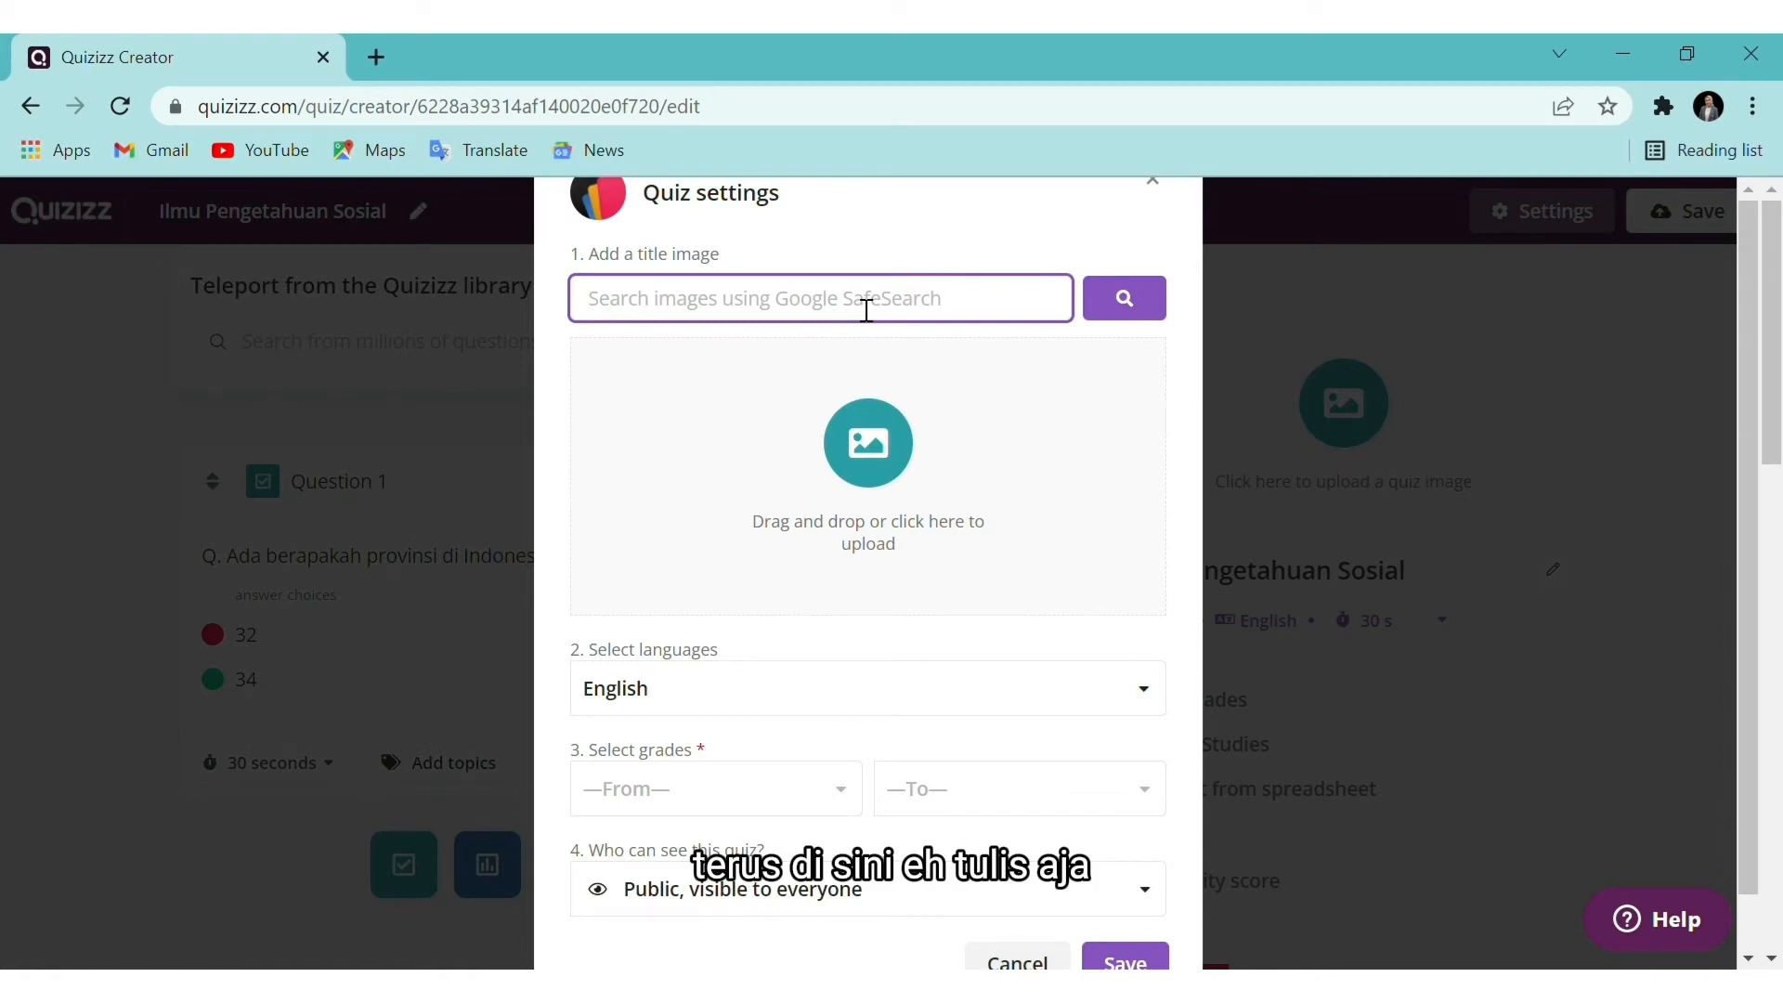
text(I)
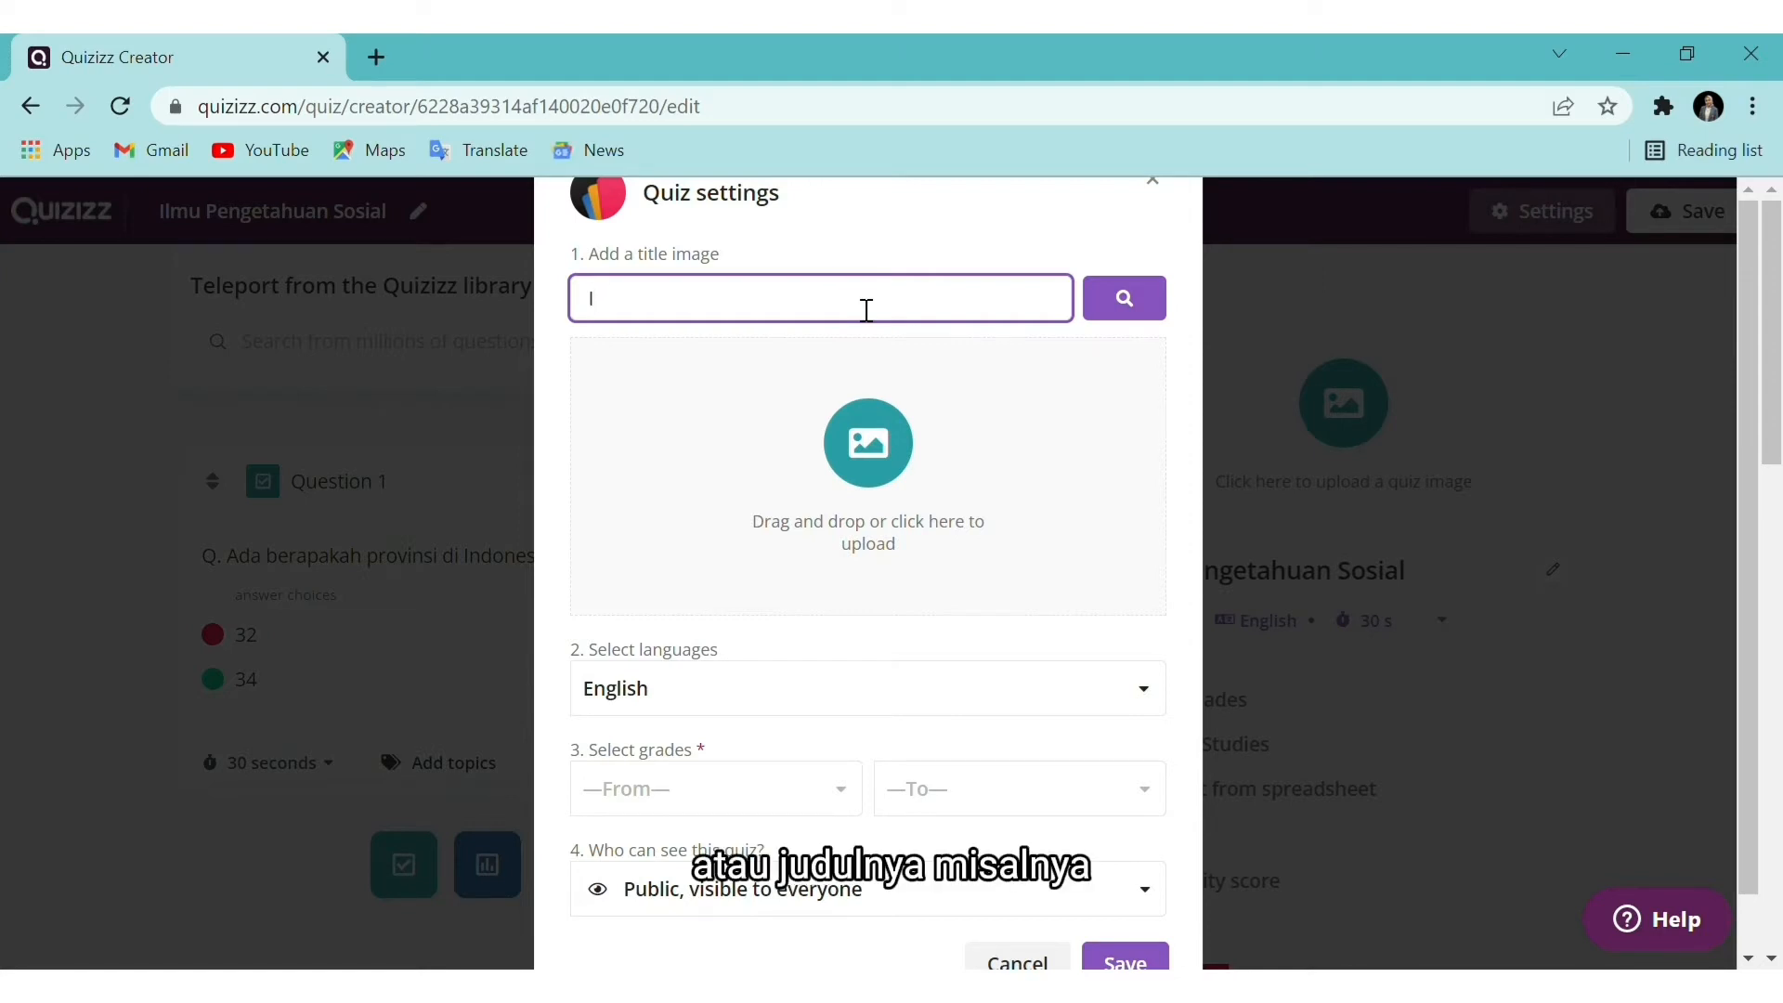
text(lmu P)
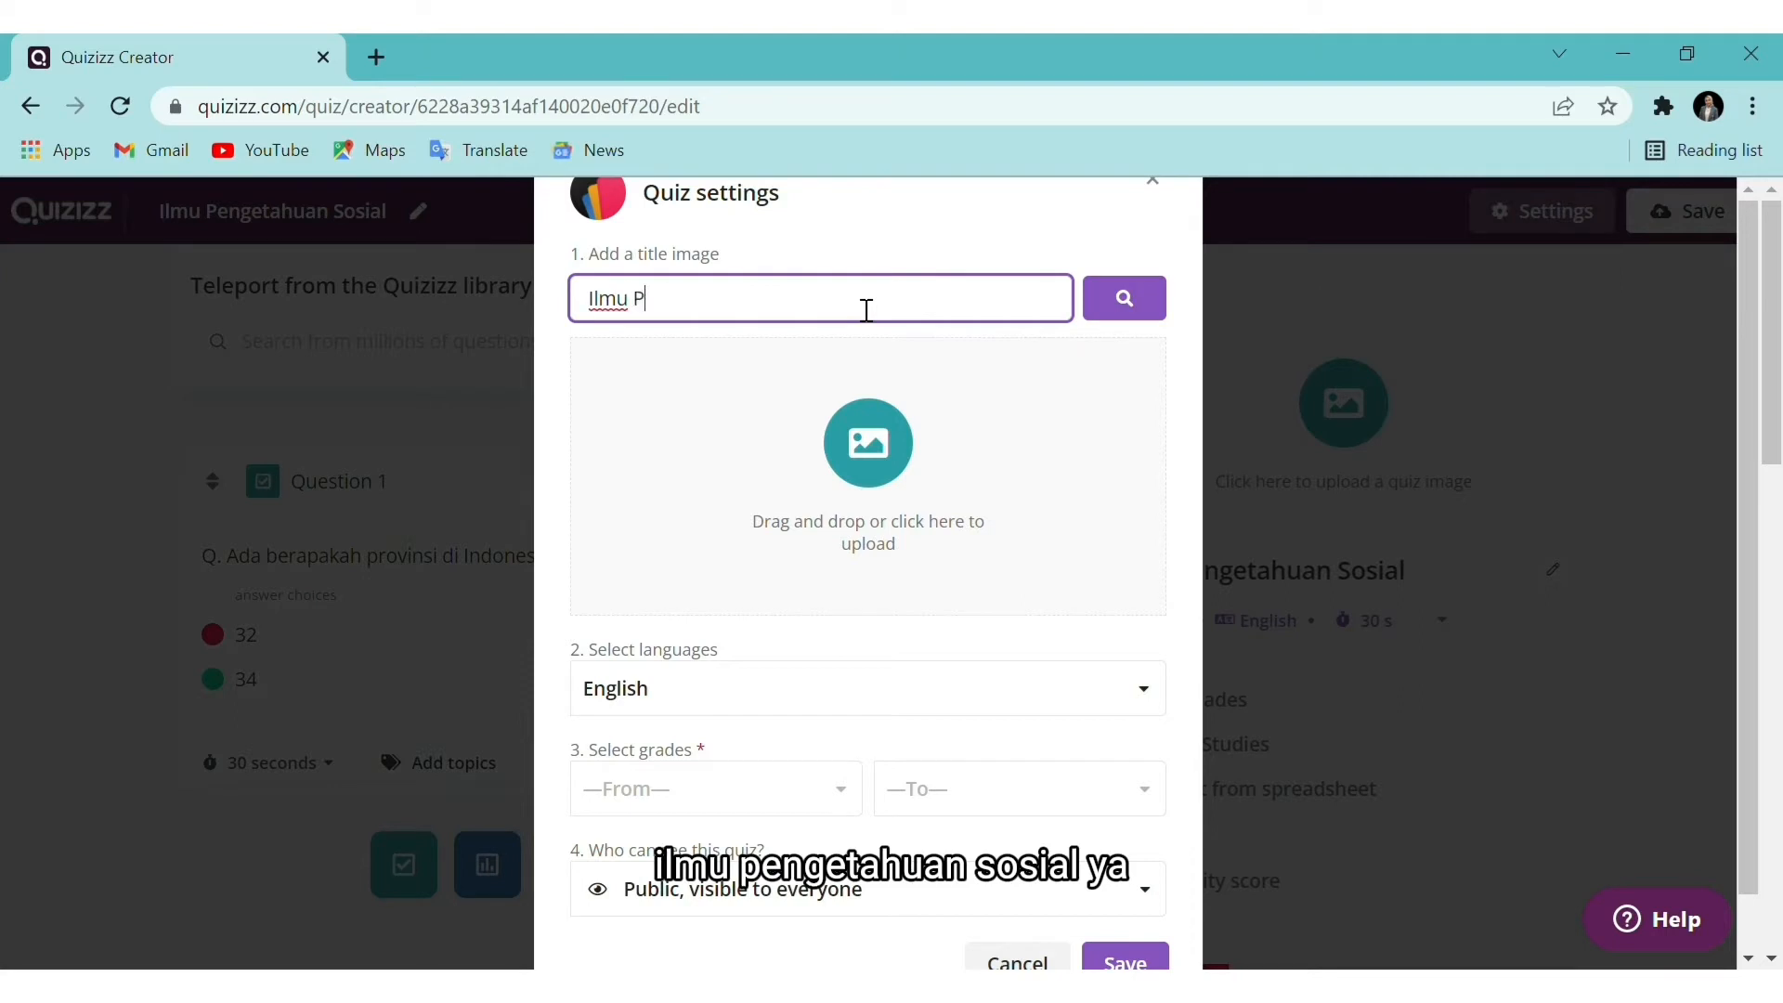
text(engeta)
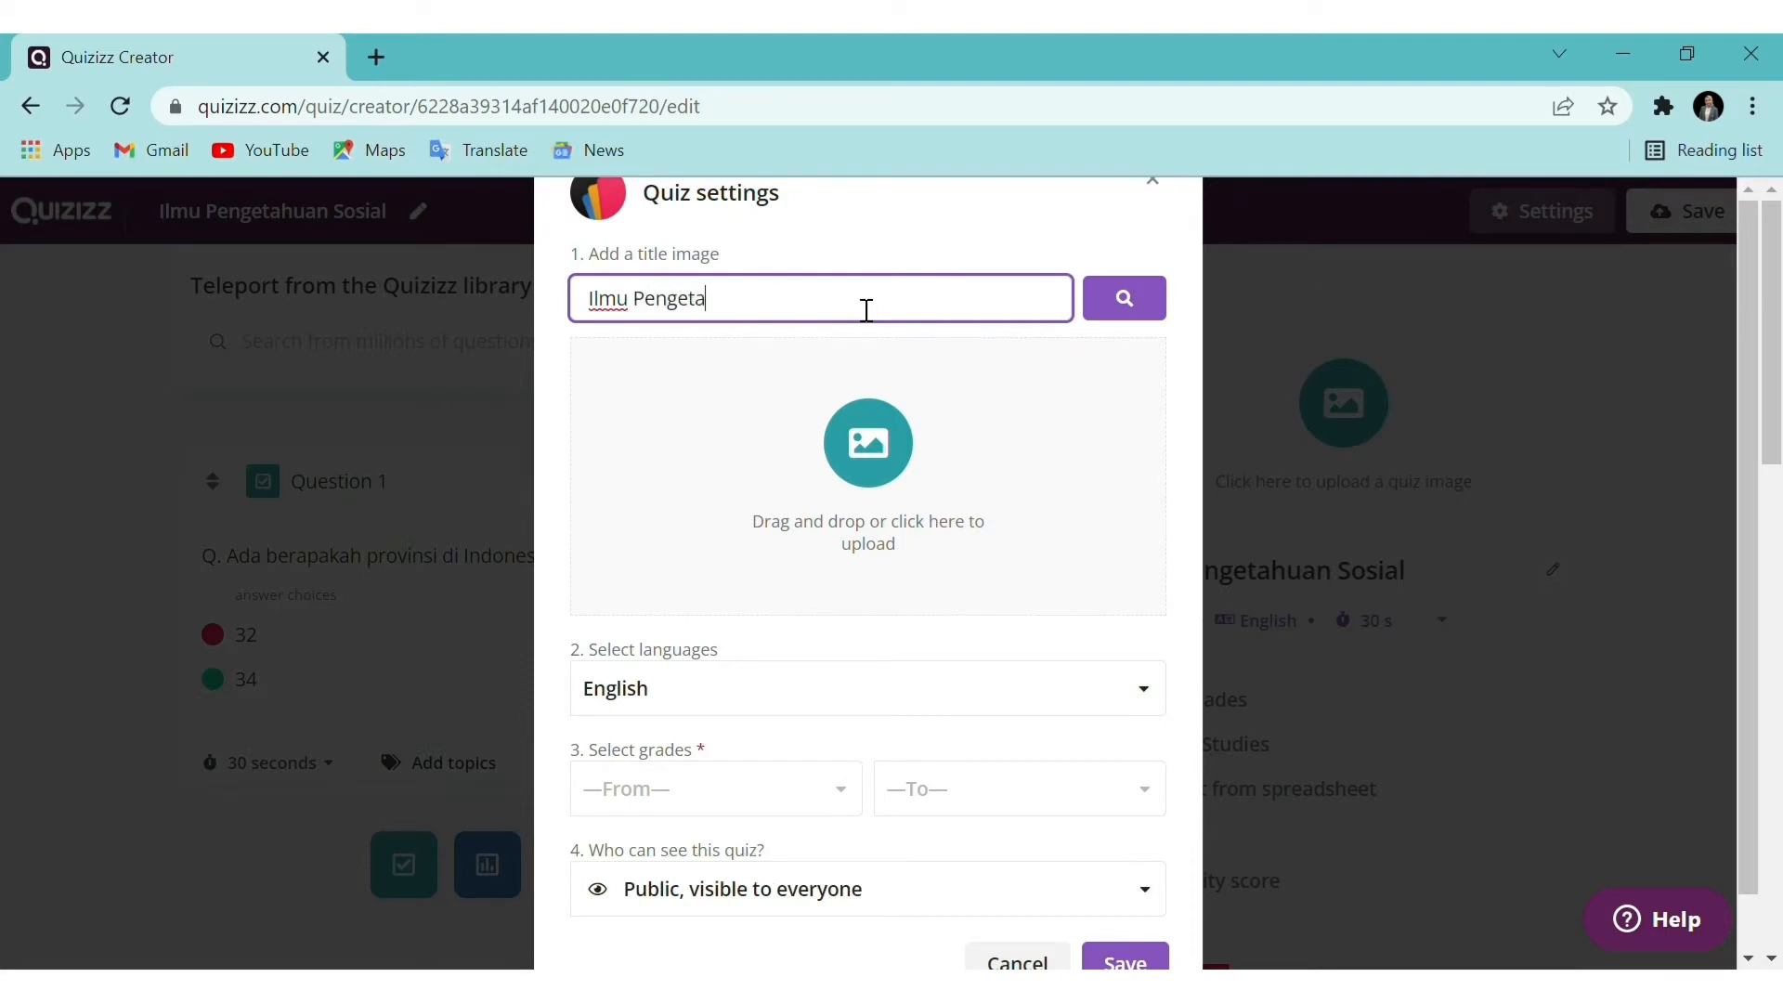
text(huan Sosial)
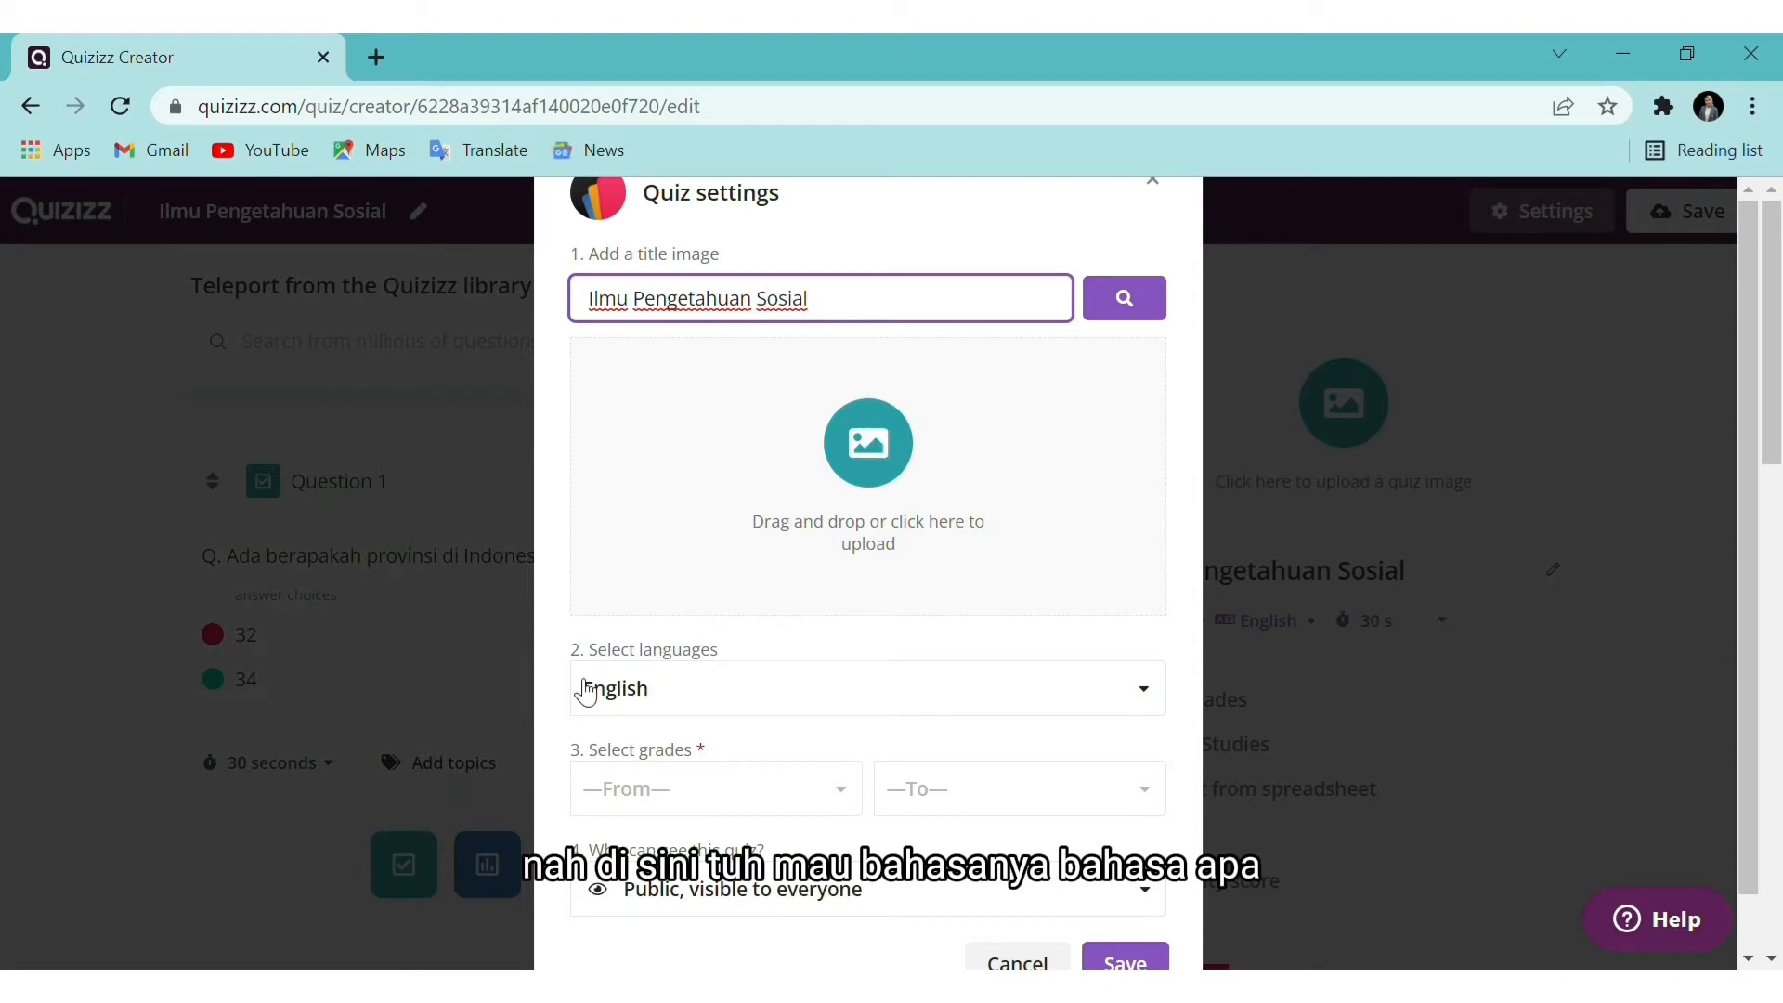
Set the quiz language to Indonesian and its grade range to 4th through 4th
click(728, 700)
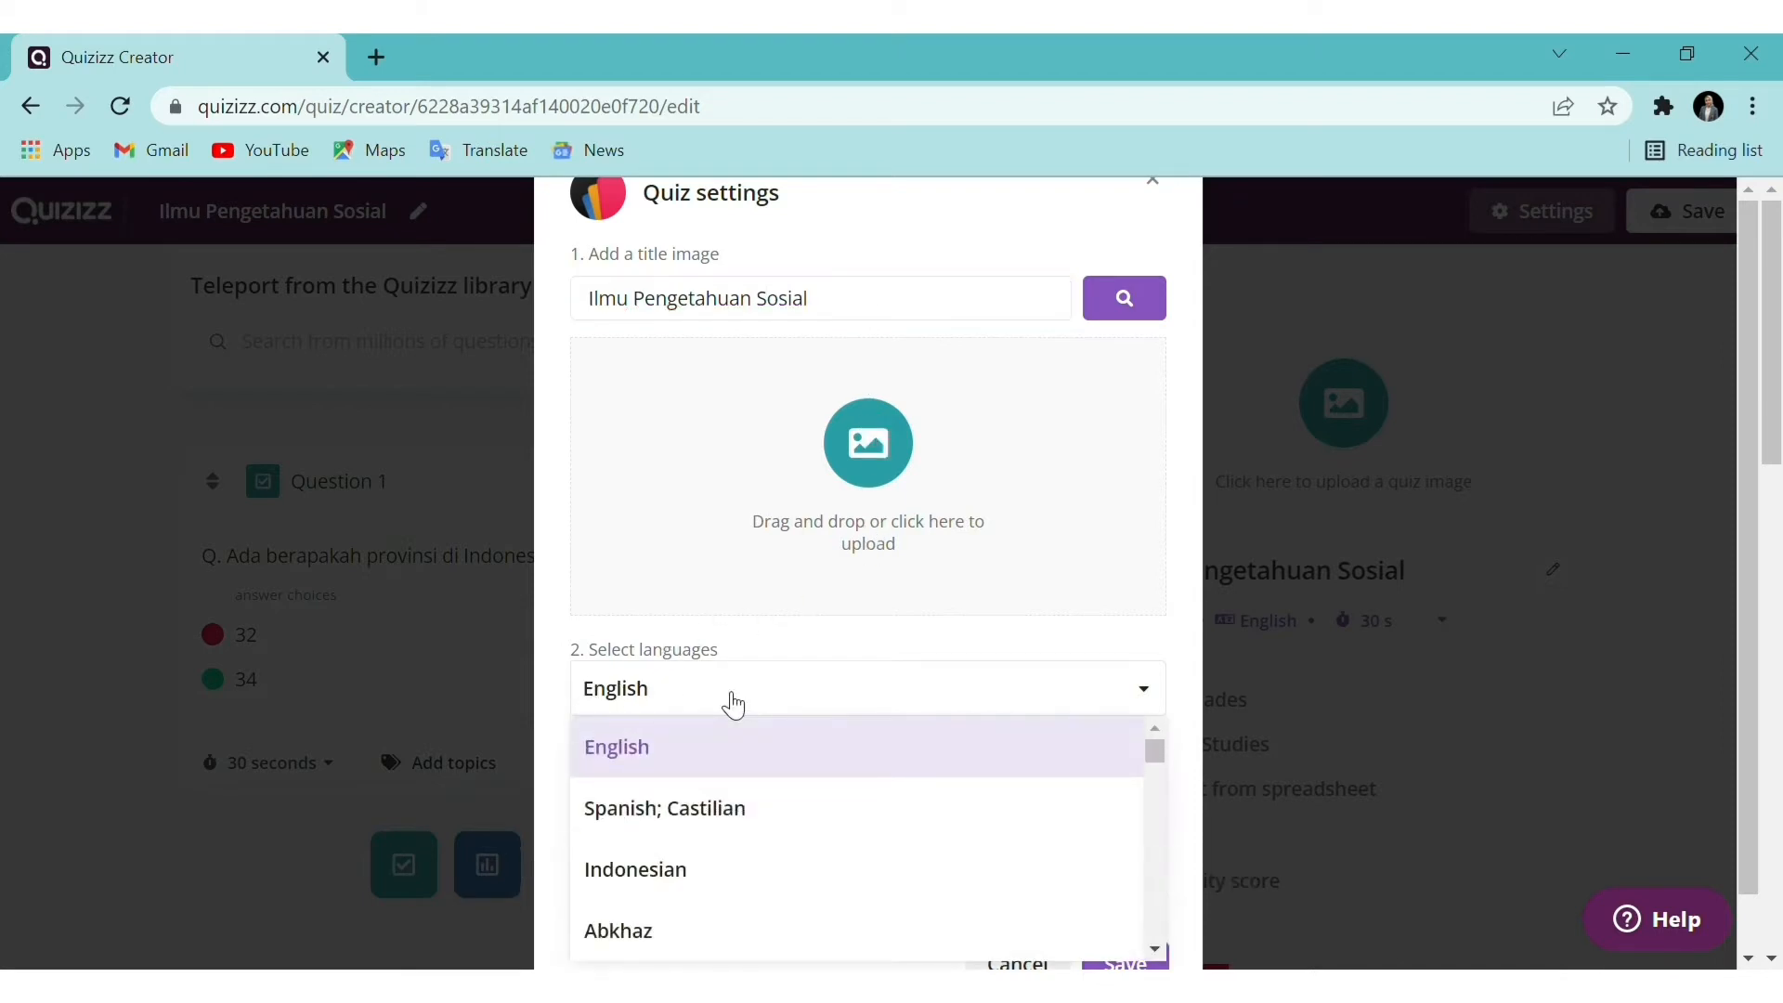
click(695, 886)
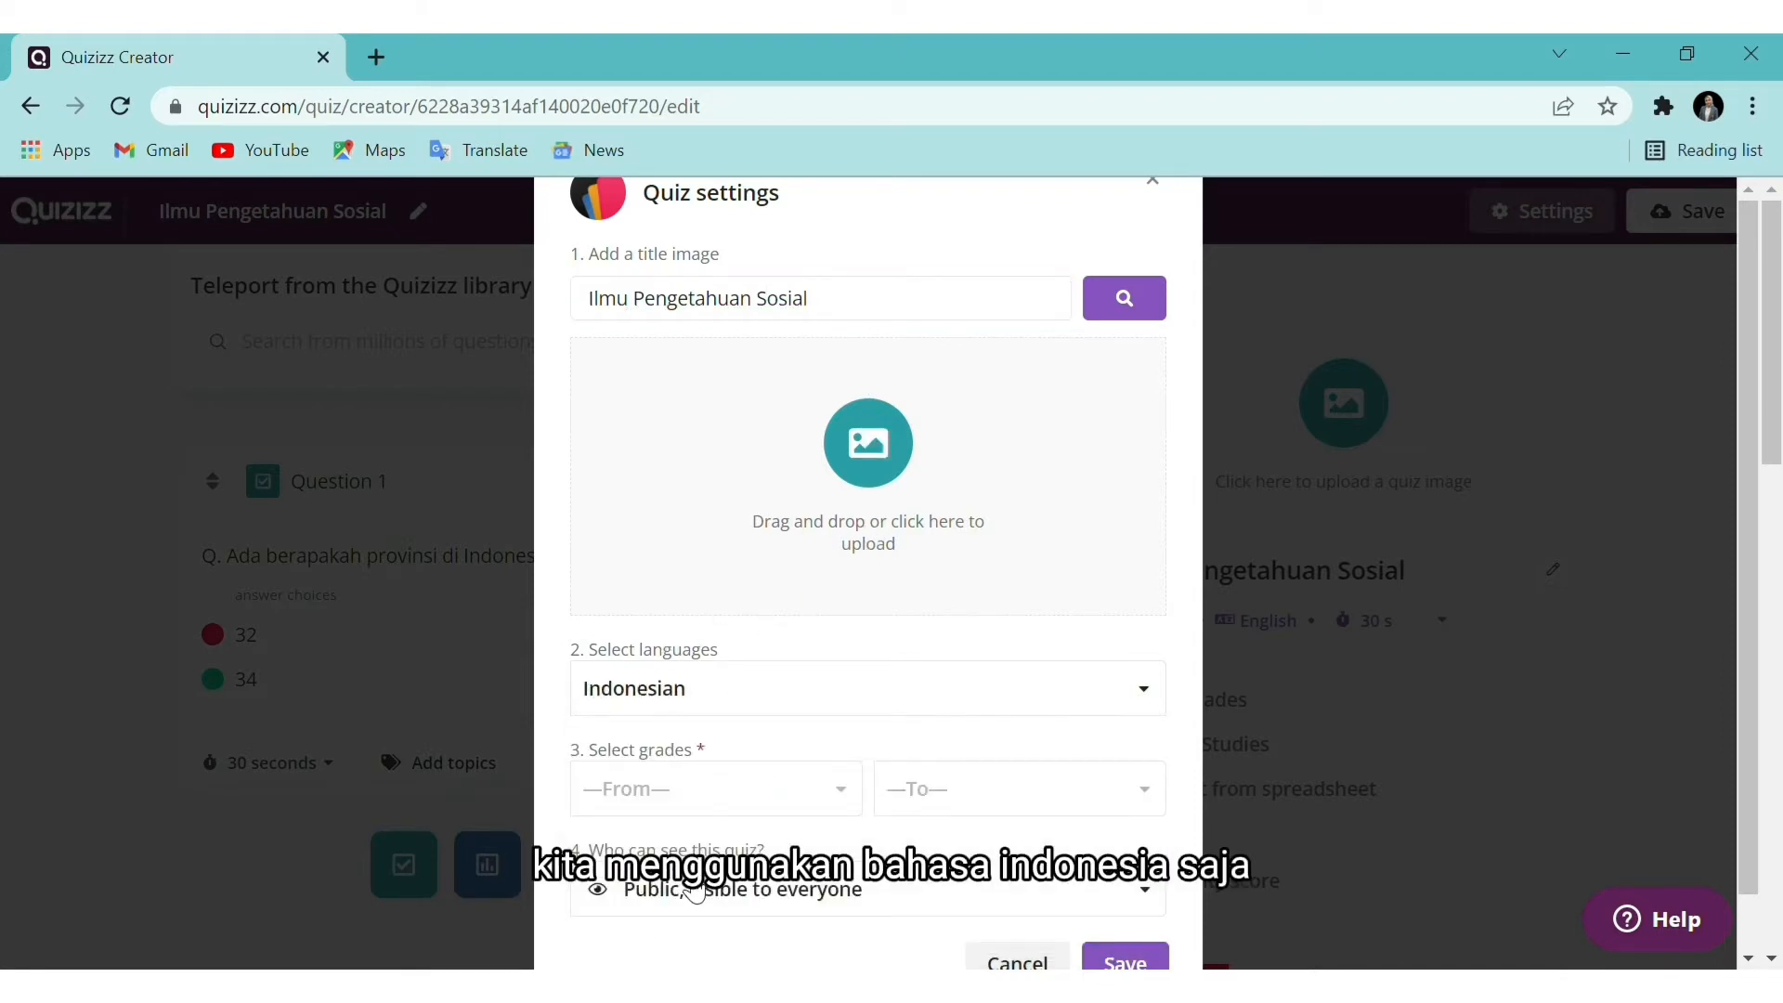
click(771, 794)
scroll(728, 897, down, 1)
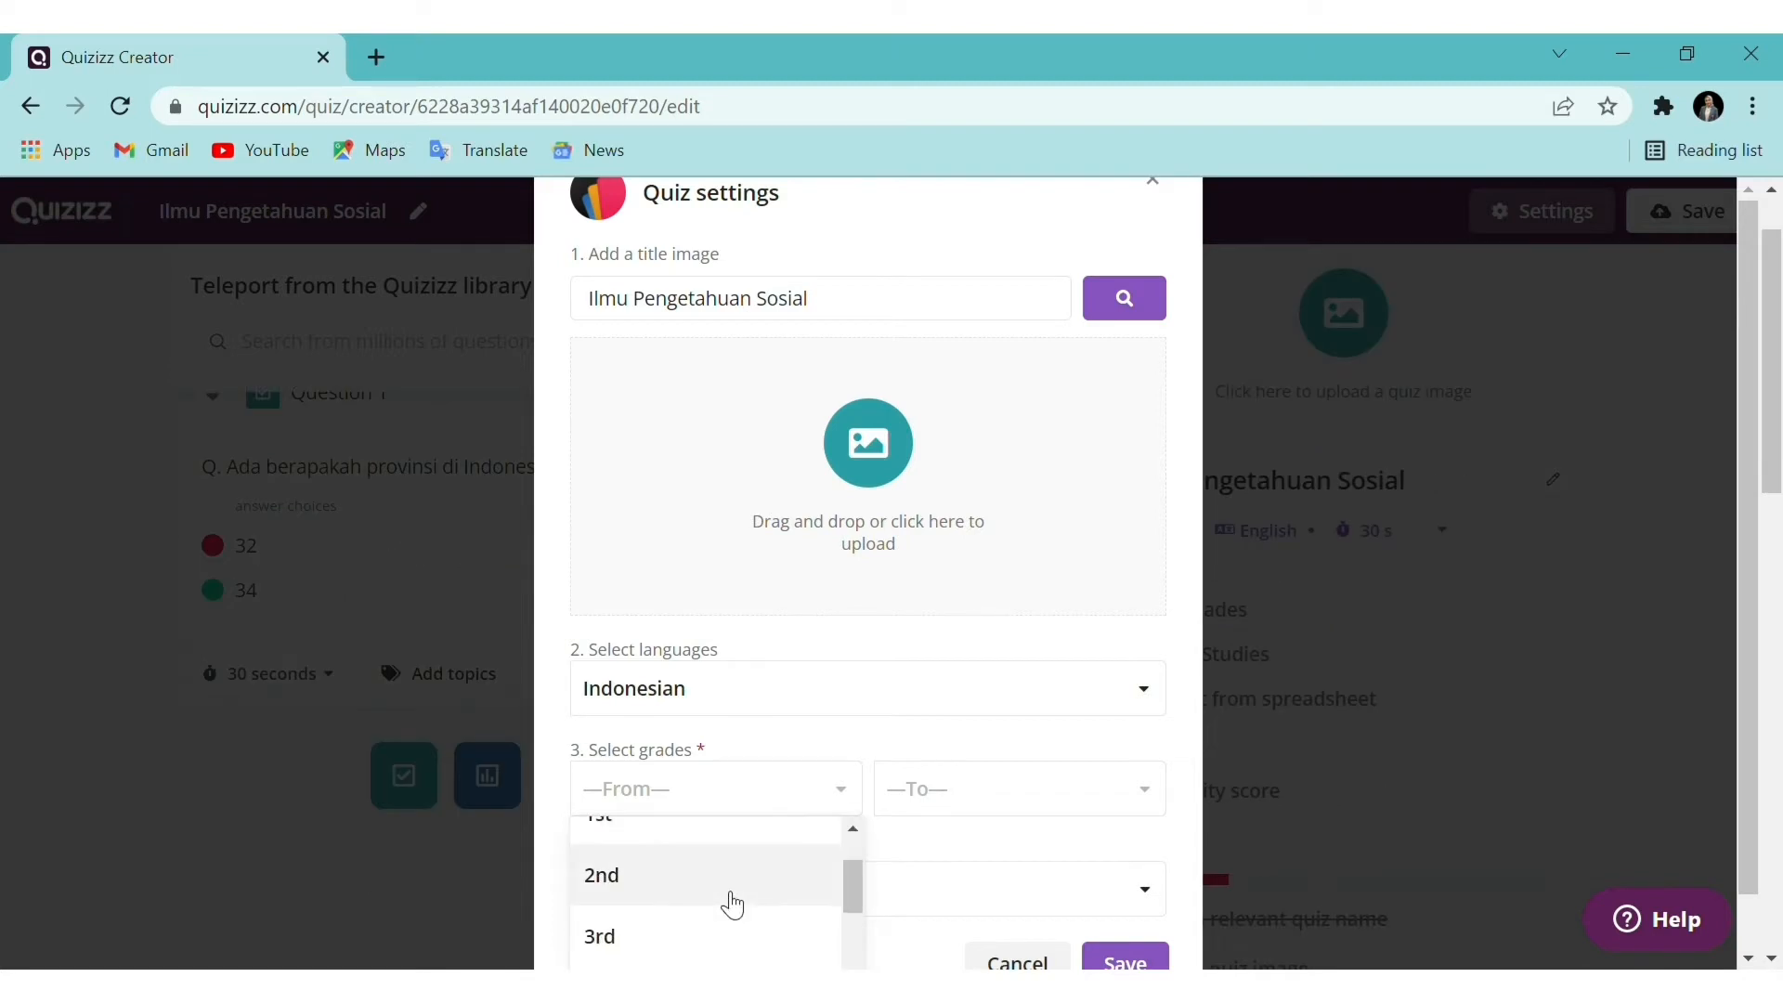
scroll(710, 905, down, 2)
click(702, 882)
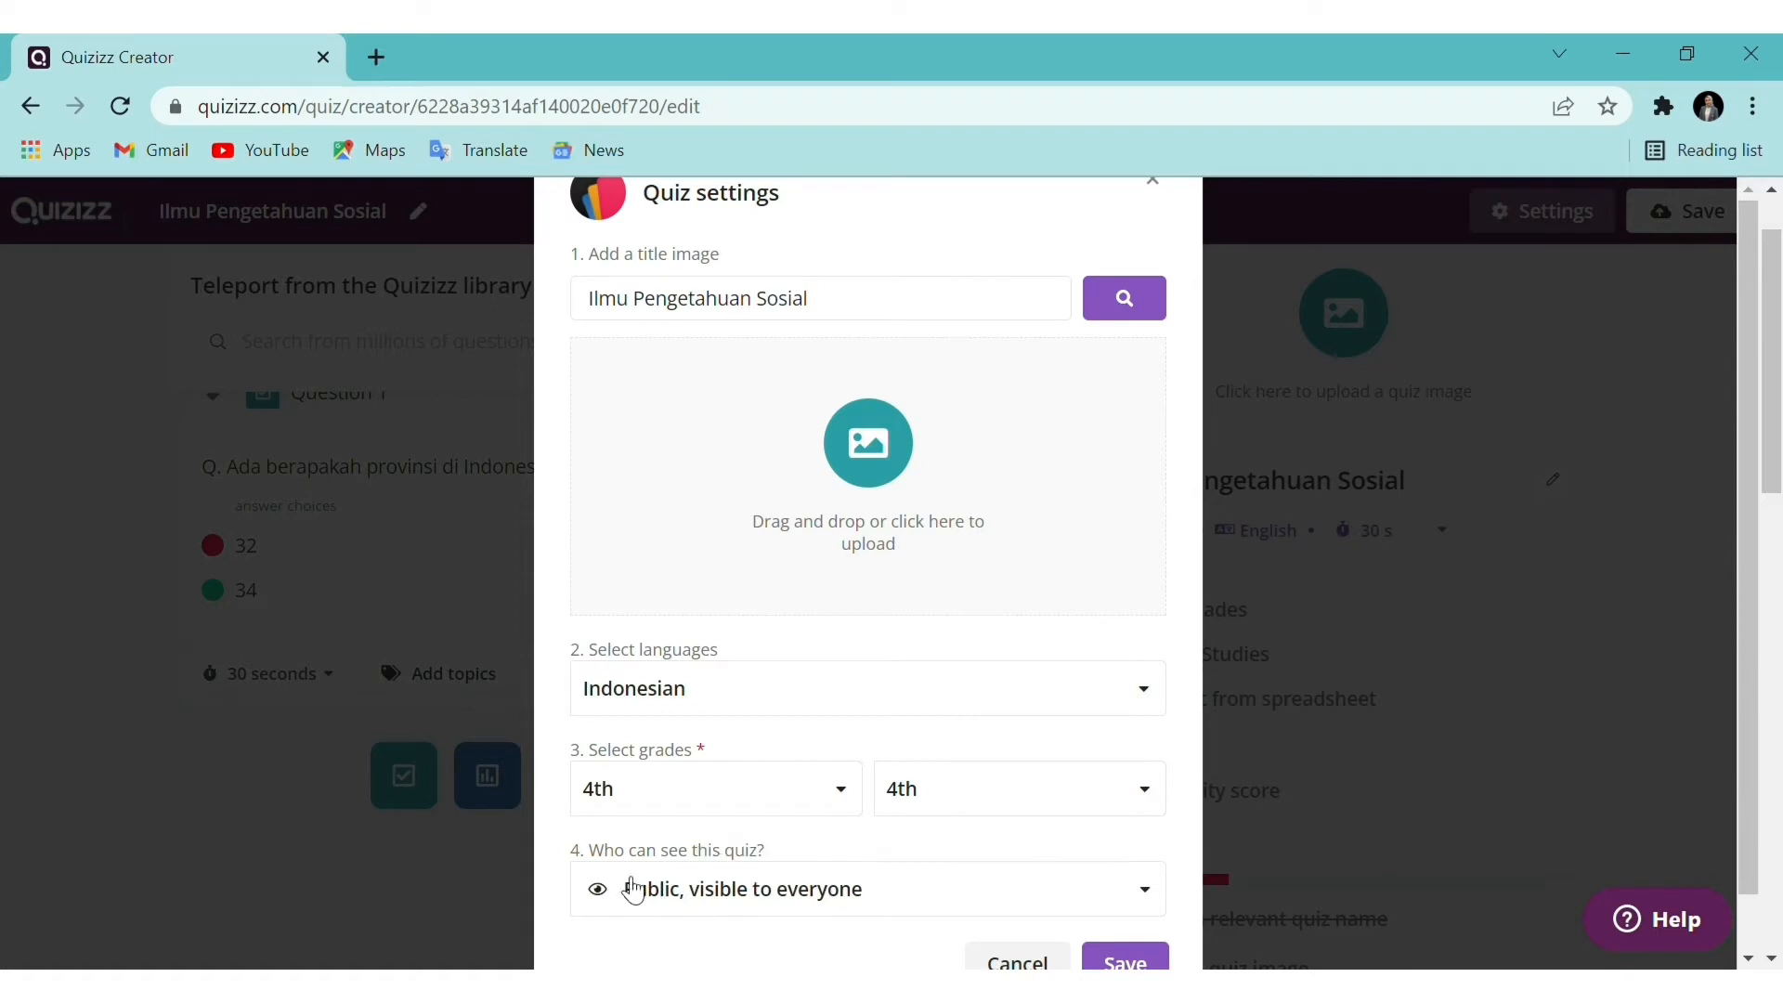
Set the quiz visibility to "Private, visible to you" and save the quiz settings
click(842, 899)
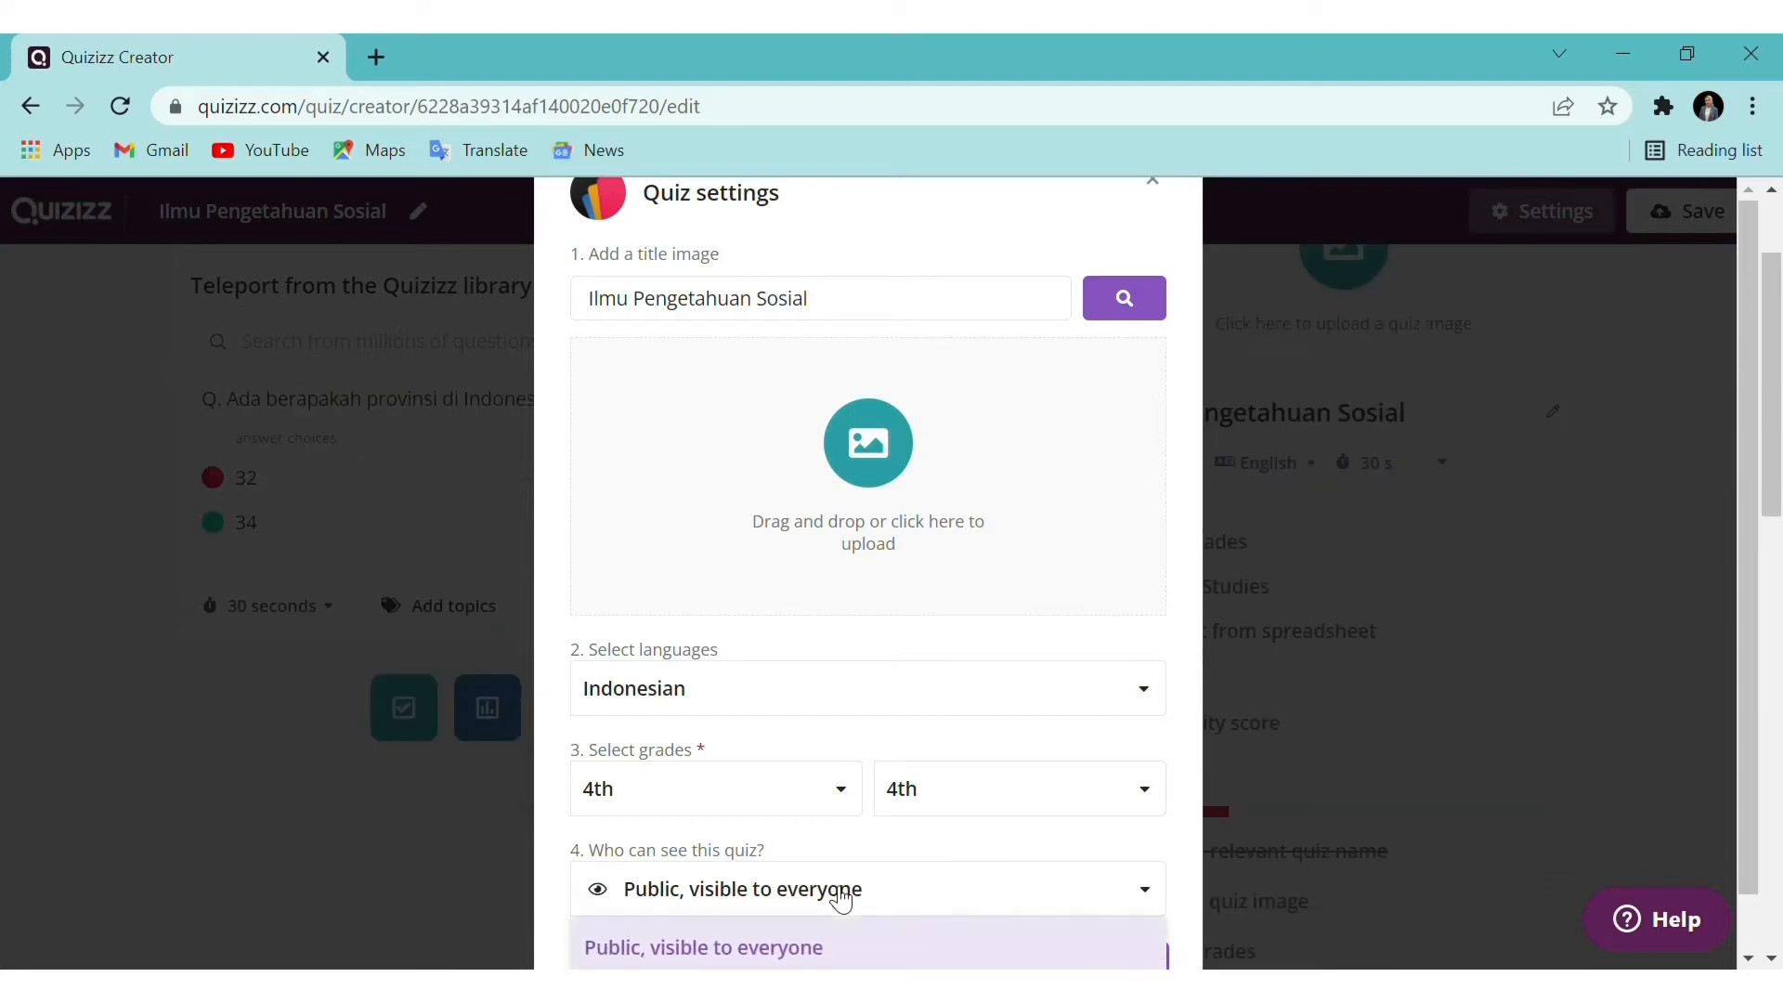
scroll(835, 891, down, 1)
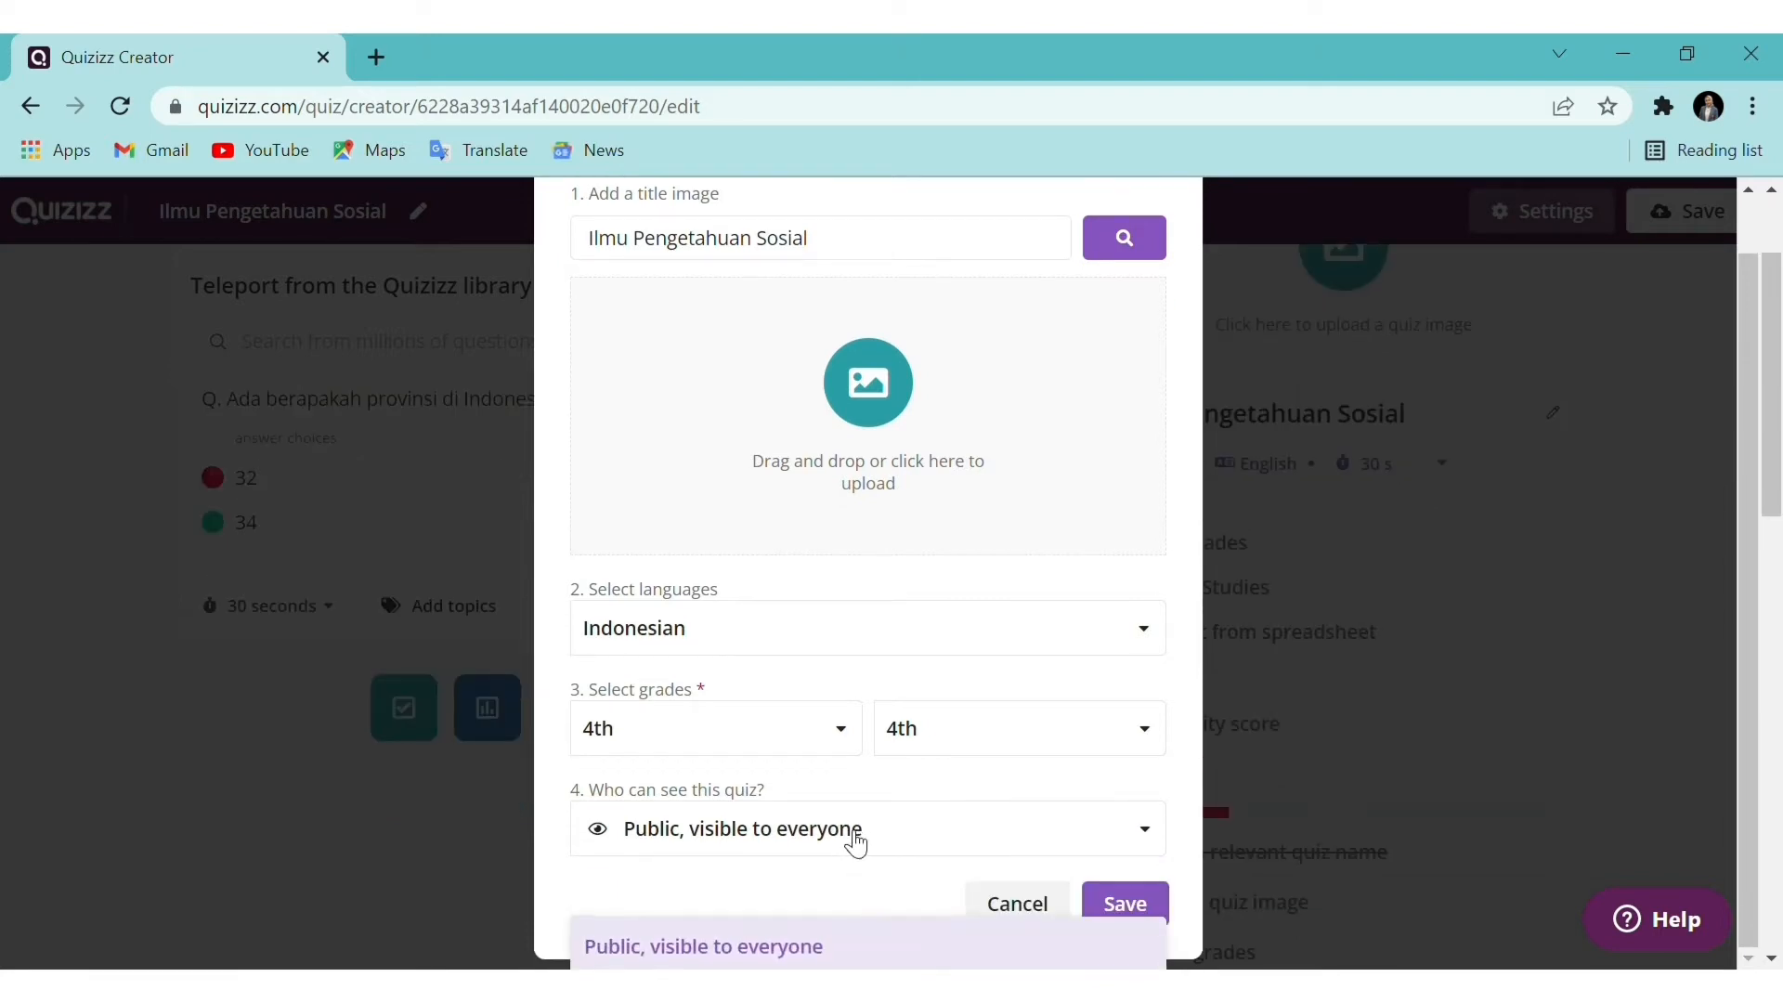
click(853, 840)
click(853, 840)
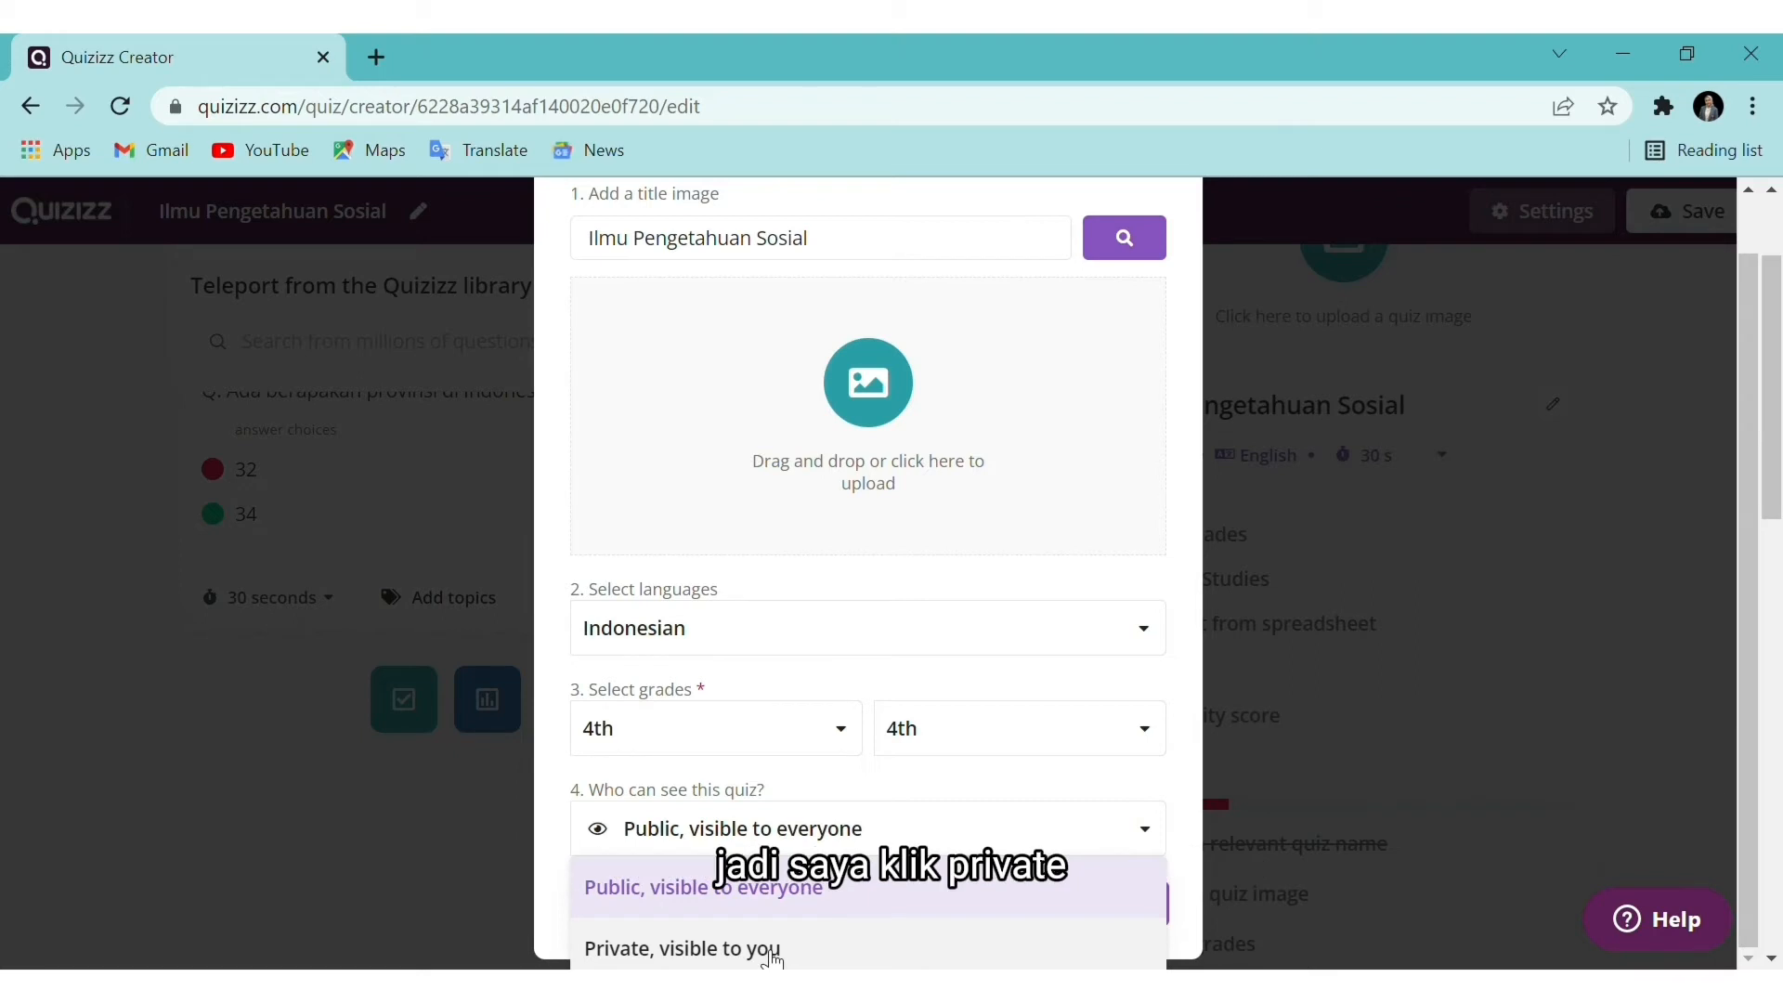
click(800, 956)
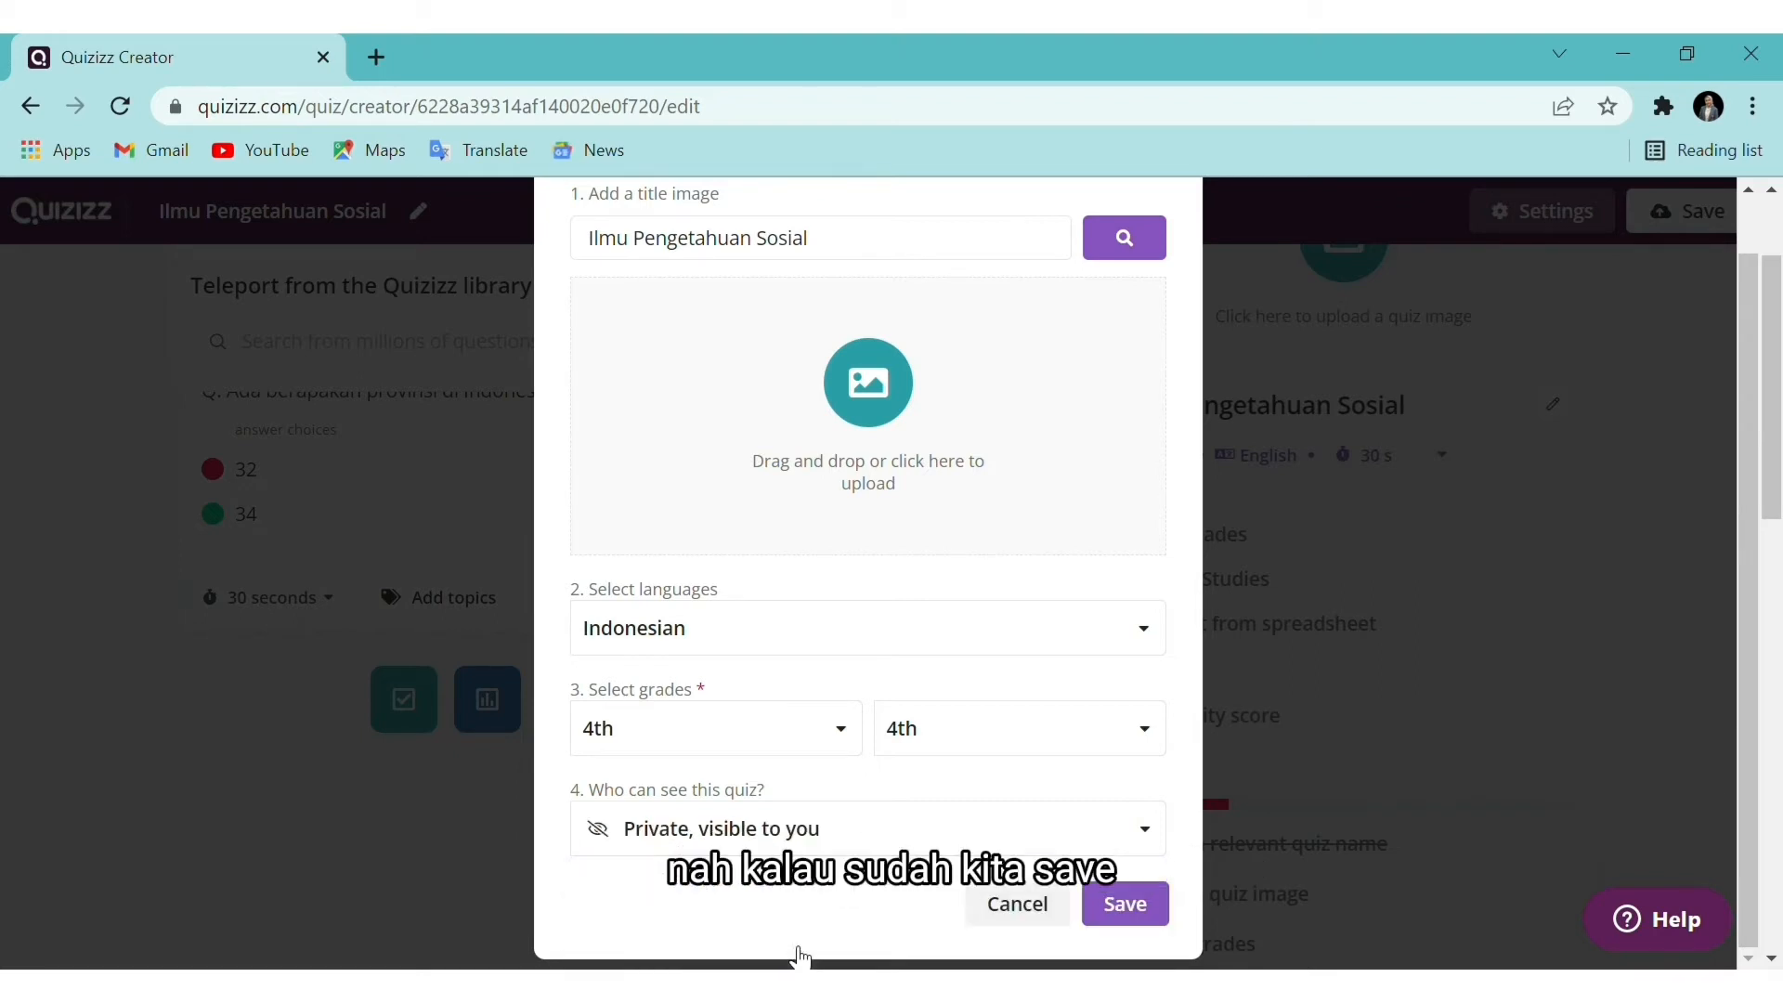
click(1138, 919)
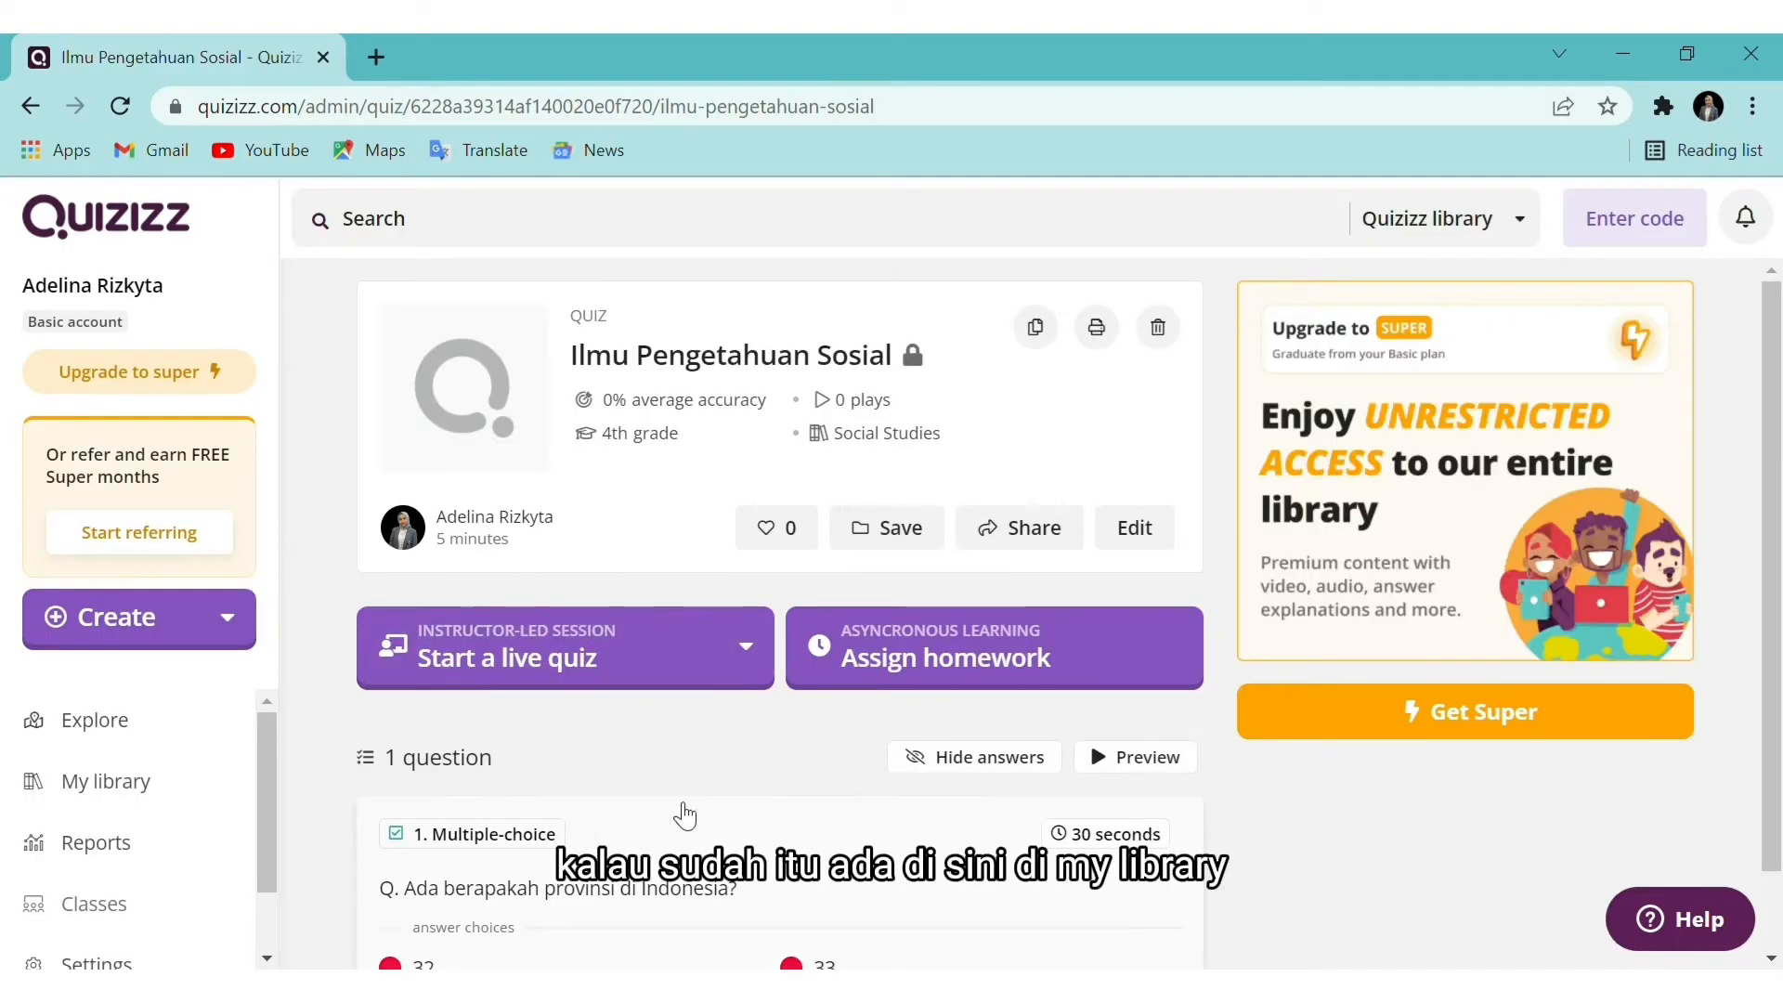
Look at the saved quiz in My library, and go to the Explore page
click(178, 796)
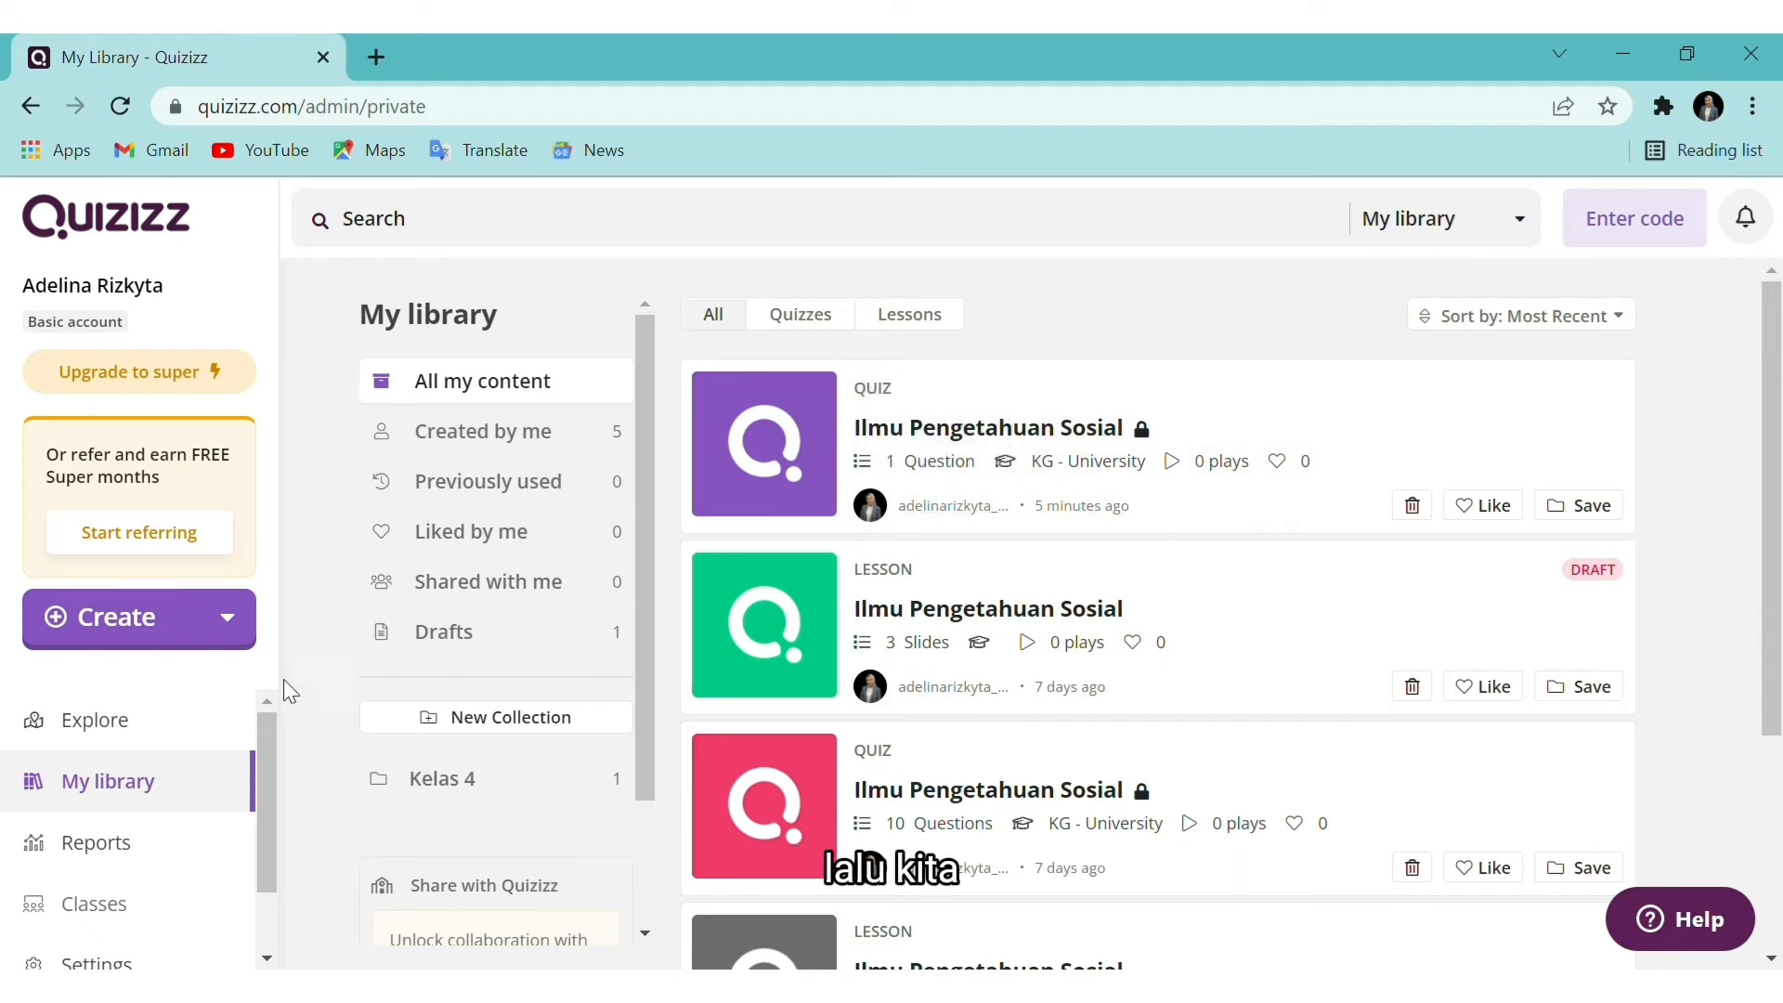
click(100, 734)
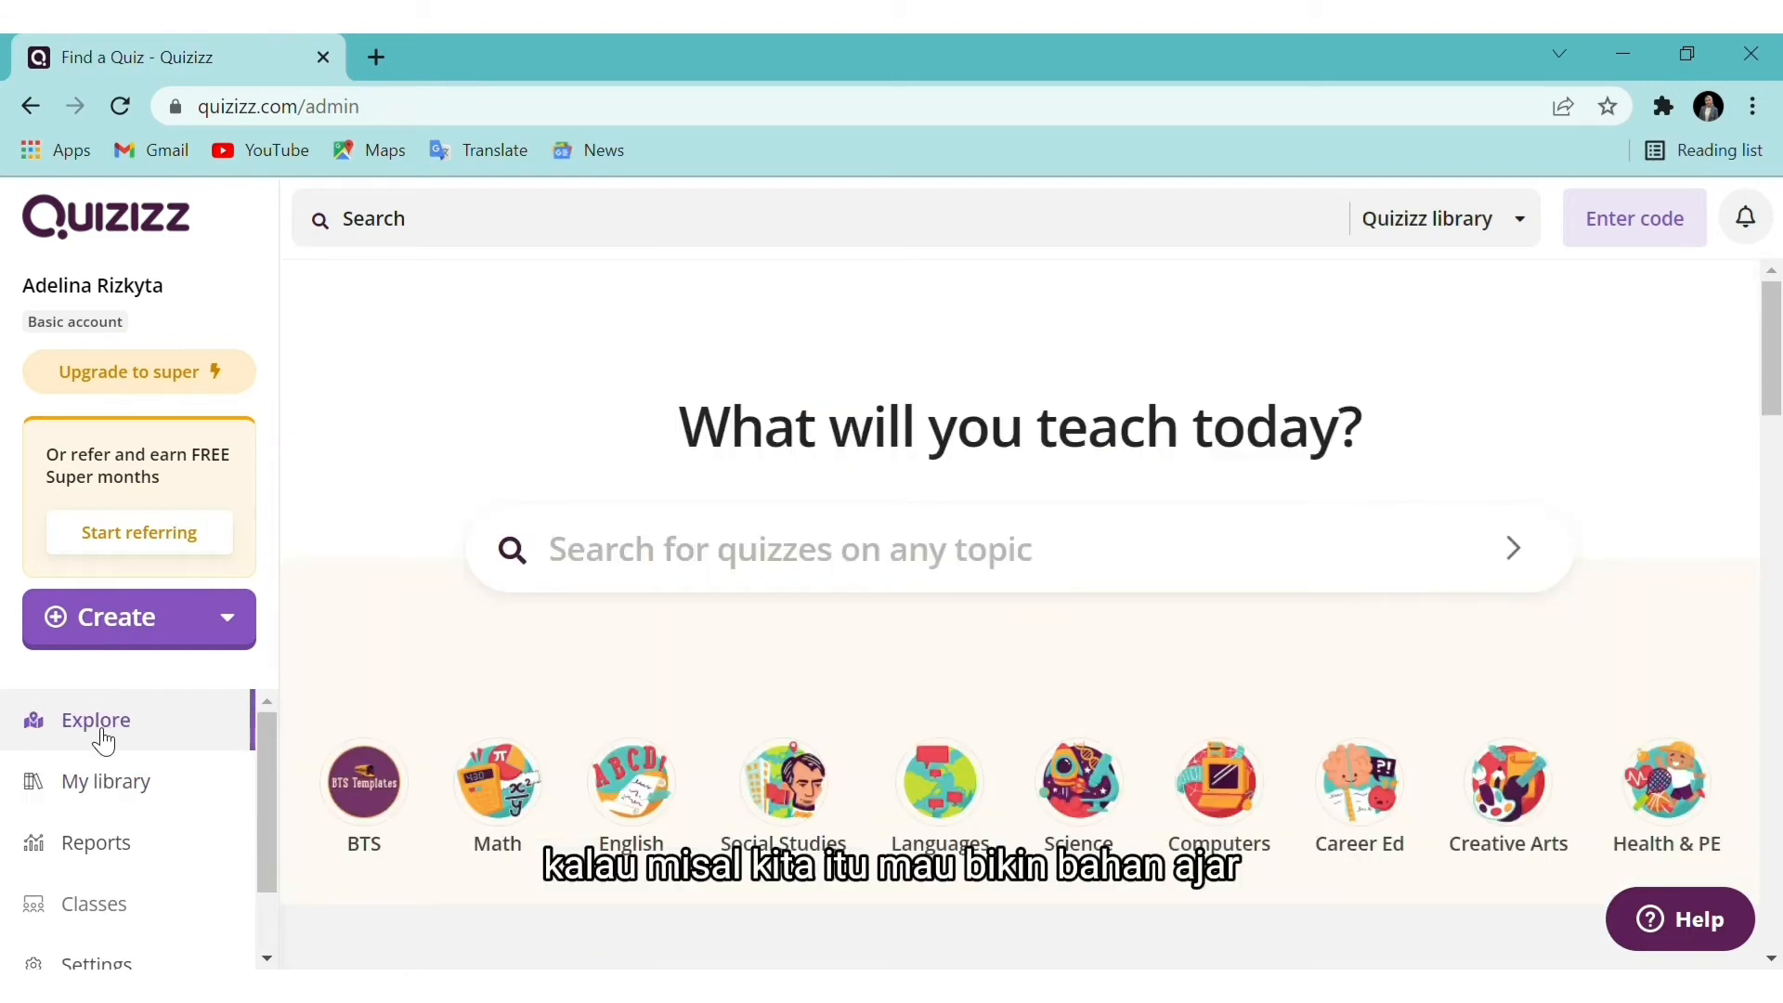
Create a new lesson named "Ilmu Pengetahuan Sosial" with Social Studies as its relevant subject and continue to theme selection
click(176, 638)
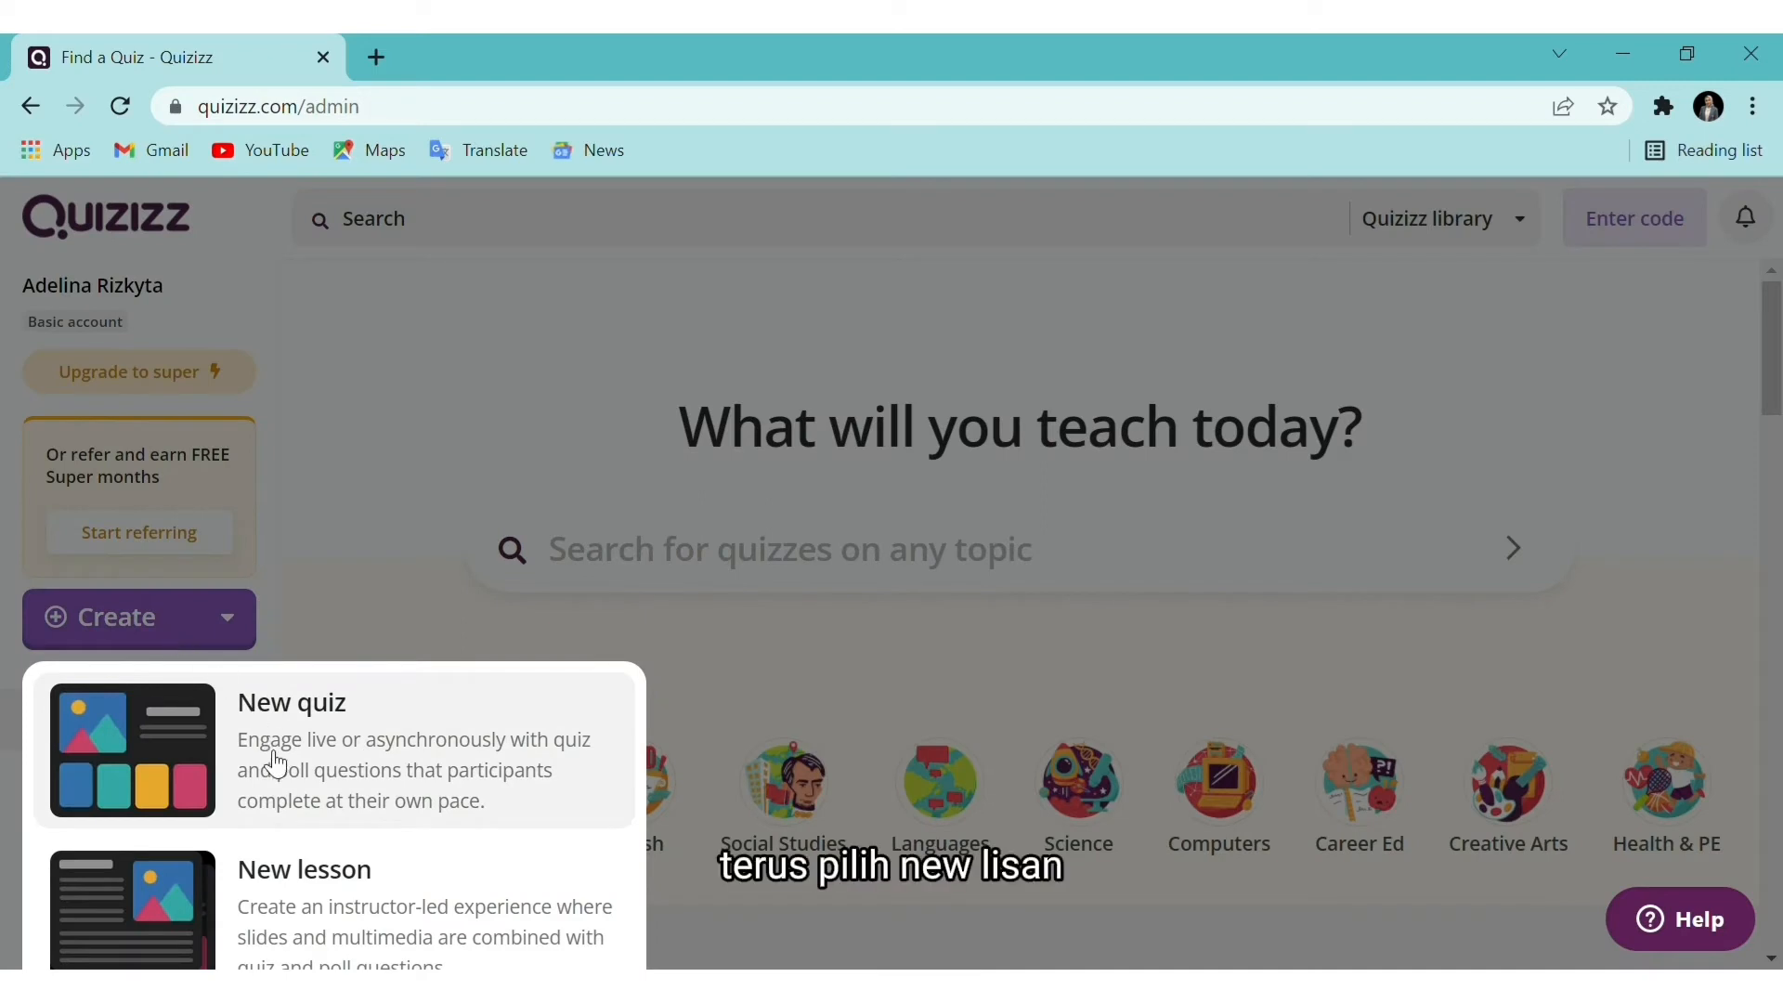
click(281, 910)
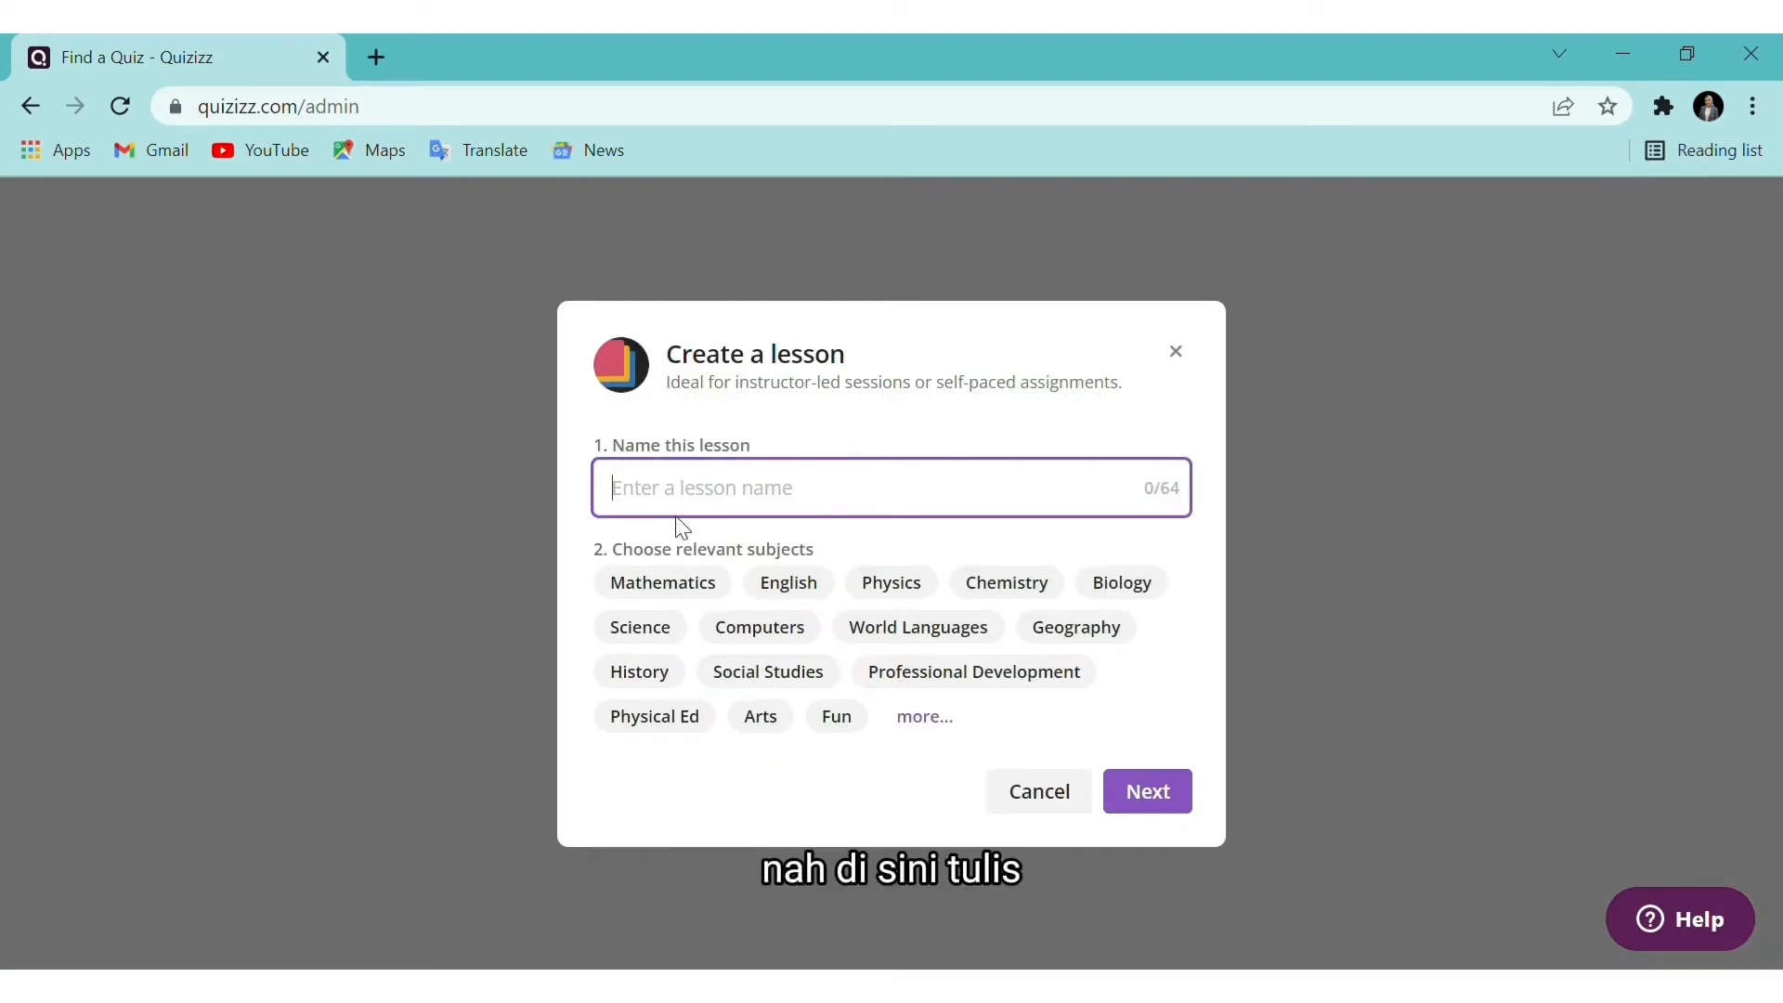
text(Il)
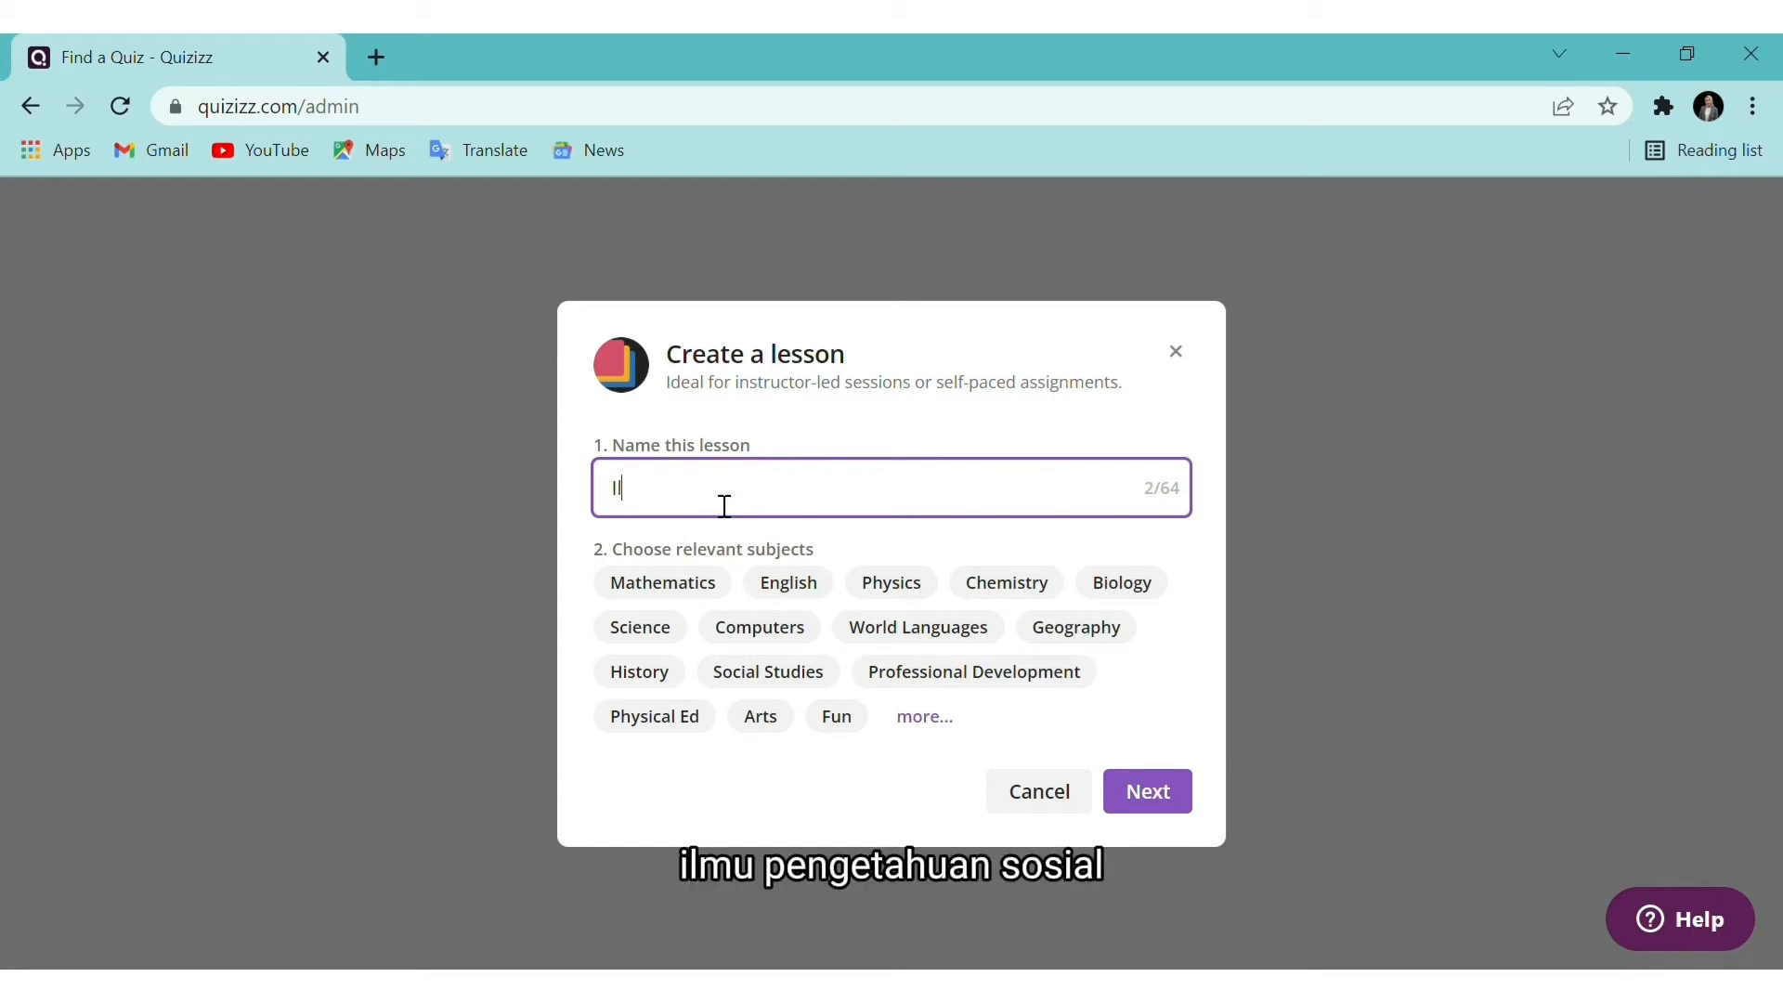
text(mu Pengetahuan )
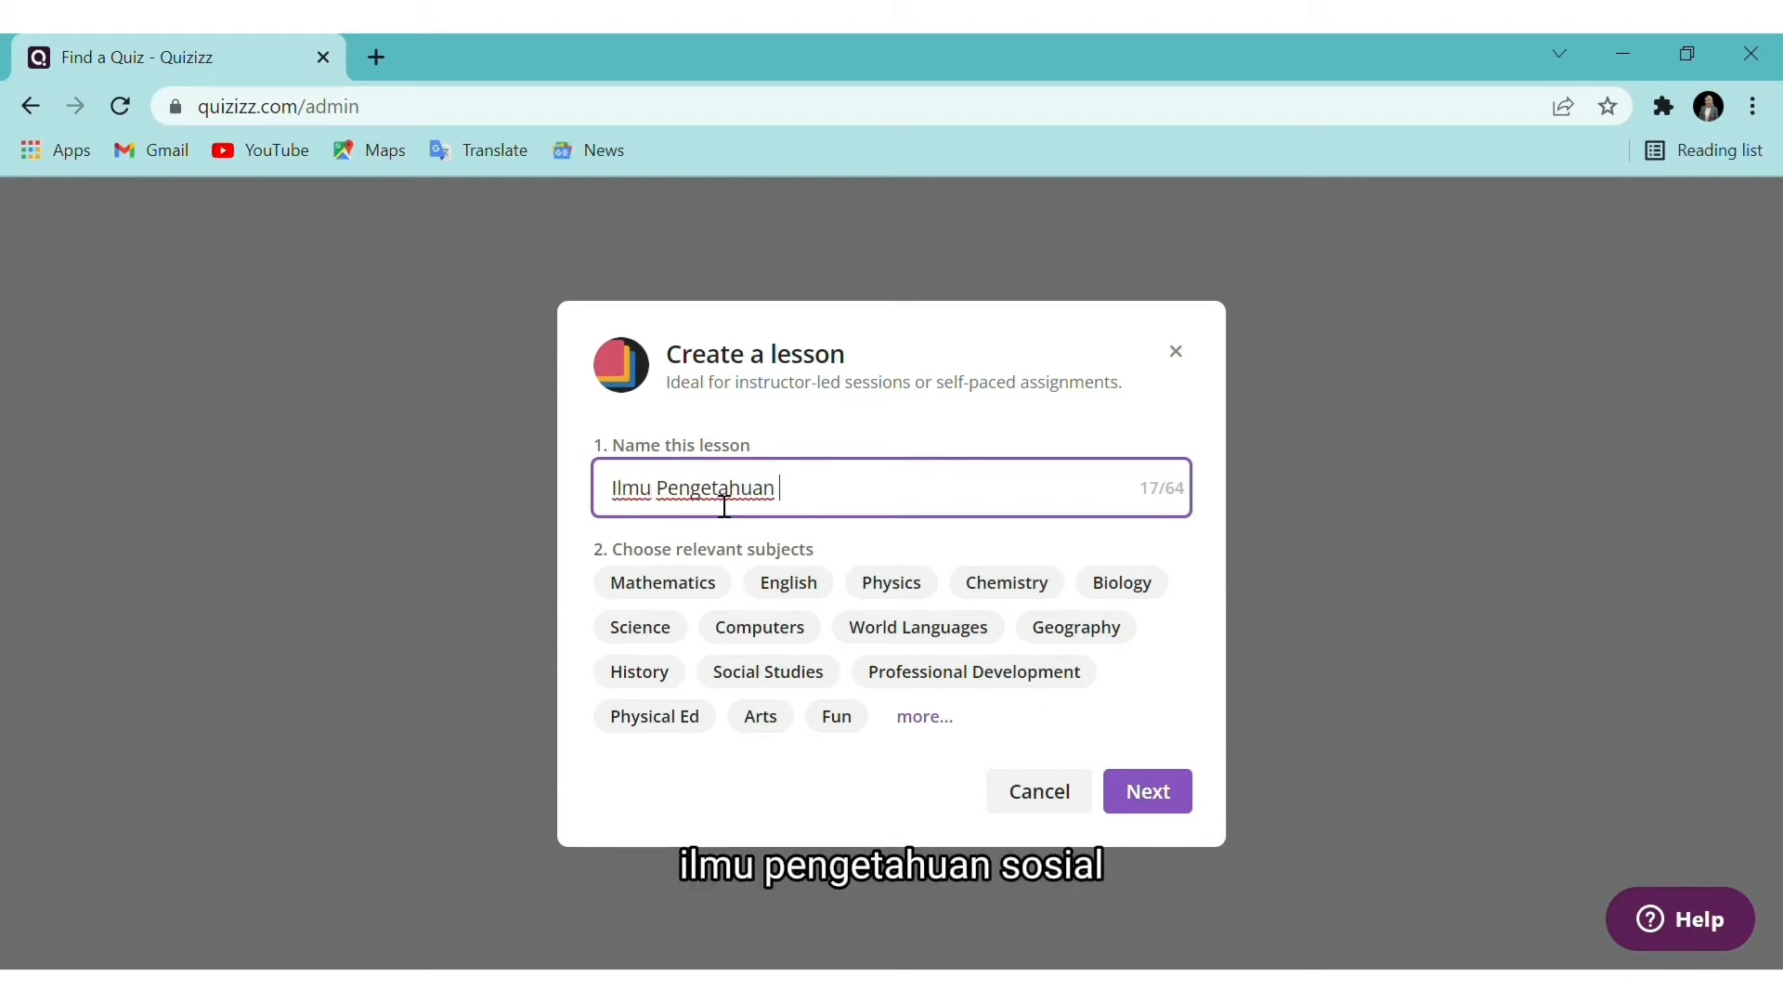
text(Sosial)
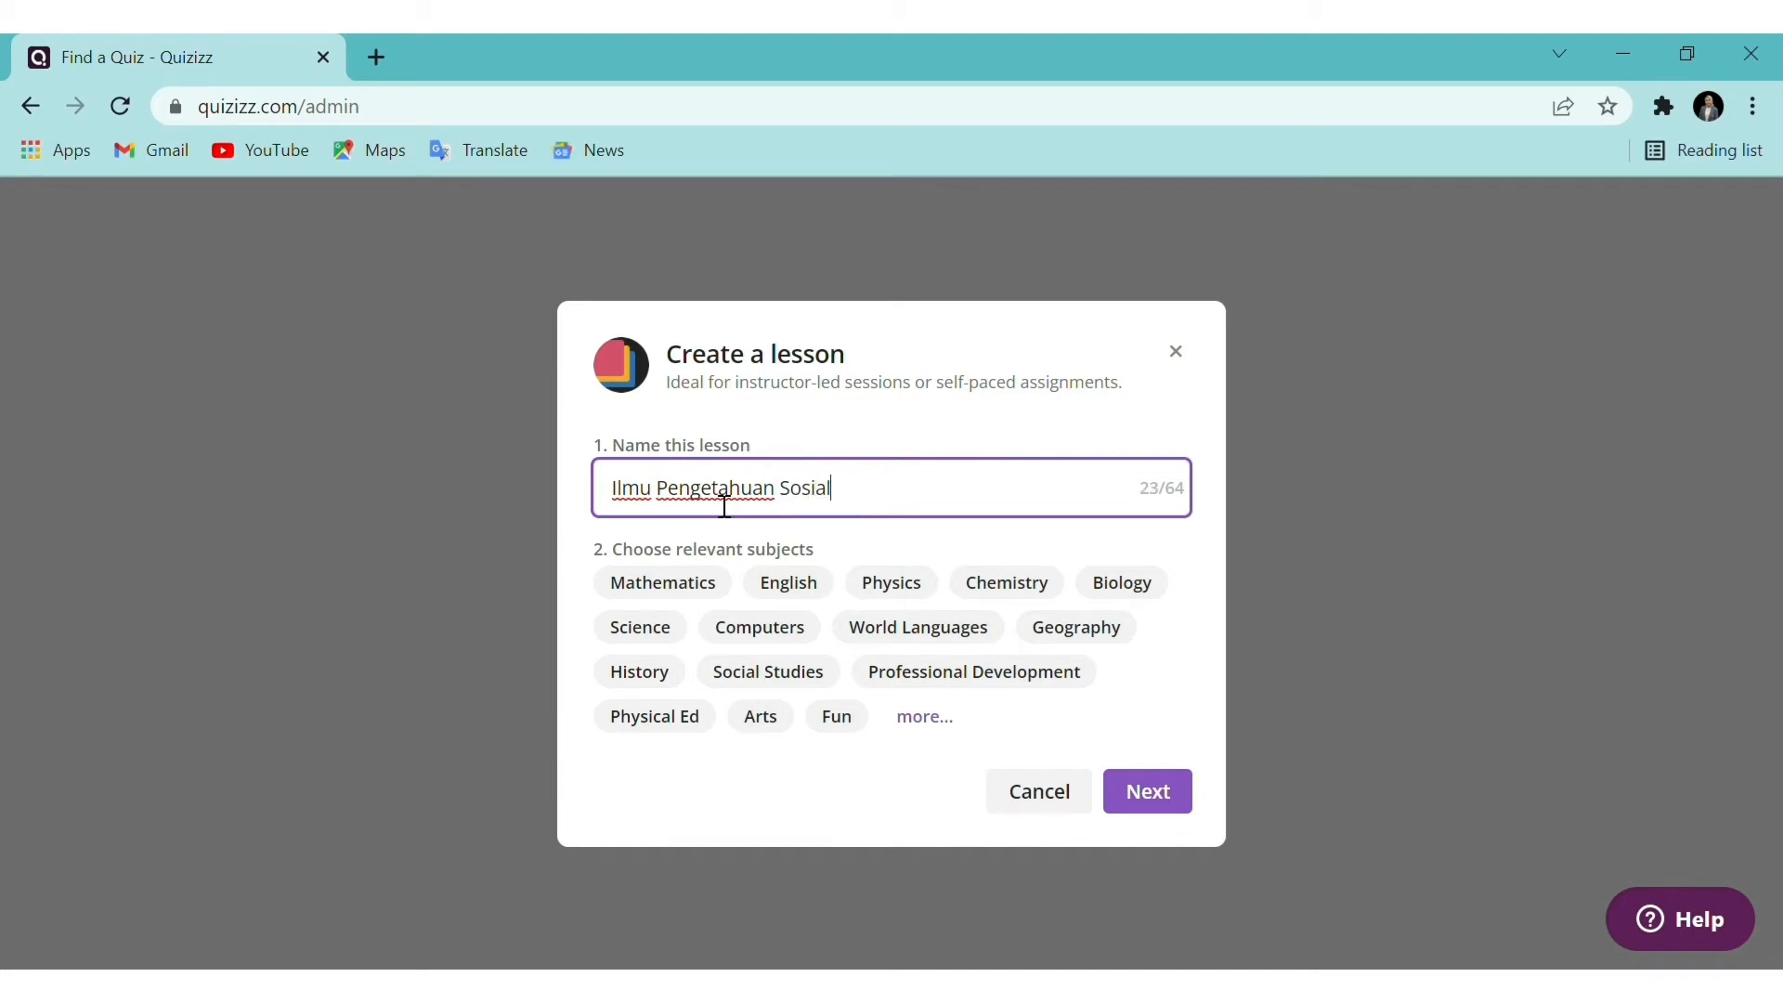
click(772, 673)
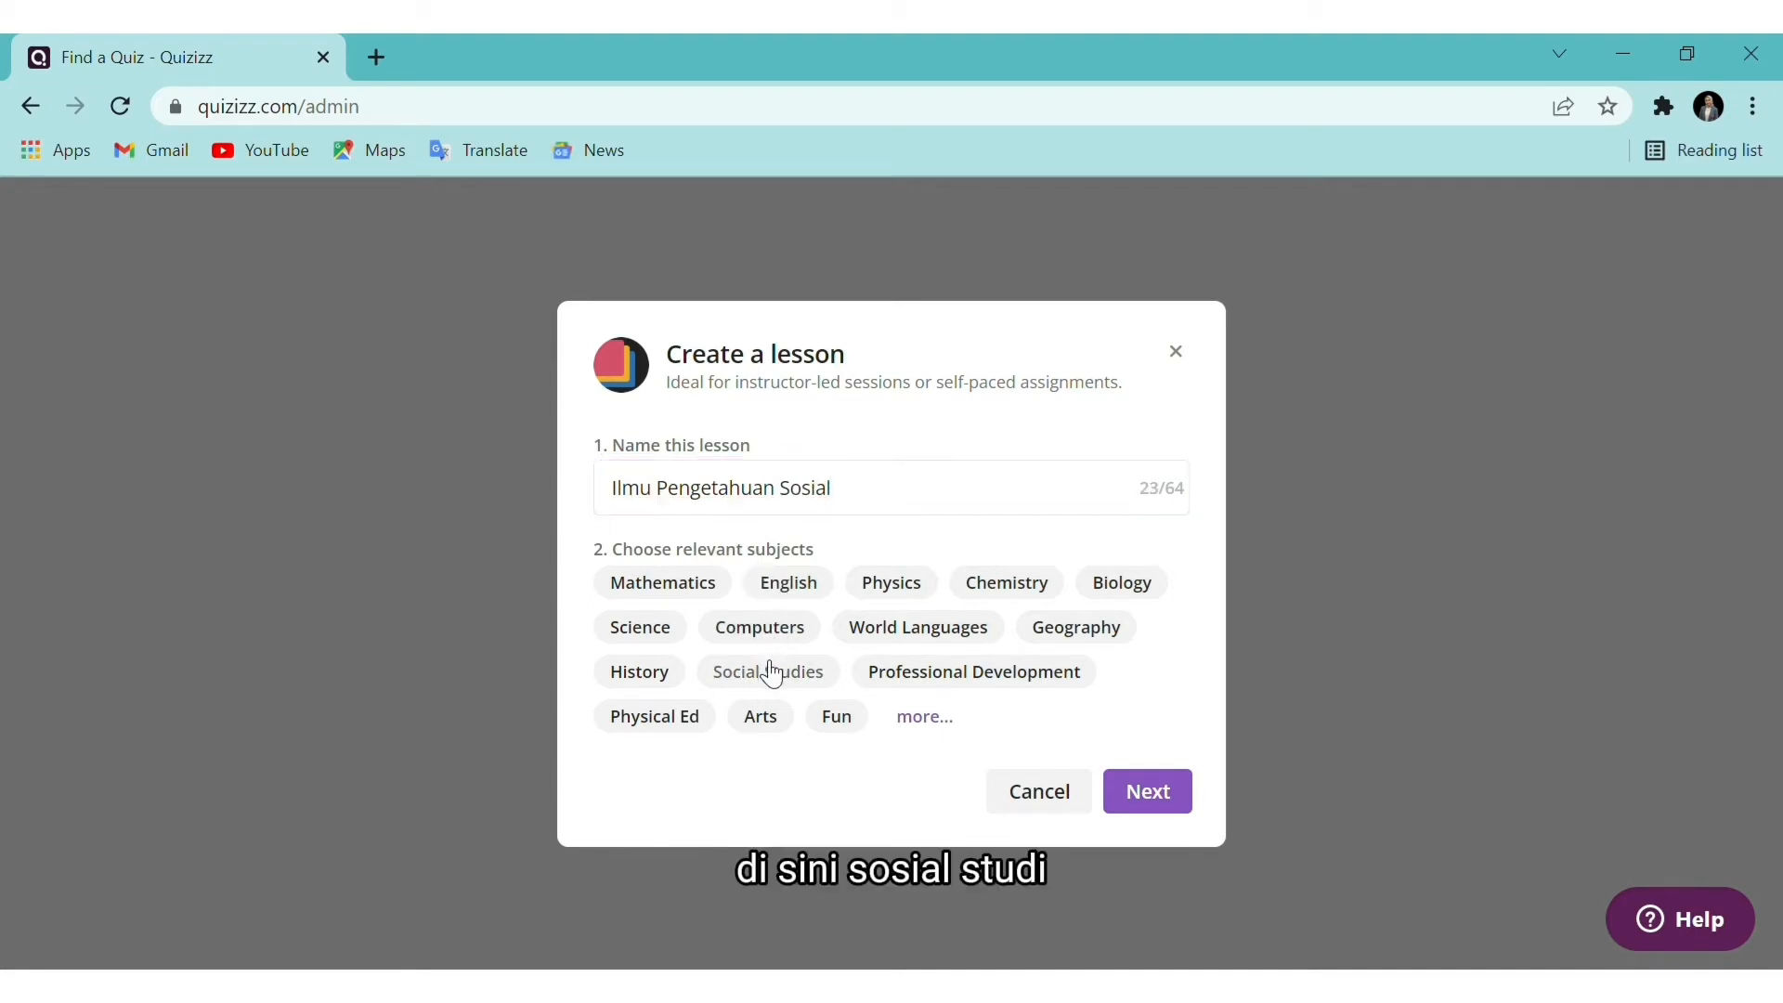
click(1154, 798)
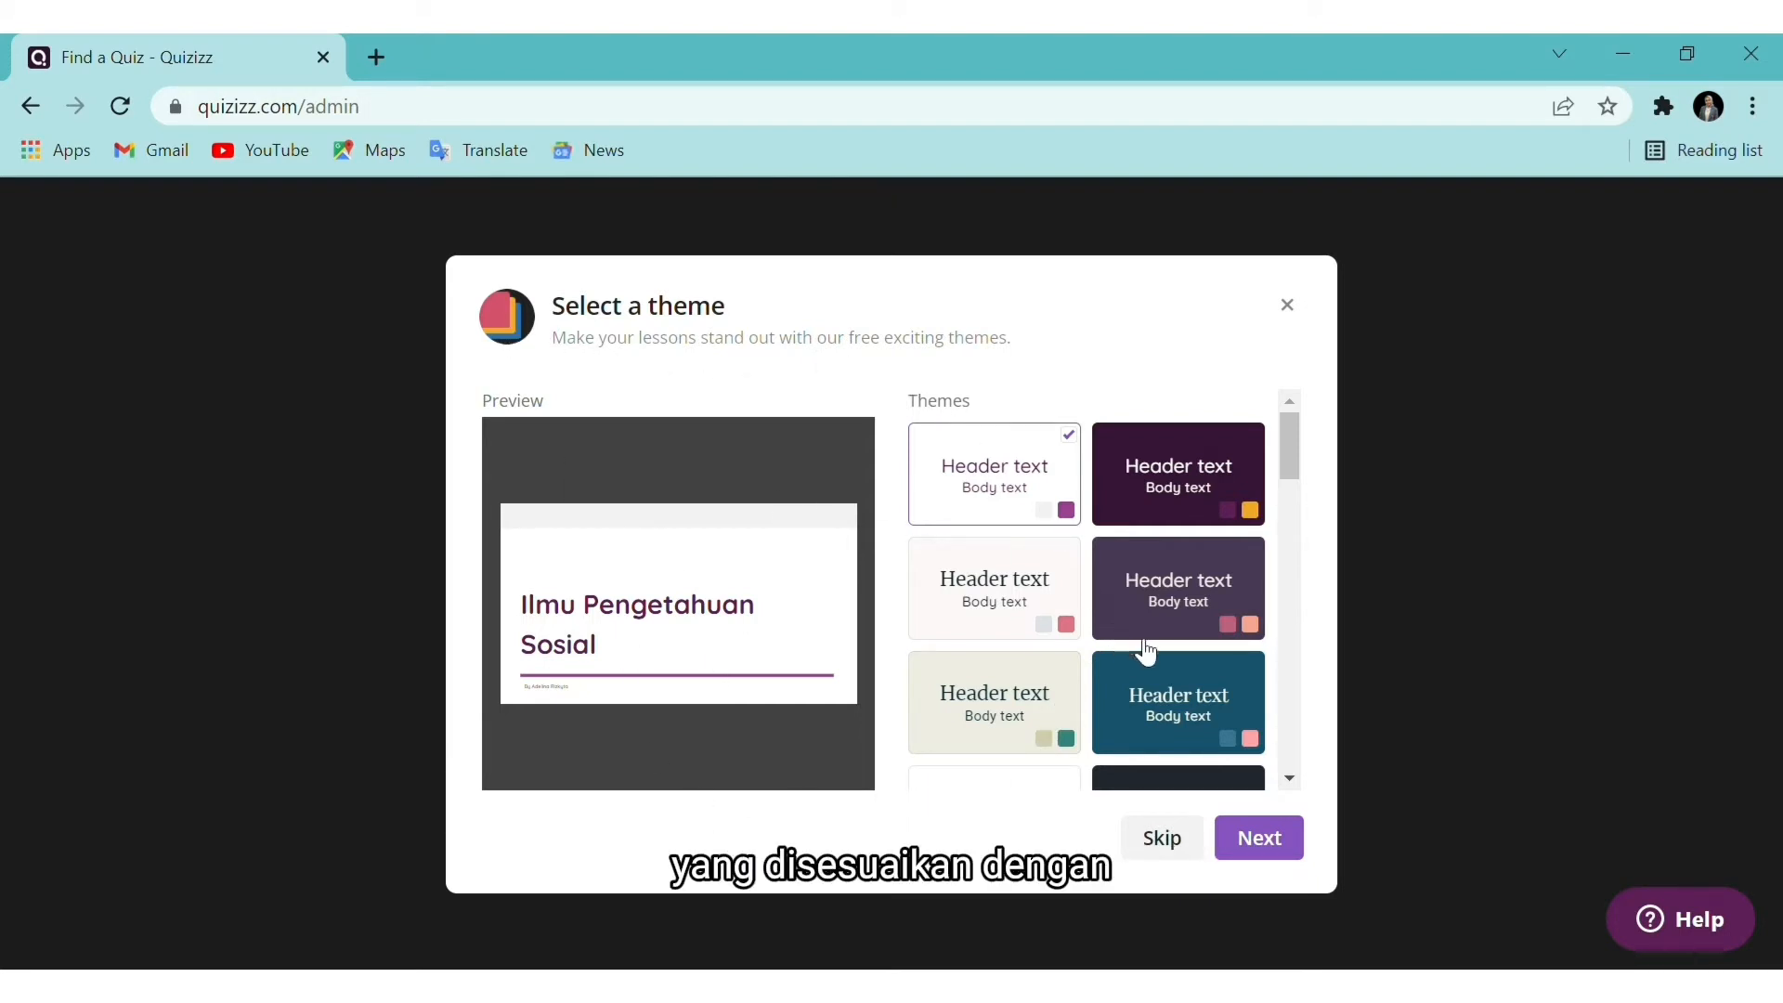
Select the light grey theme with pink and crimson accents for the lesson and continue to the lesson editor
scroll(1114, 678, down, 2)
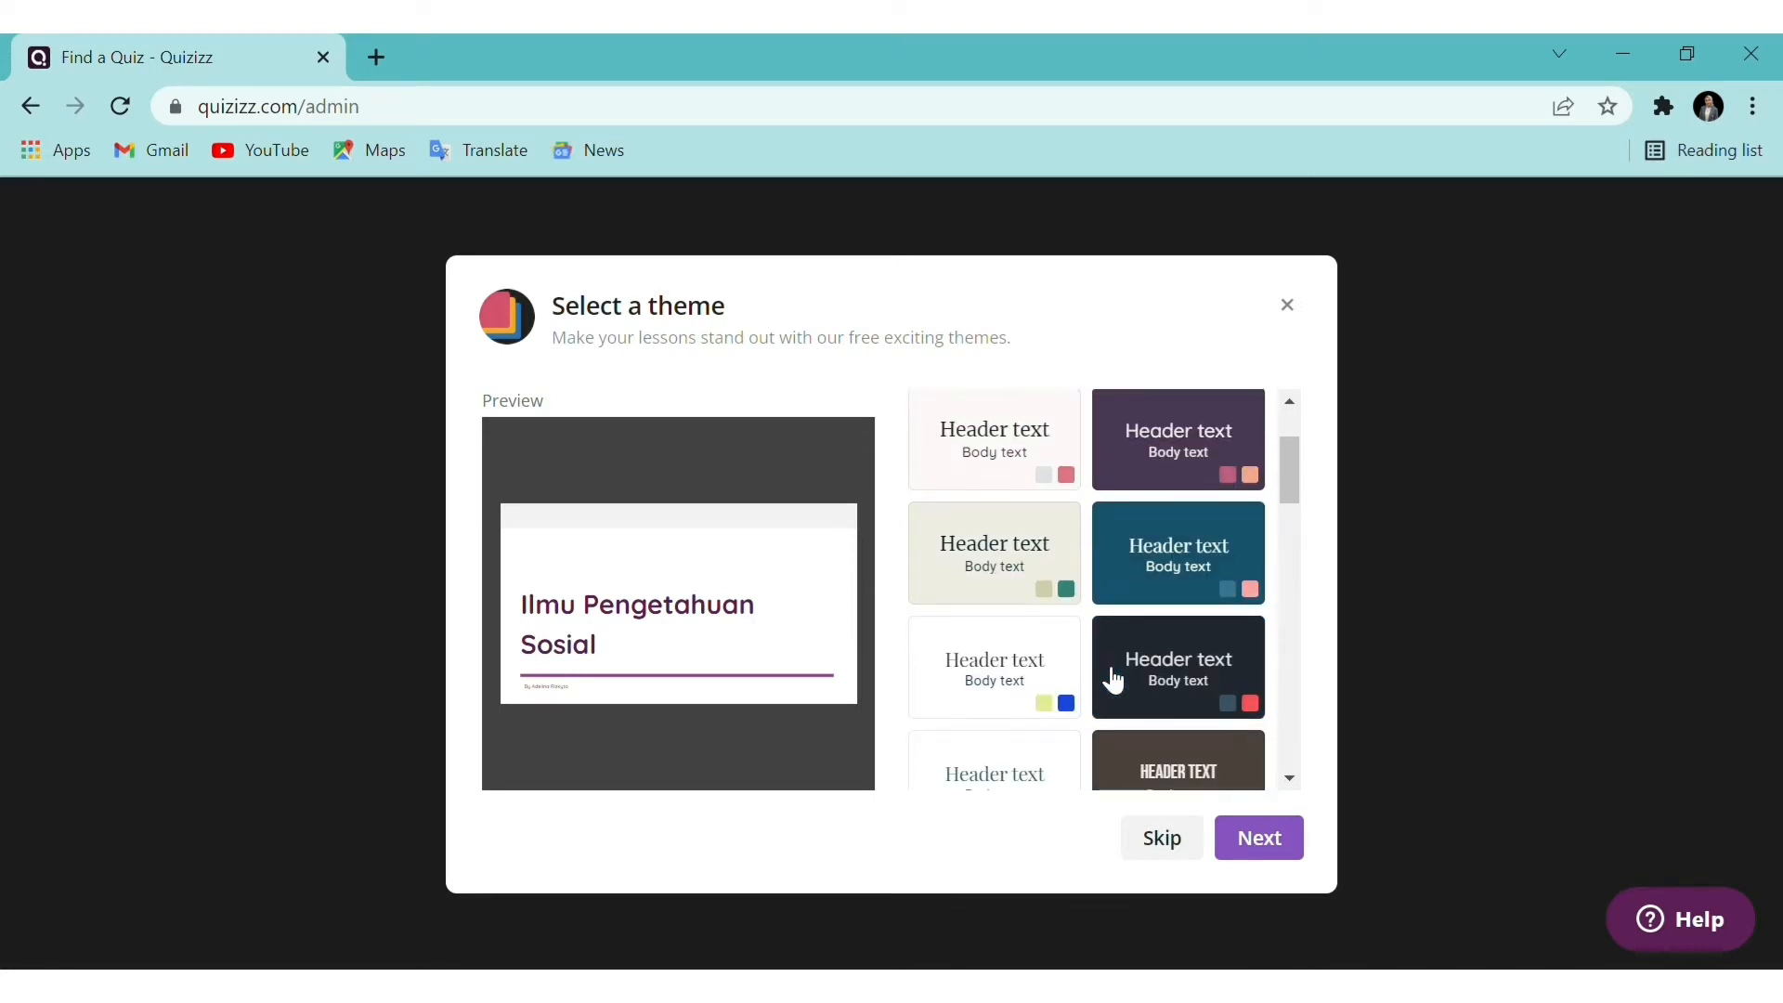
scroll(1115, 679, down, 2)
scroll(1114, 679, down, 5)
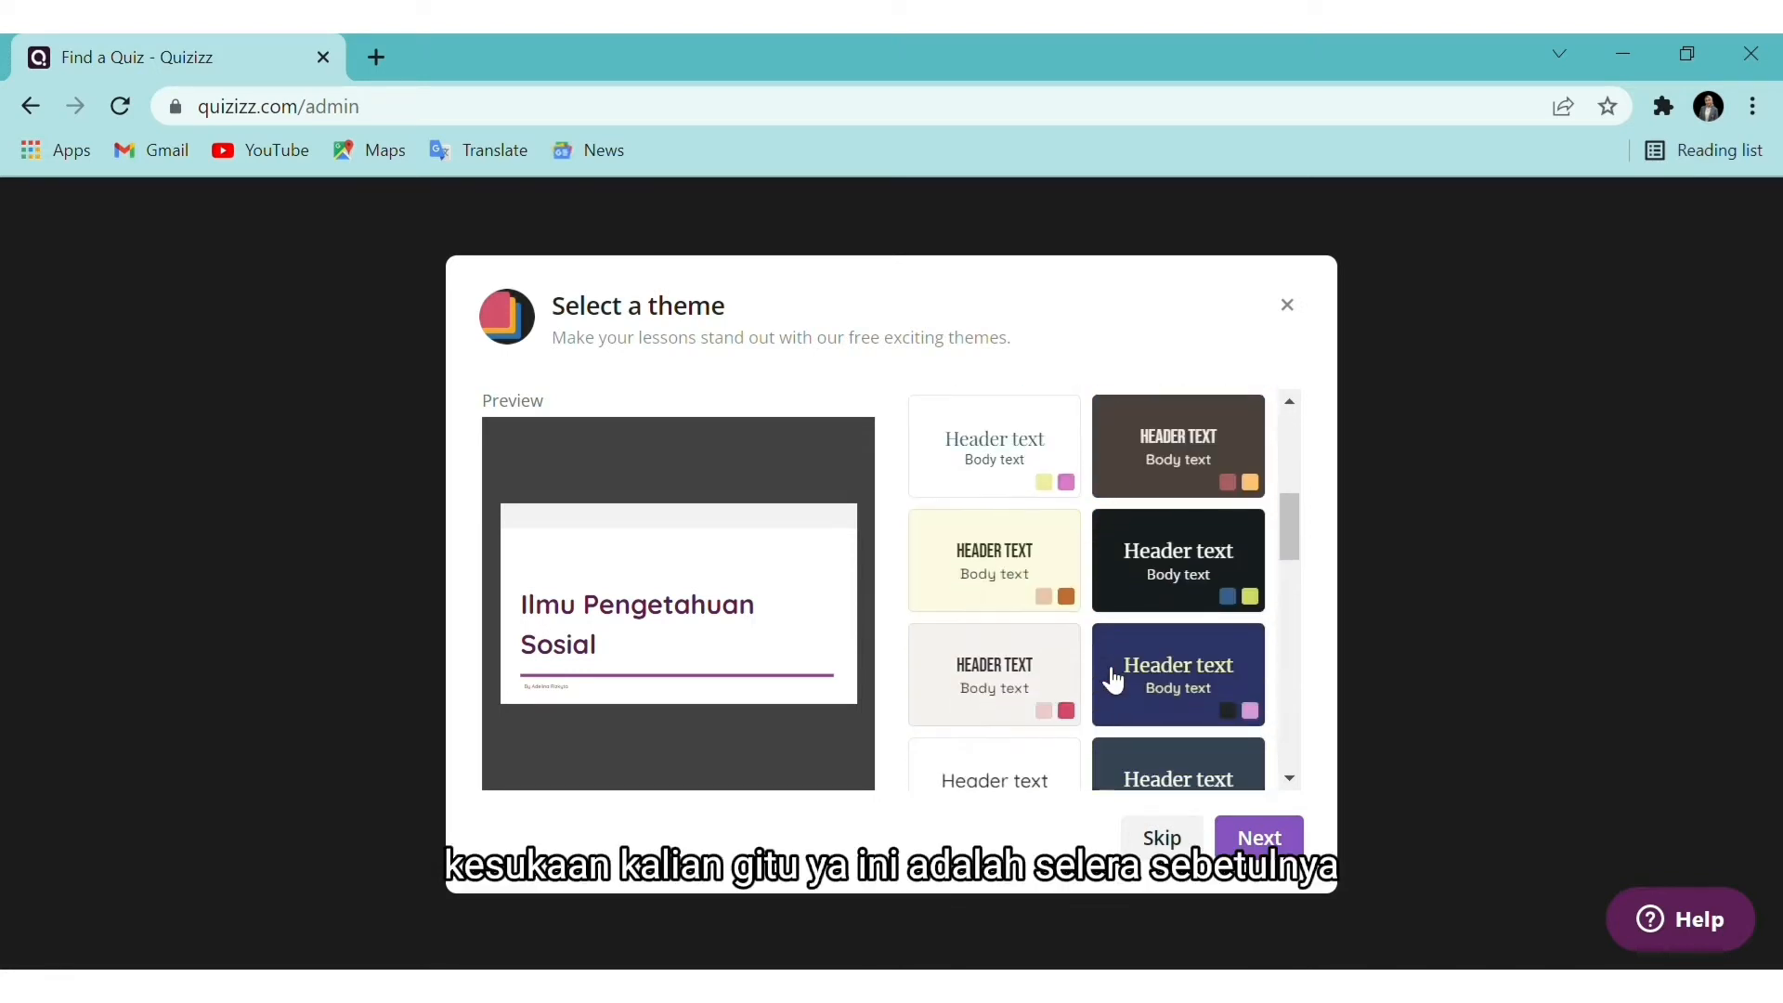
scroll(1114, 680, up, 8)
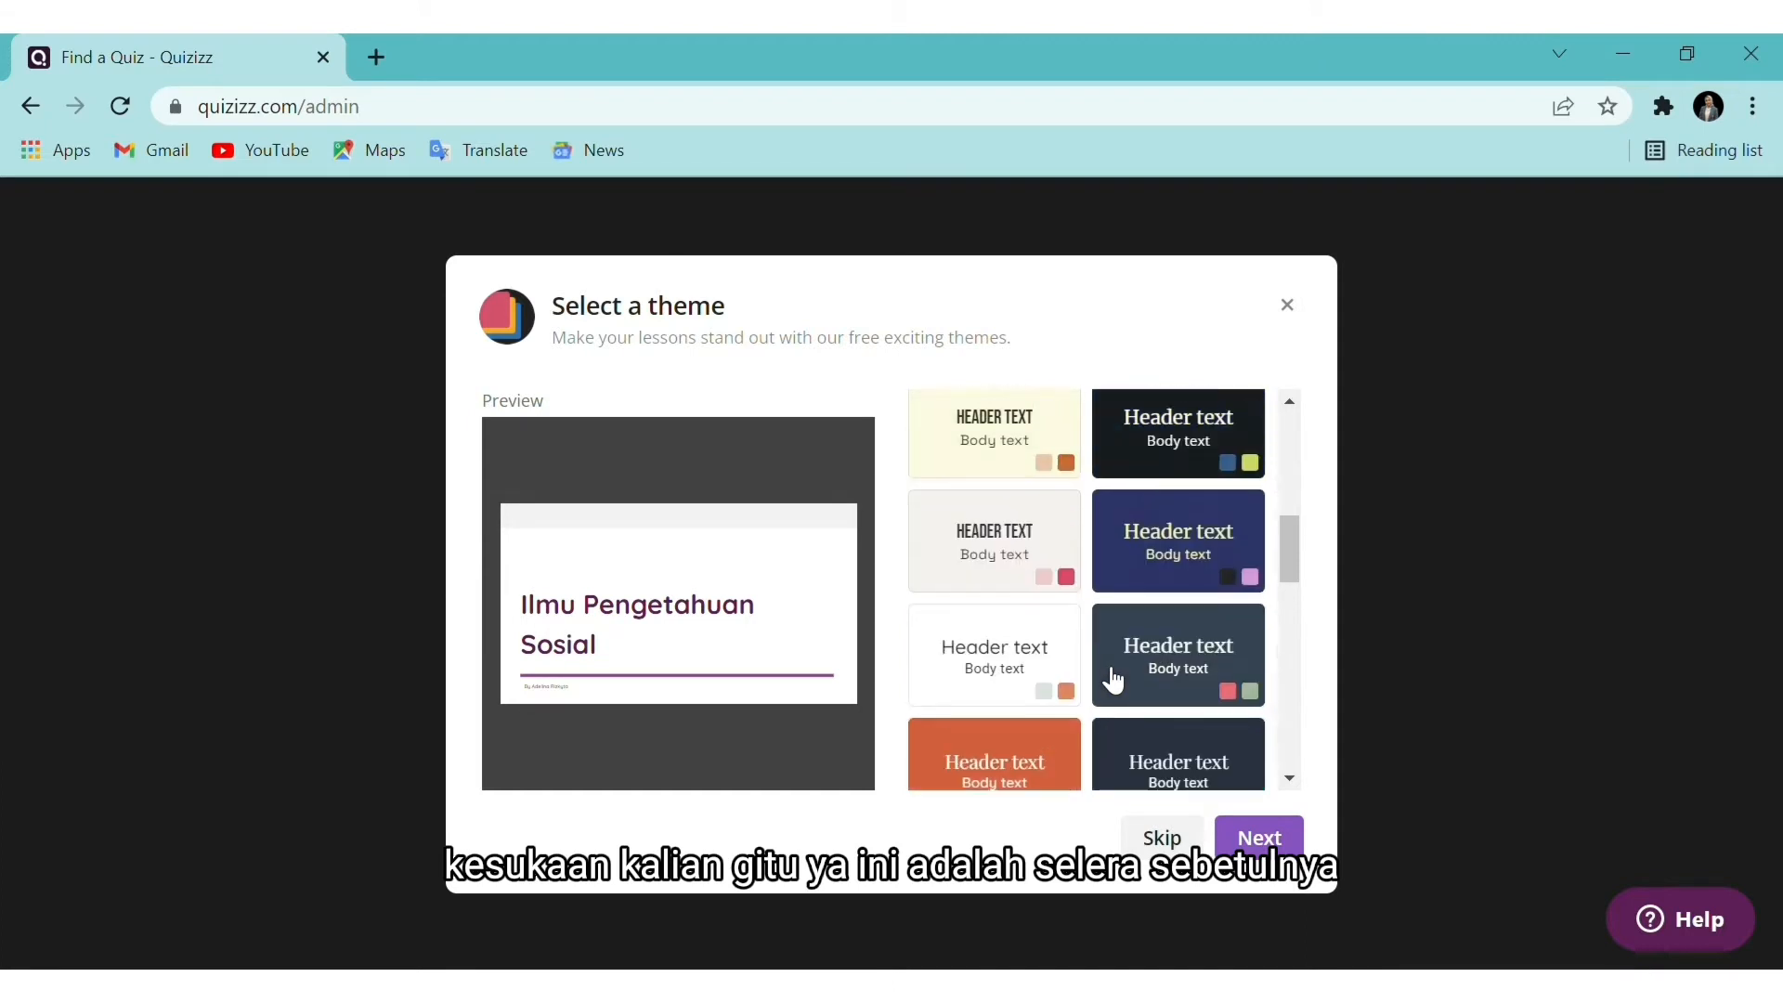
scroll(1114, 680, down, 6)
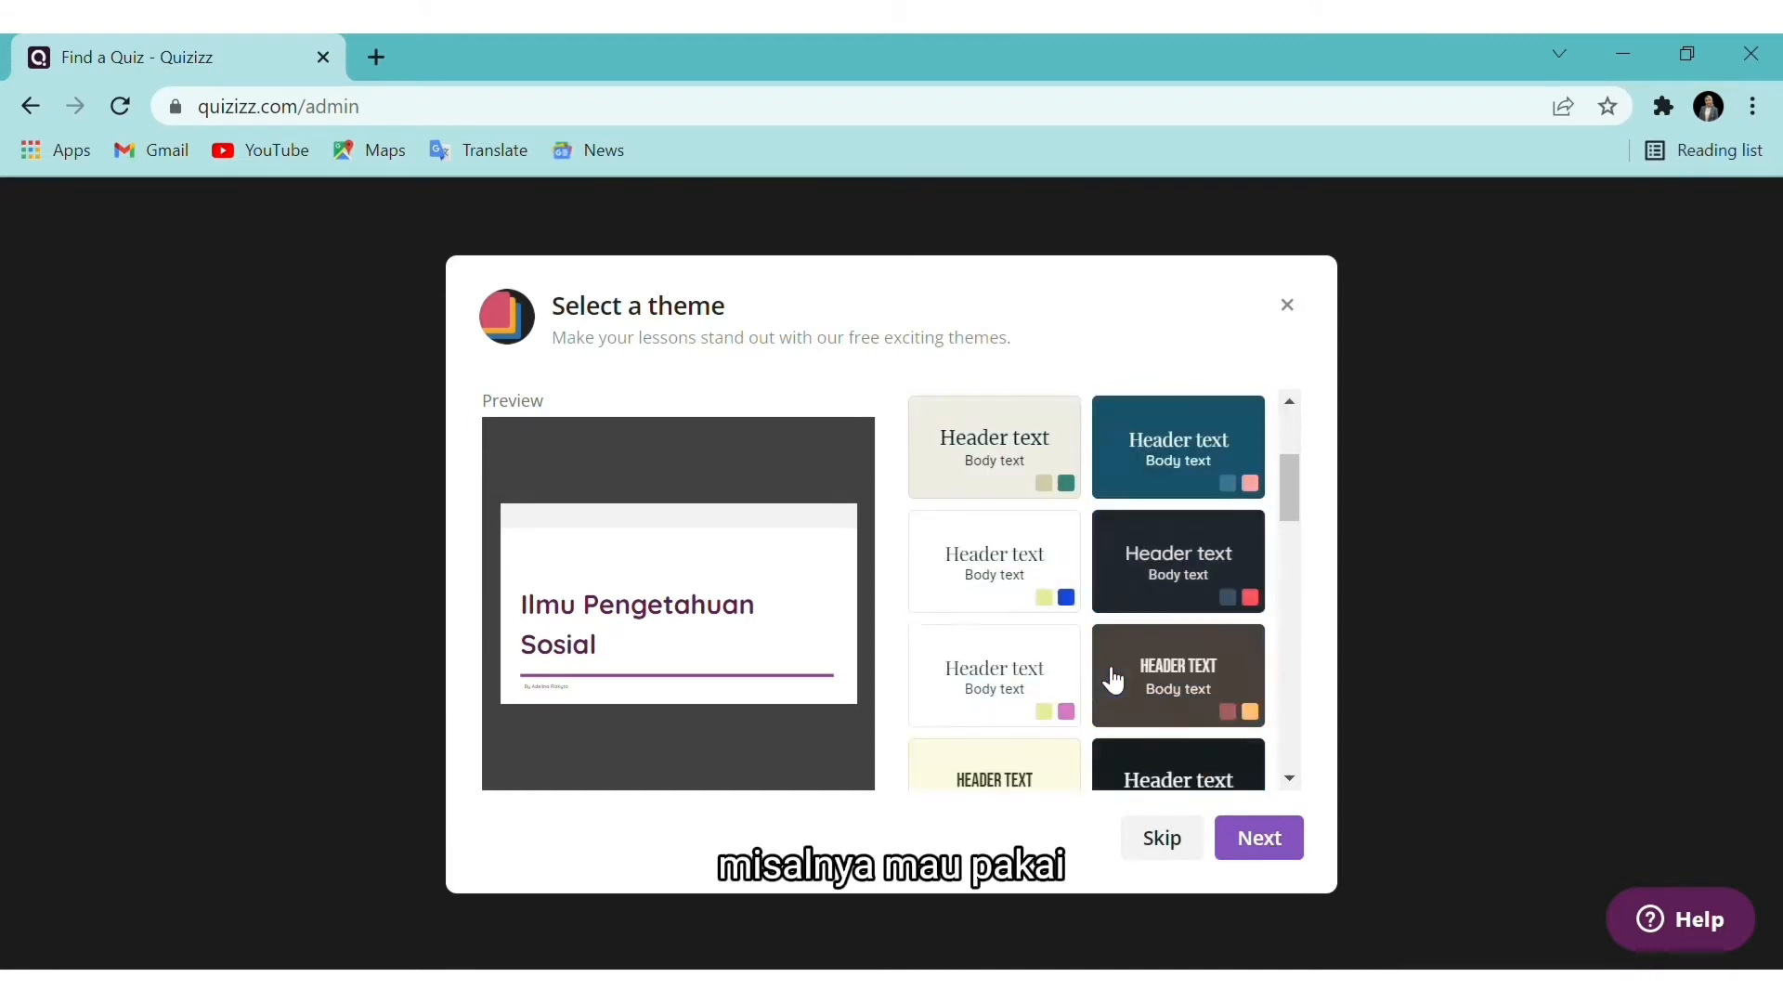
scroll(1114, 679, up, 3)
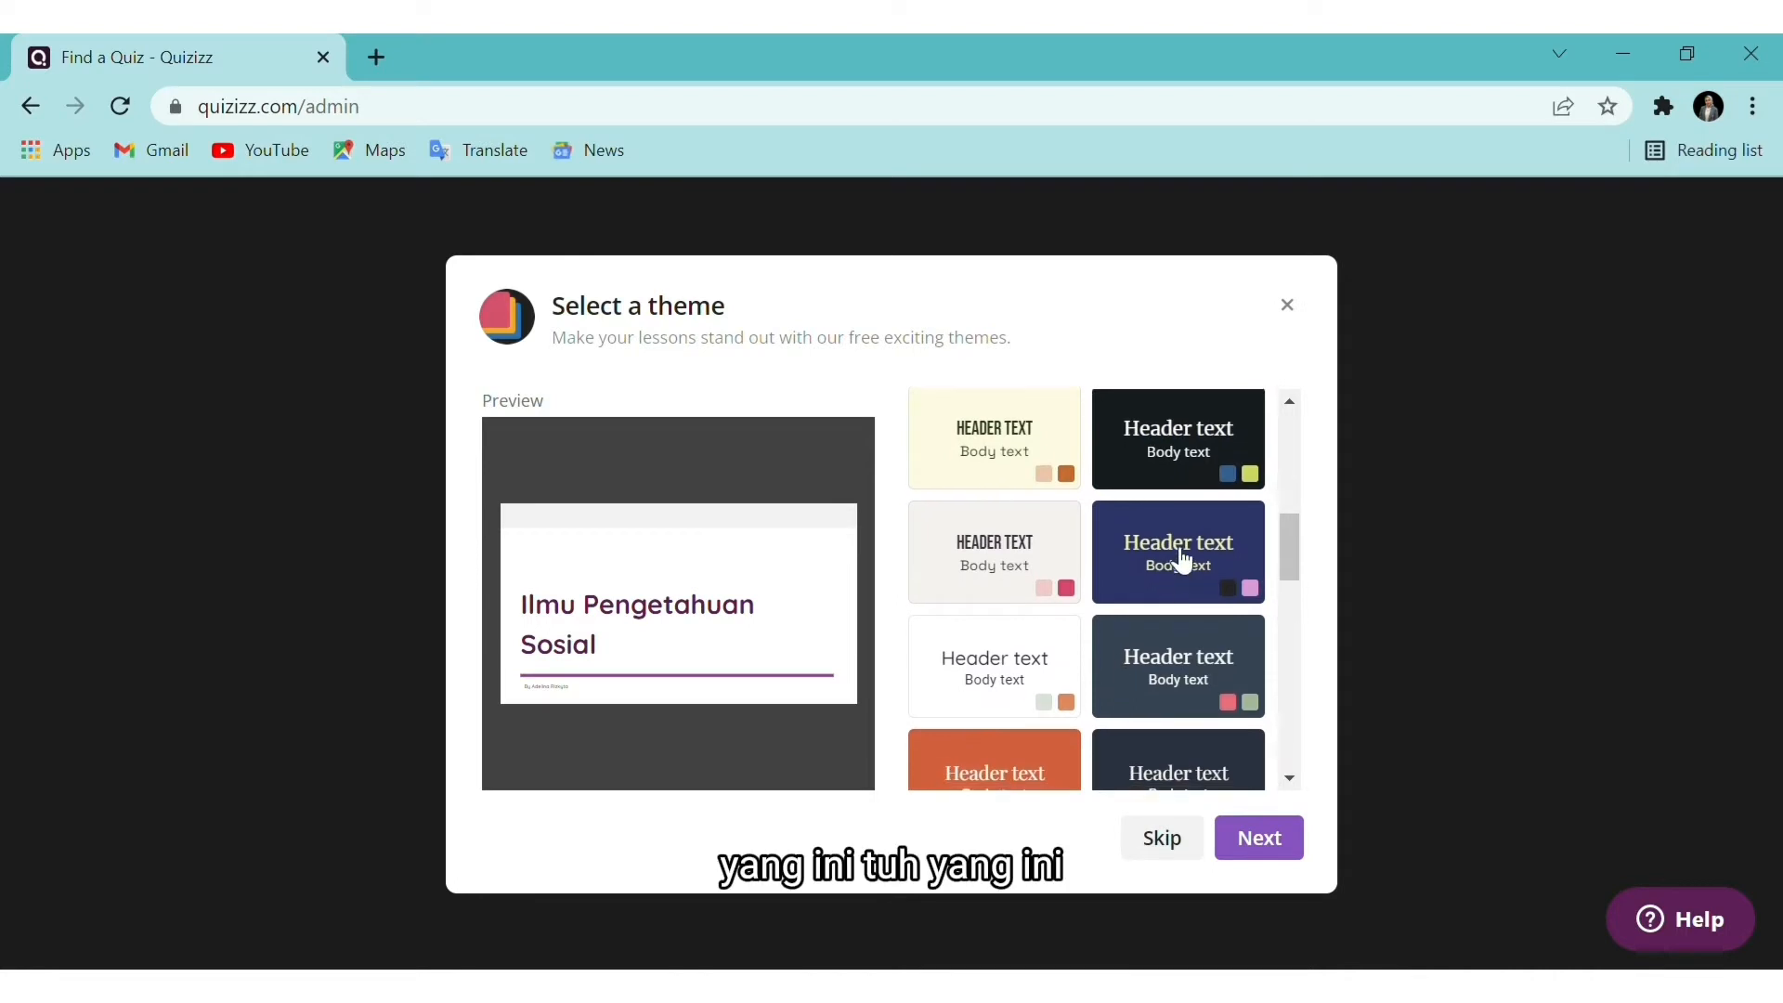
click(1177, 566)
click(1056, 579)
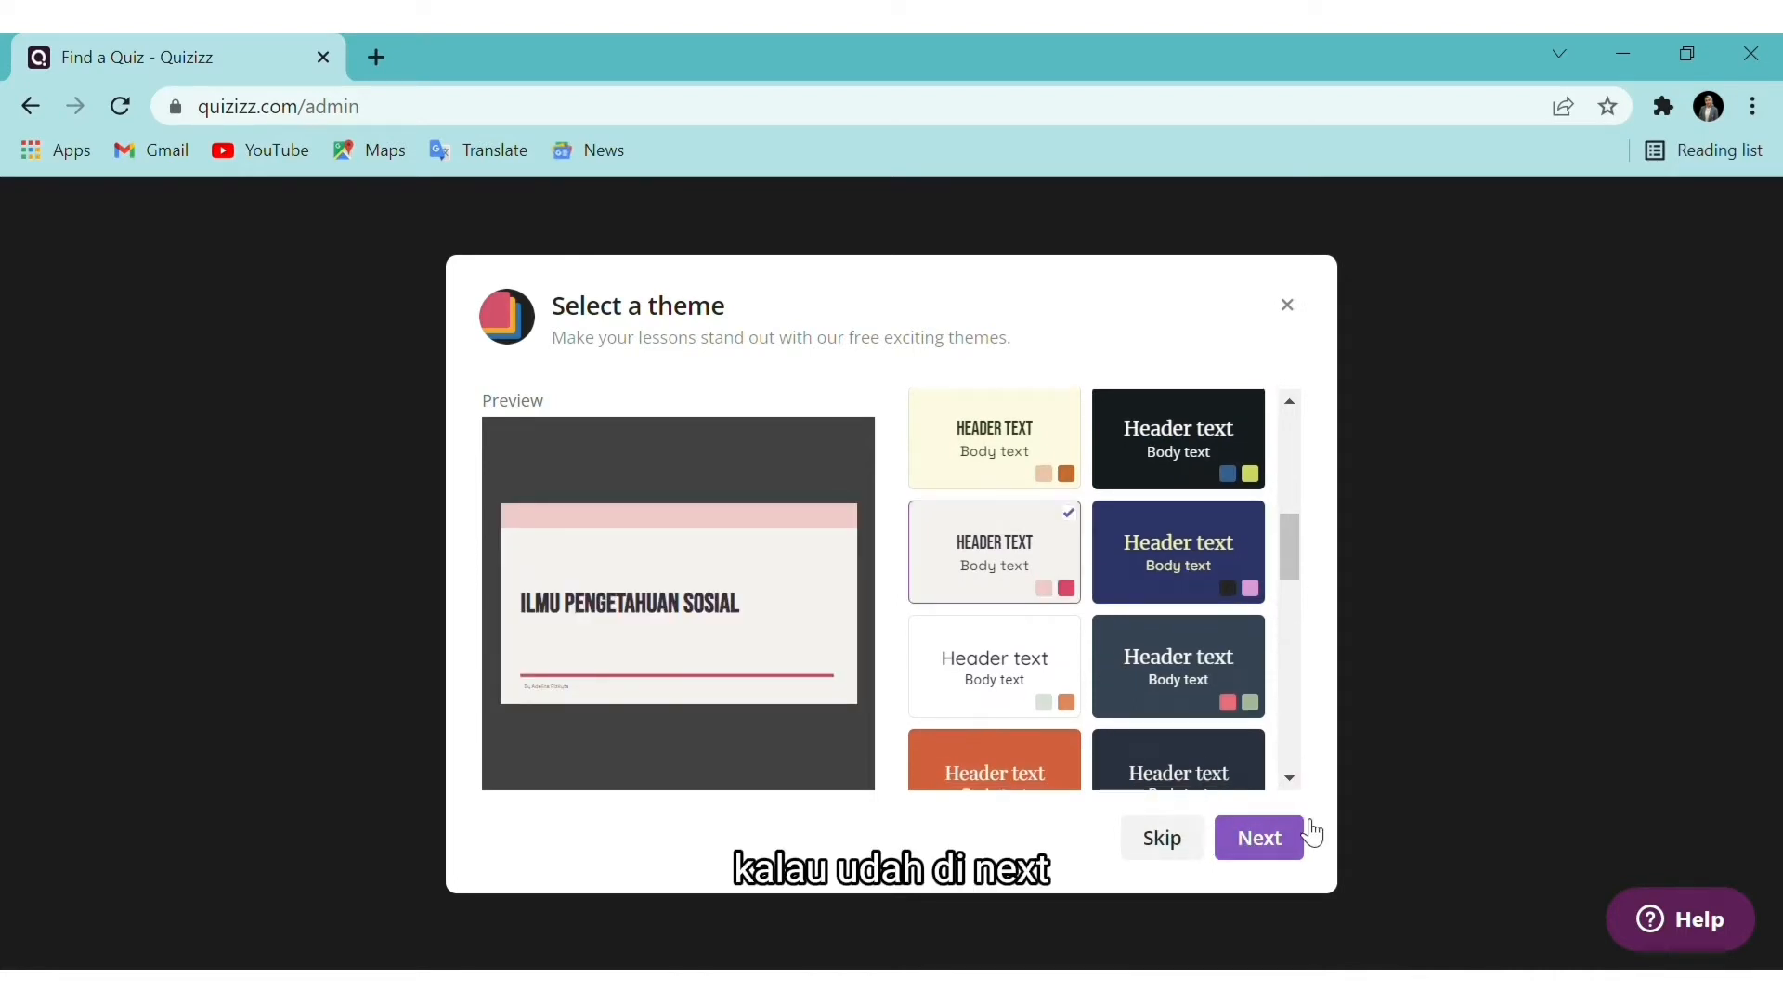
click(1301, 847)
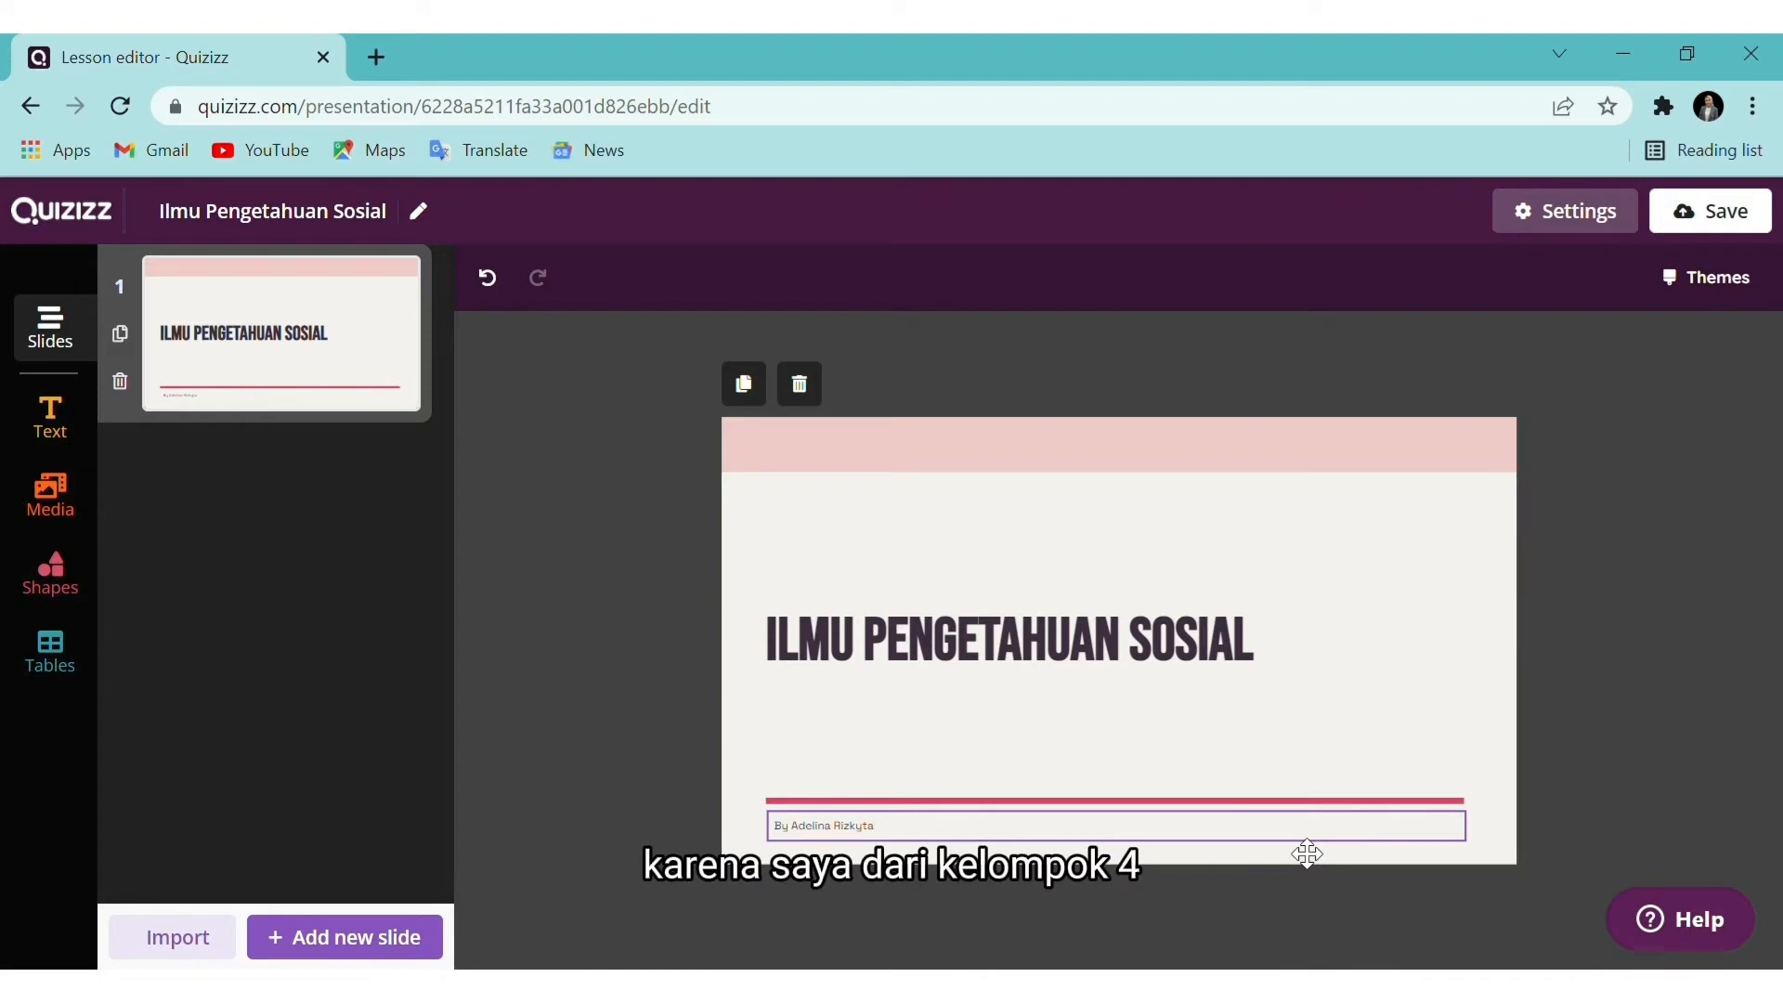
Replace the author line on the title slide with "Kelompok 4"
click(922, 843)
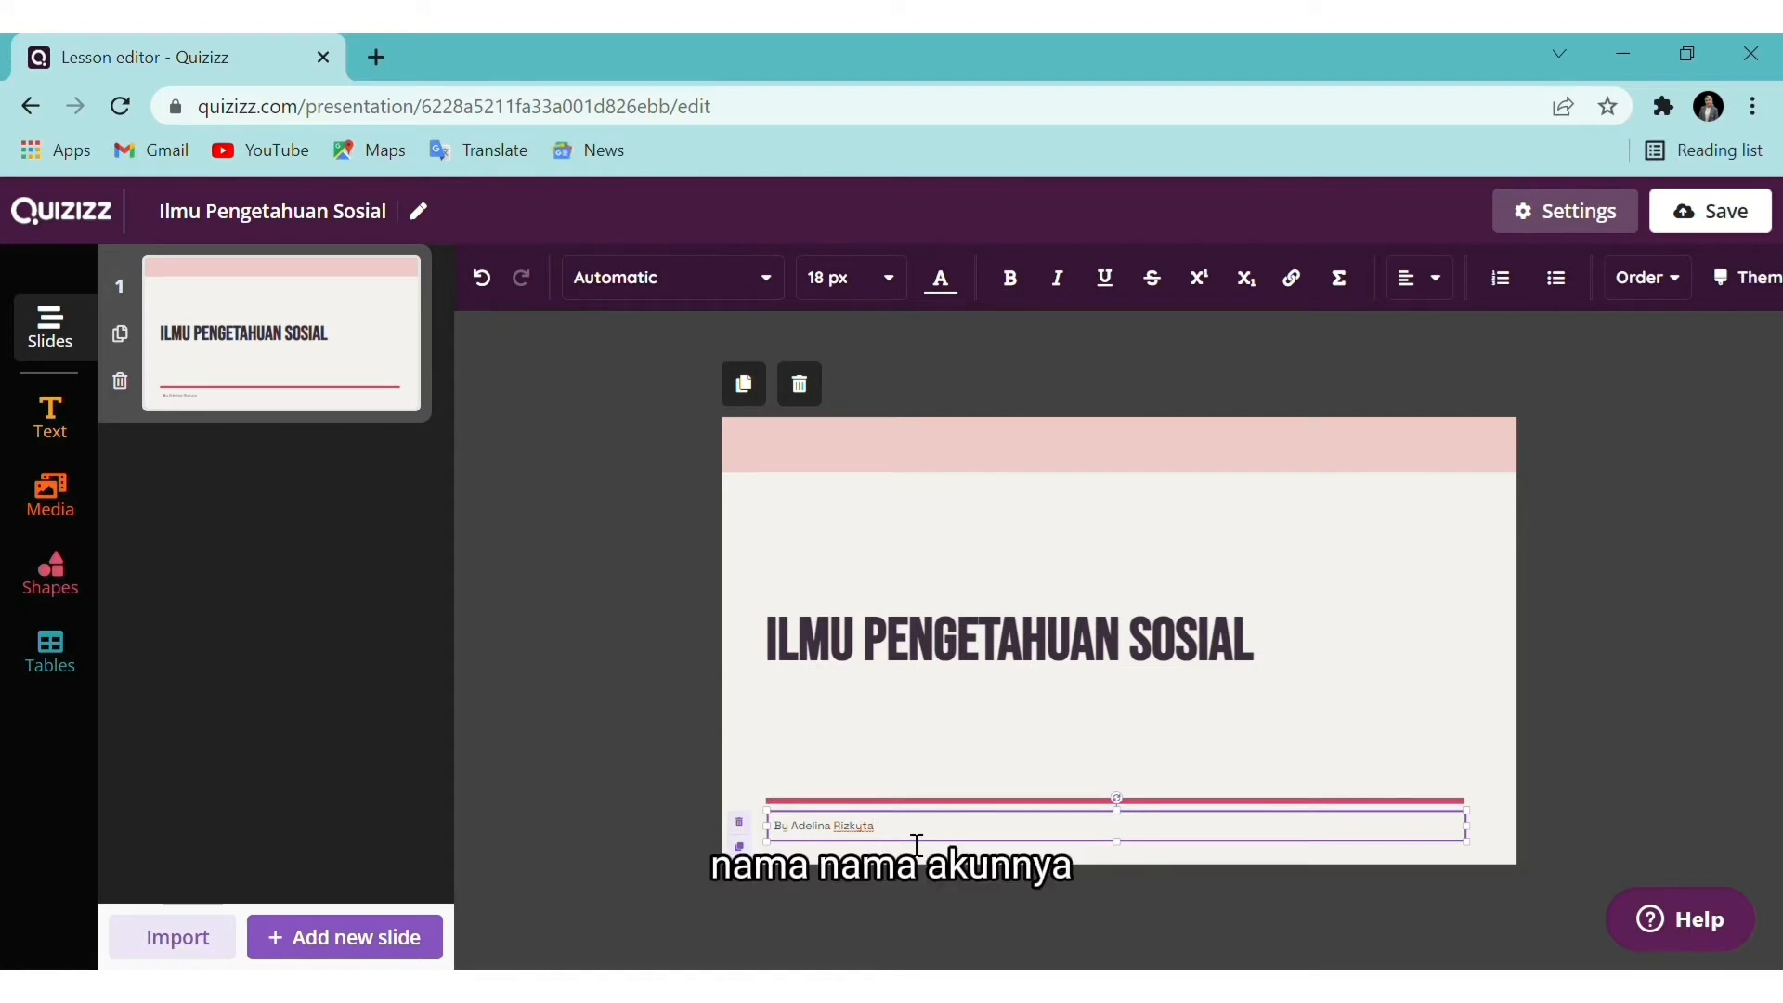
key(BackSpace)
key(BackSpace)
key(BackSpace)
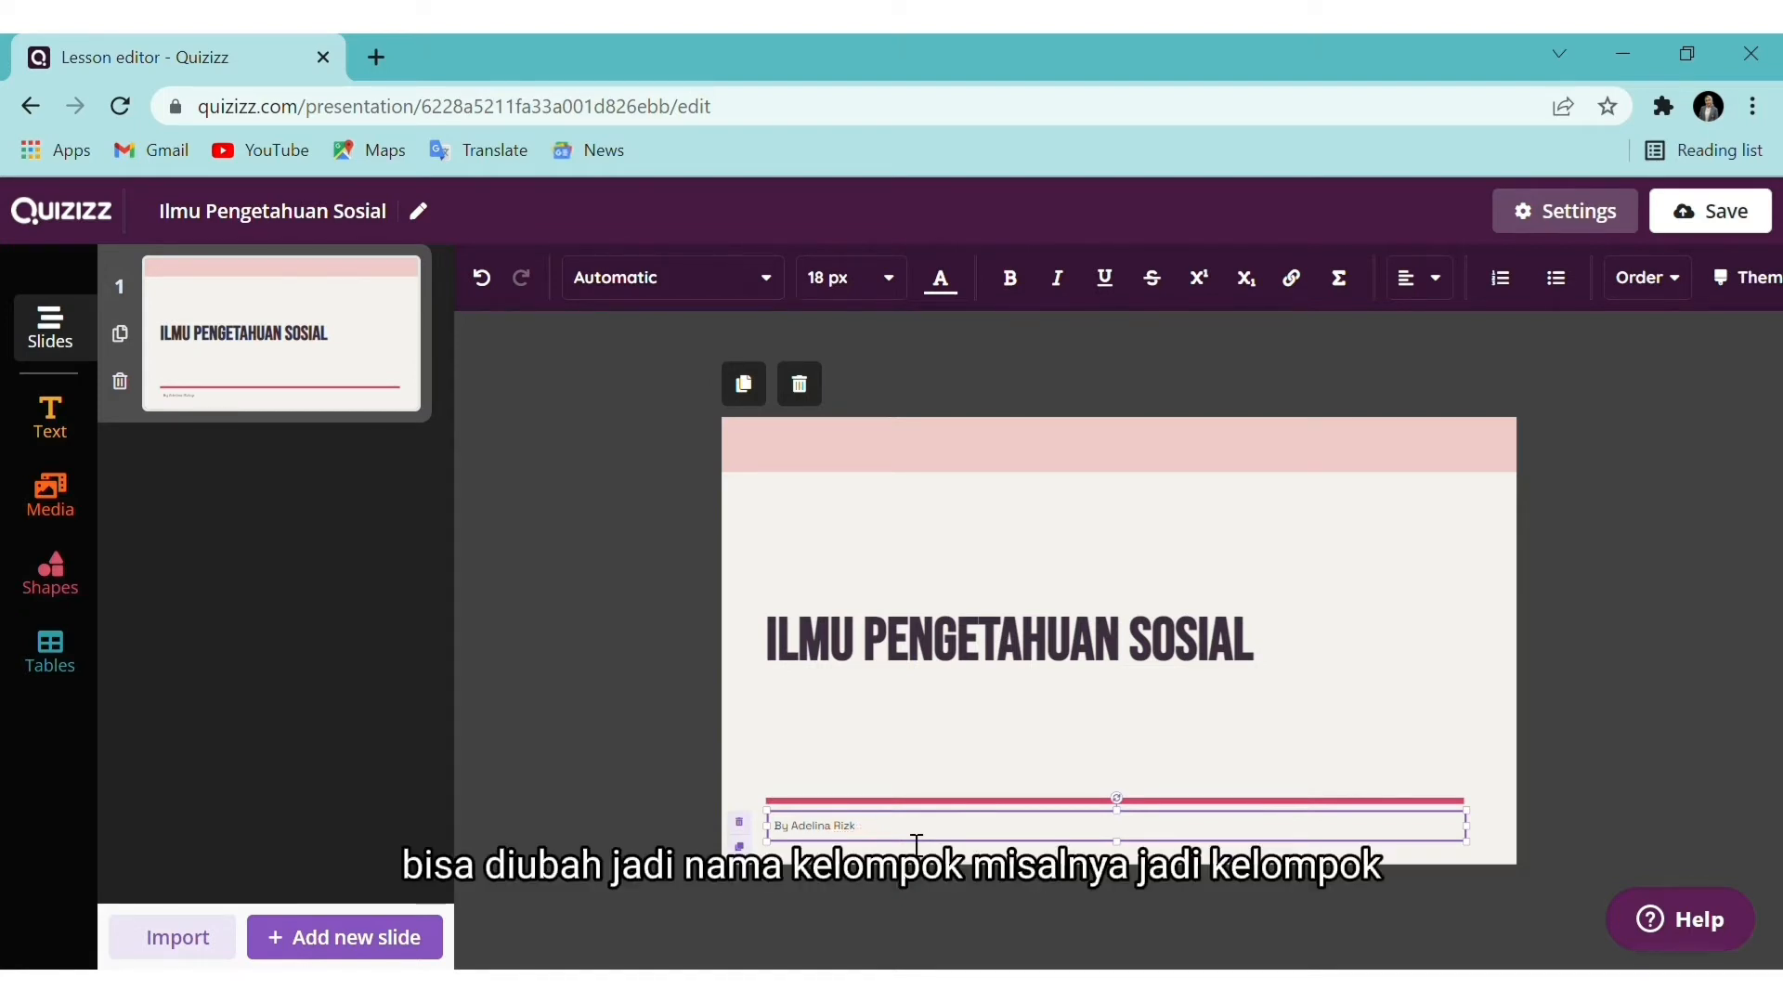
key(BackSpace)
key(BackSpace)
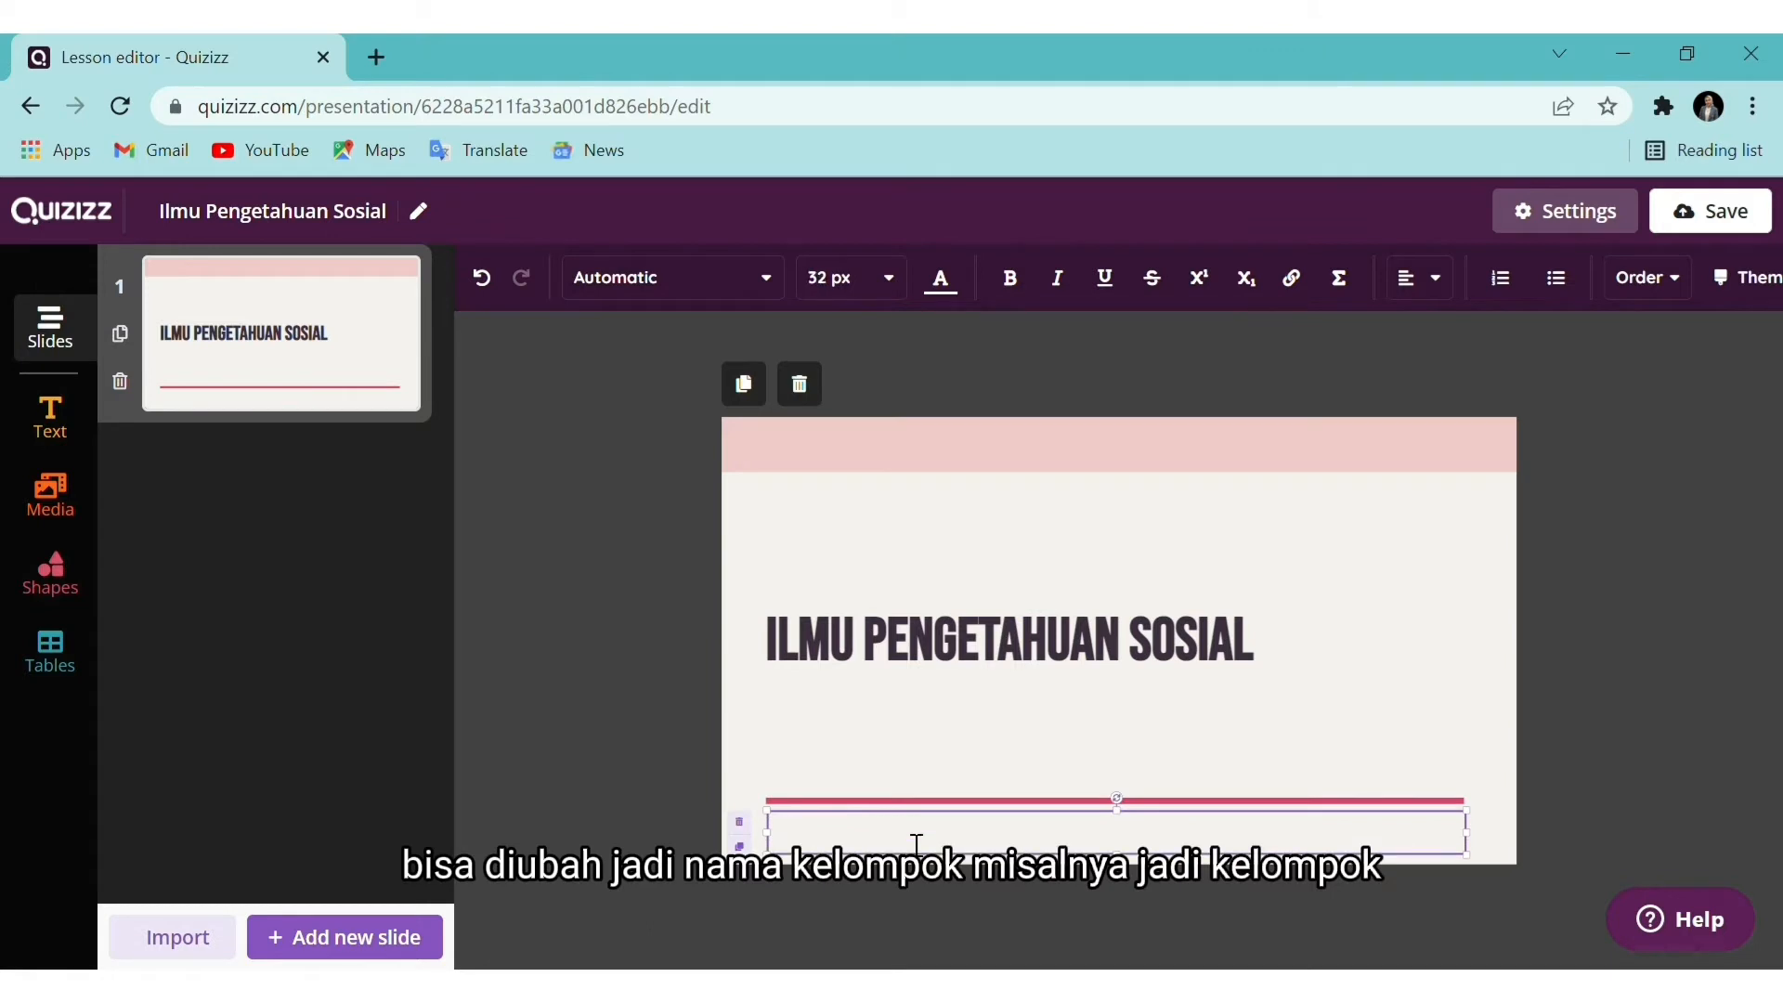
text(Kelompok)
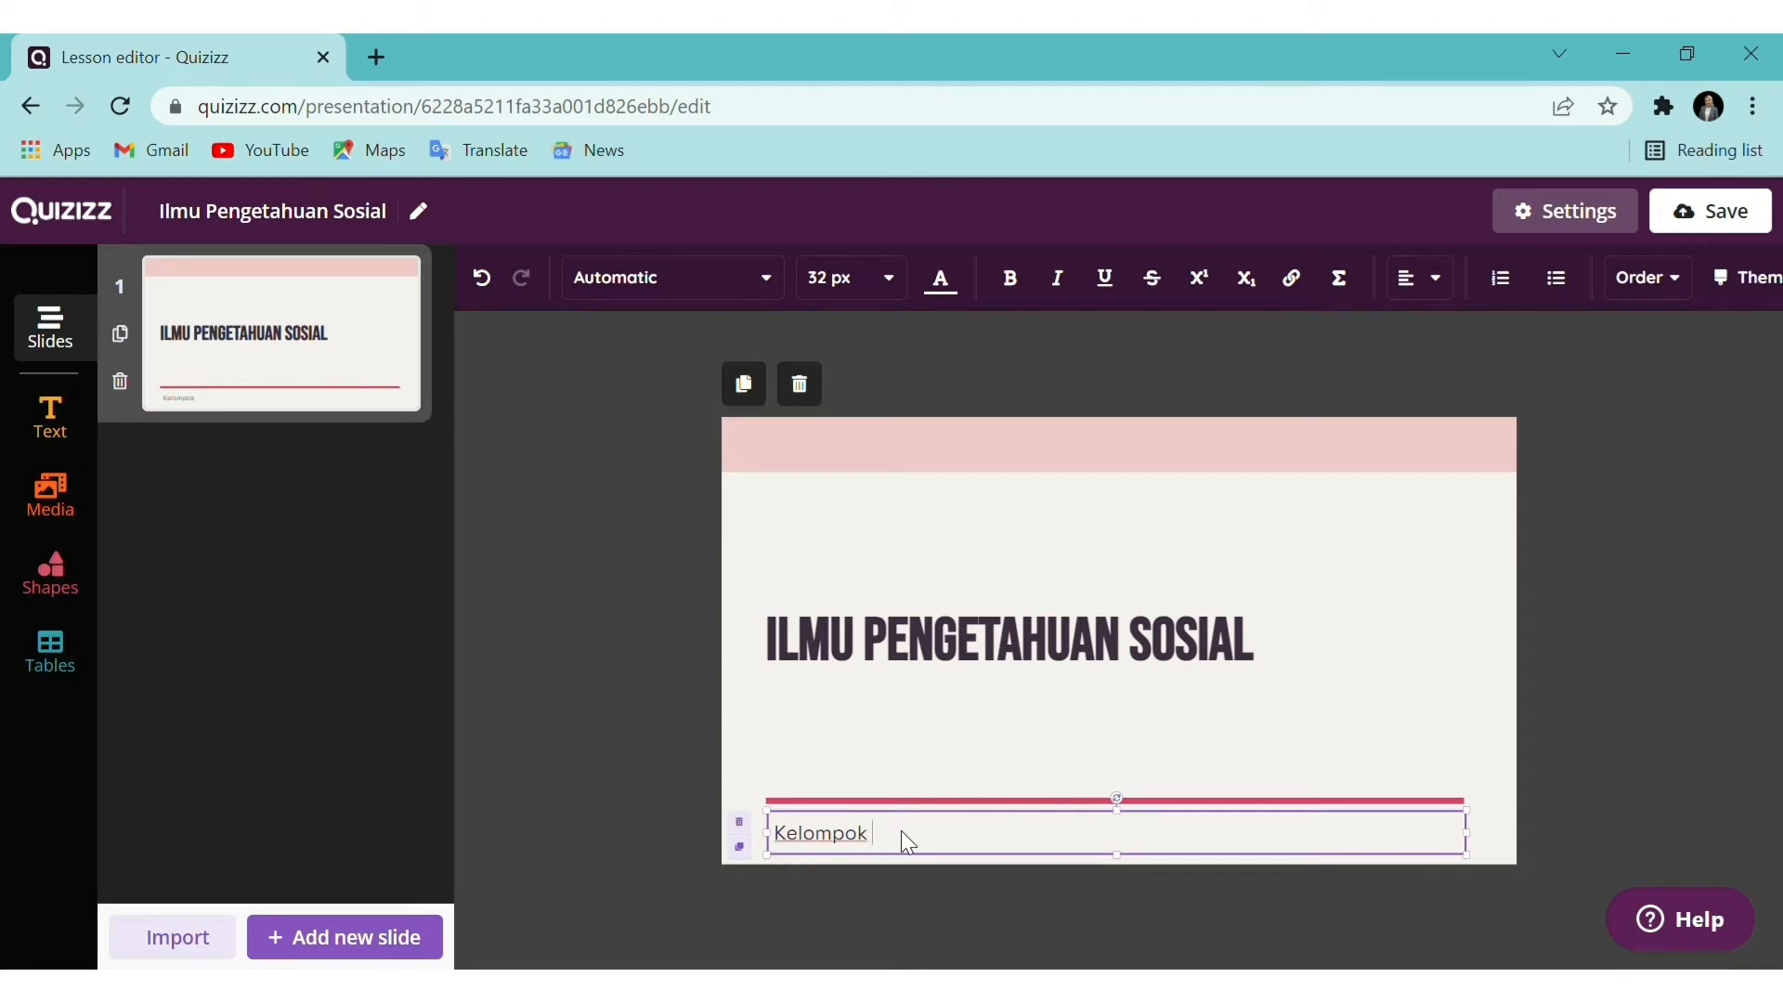
text( 4)
click(552, 691)
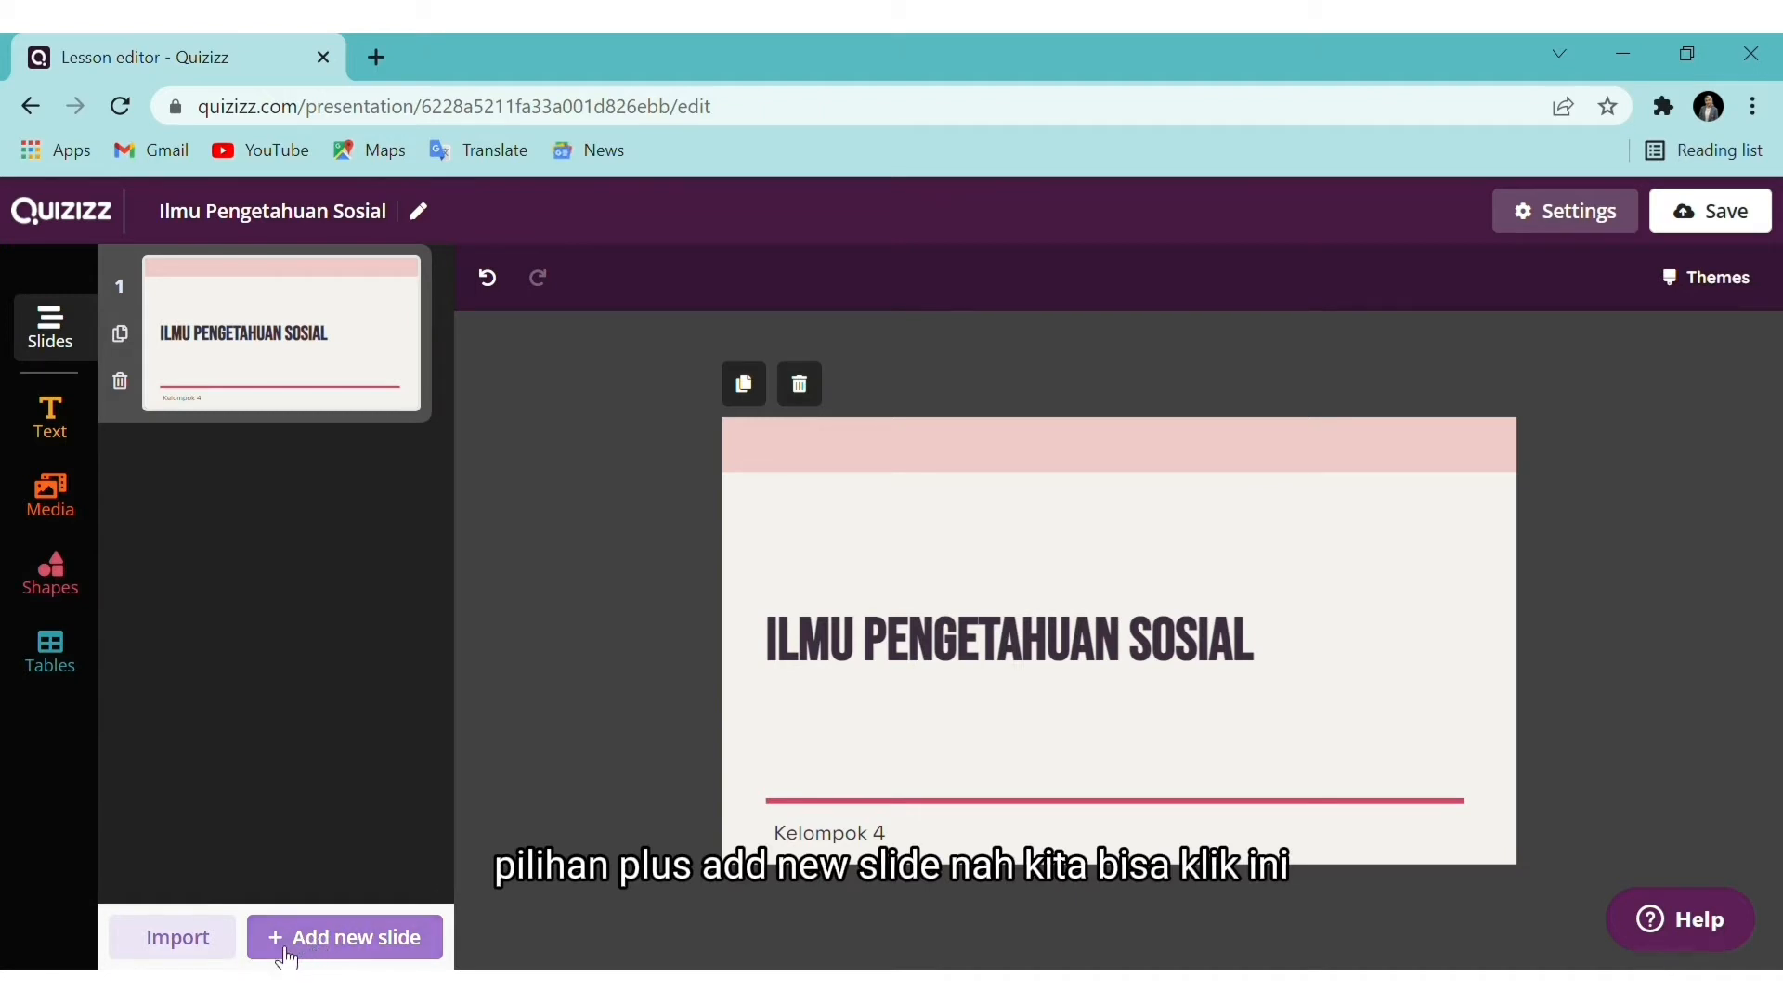
Start adding a new slide and look through the available slide types and question types
click(406, 947)
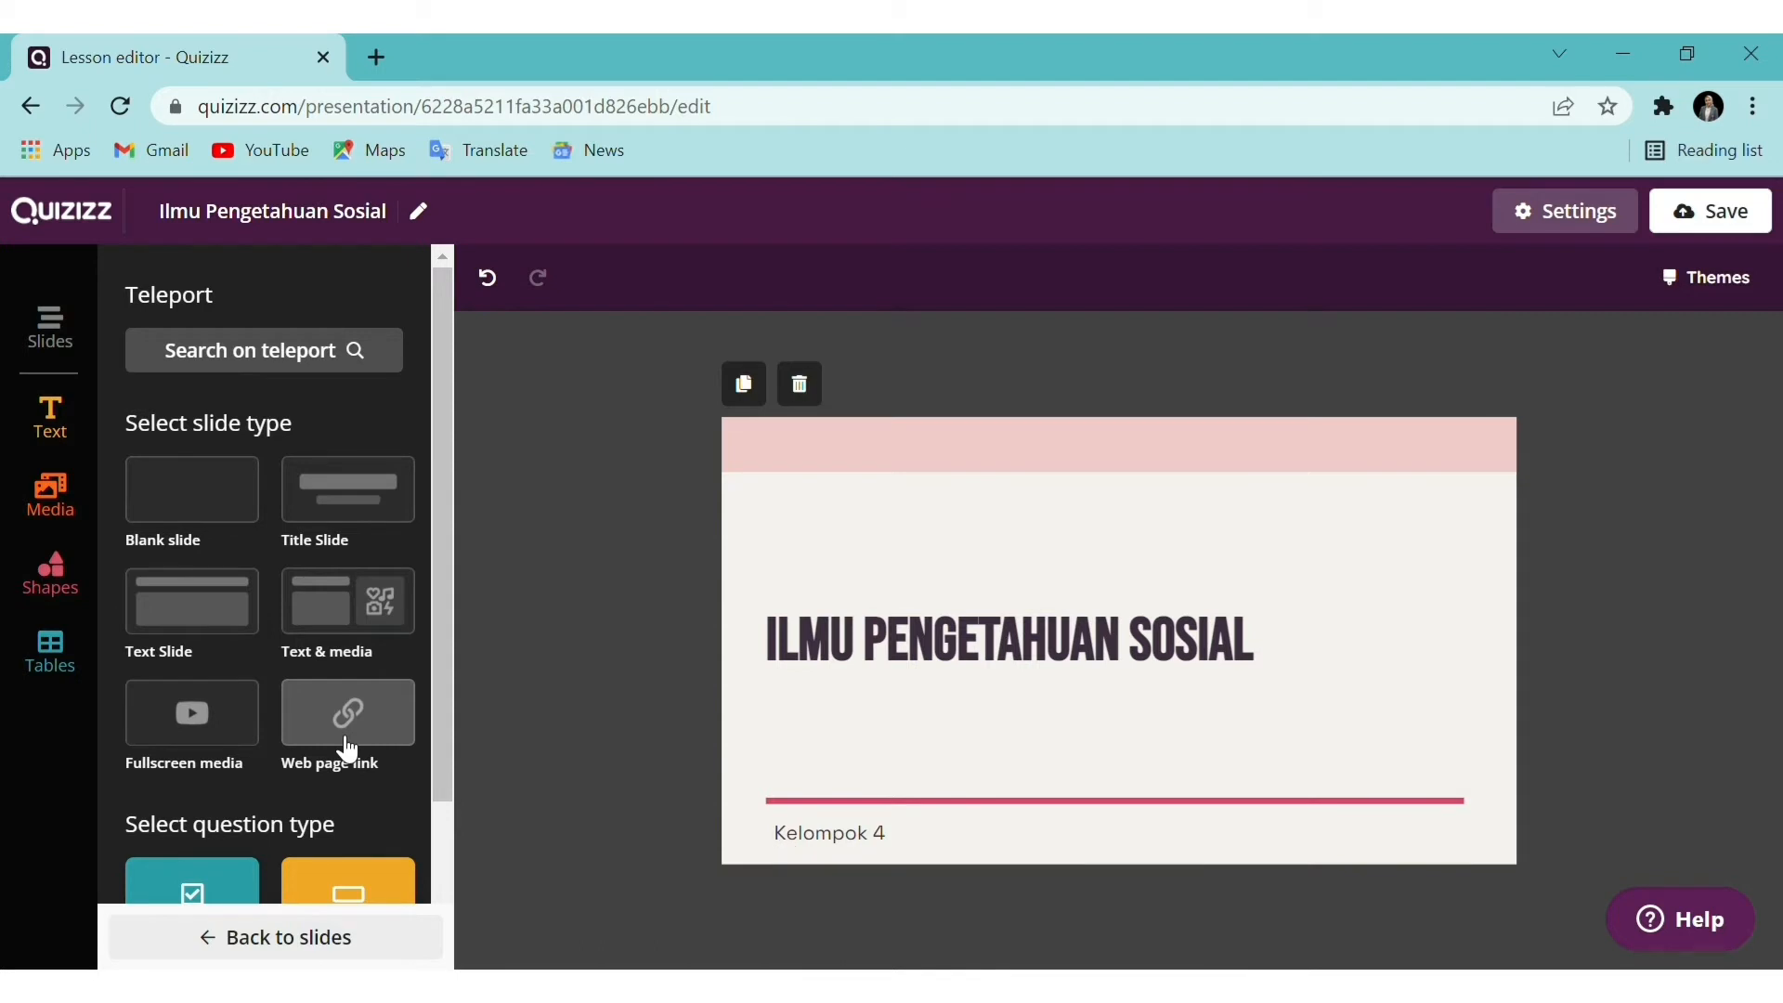
scroll(349, 748, down, 1)
scroll(348, 747, down, 1)
scroll(348, 747, down, 1)
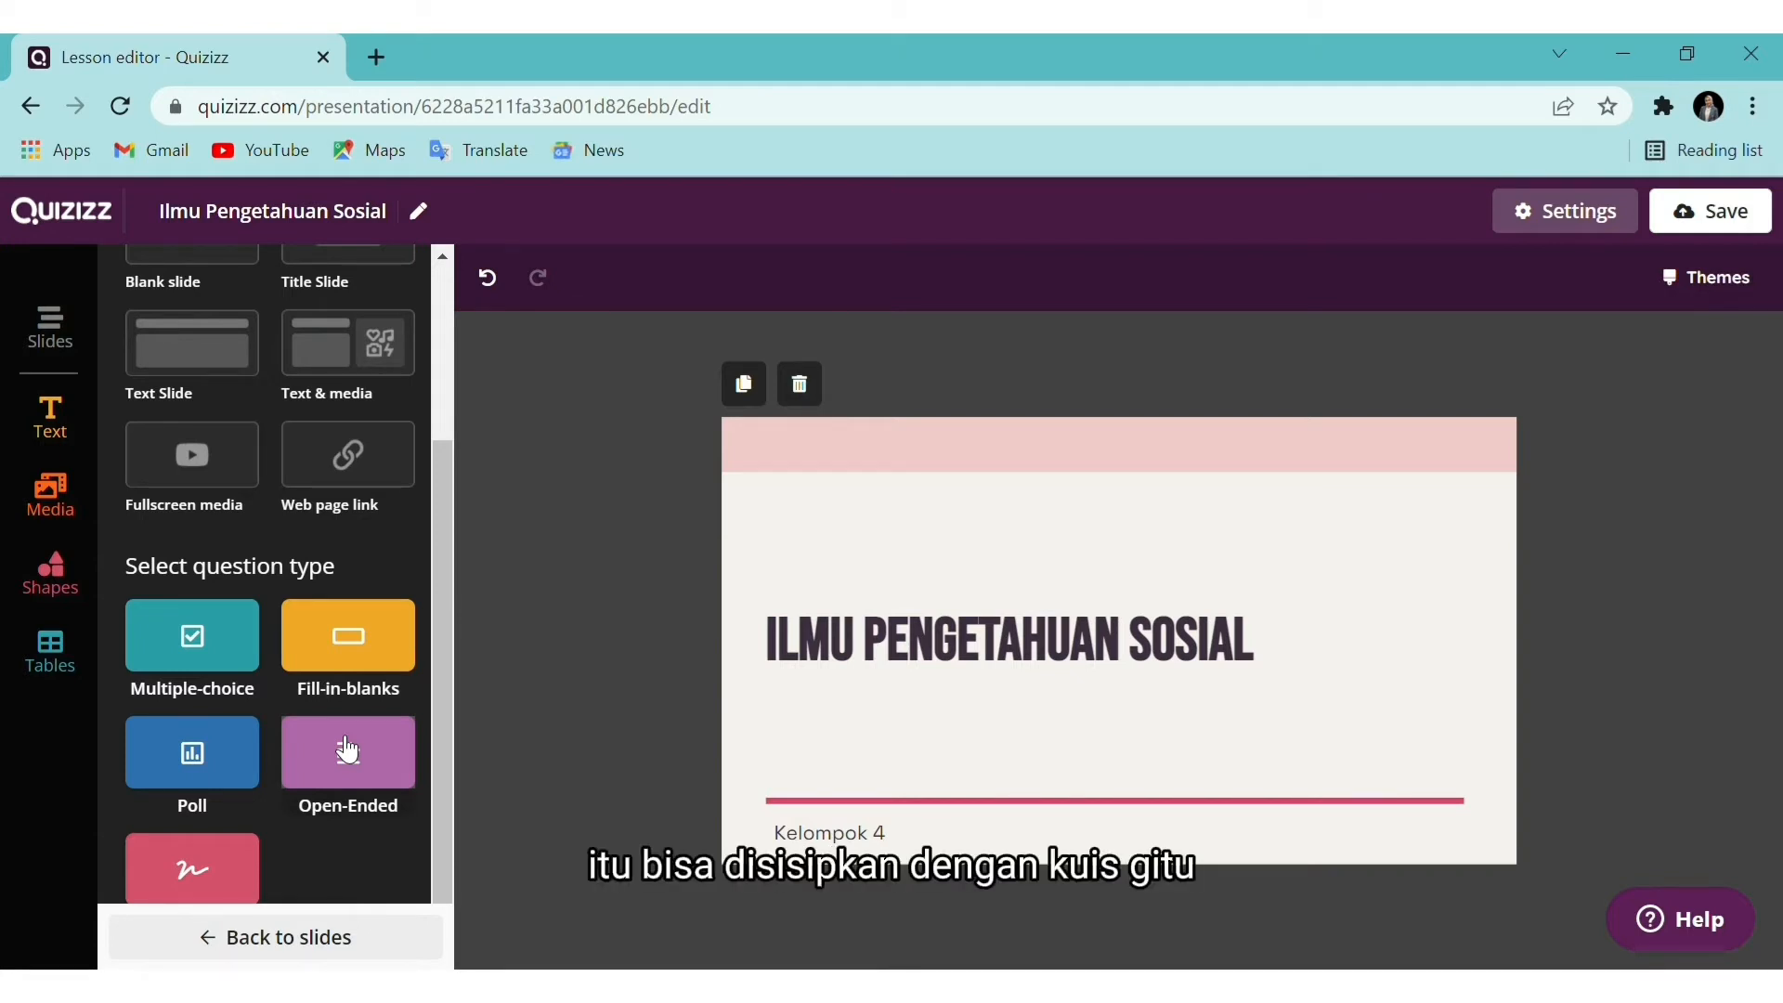
scroll(347, 749, down, 1)
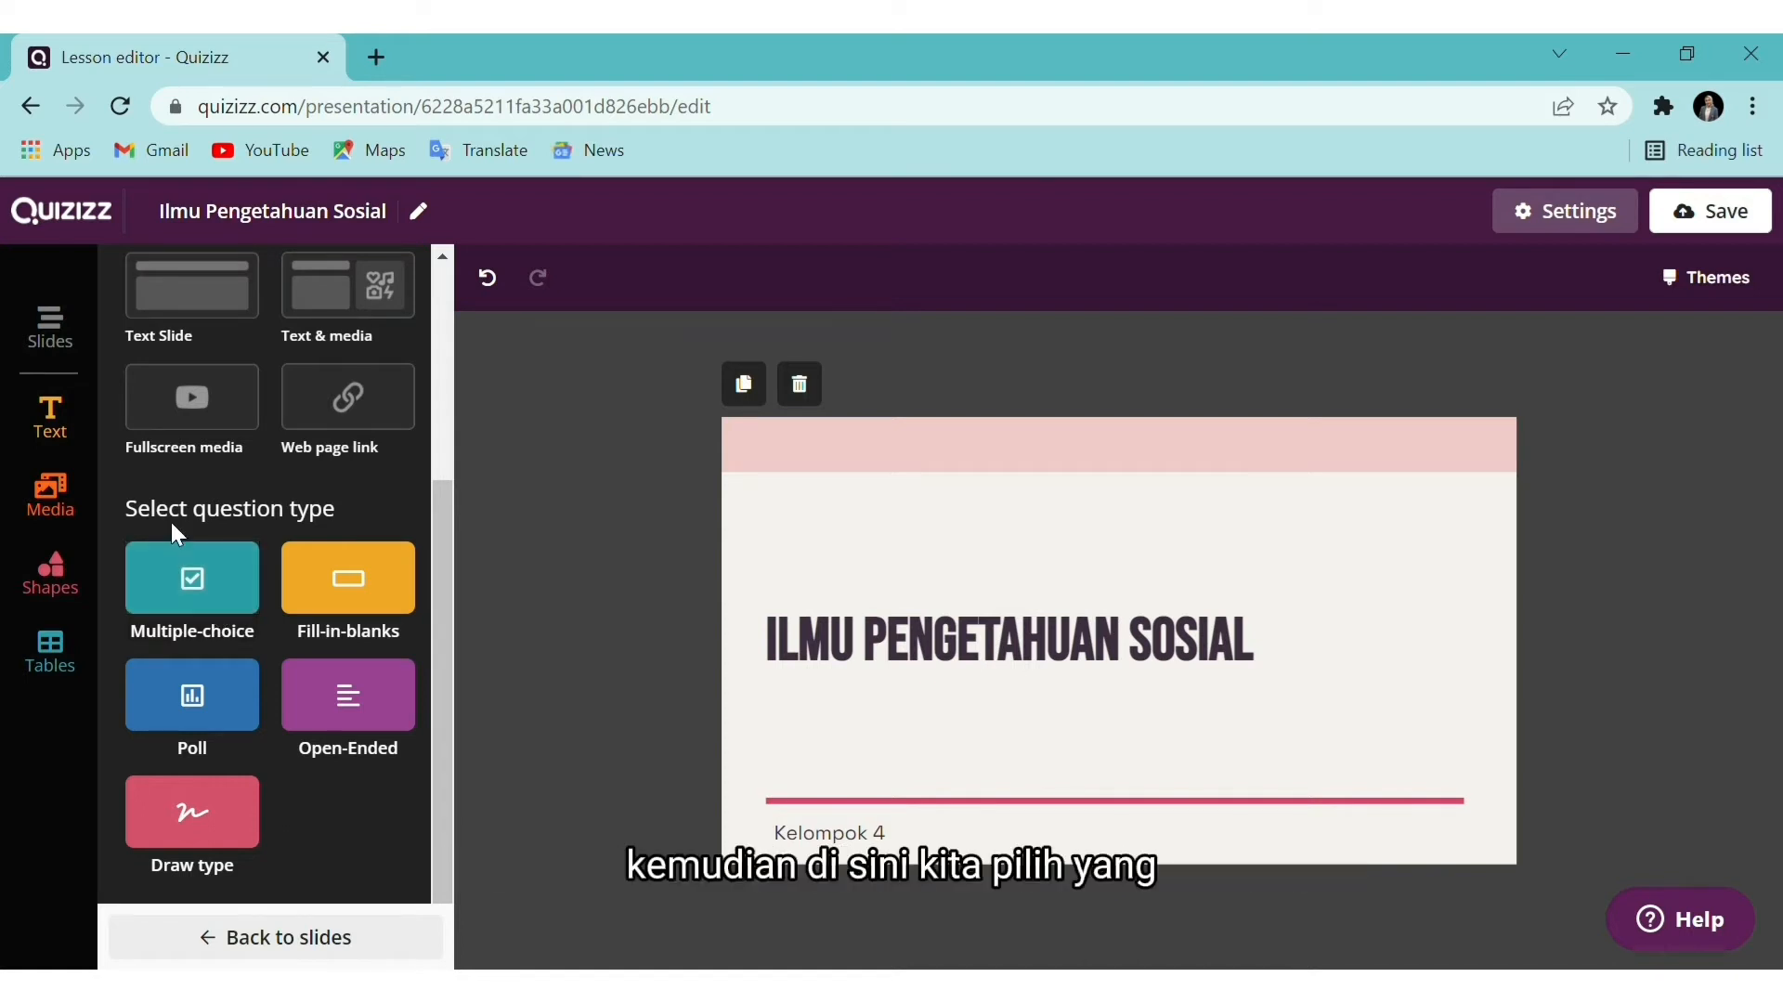
scroll(190, 425, up, 2)
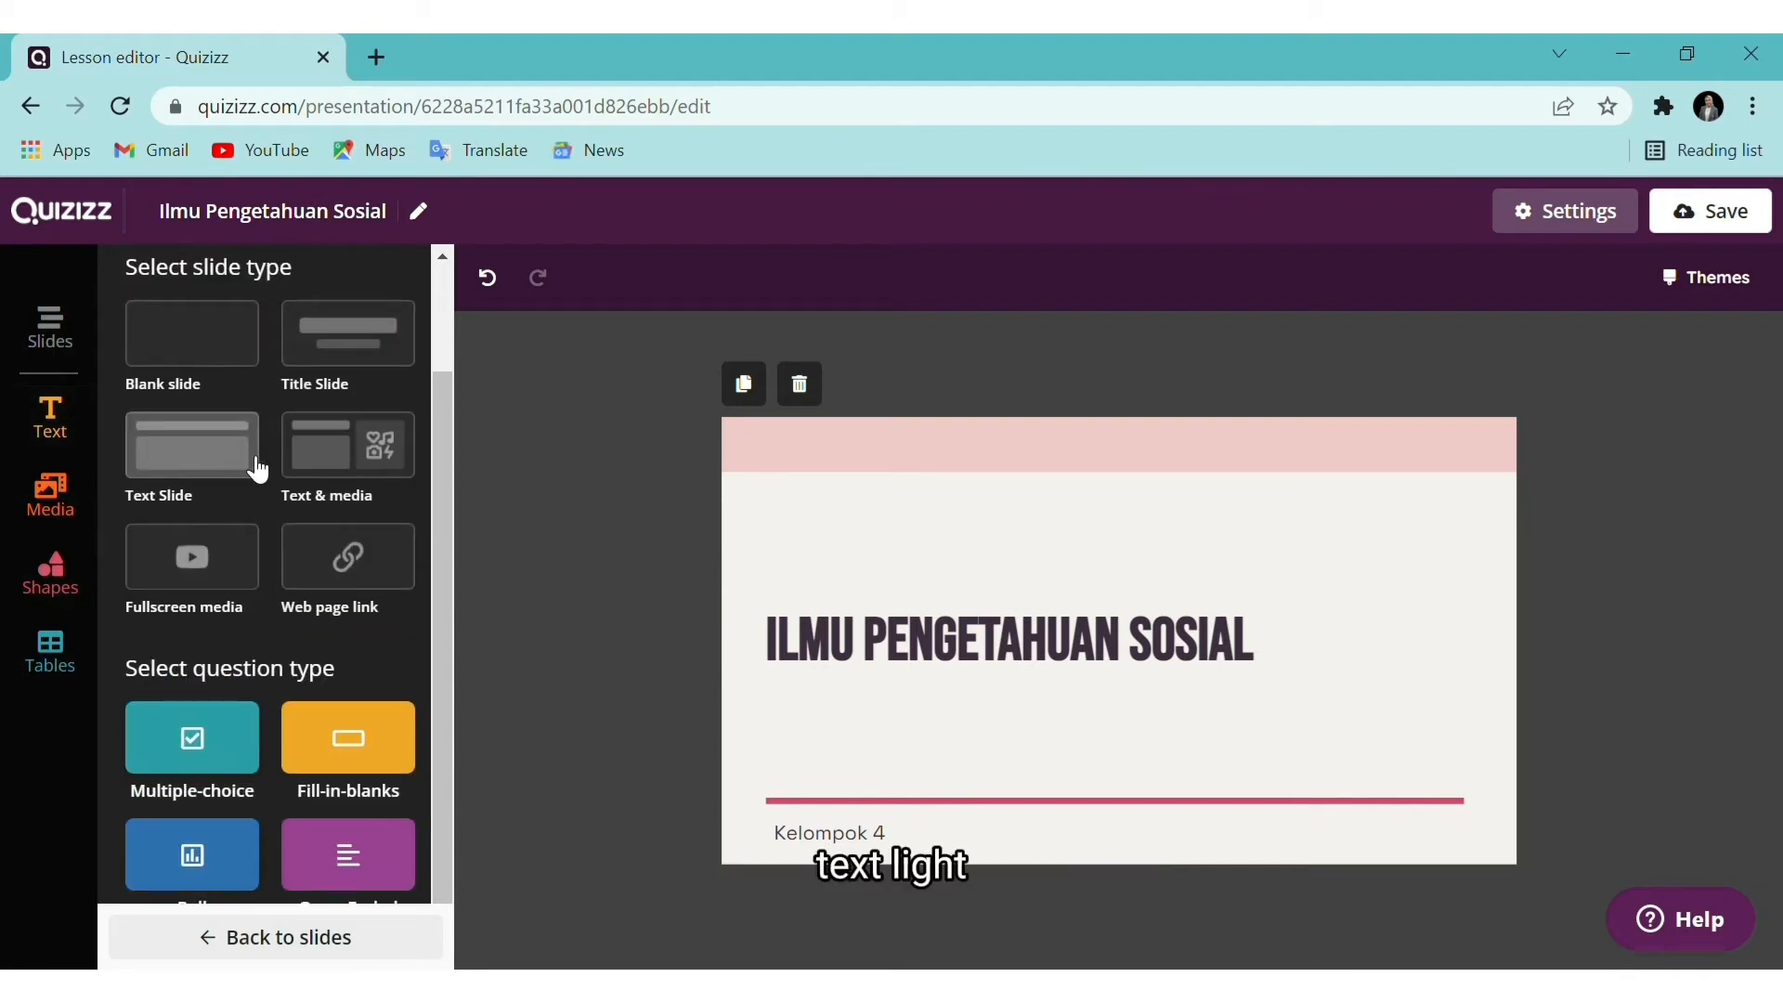
Examine the themed slide templates and compare their header, sub-header, text and quote layouts
scroll(232, 471, down, 9)
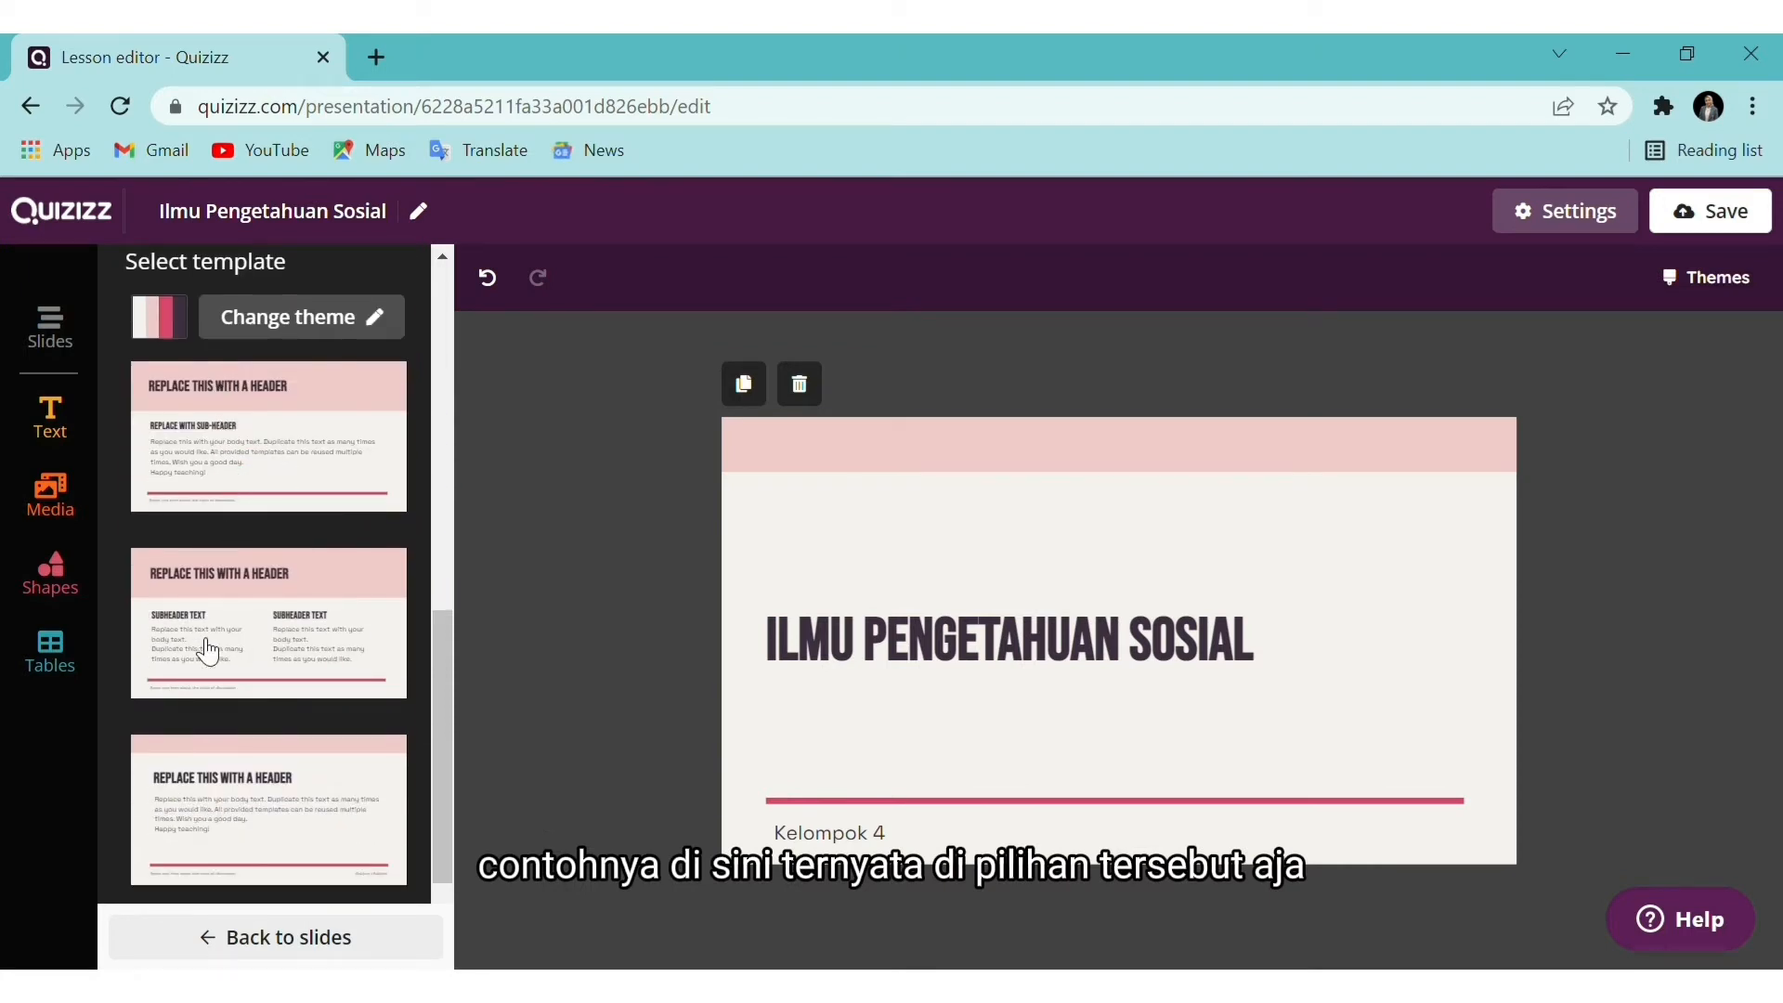
scroll(269, 771, down, 1)
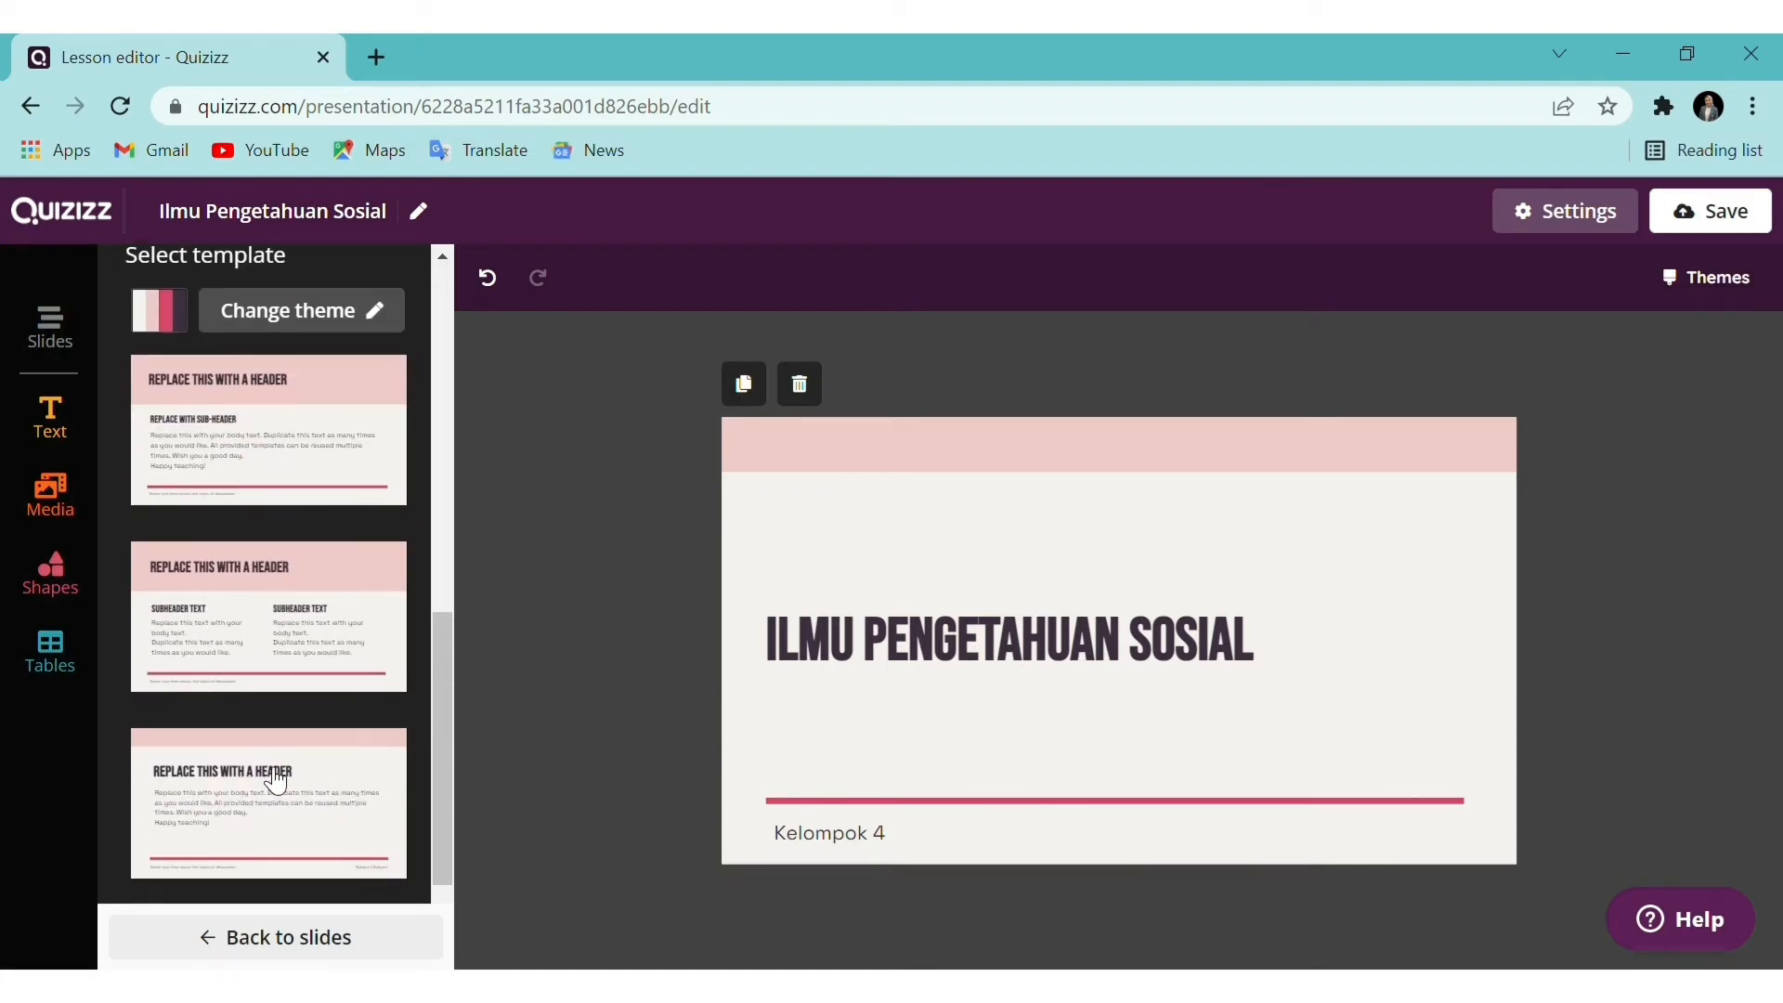
scroll(275, 780, down, 1)
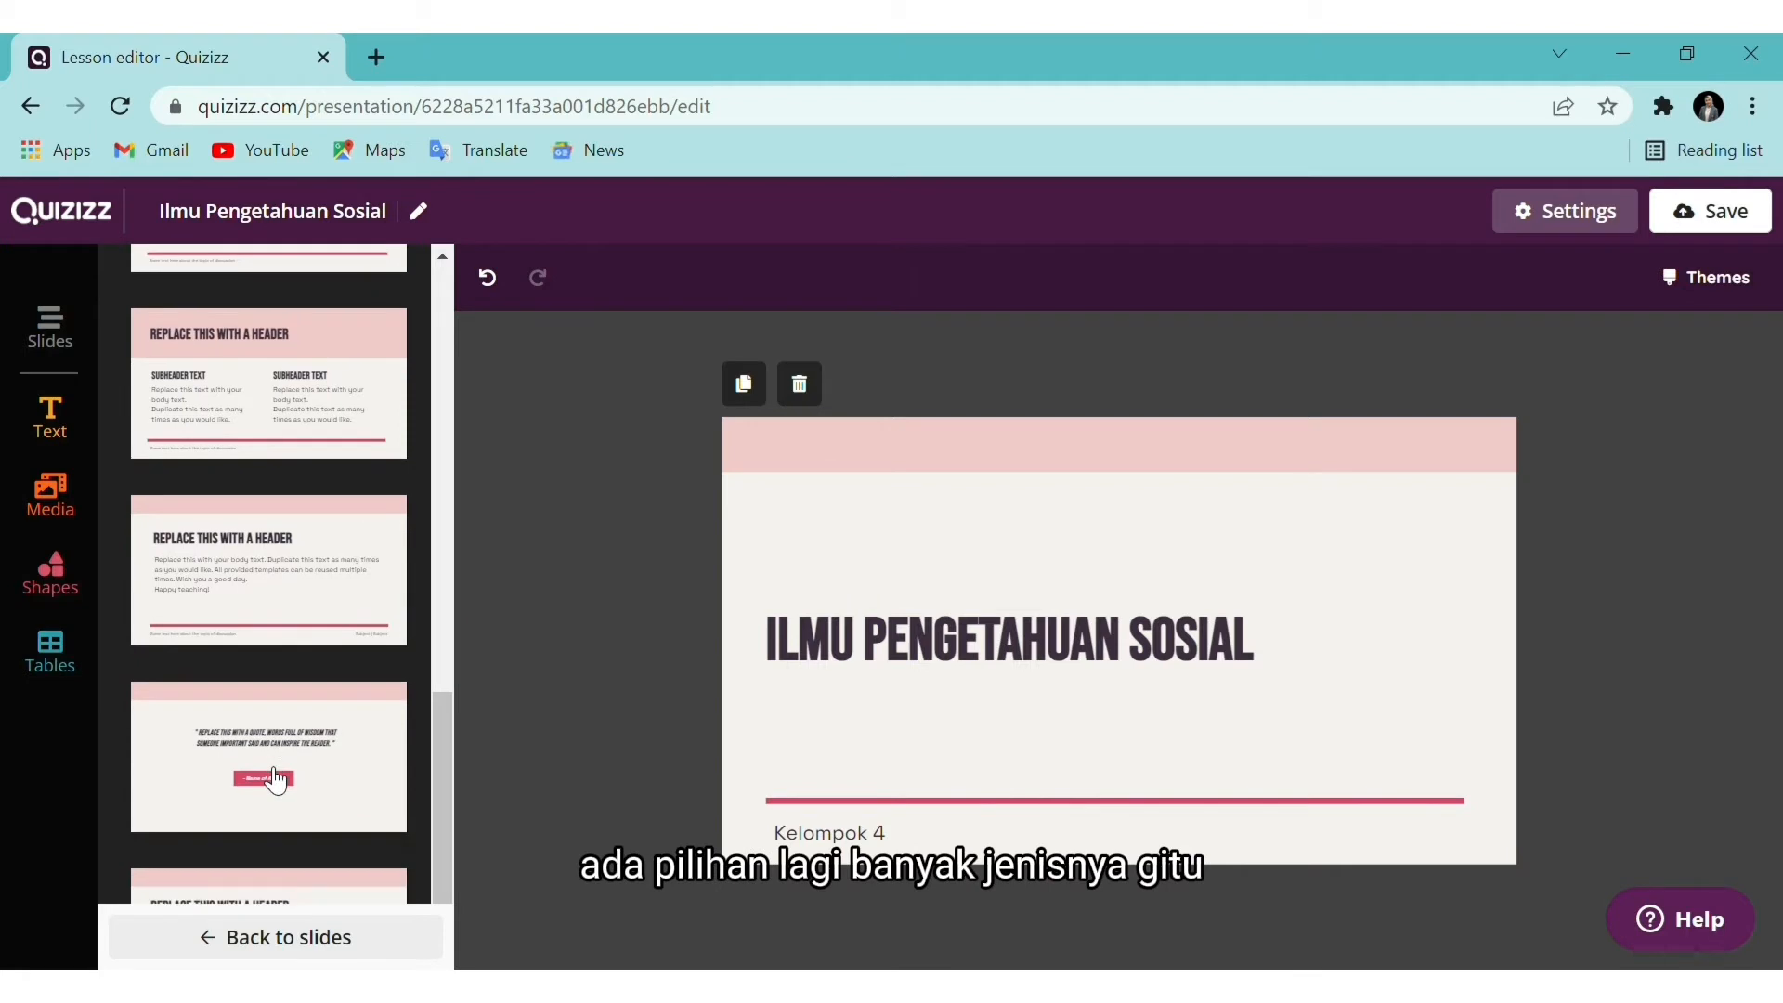
scroll(275, 780, down, 1)
scroll(275, 780, up, 4)
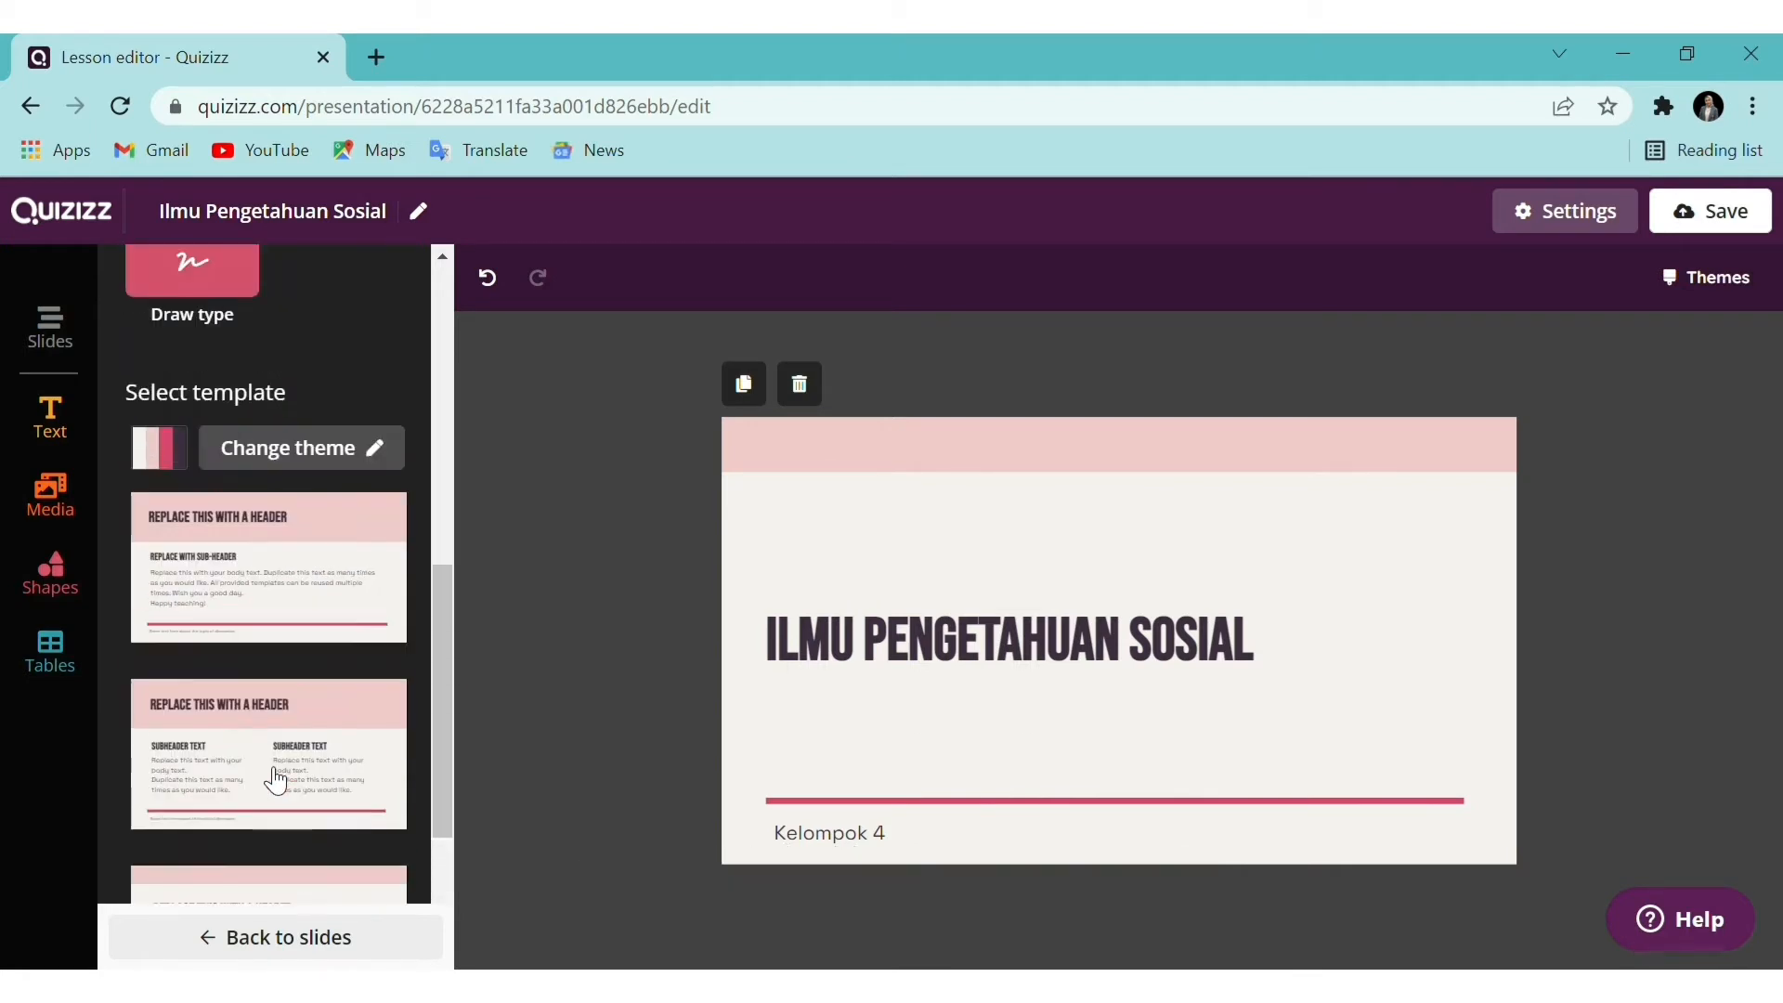
scroll(274, 780, up, 1)
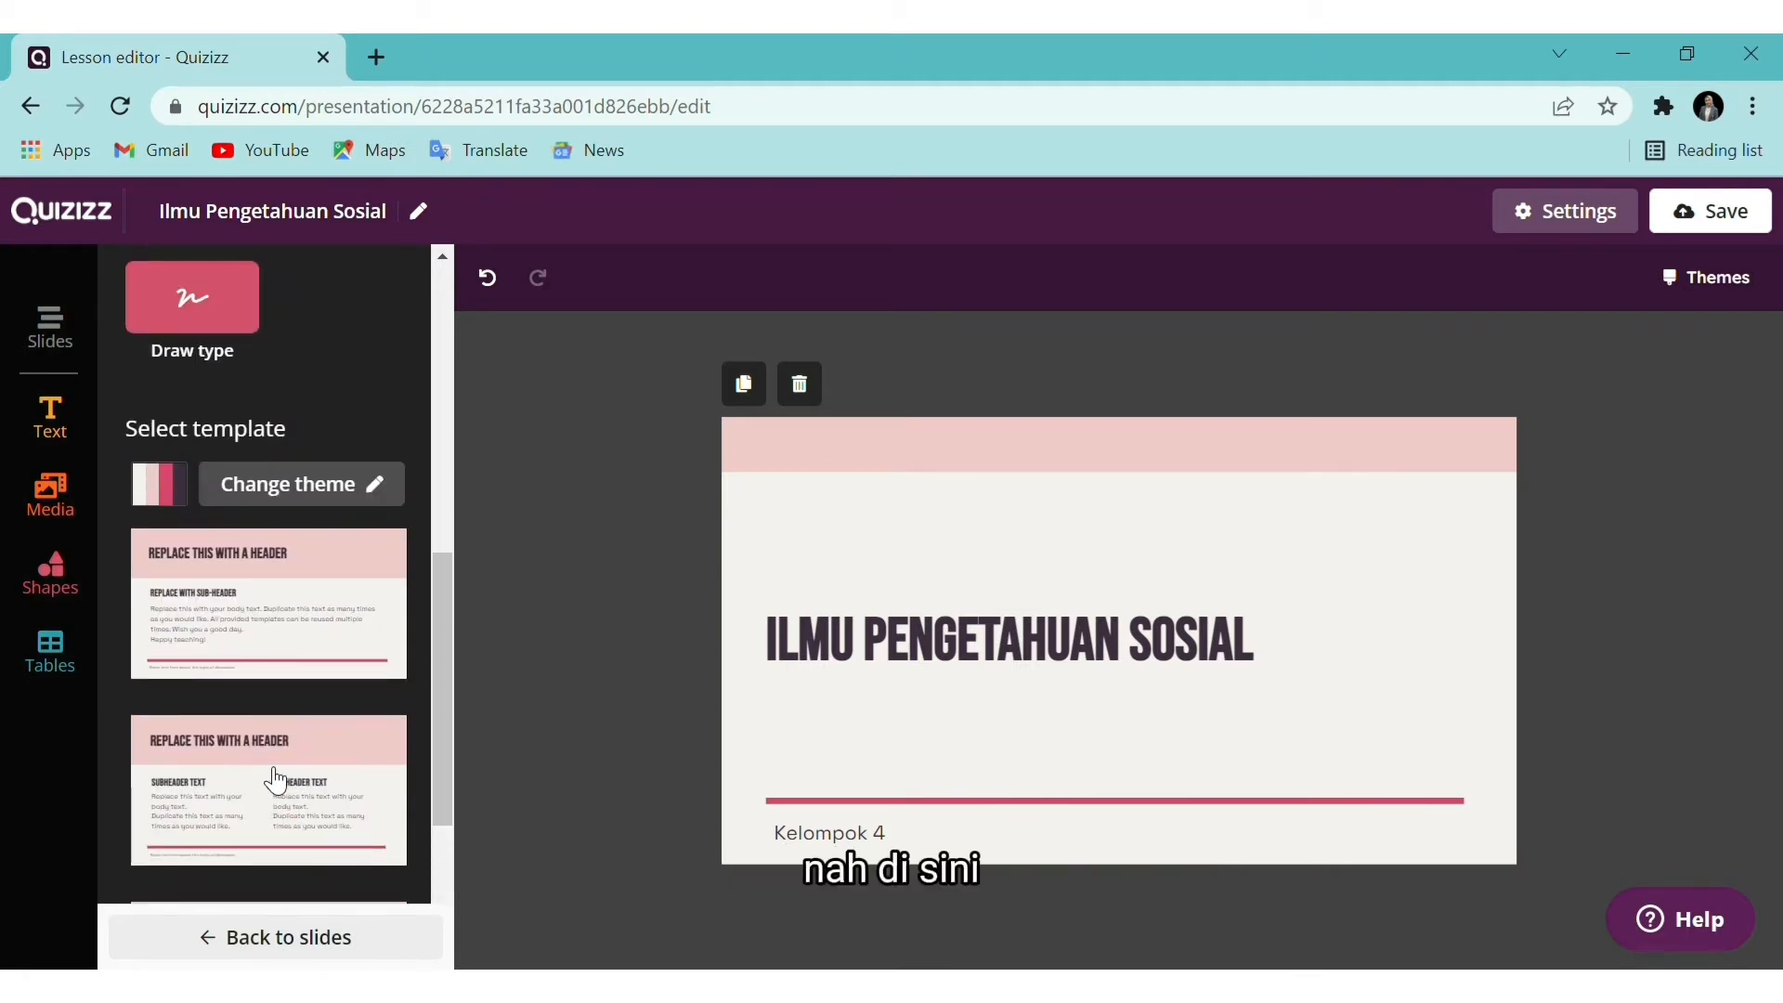
scroll(274, 780, down, 2)
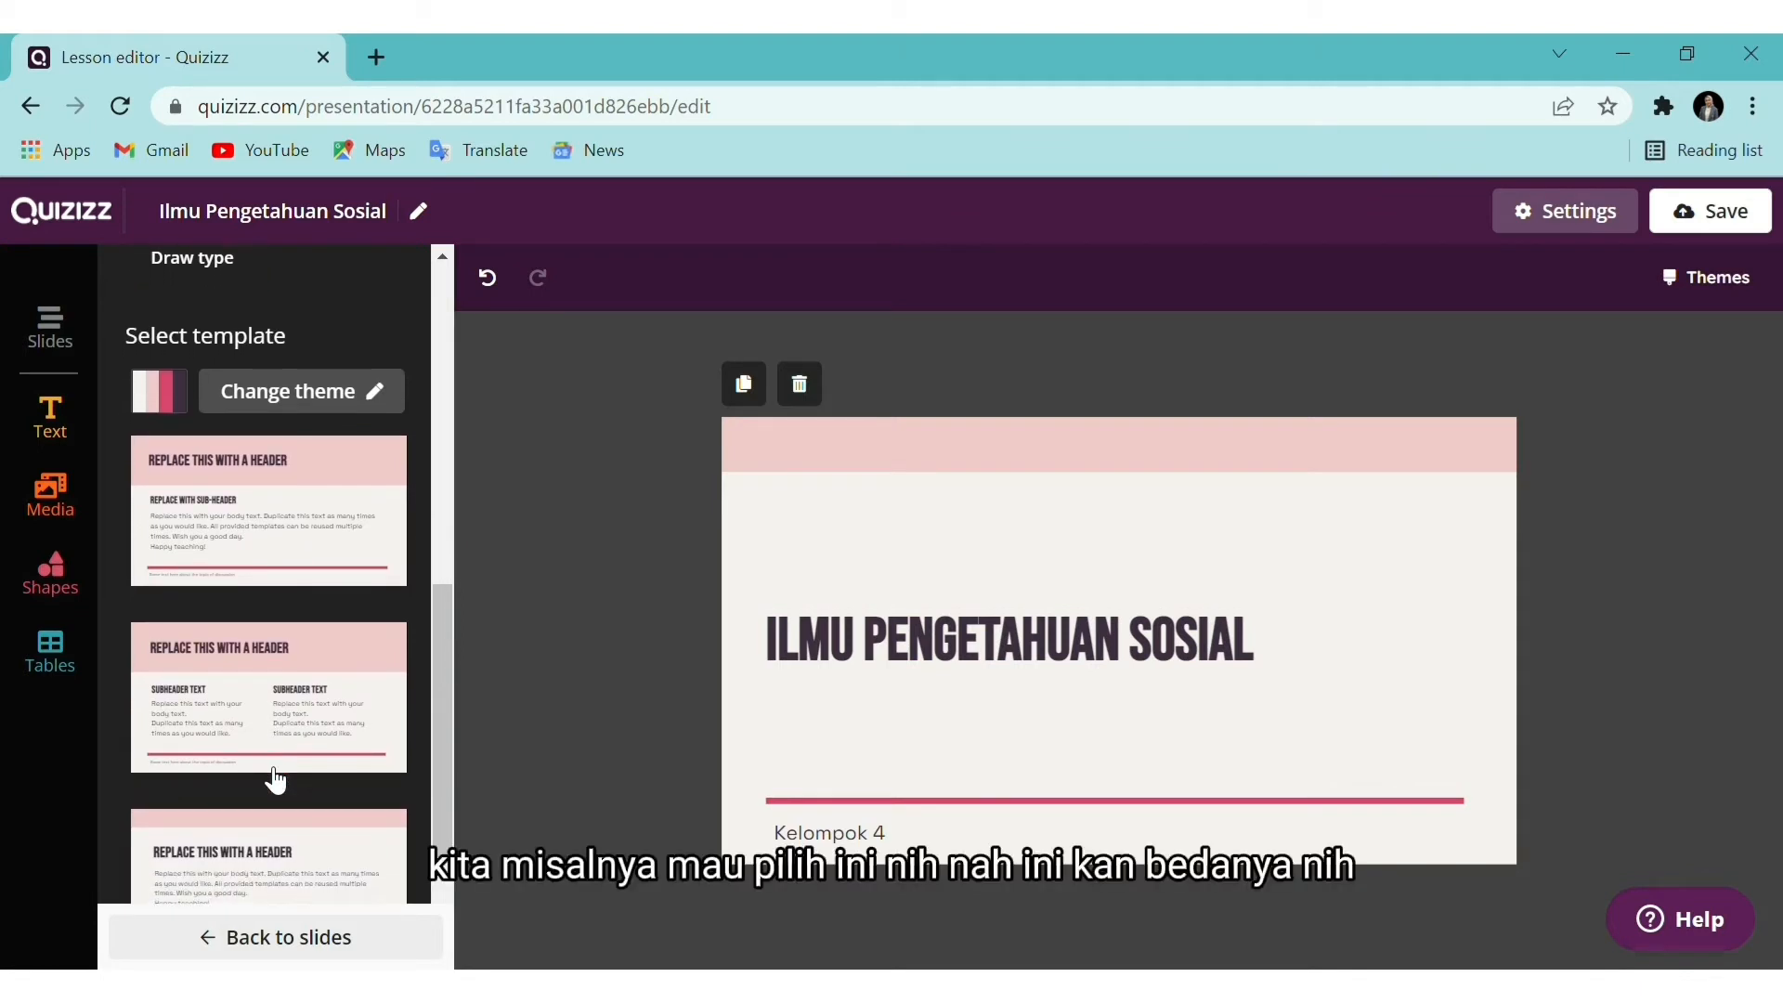
scroll(275, 778, up, 2)
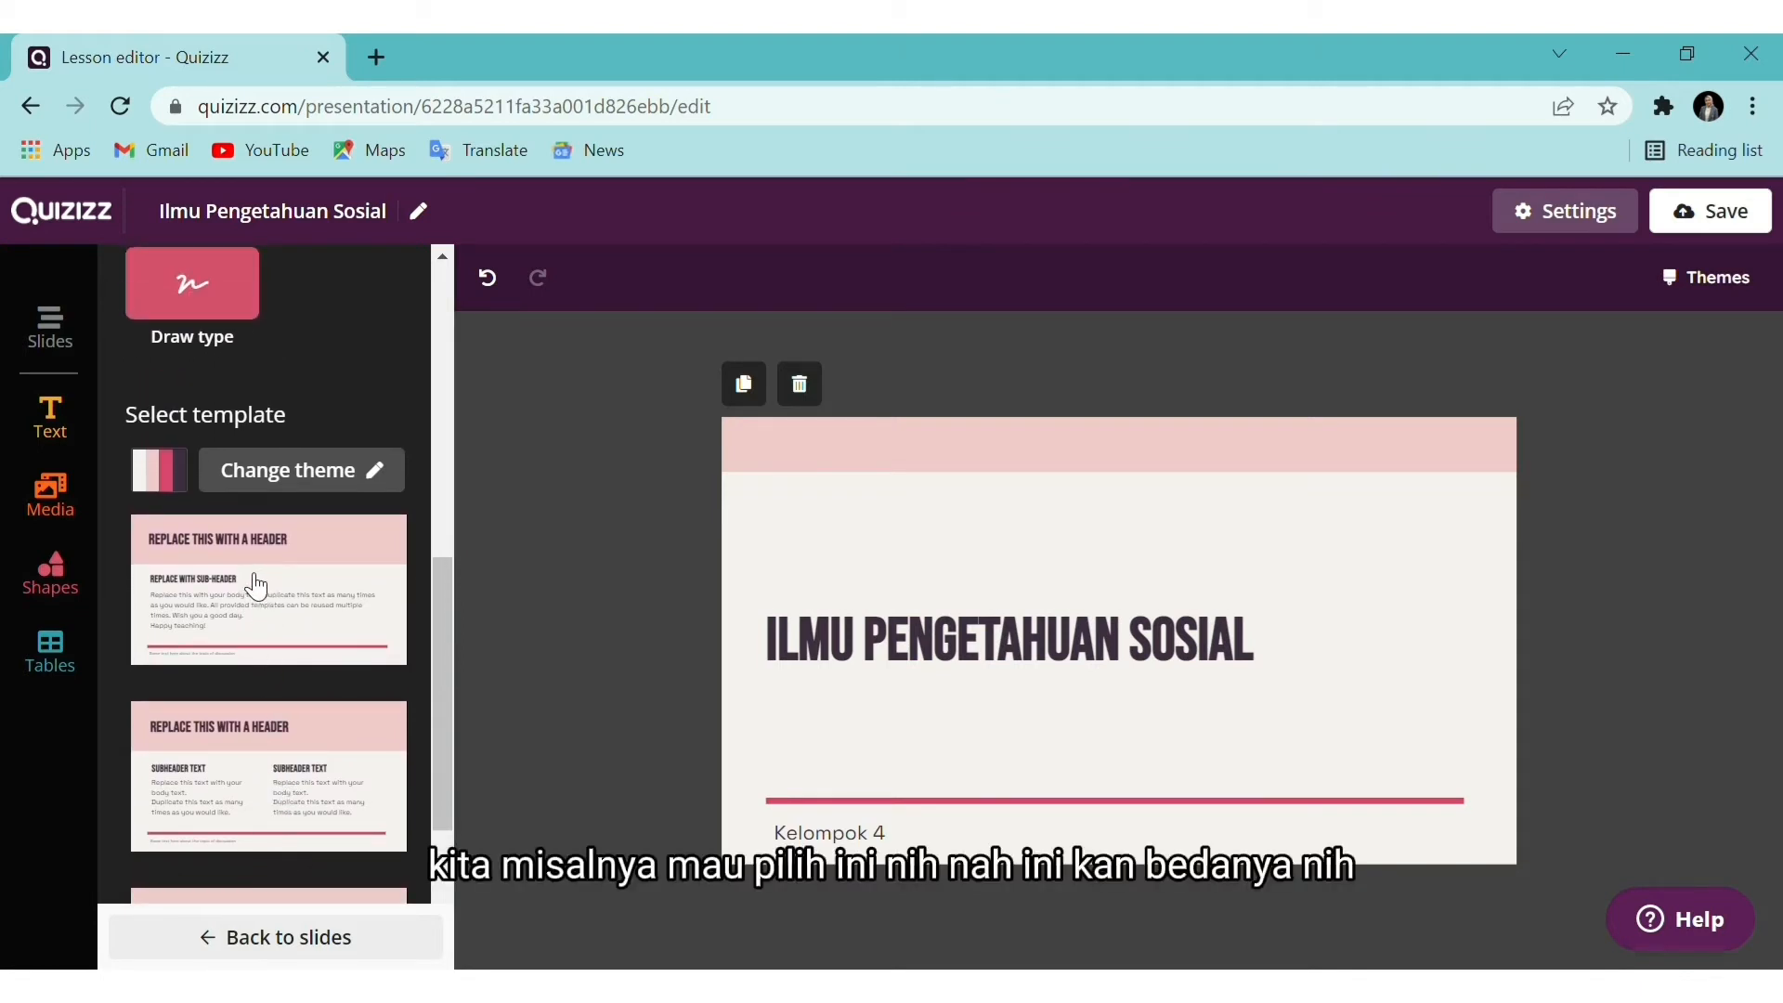
scroll(234, 595, down, 1)
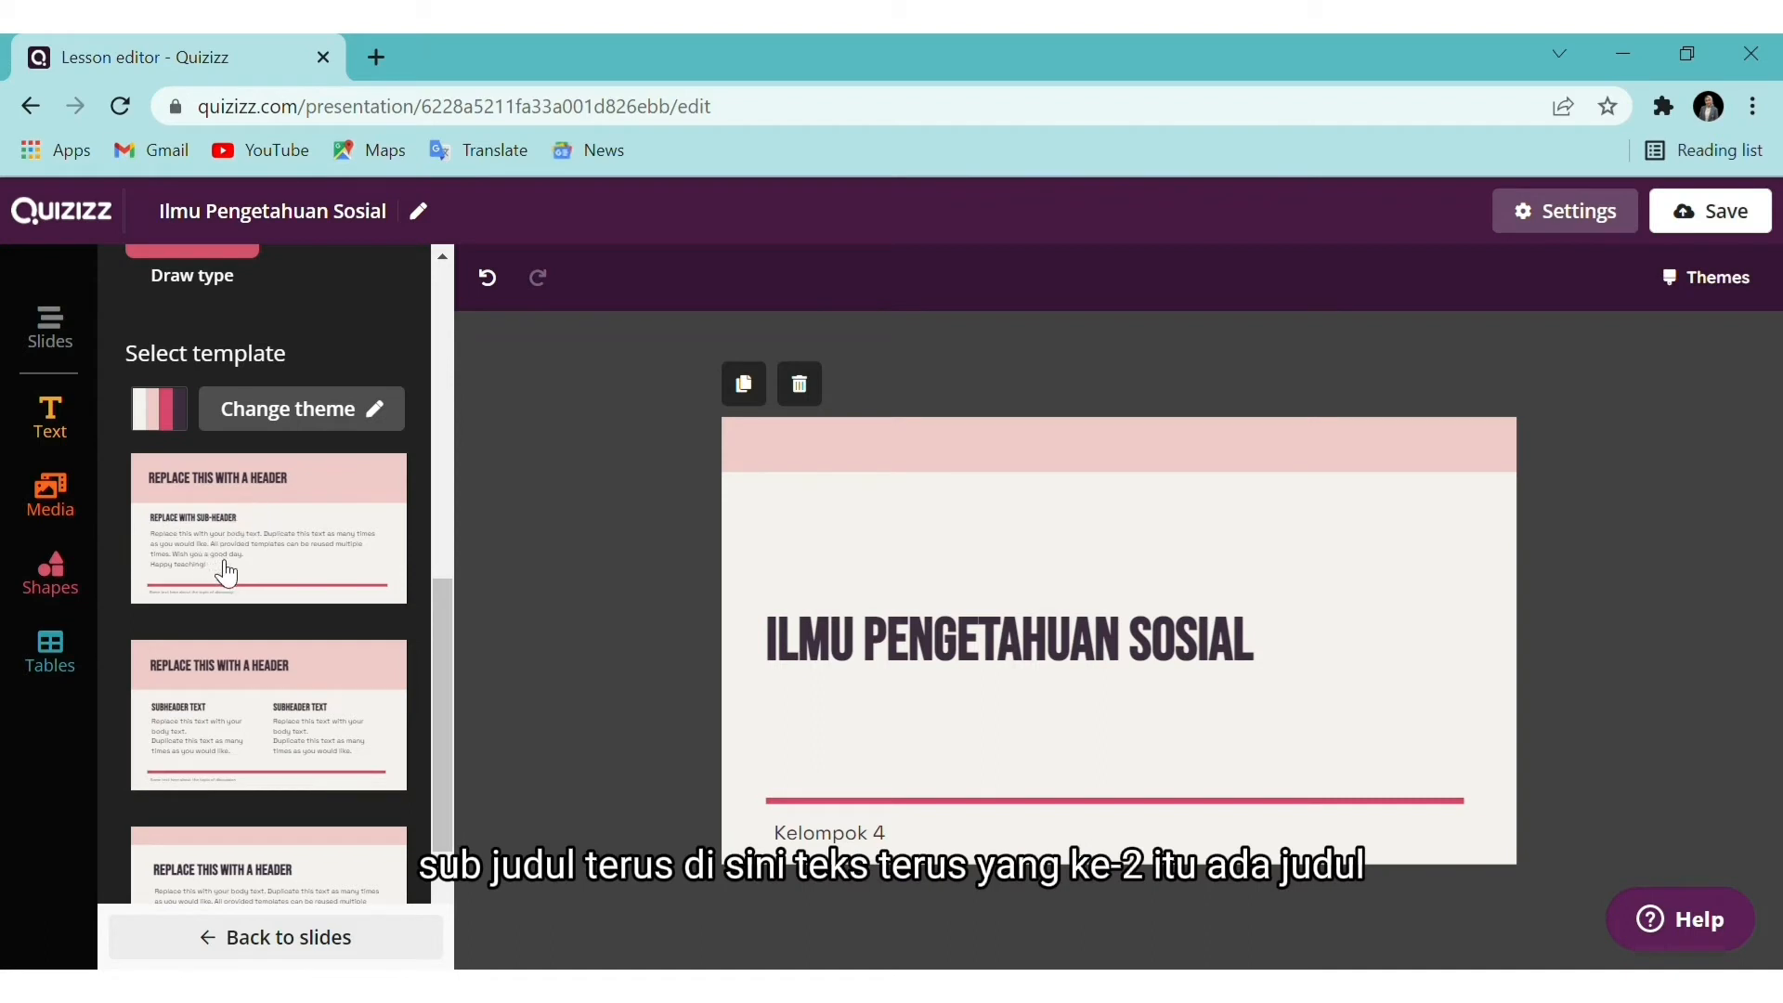
scroll(201, 733, down, 1)
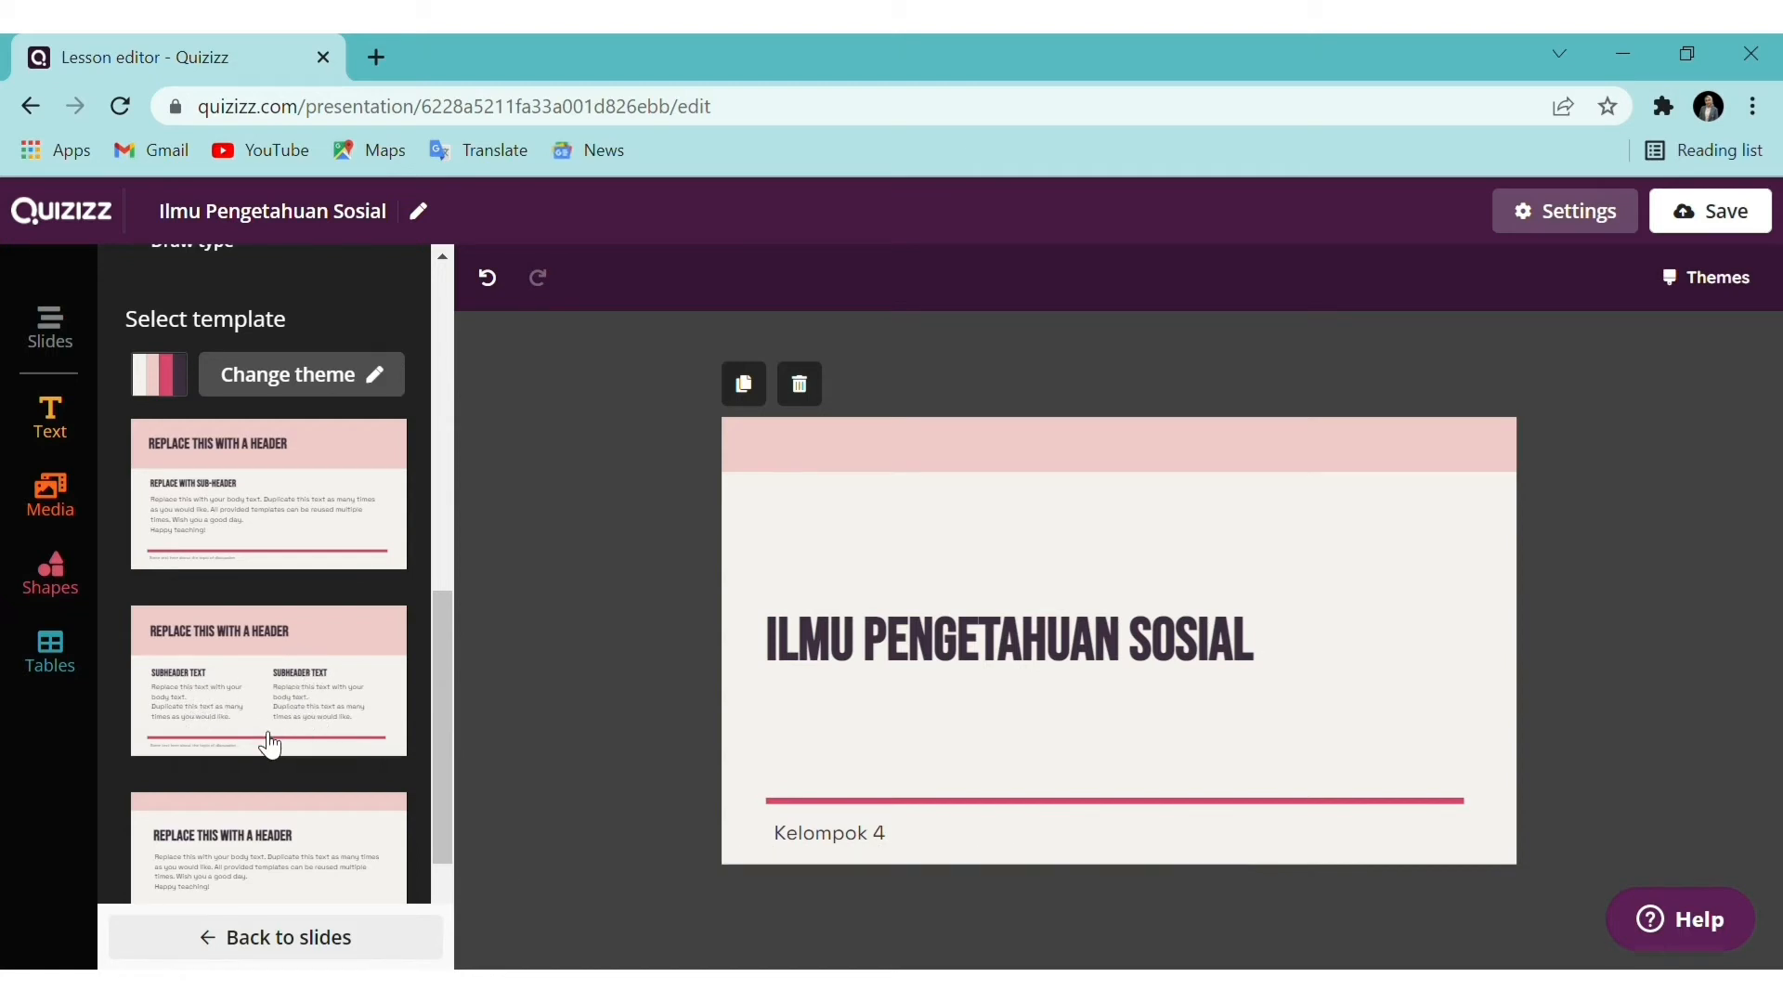
scroll(269, 745, down, 5)
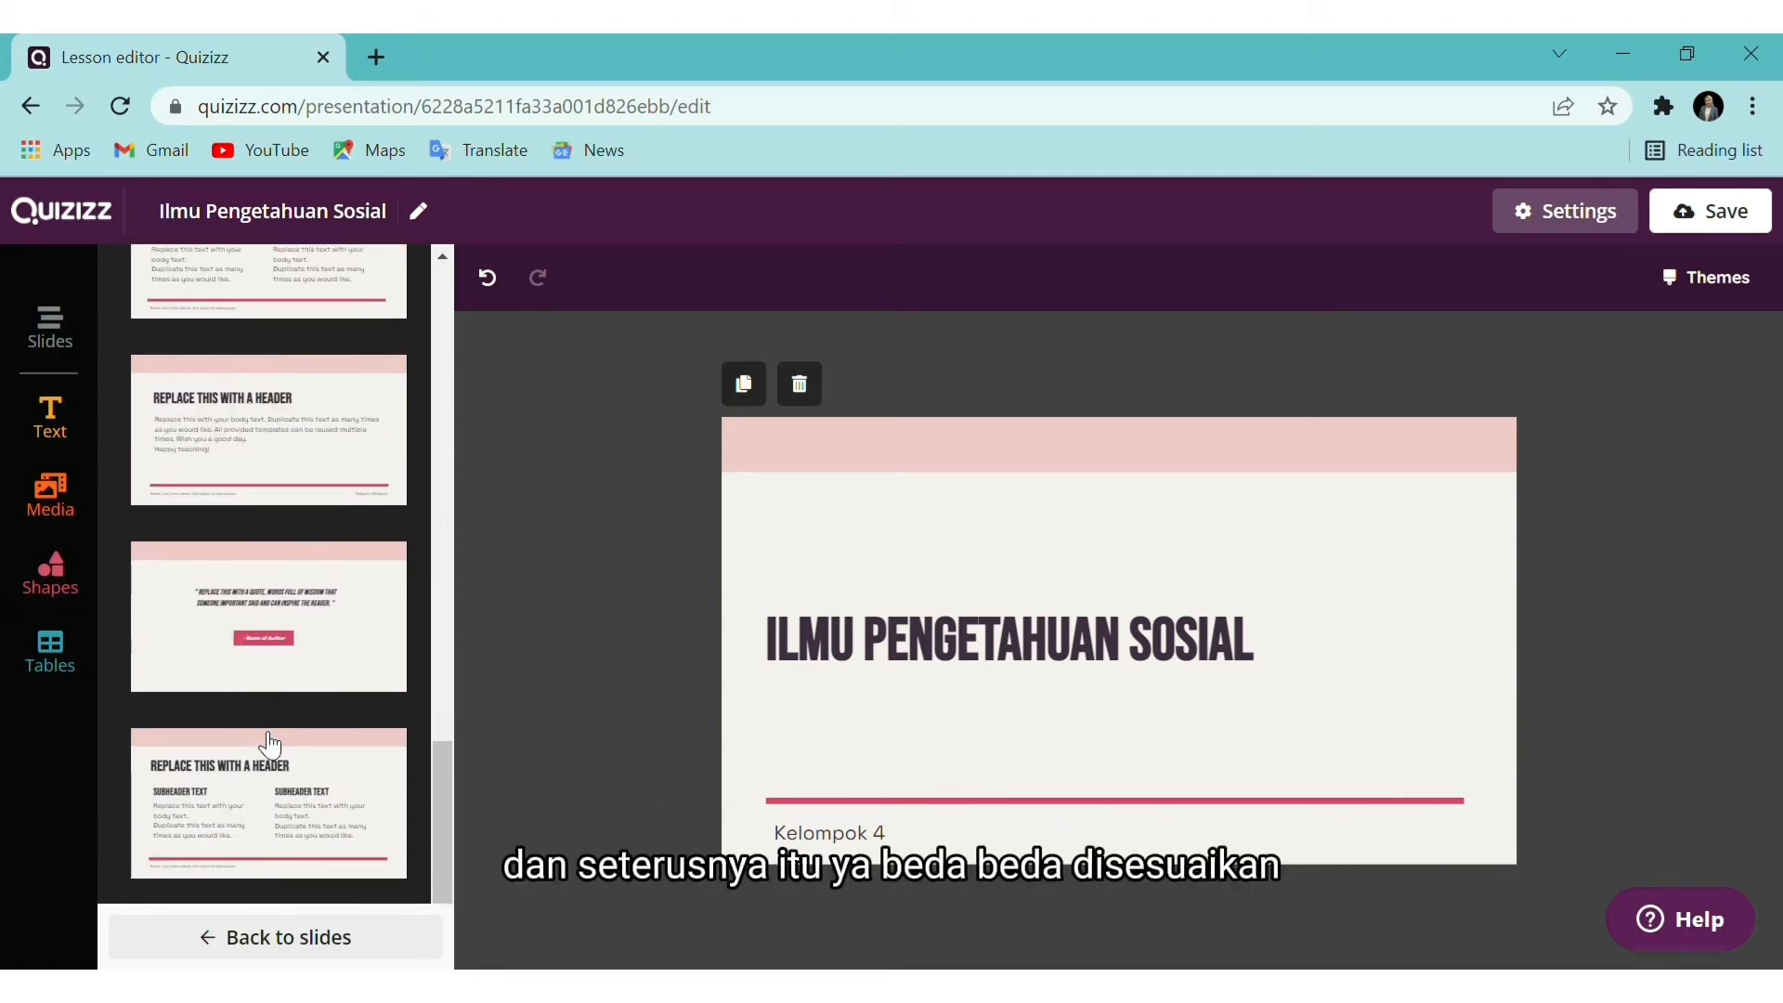
scroll(269, 744, up, 3)
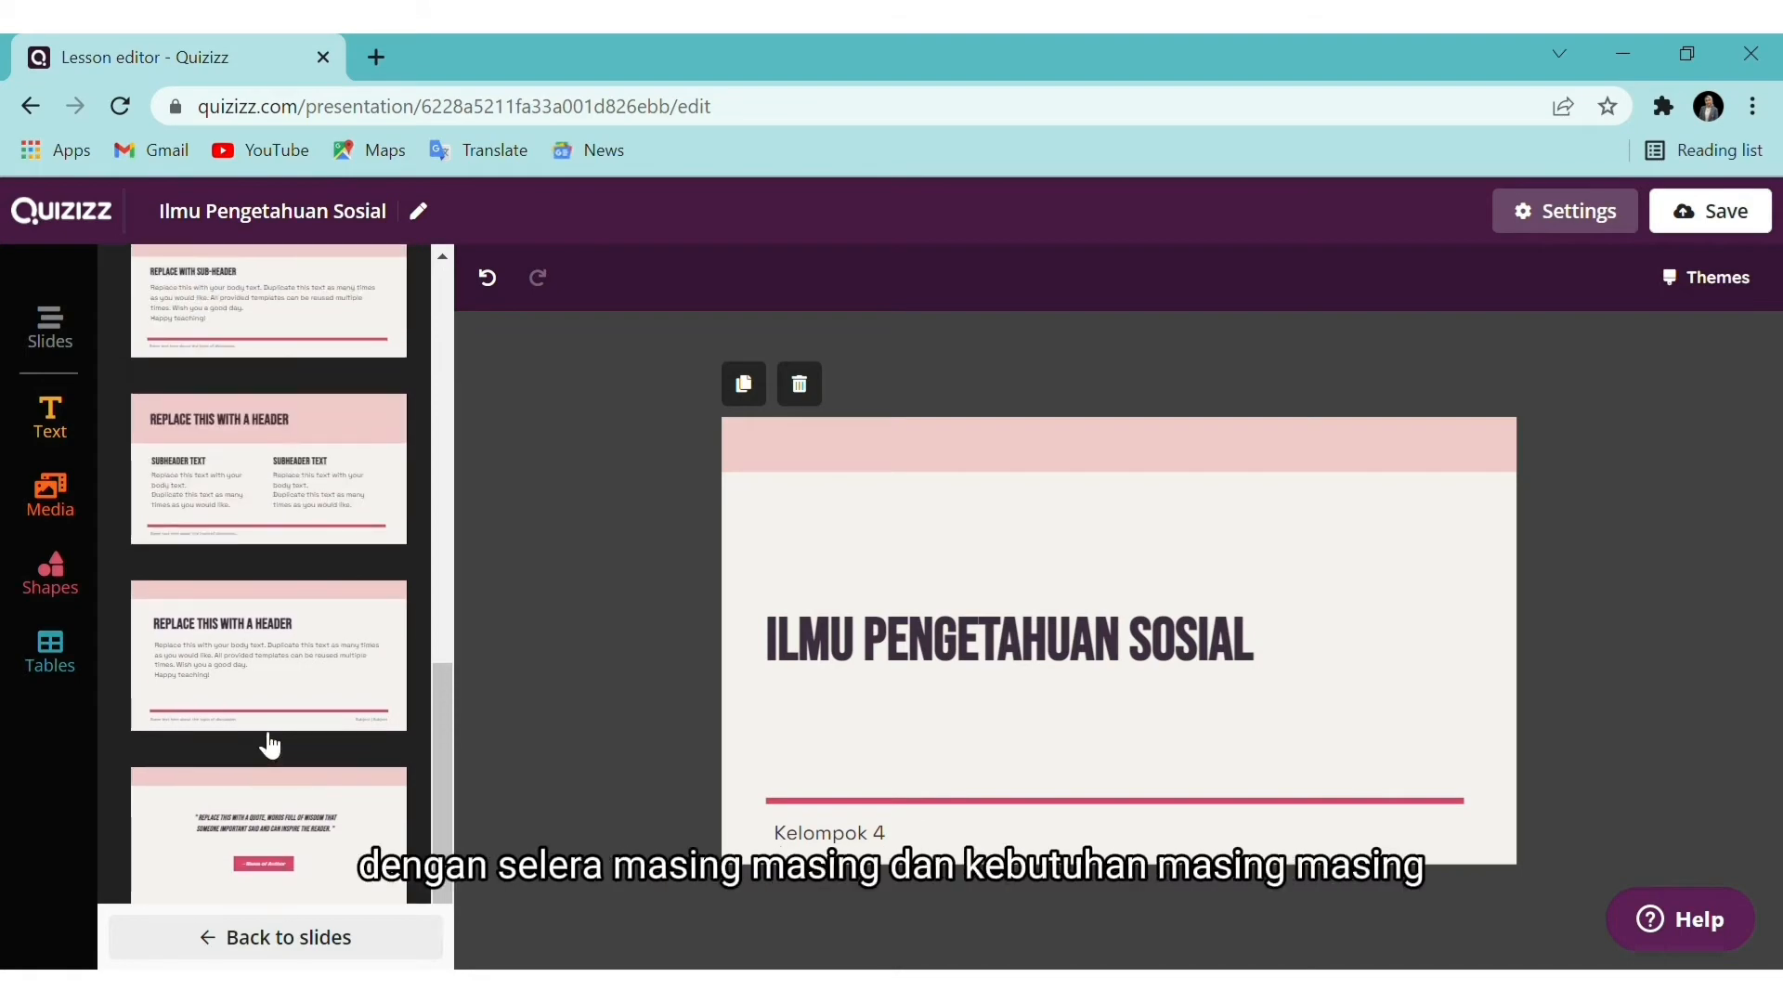
scroll(269, 744, up, 2)
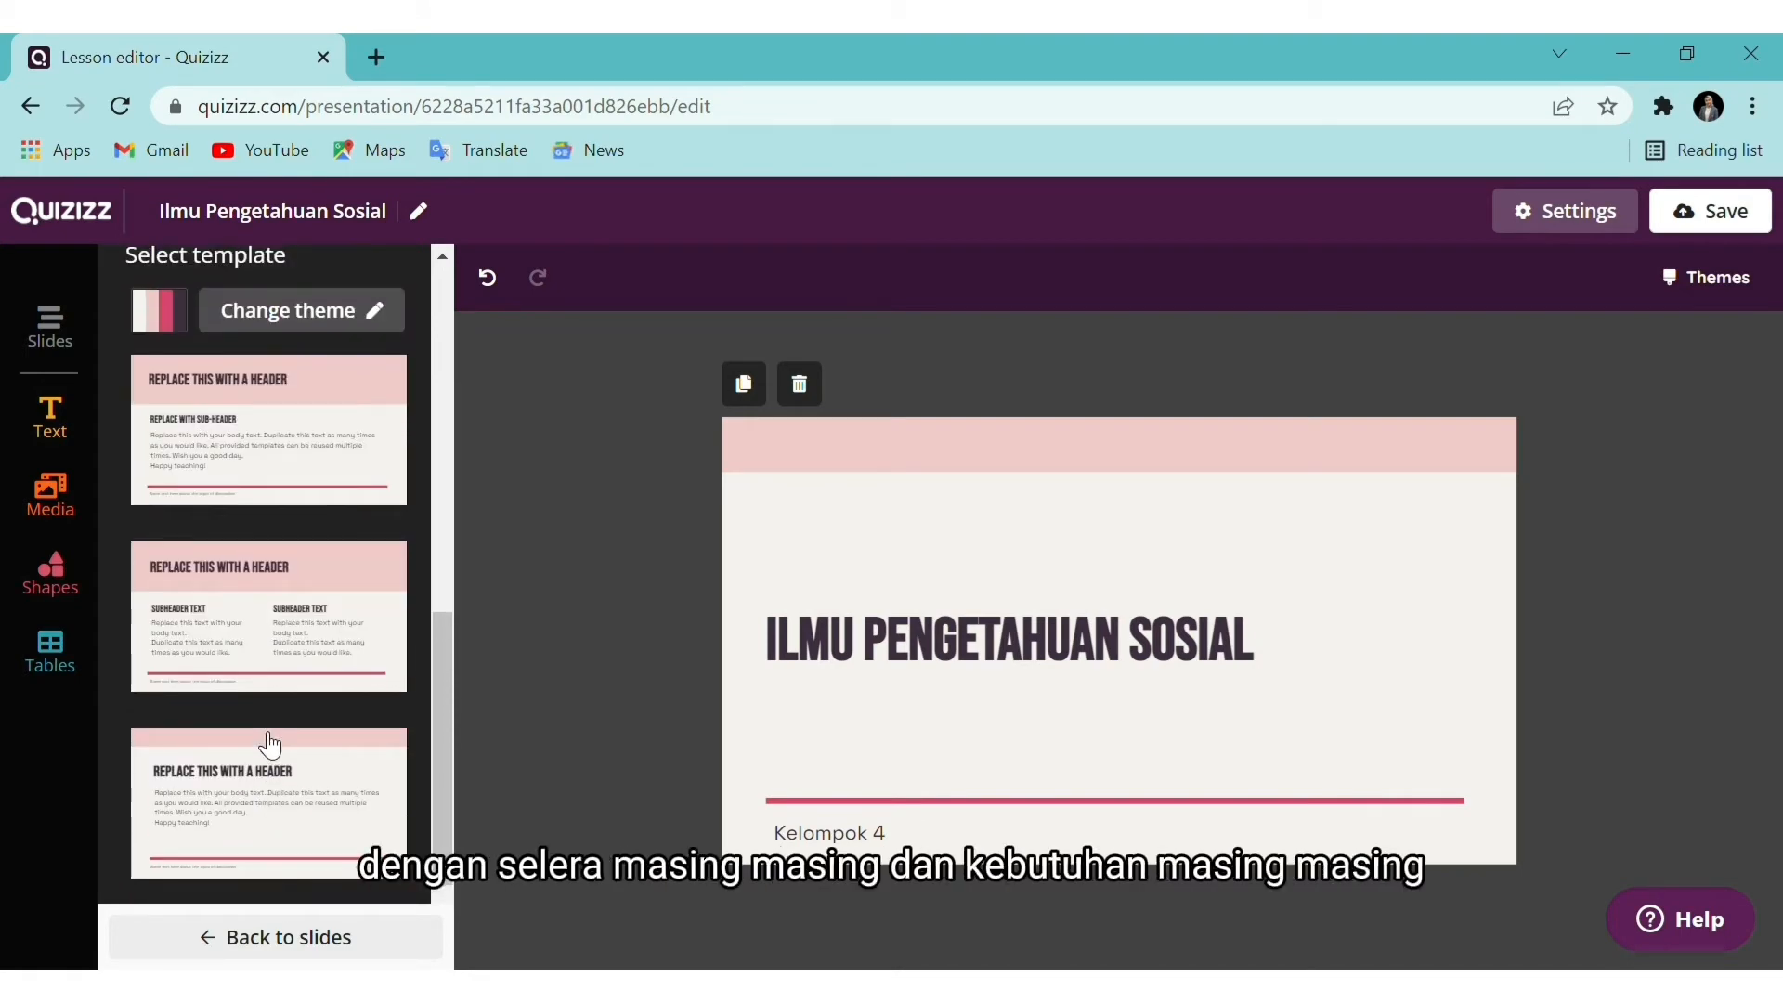
Add a slide from the template with a header, one sub-header and body text, and replace its header with "JUDUL"
click(321, 422)
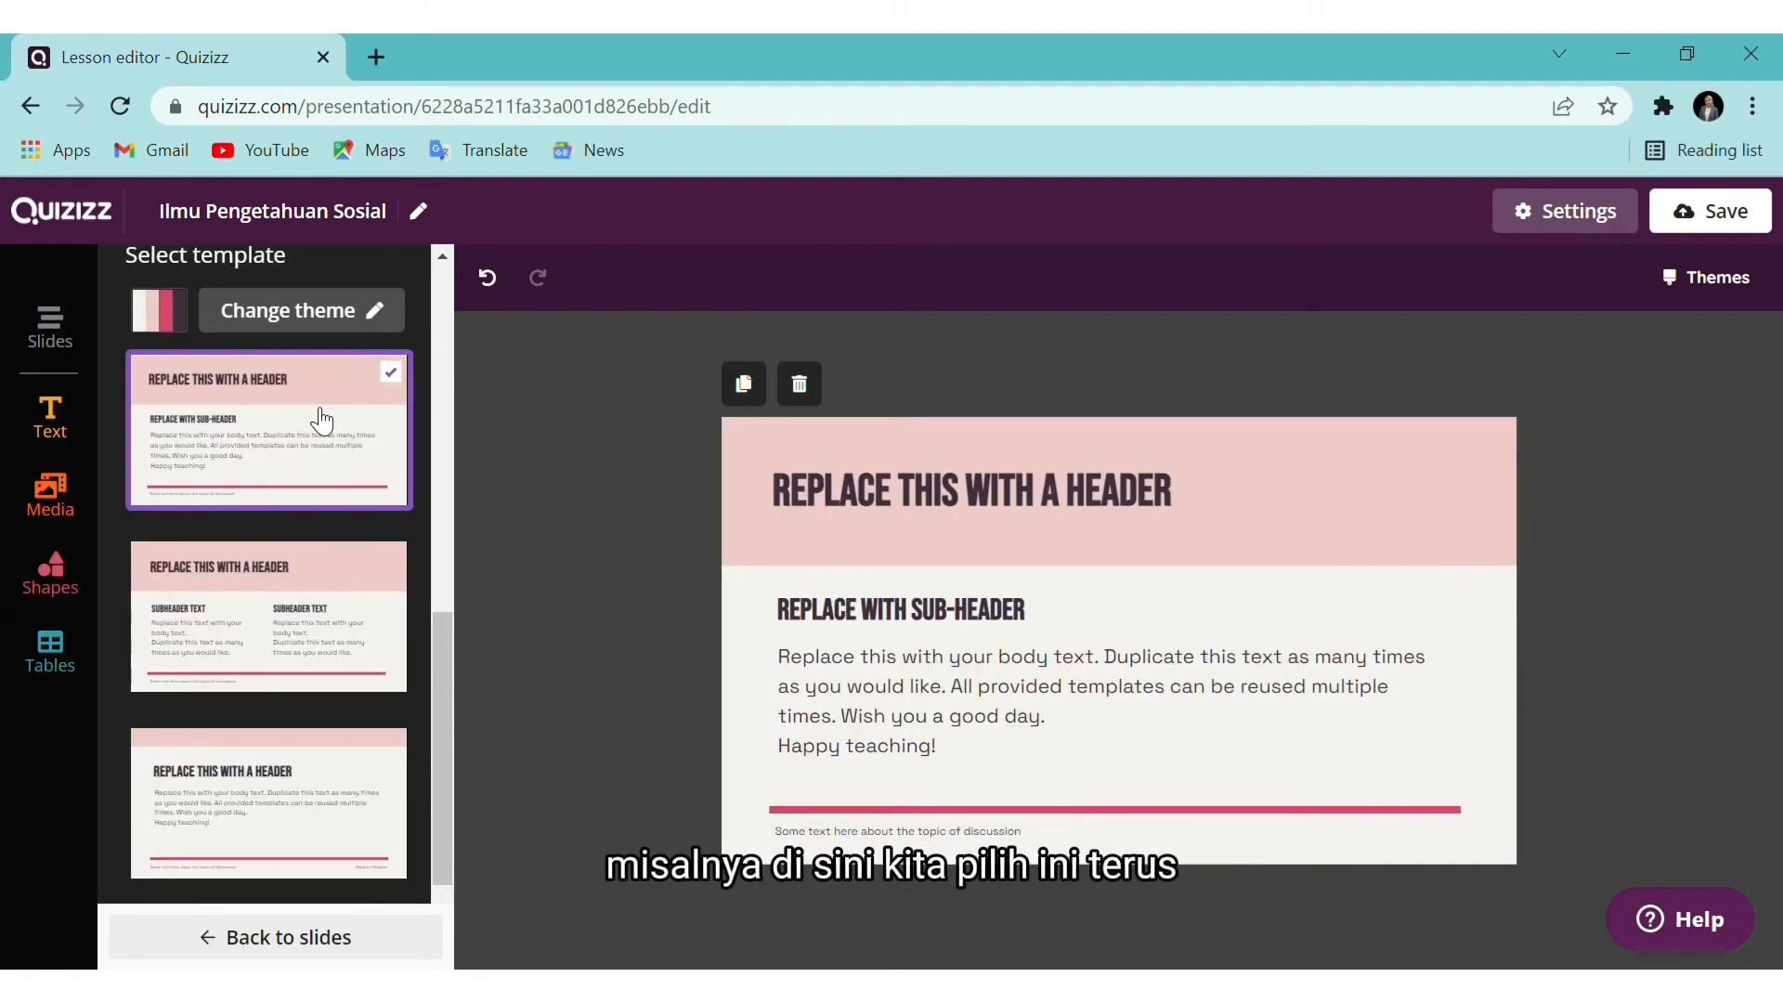
click(977, 506)
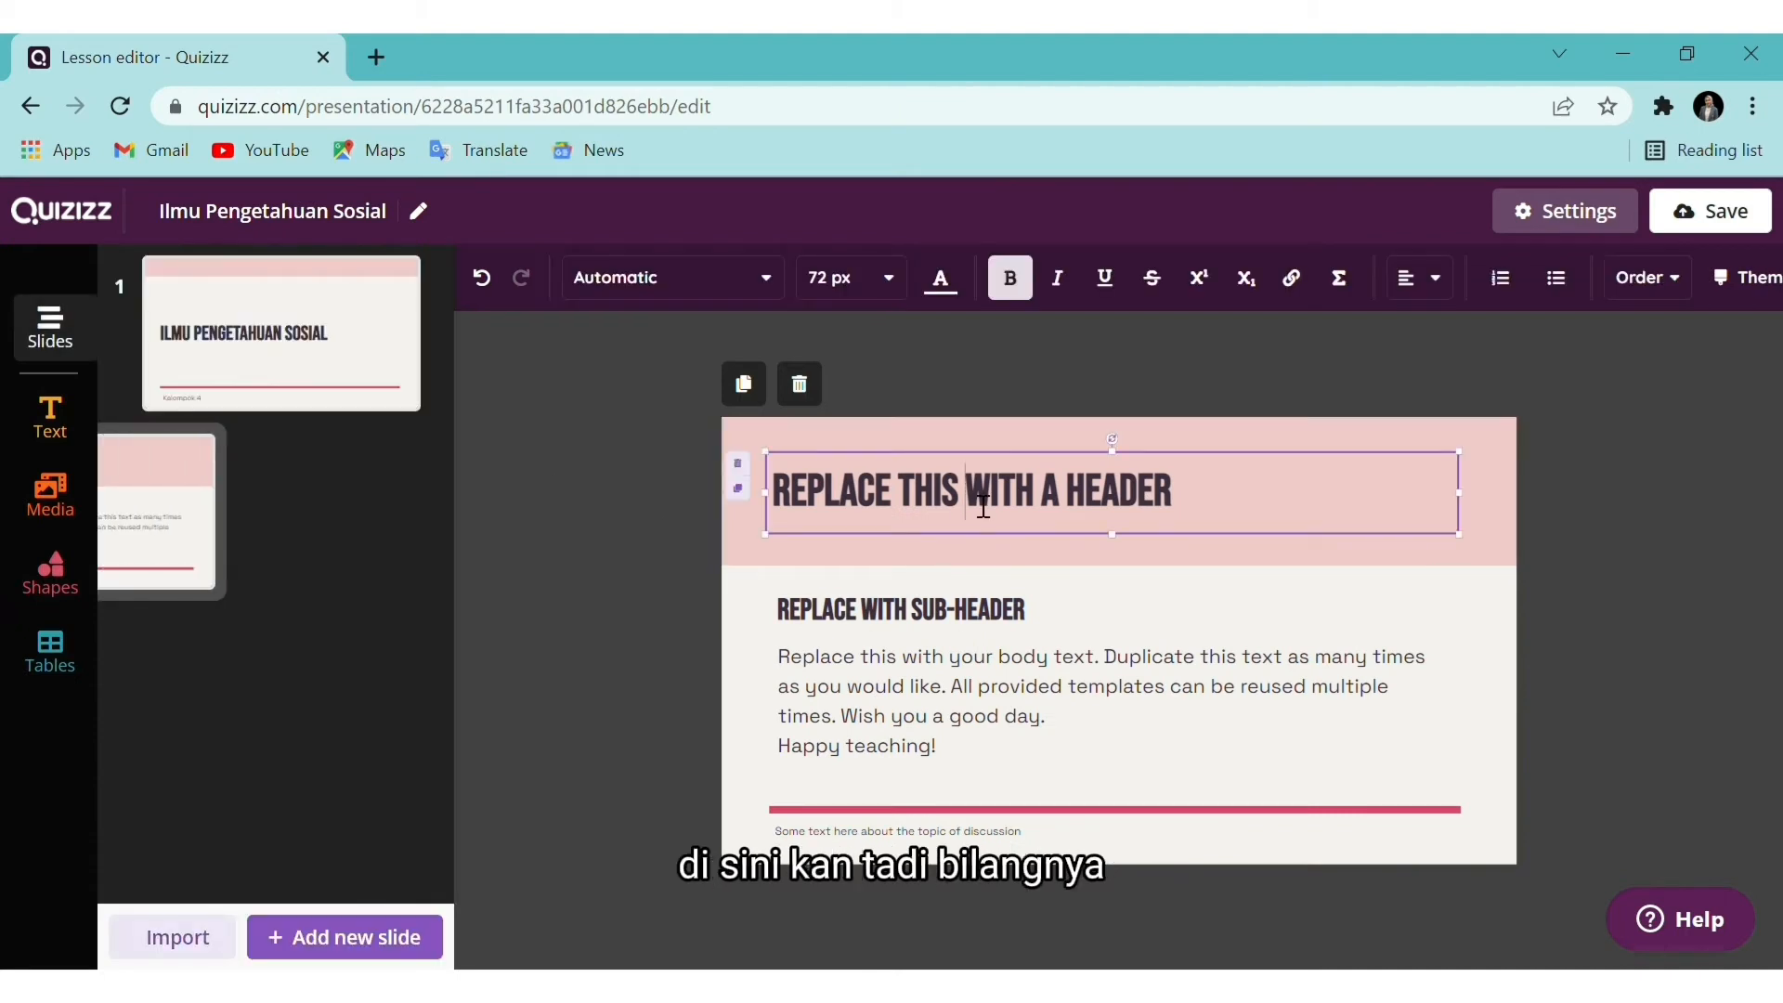
drag(1218, 513, 792, 530)
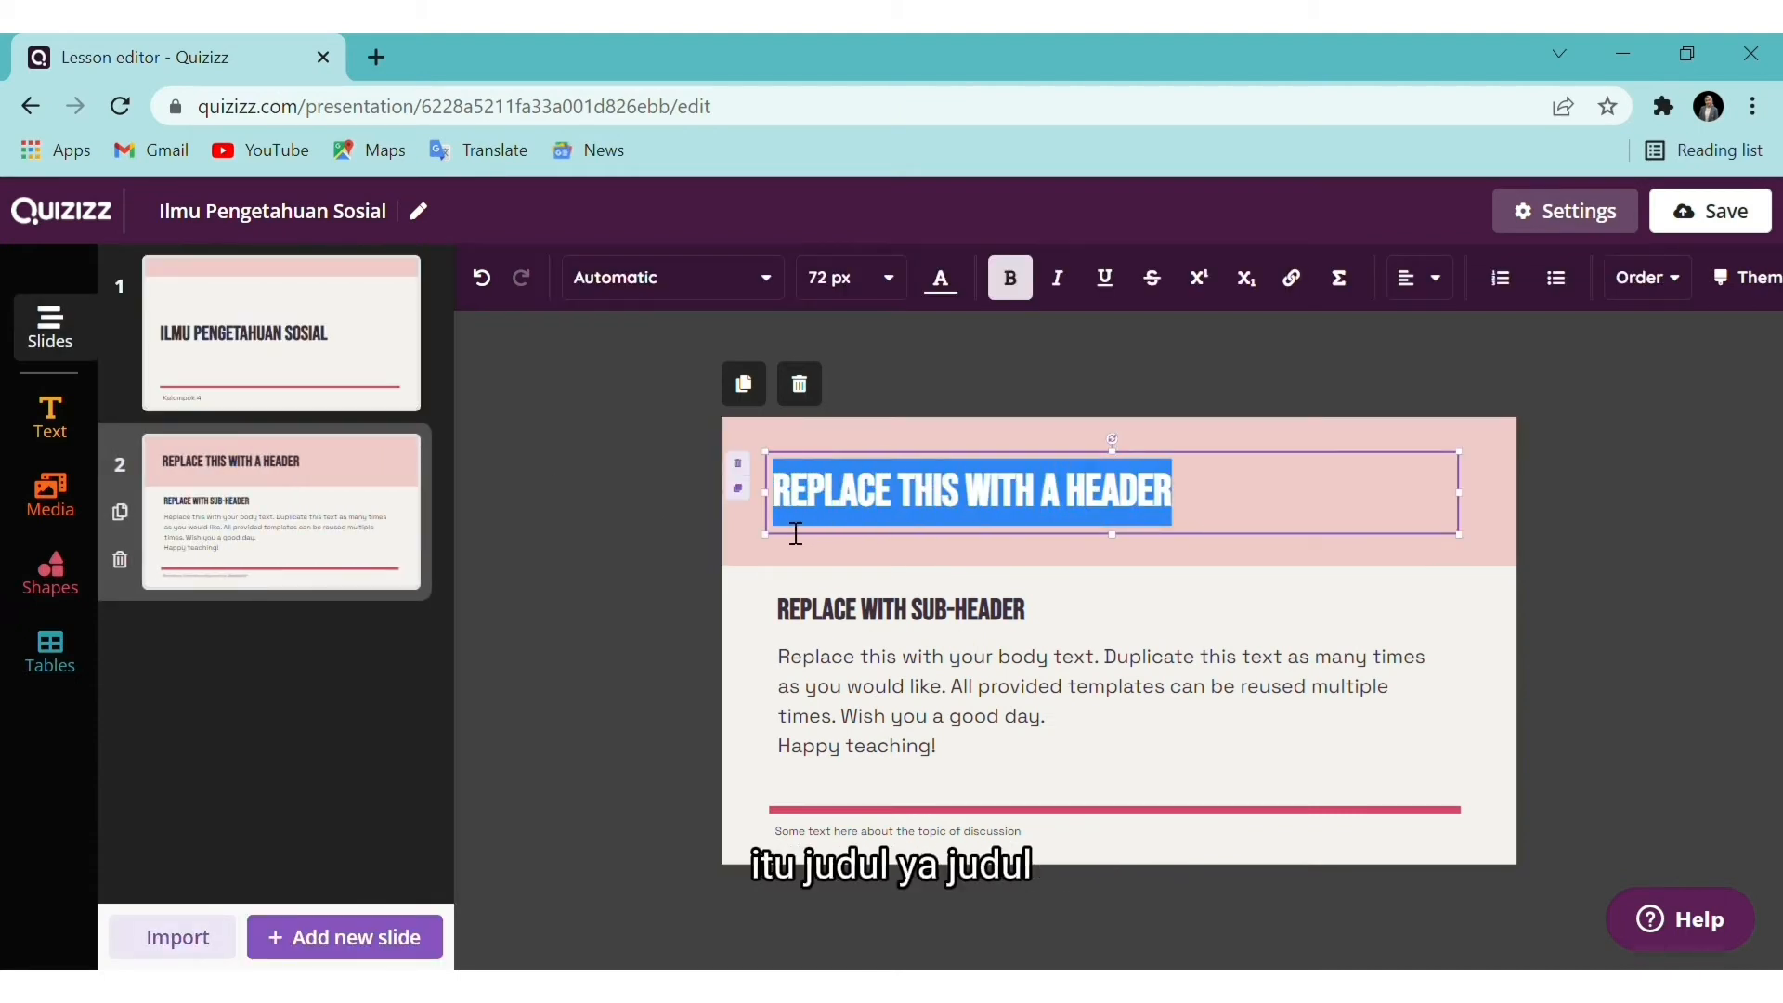
text(JUDUL)
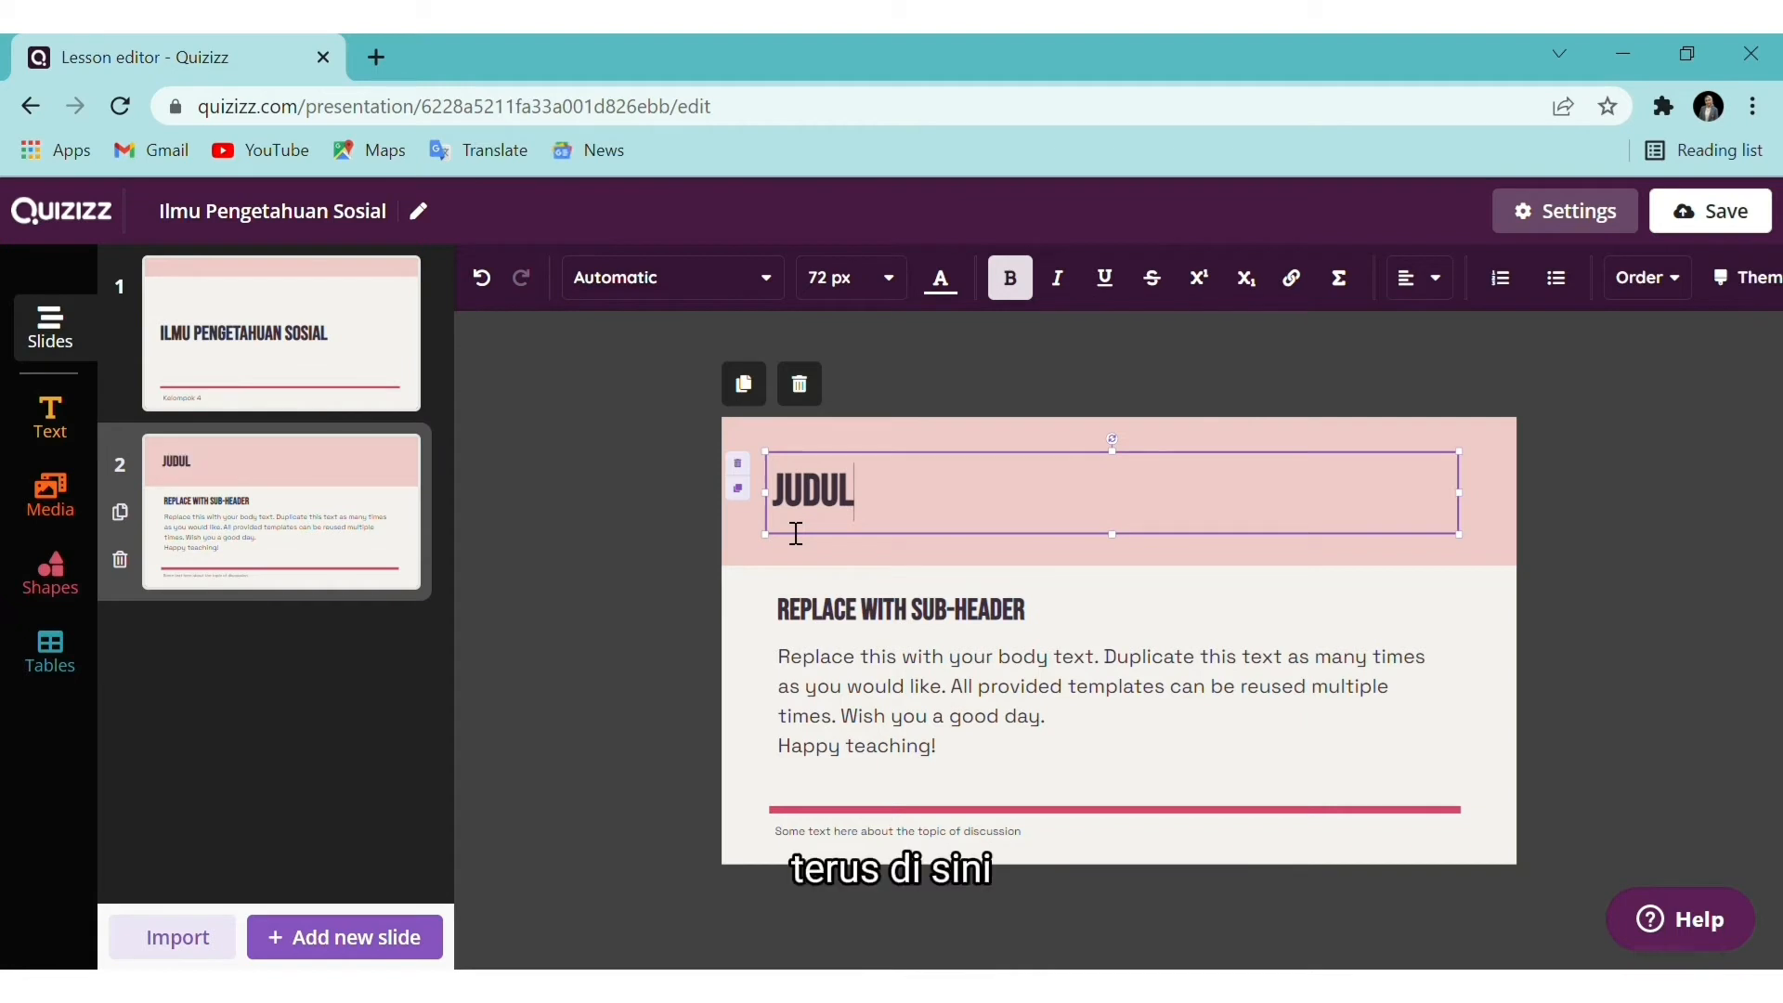
Replace the sub-header text on the second slide with "SUB-JUDUL"
click(901, 622)
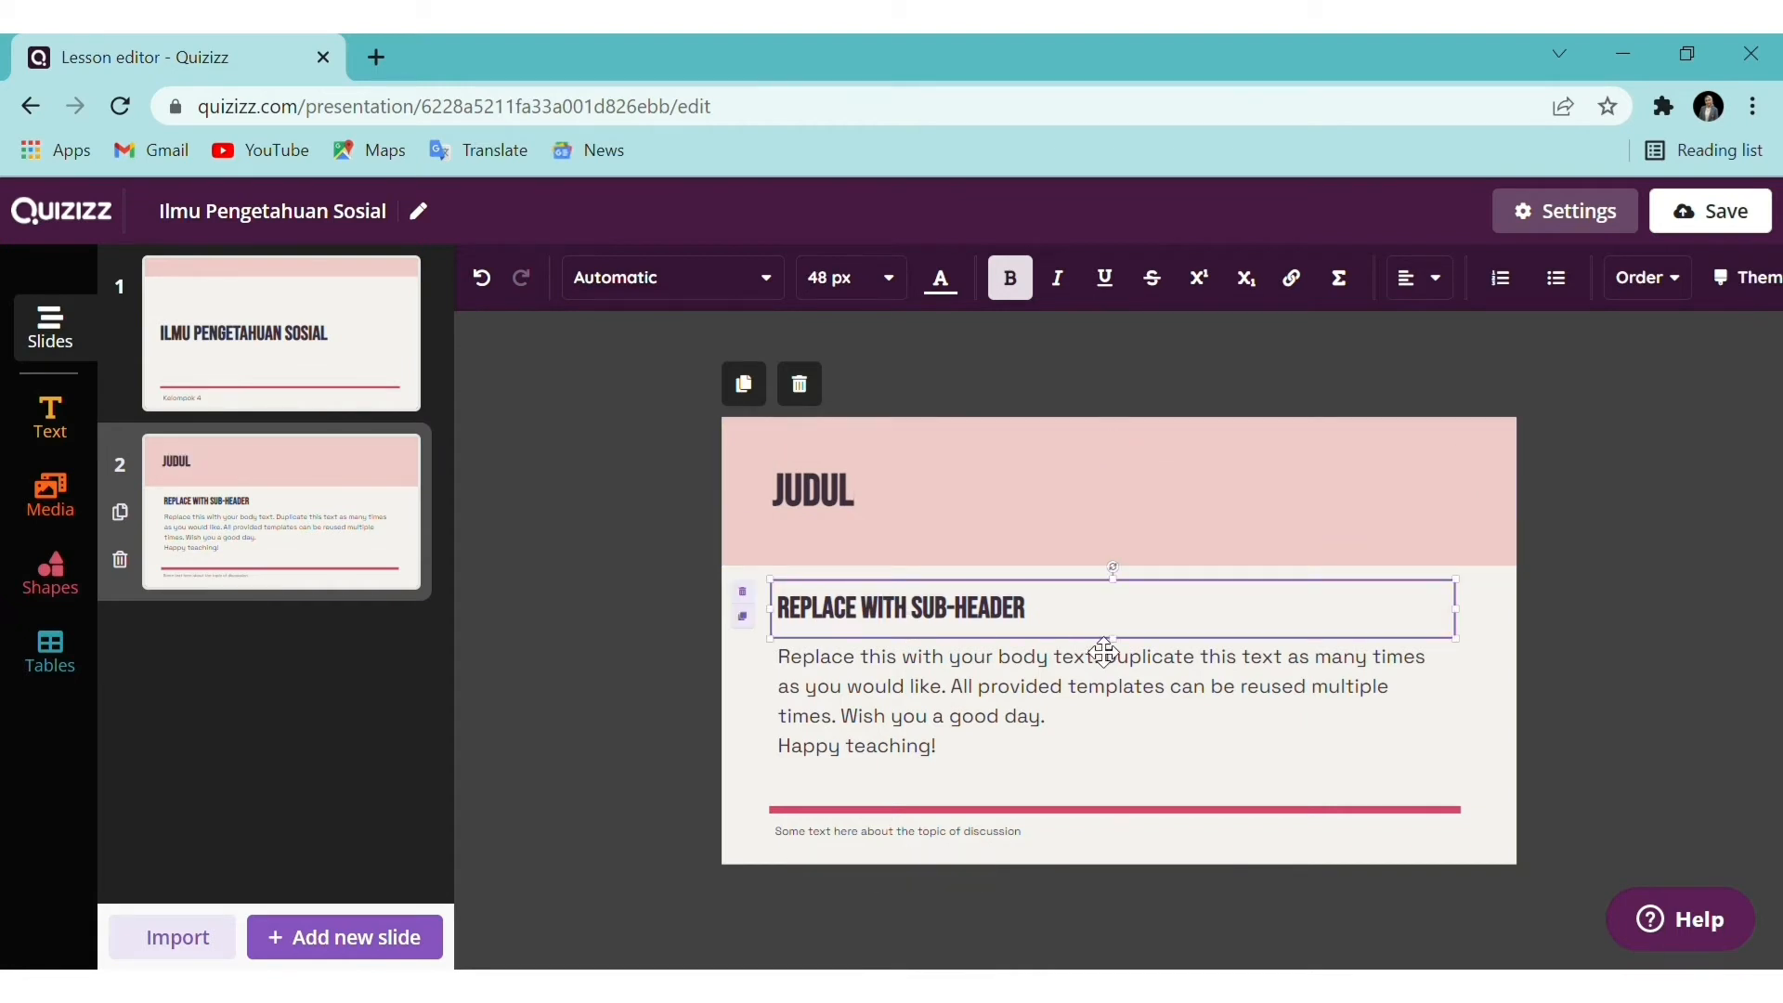
drag(1078, 628, 749, 611)
text(SUB)
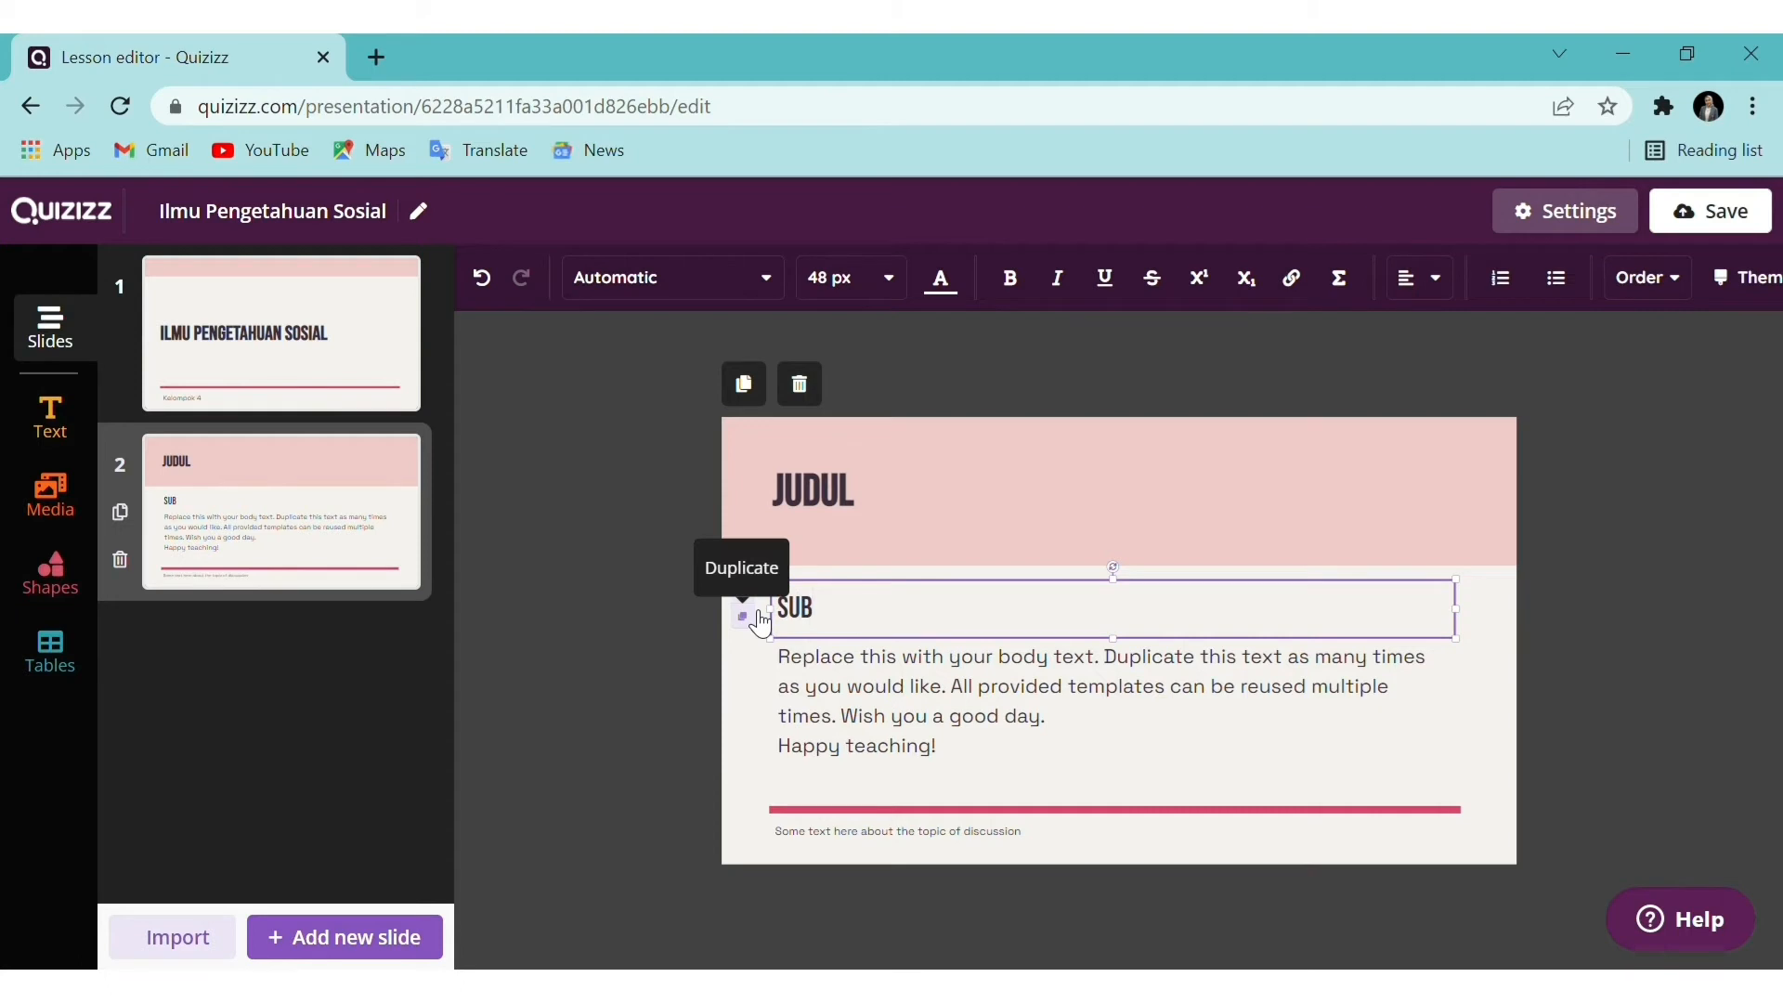
text(-JUDUL)
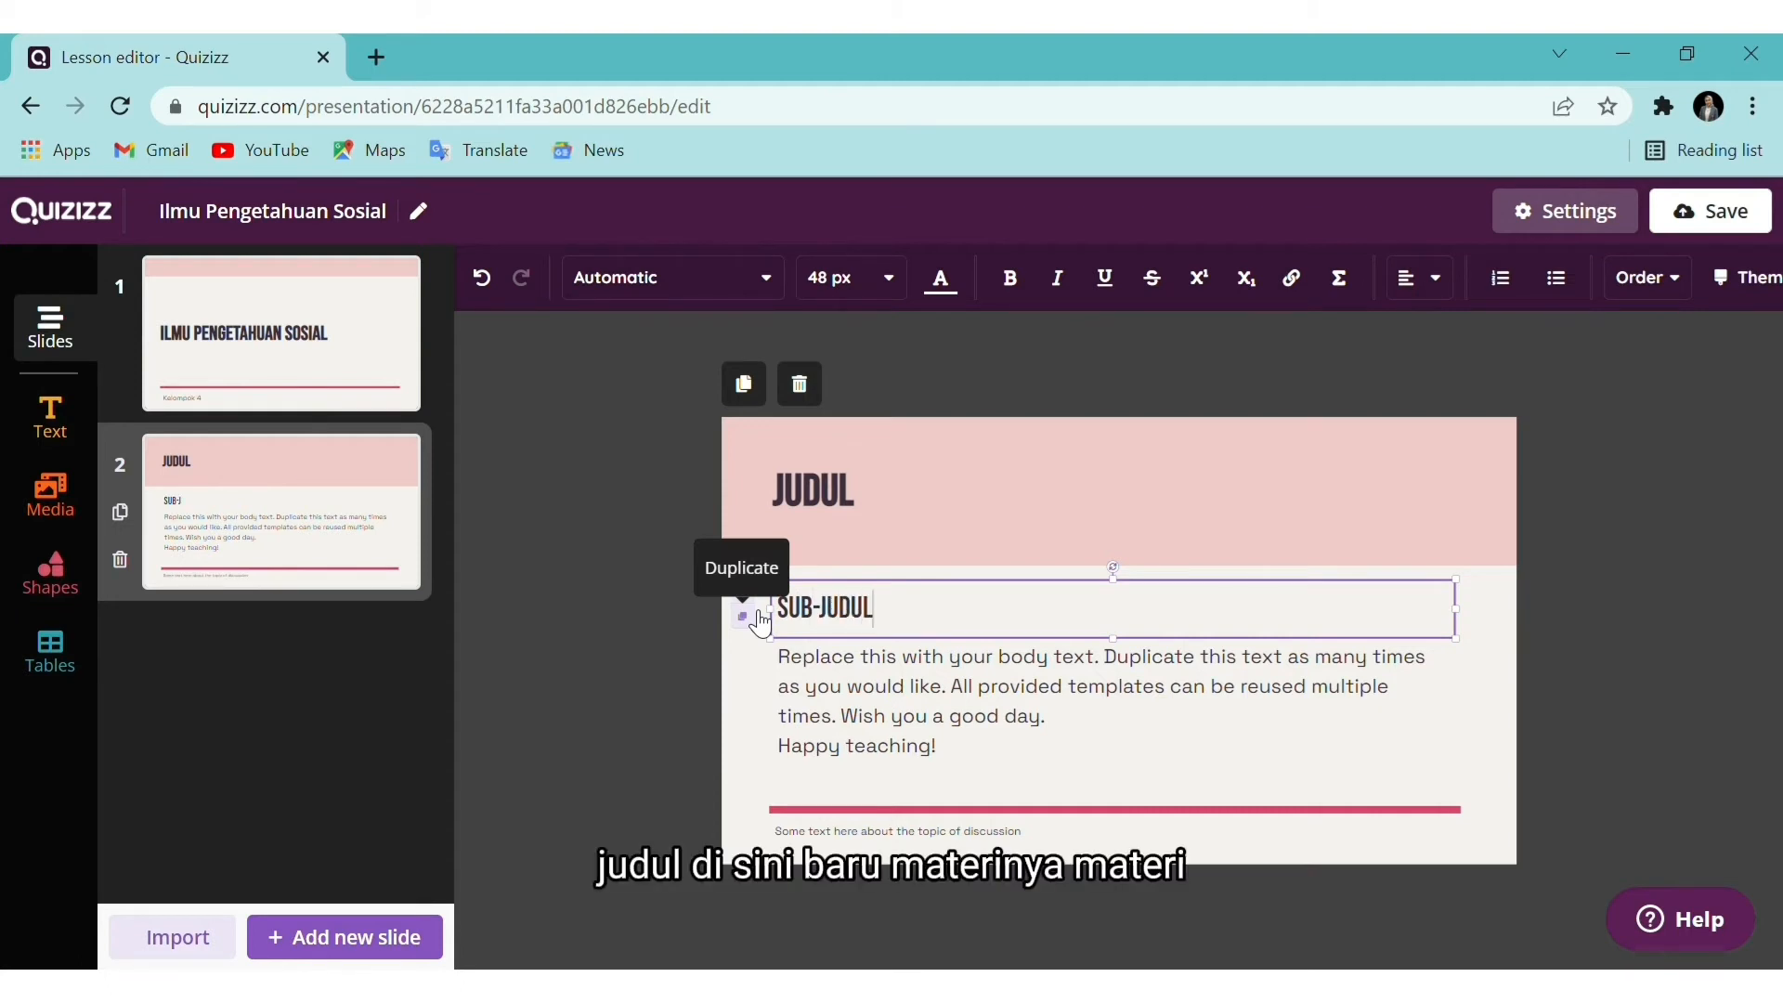
Replace the placeholder body text on the second slide with "MATERI PELAJARAN"
click(892, 721)
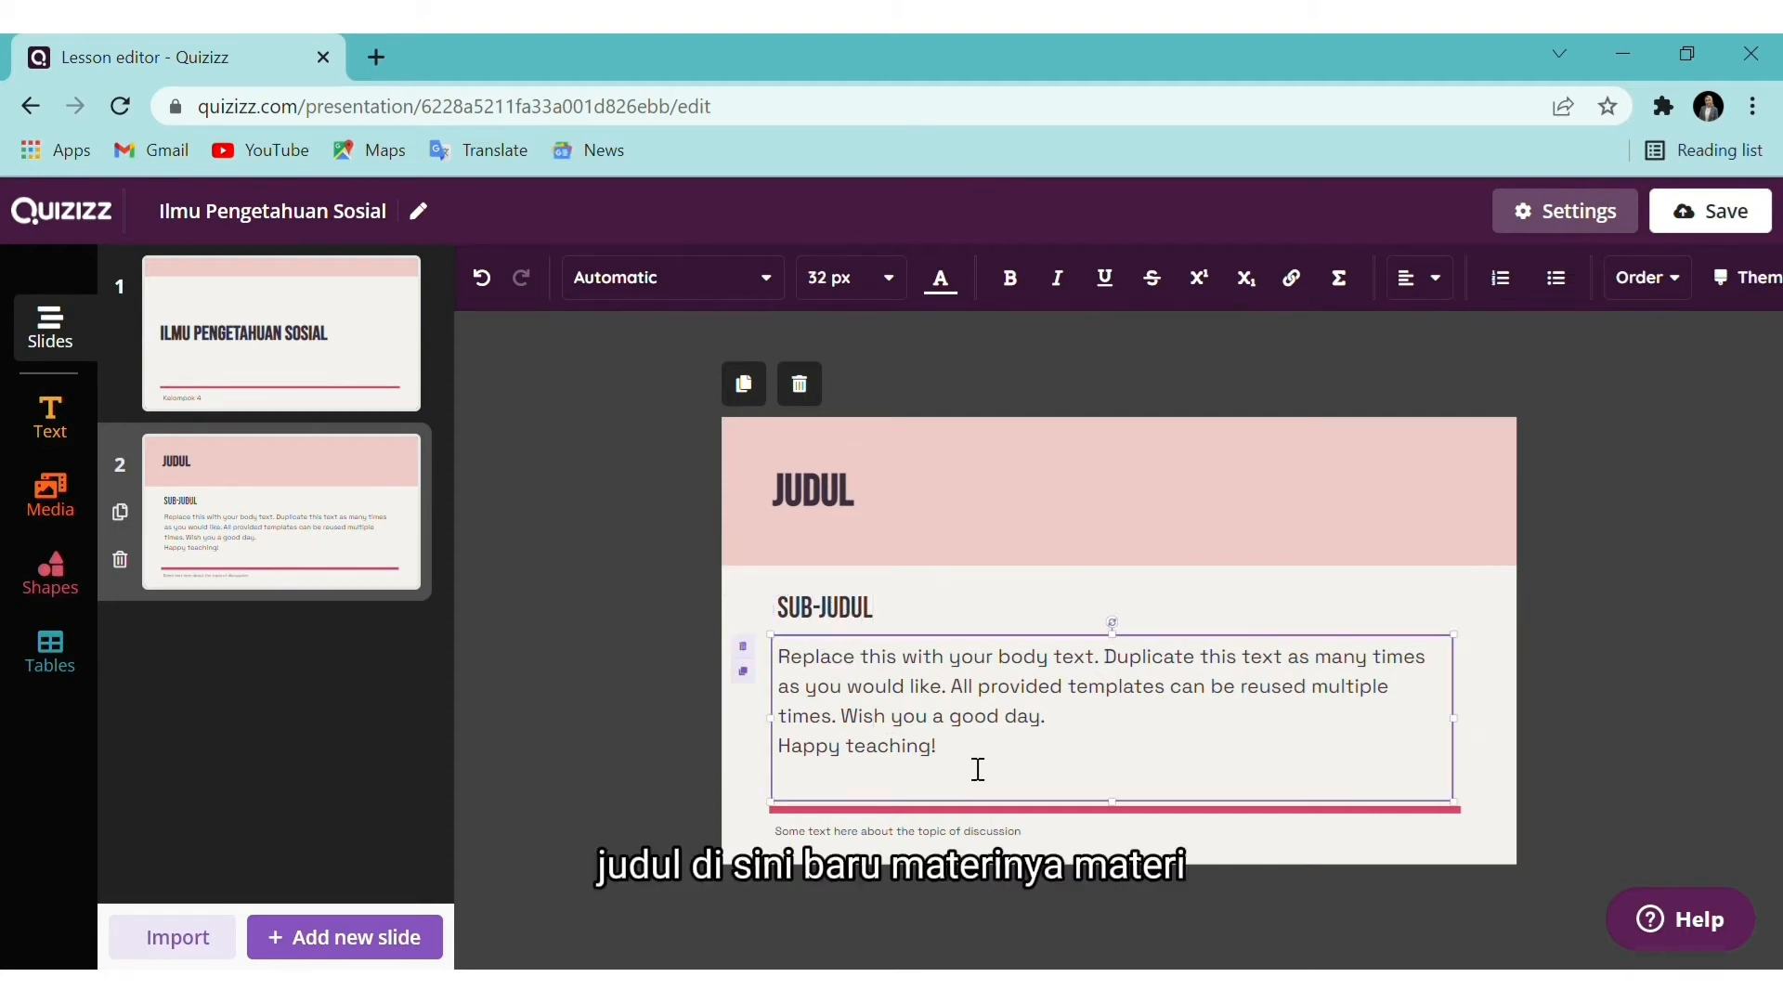
drag(975, 768, 791, 660)
text(MATE)
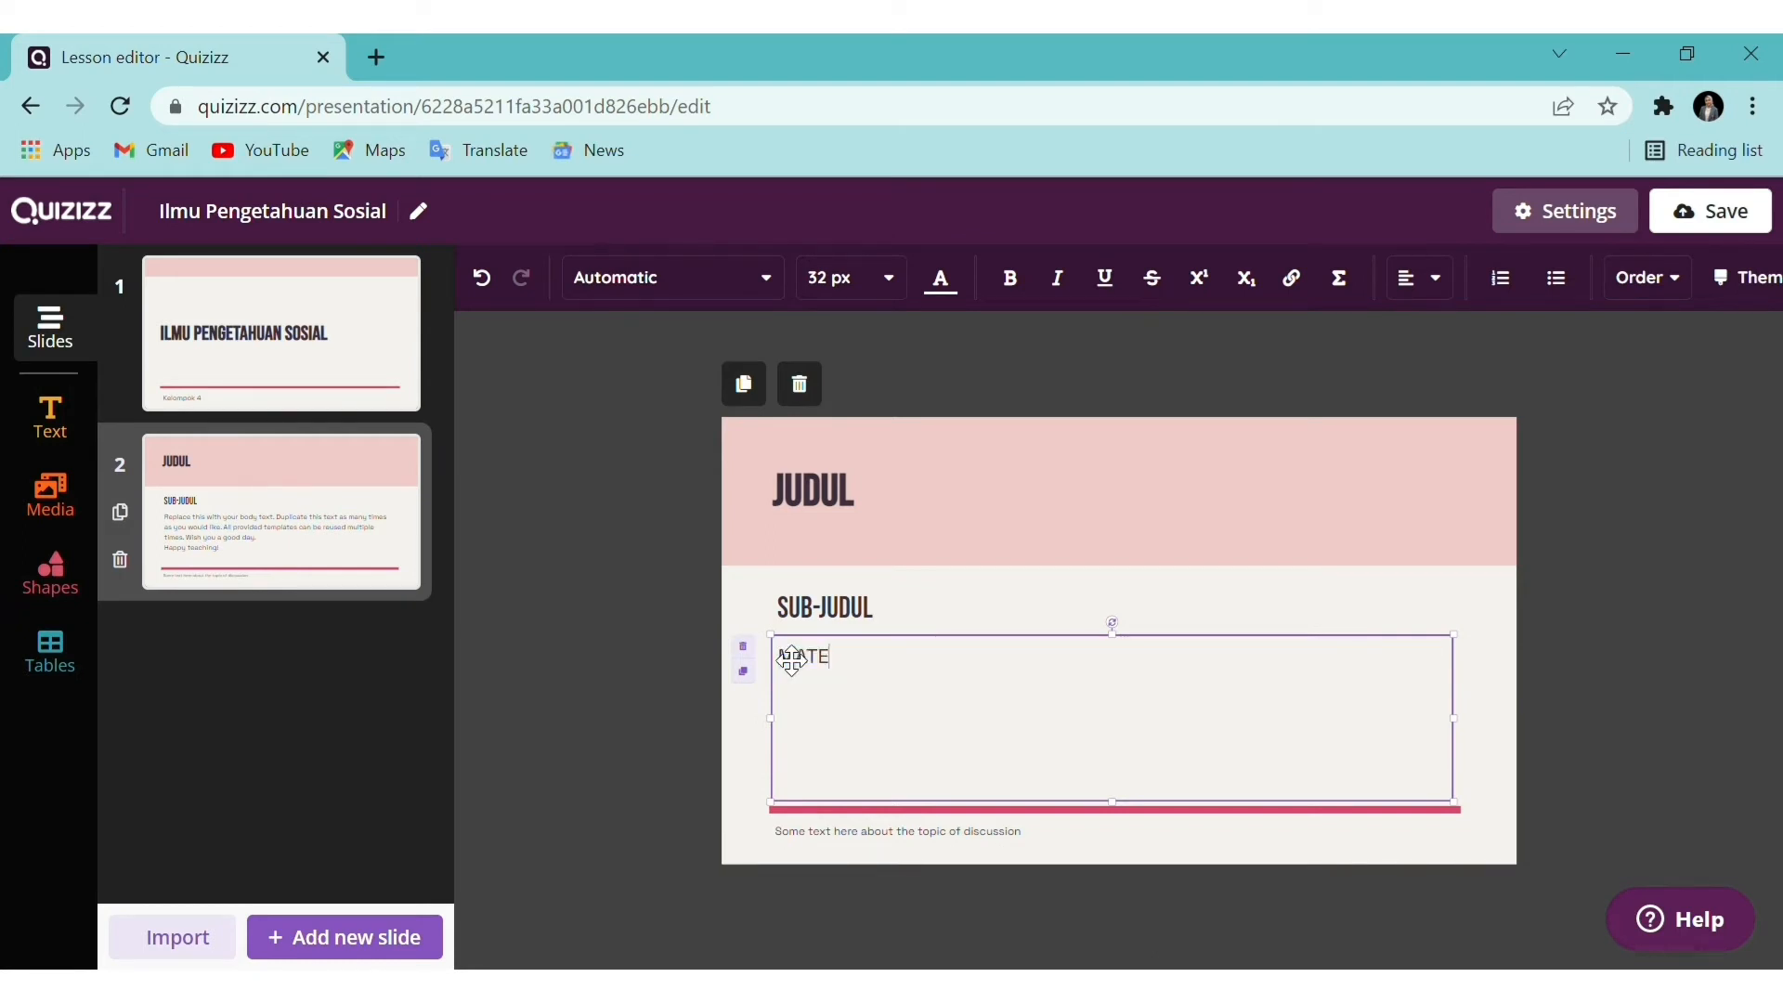
text(RI PELAJARAN)
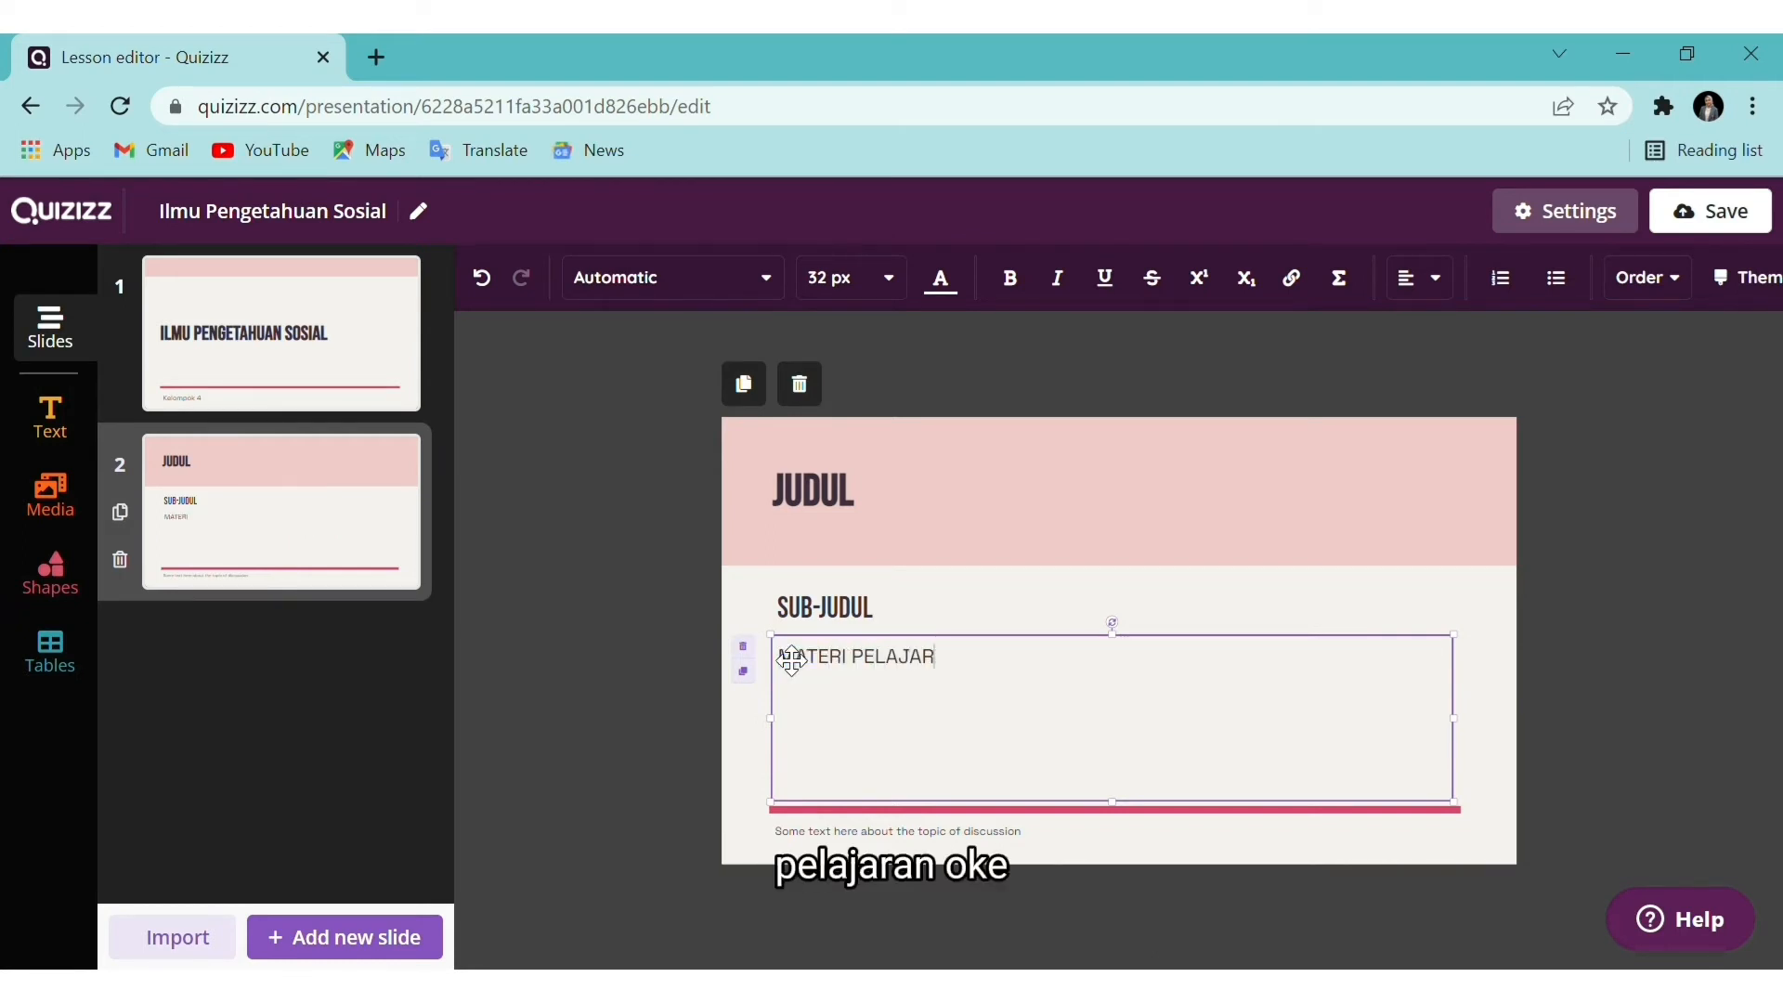
Replace the footer text below the red line on the second slide with "KELOMPOK 4"
click(983, 845)
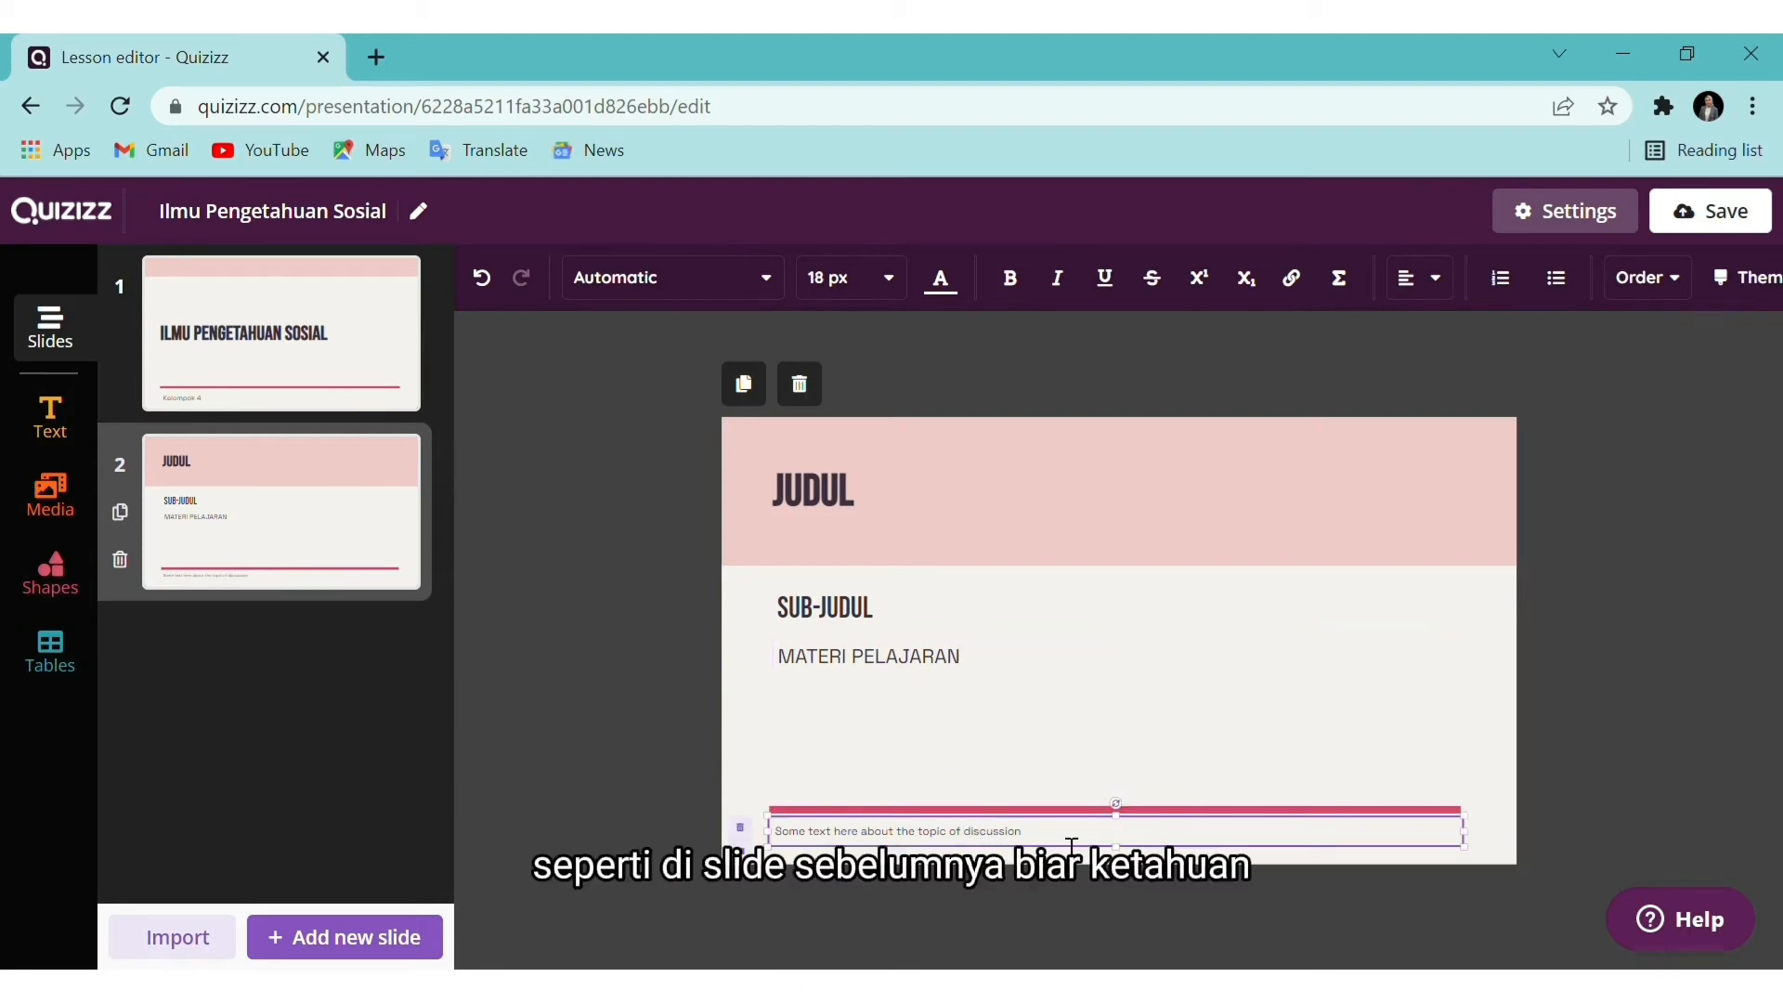
drag(1064, 845, 765, 843)
key(BackSpace)
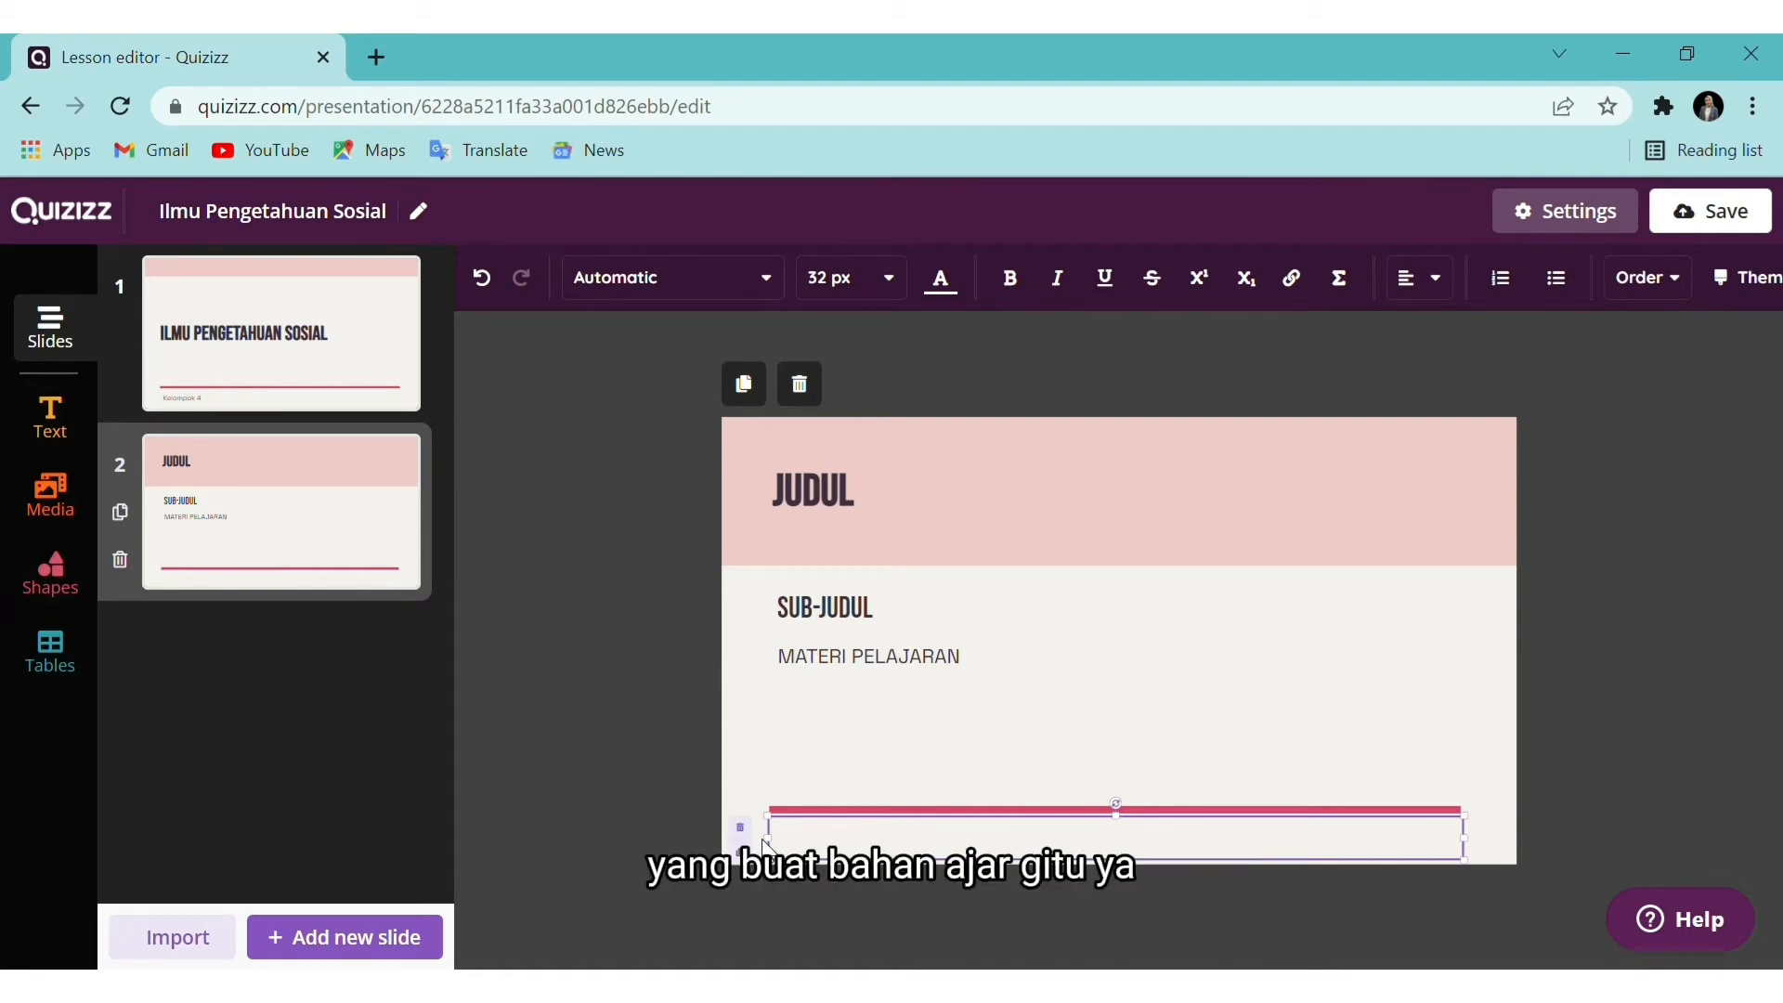
text(KEL)
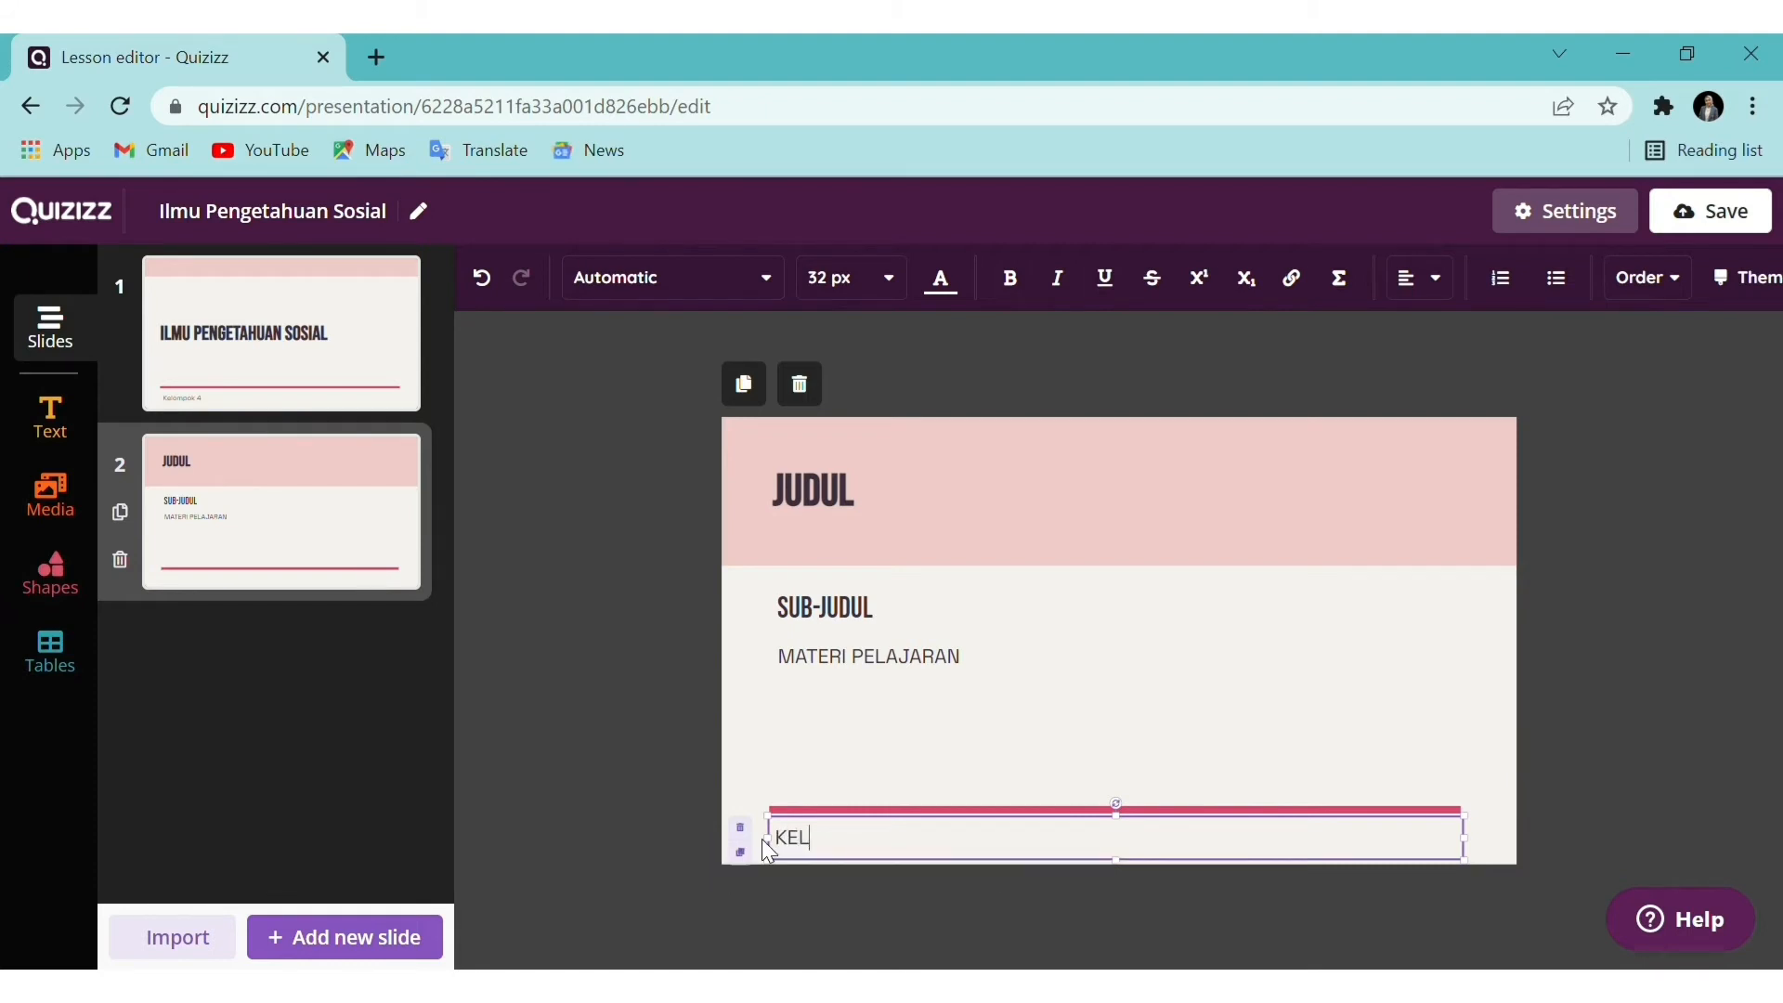
text(OMPOK)
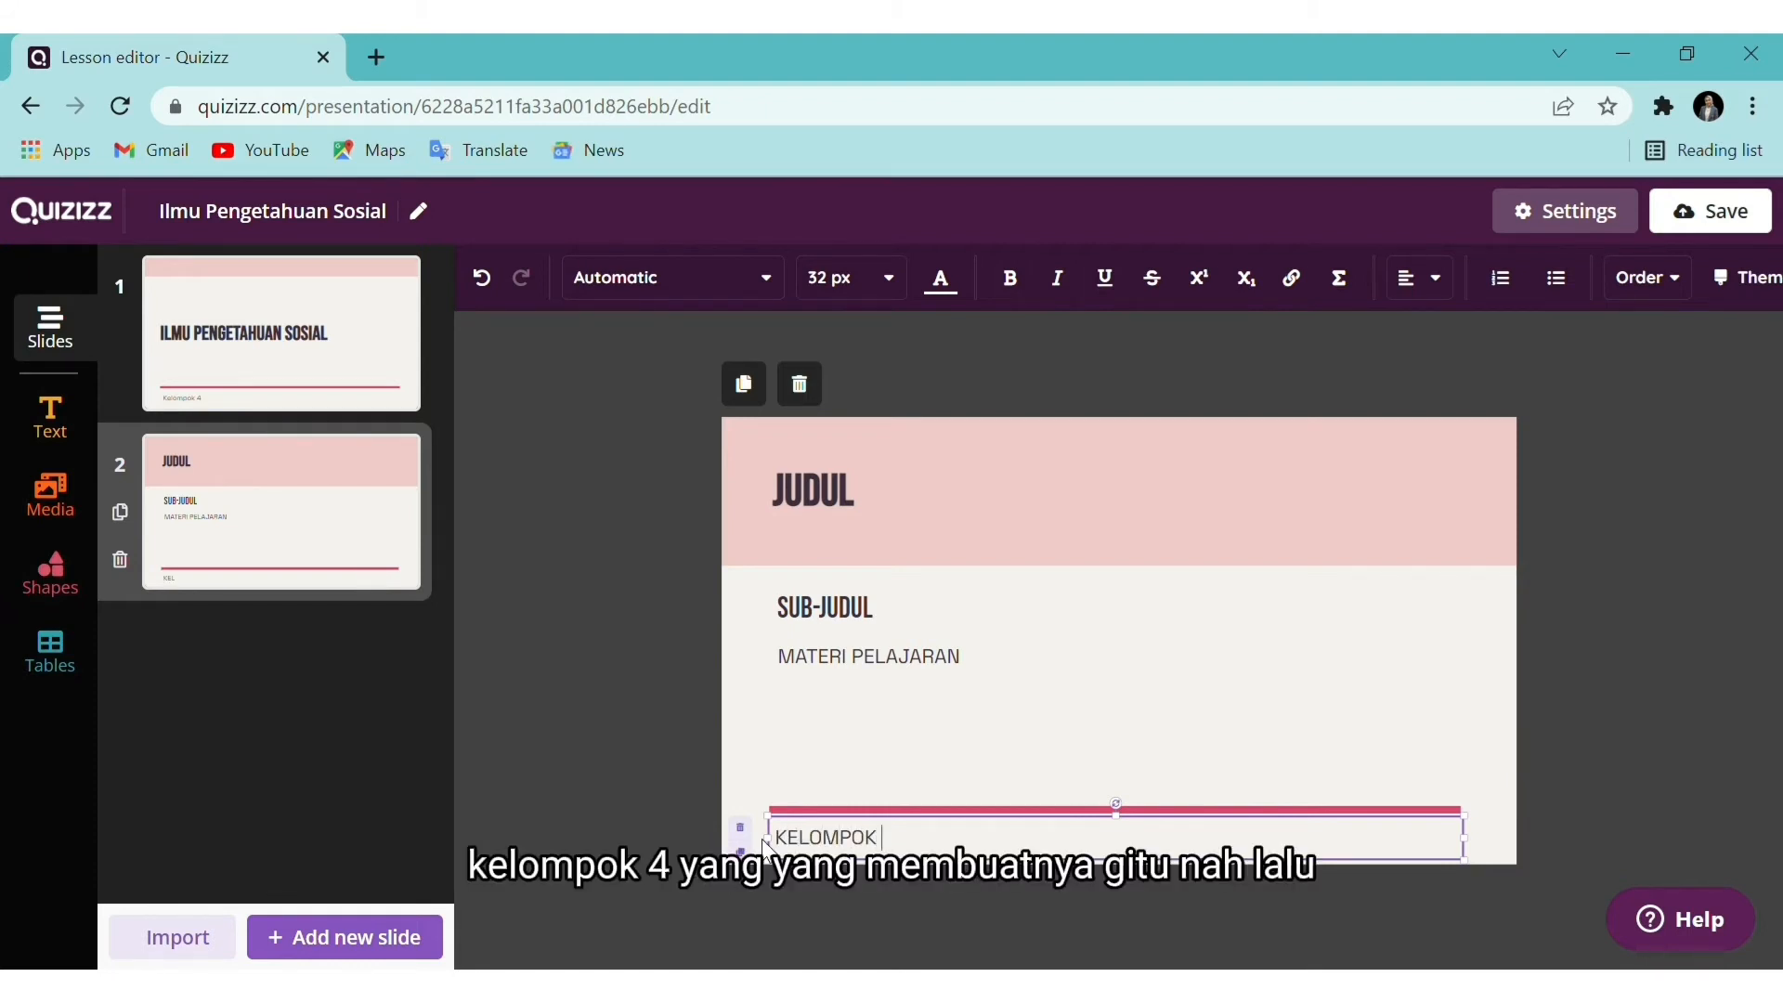
text( 4)
click(553, 790)
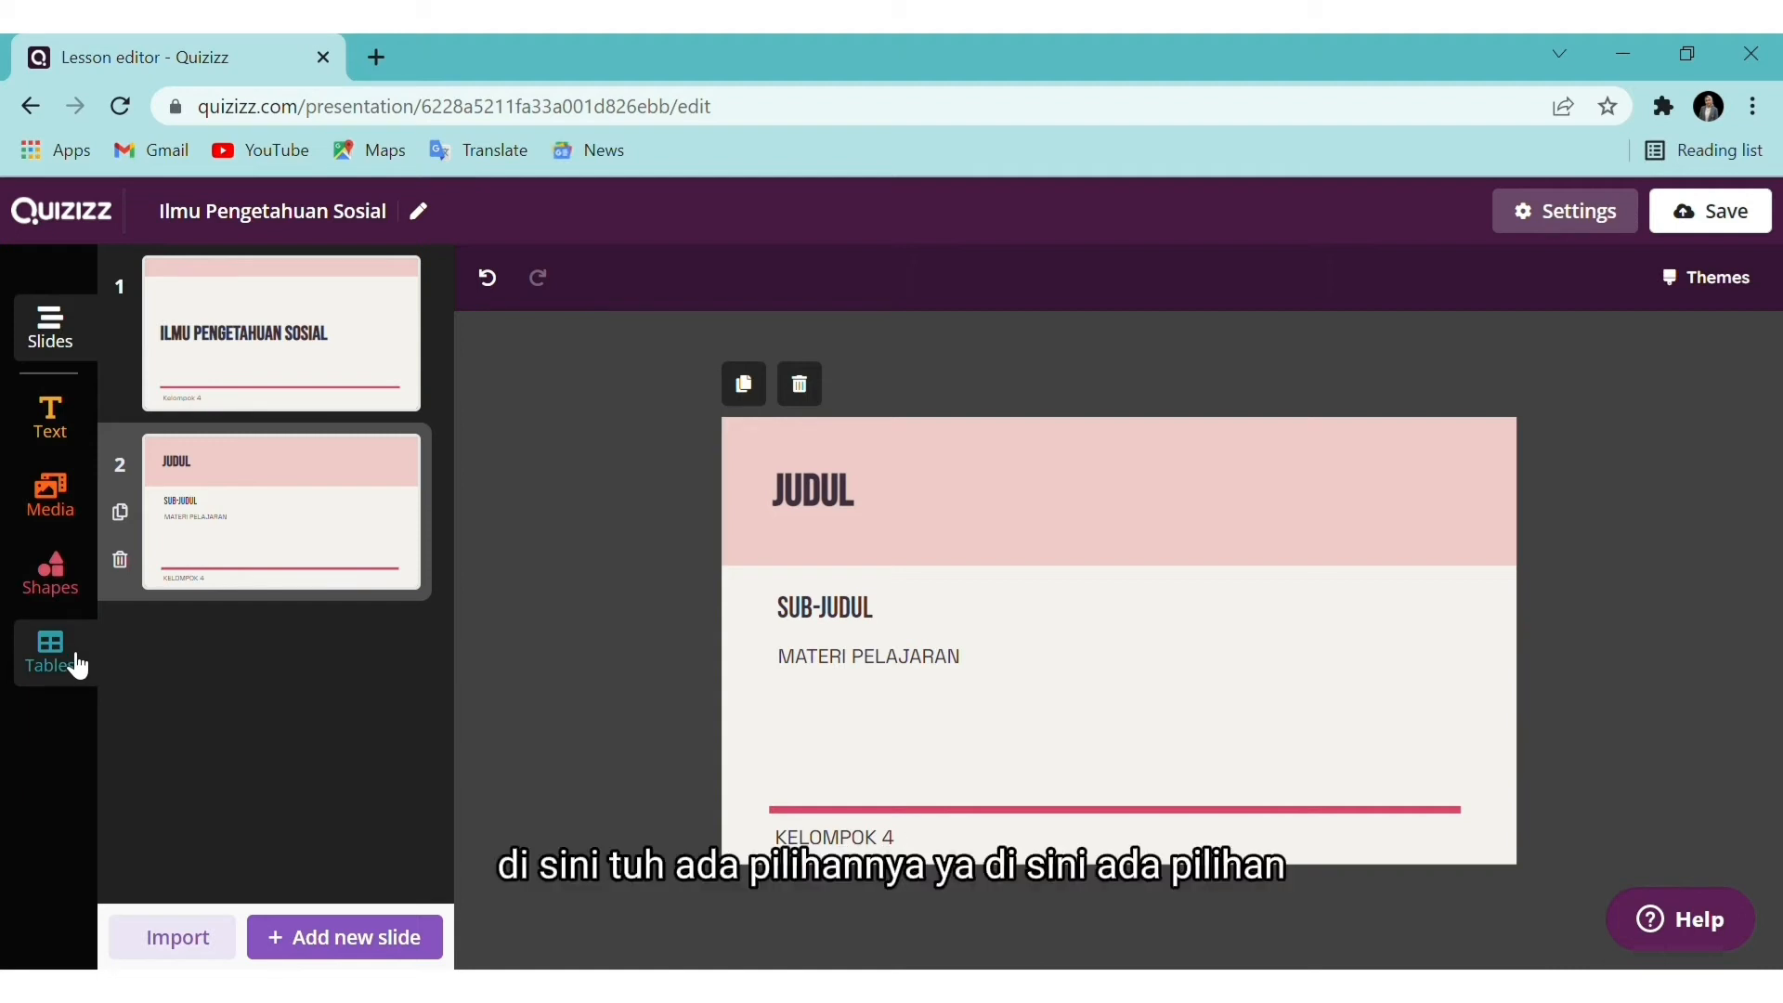
Add a blank slide to the lesson after the second slide
click(79, 428)
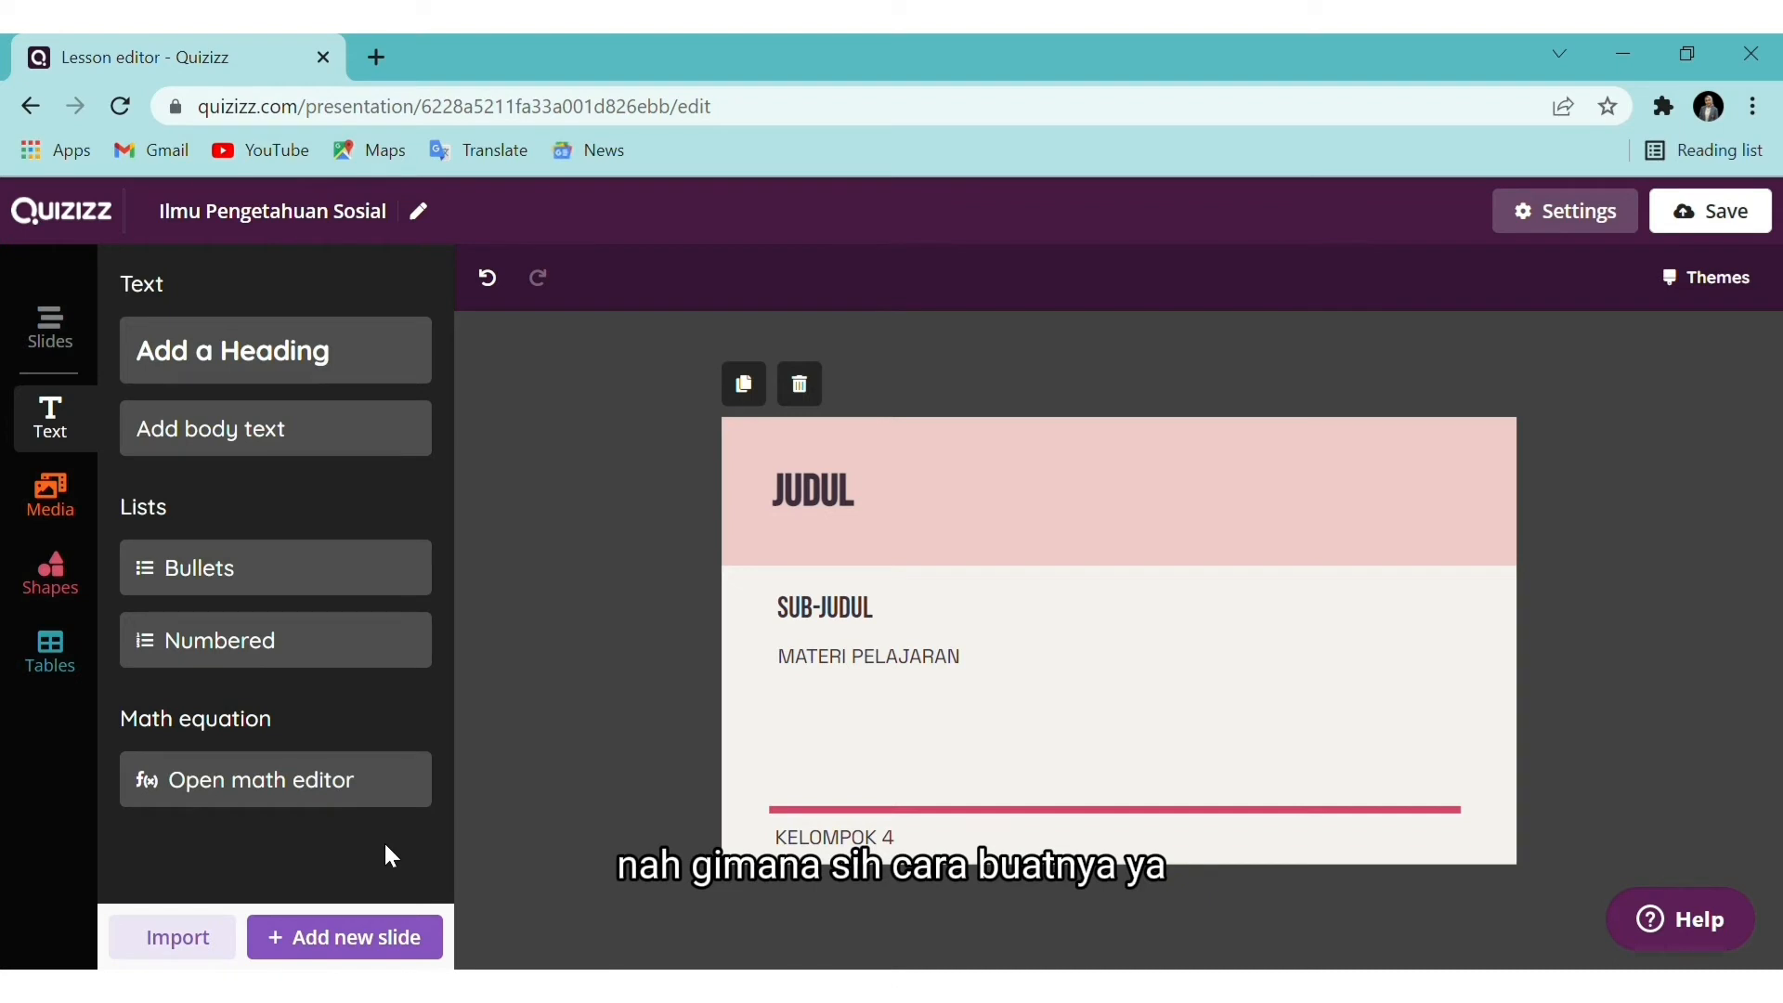
click(401, 938)
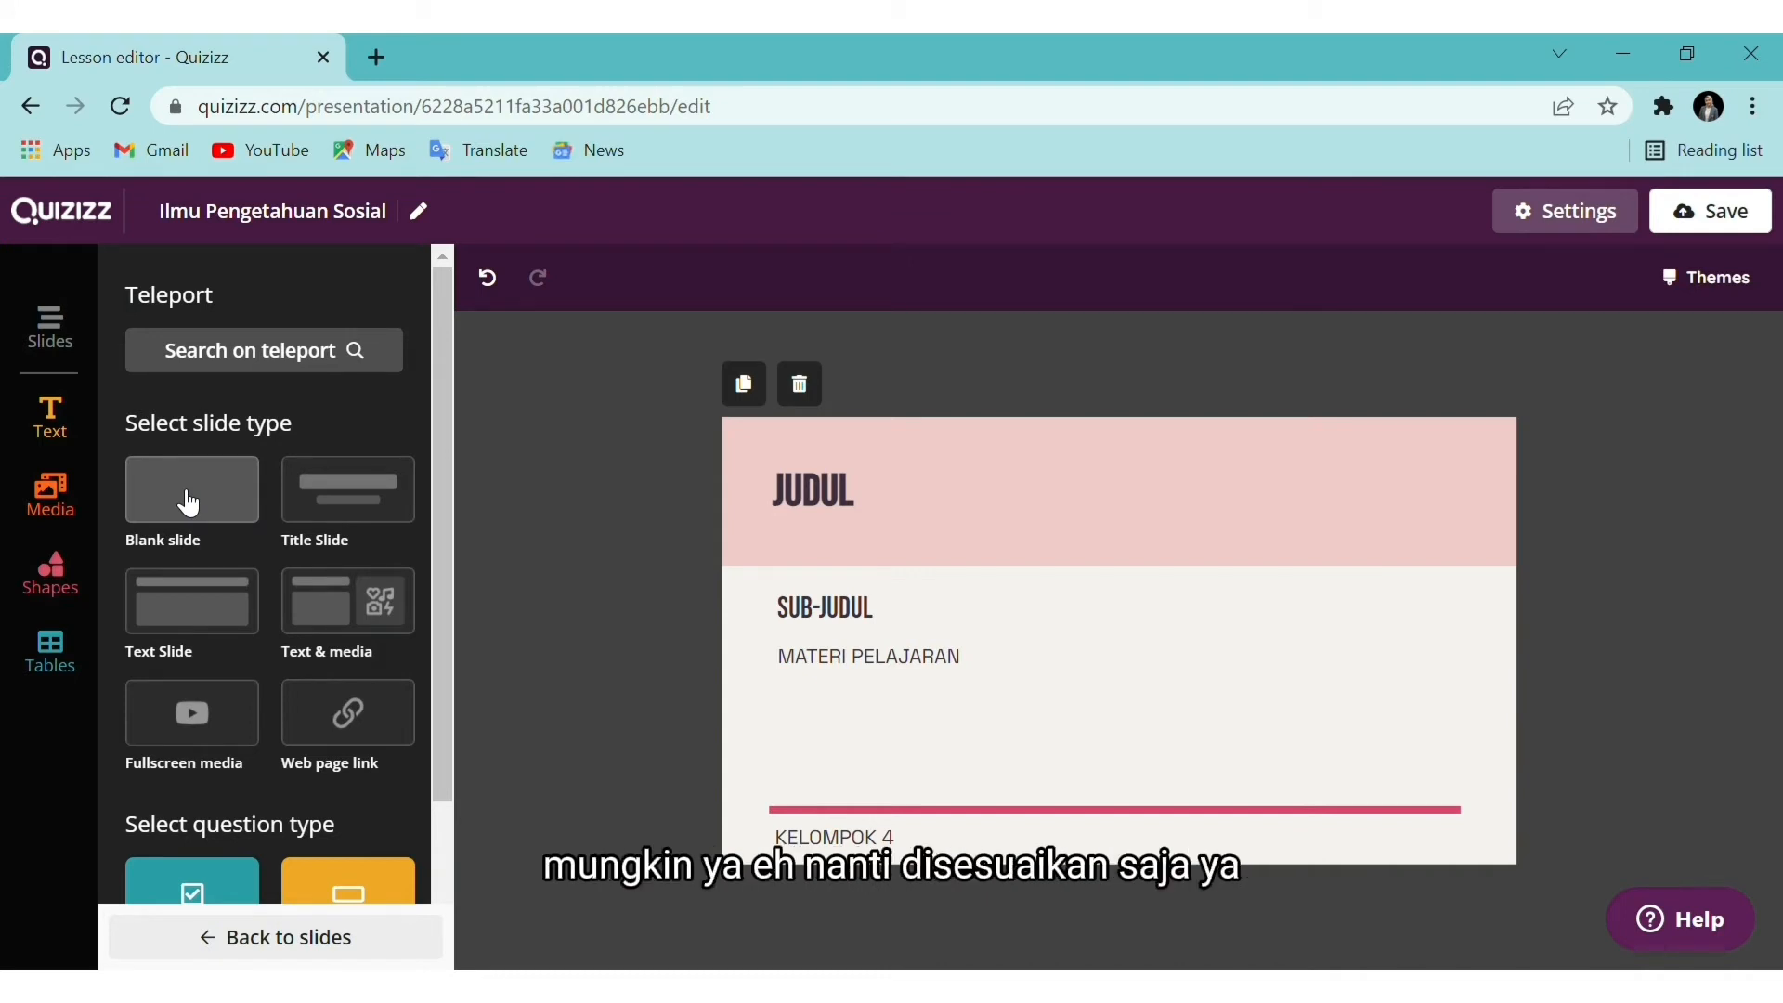
click(189, 502)
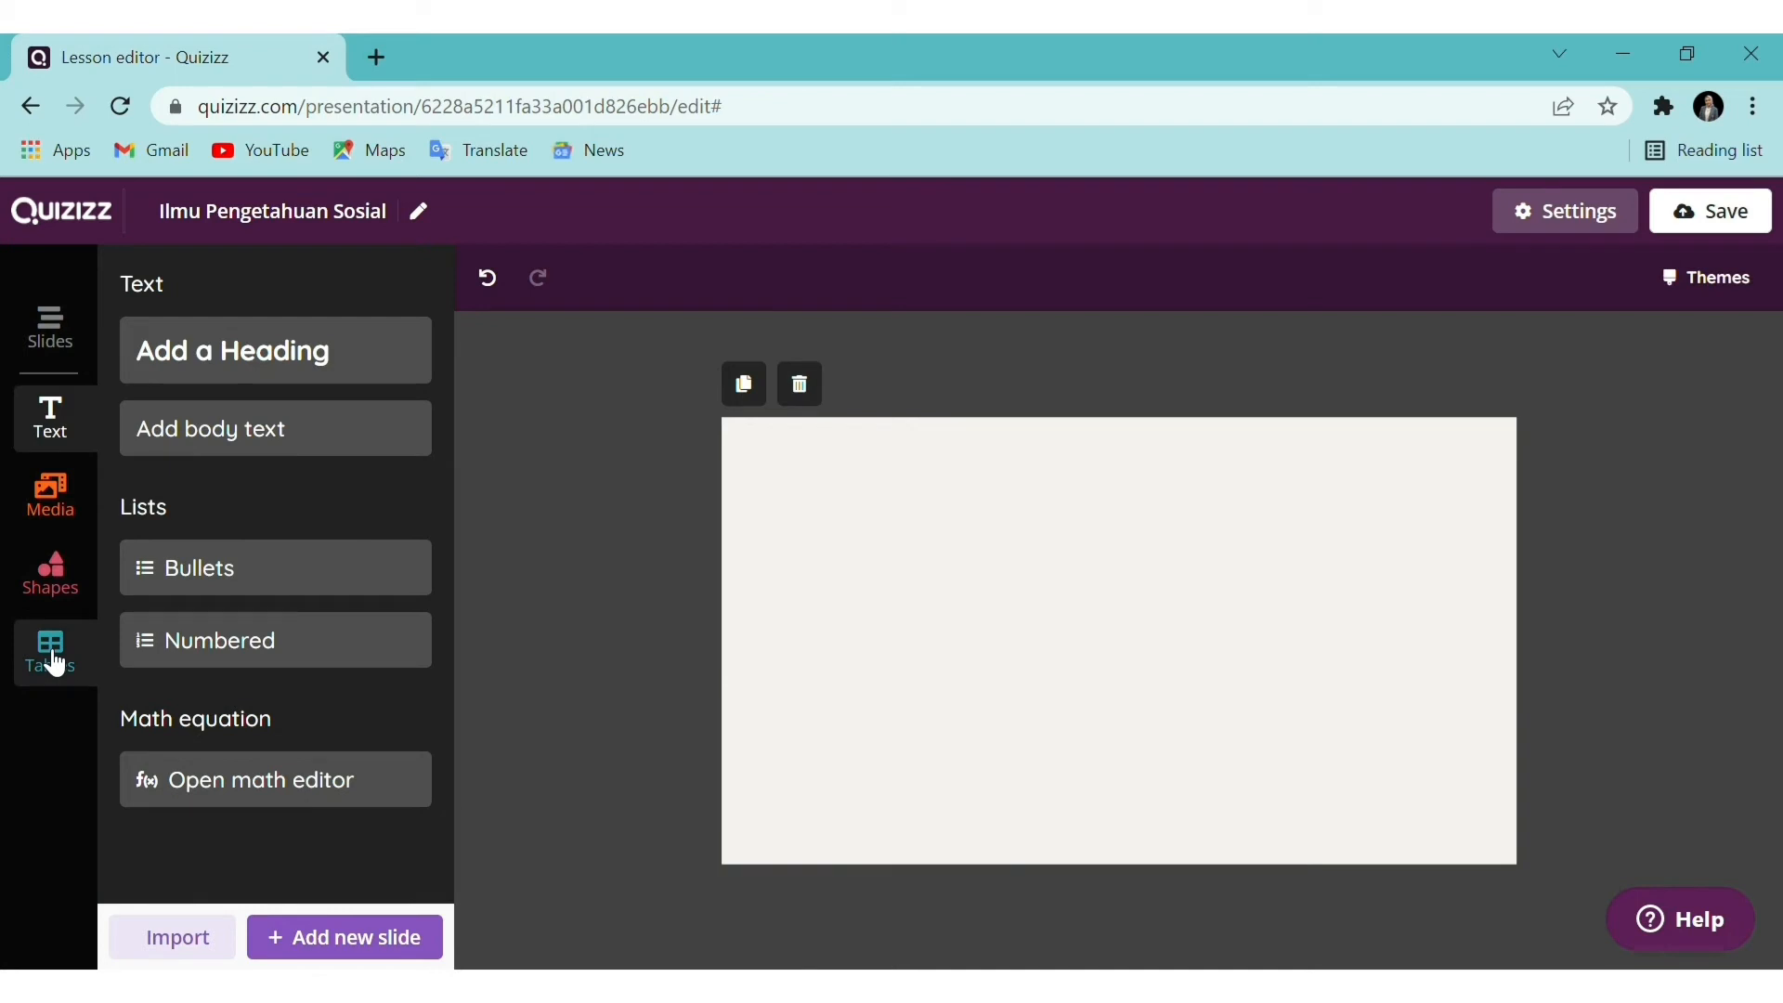
Insert a table with 3 rows and 2 columns on the blank third slide
click(70, 678)
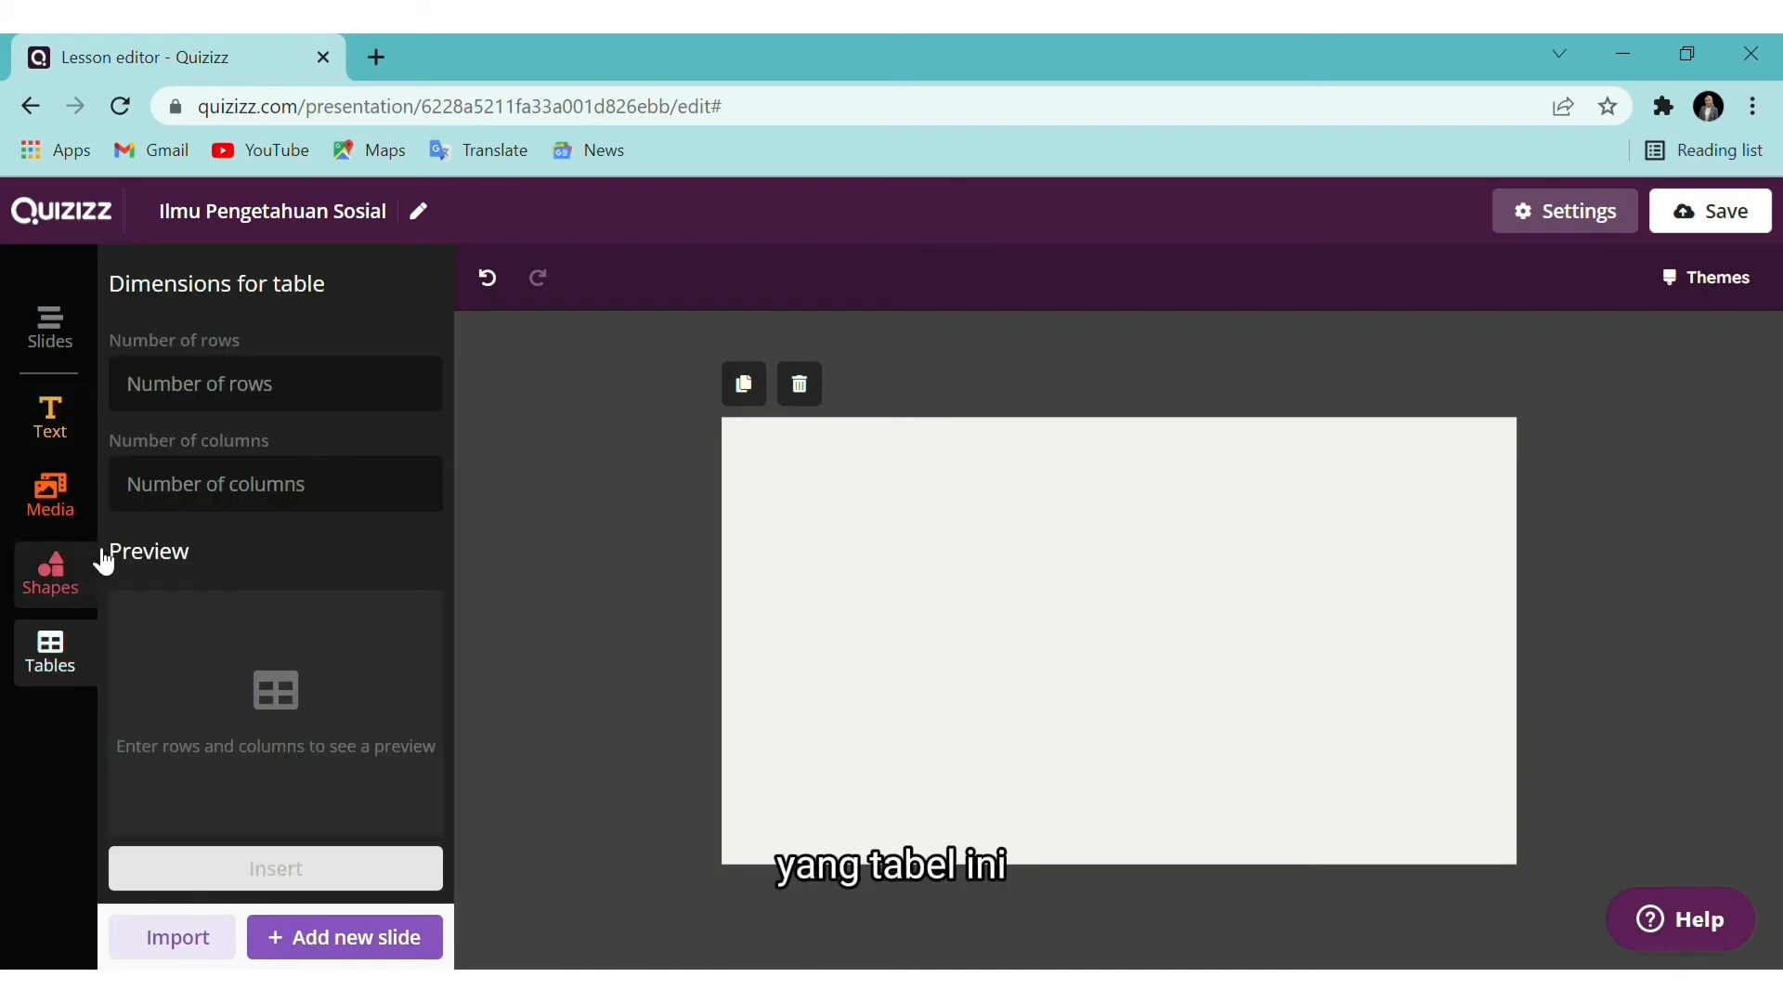
click(261, 405)
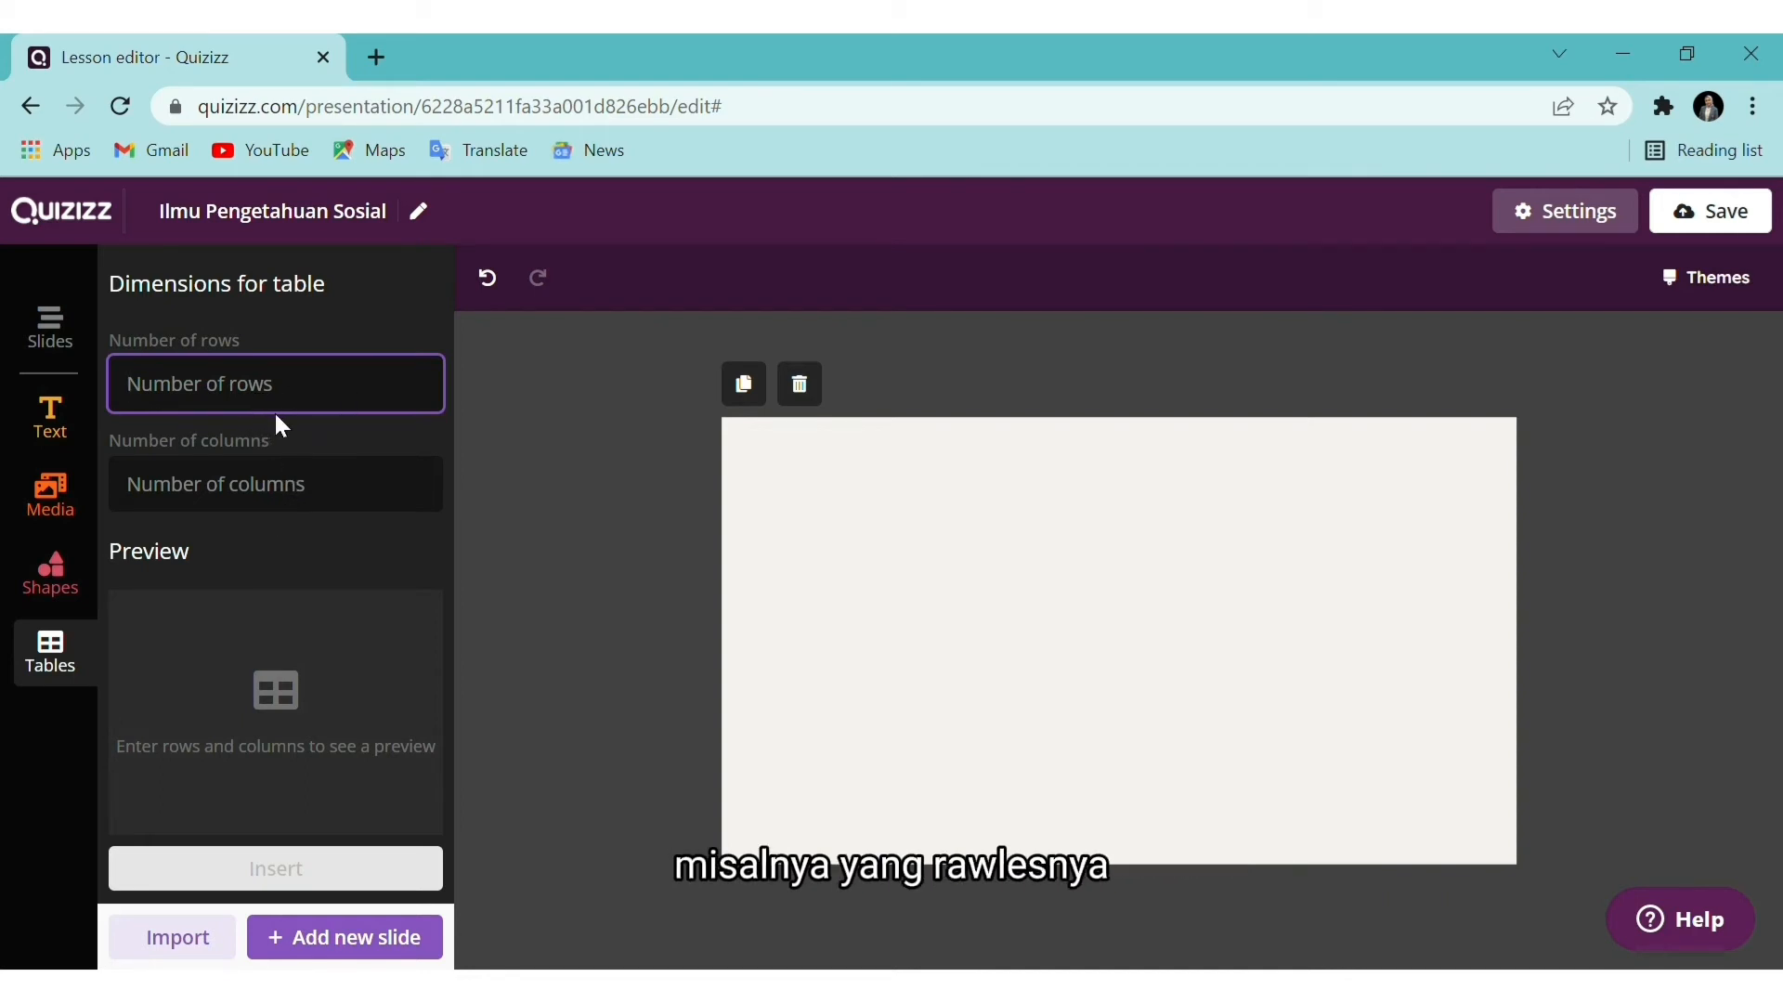
text(3)
click(268, 510)
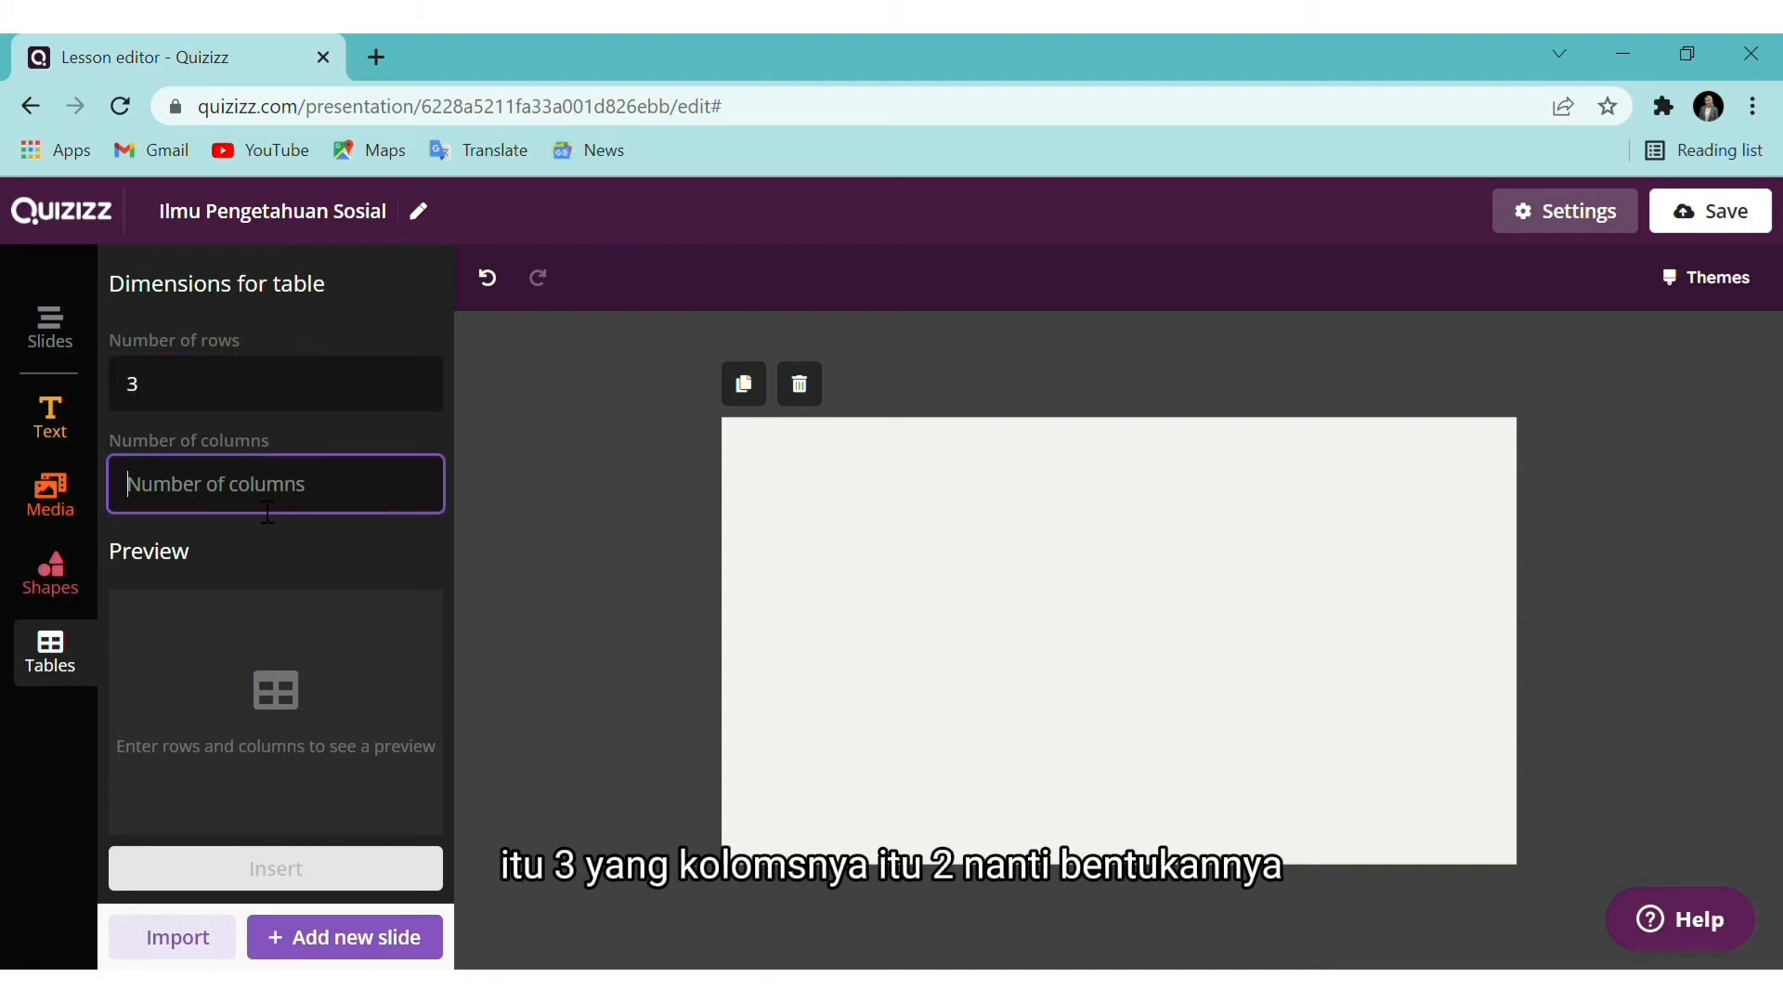
text(2)
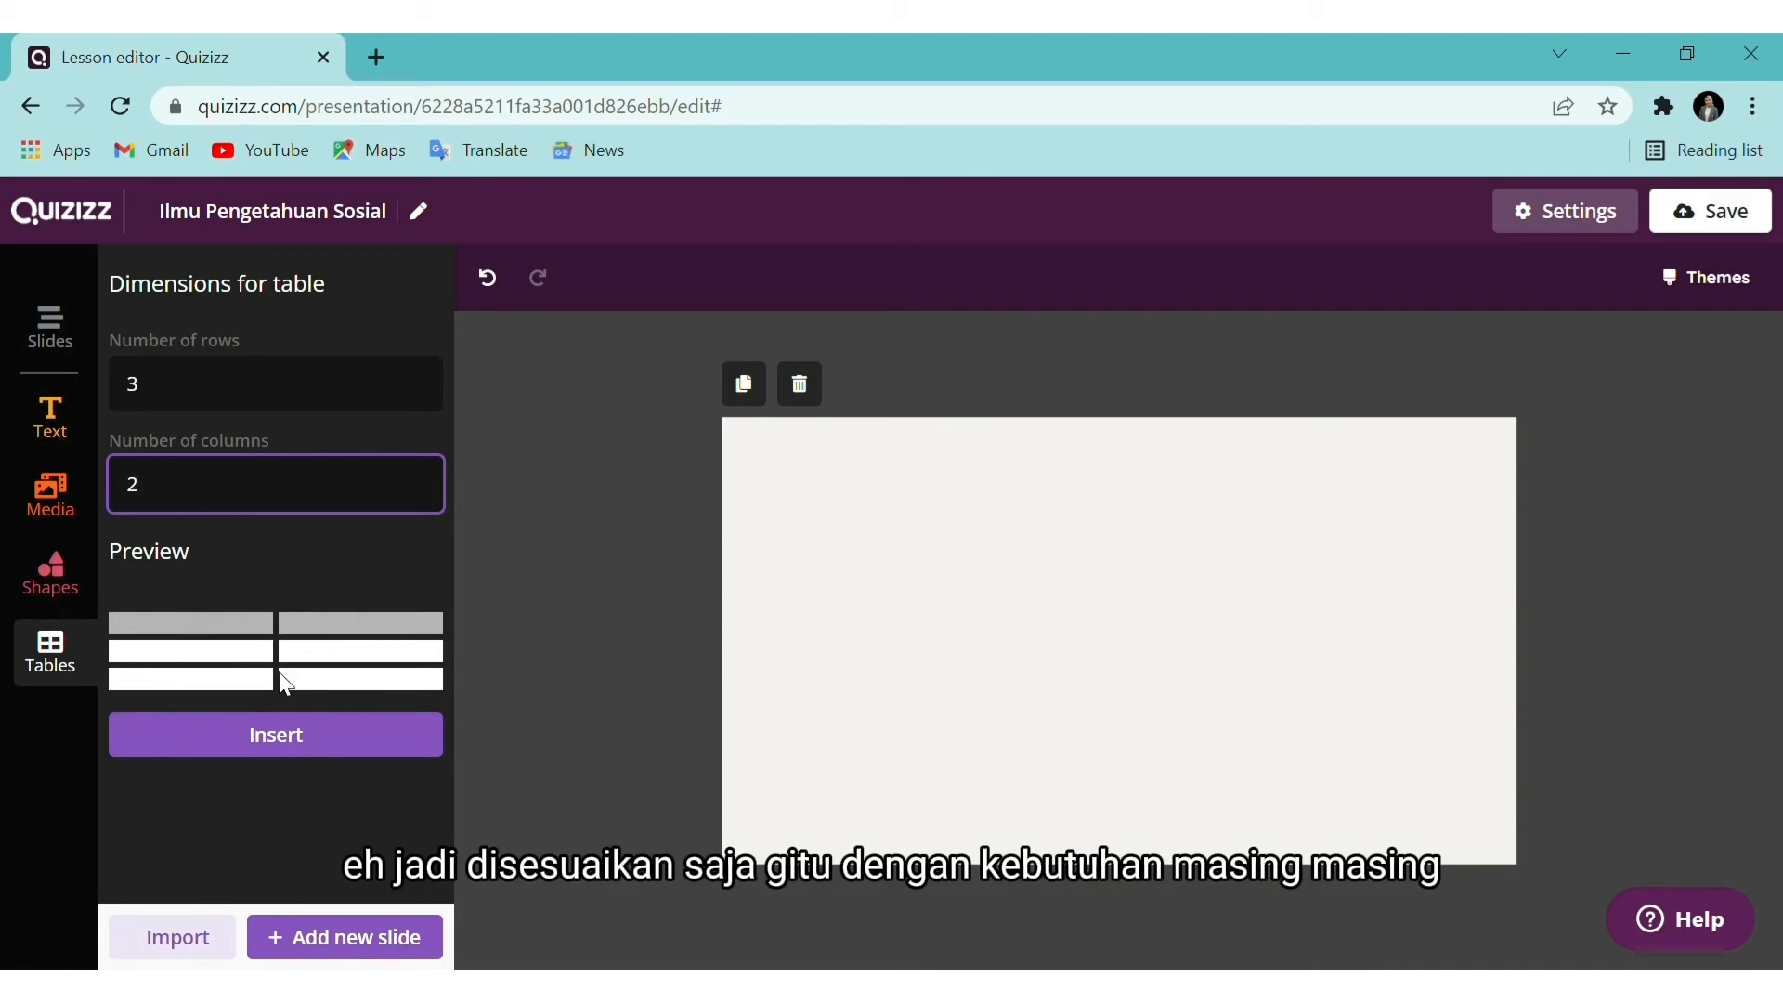
click(295, 759)
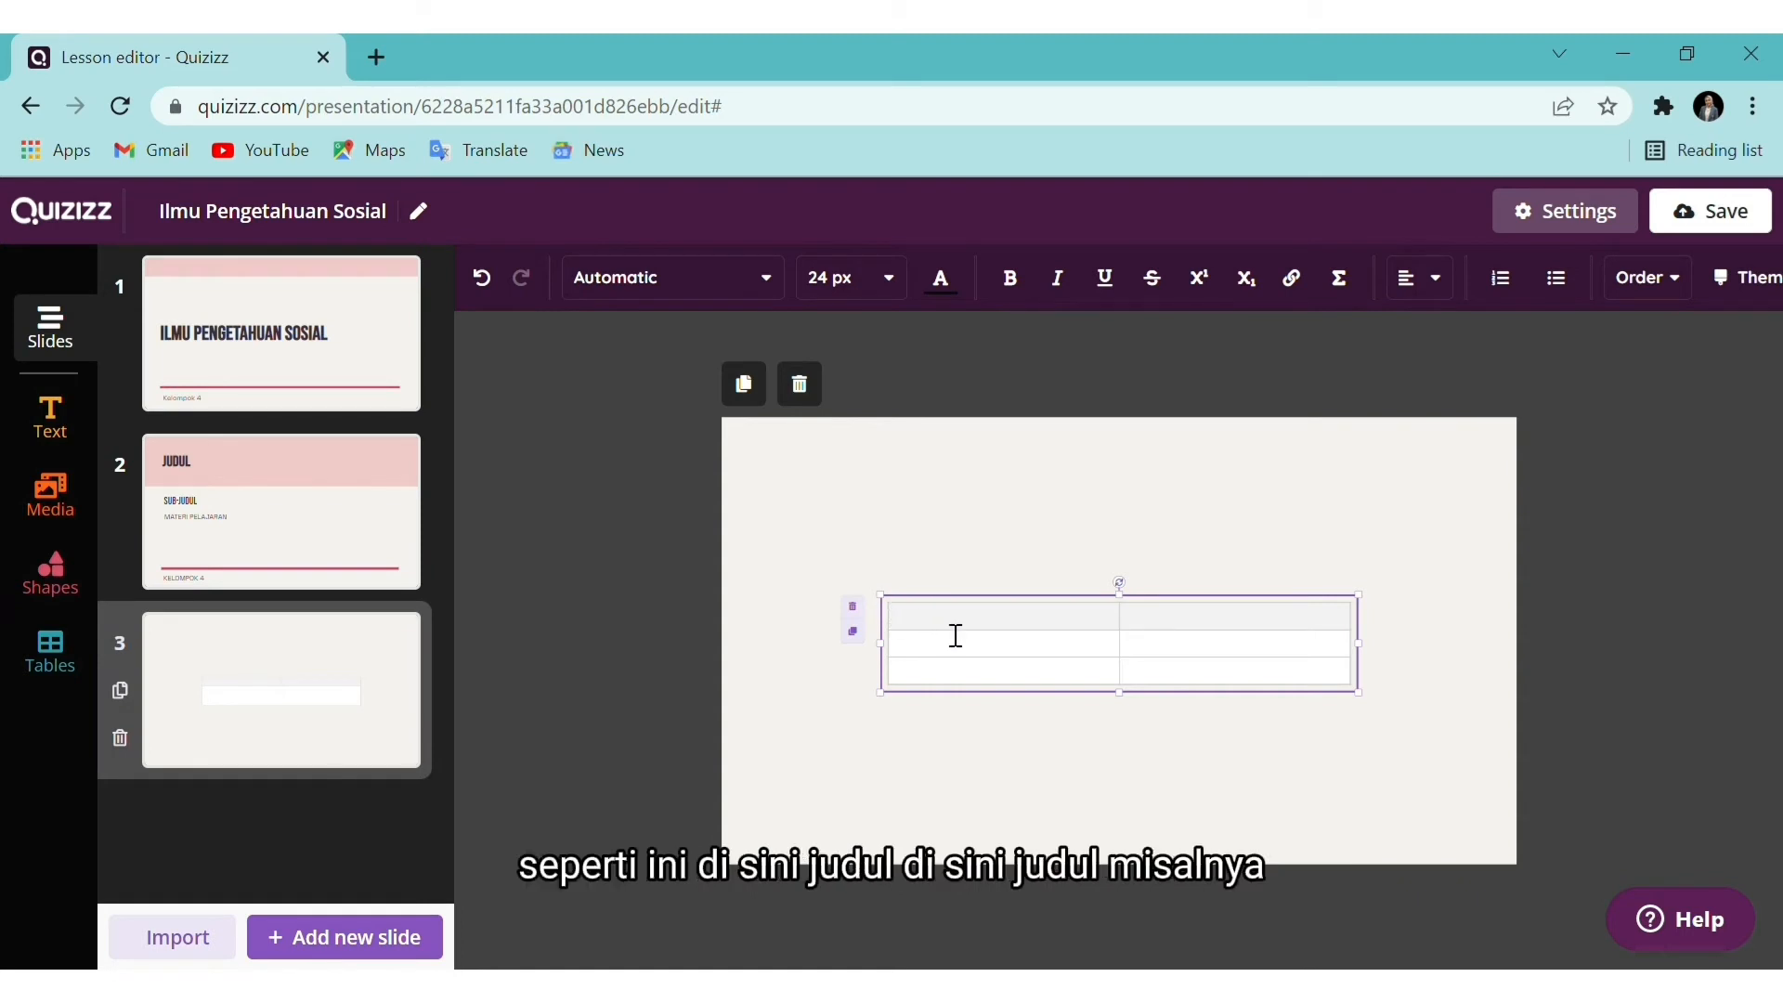
text(JUDU)
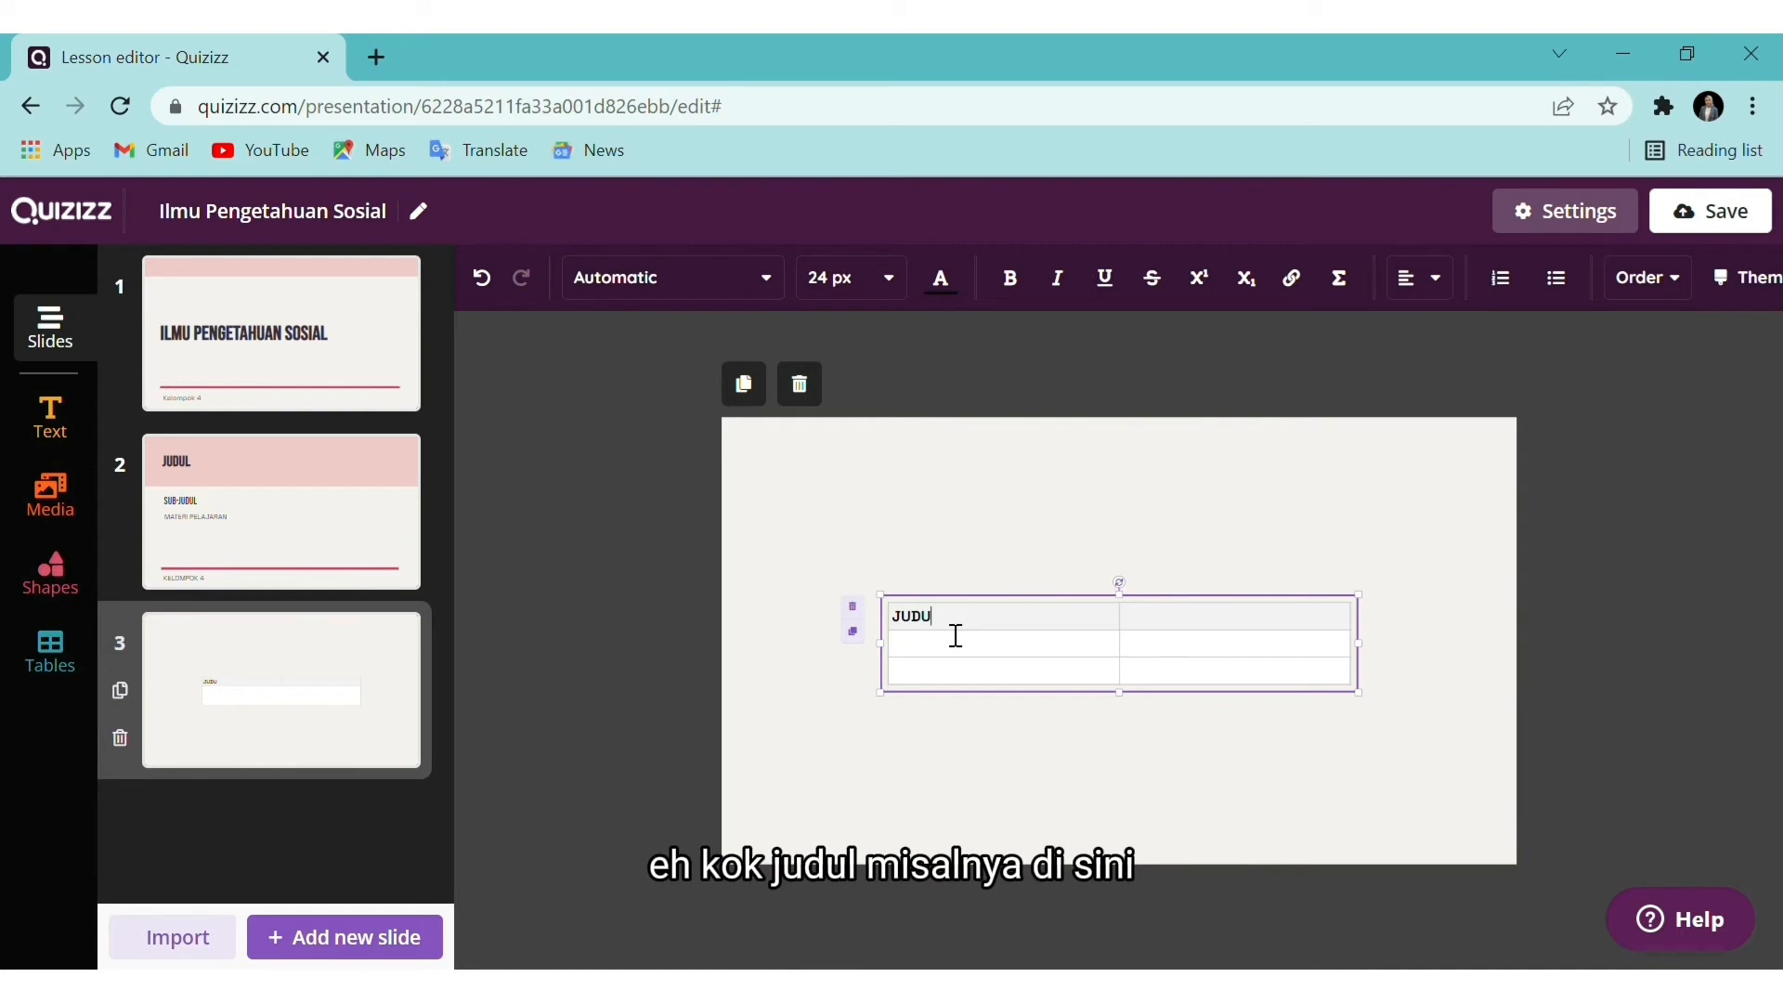
key(BackSpace)
key(BackSpace)
key(BackSpace)
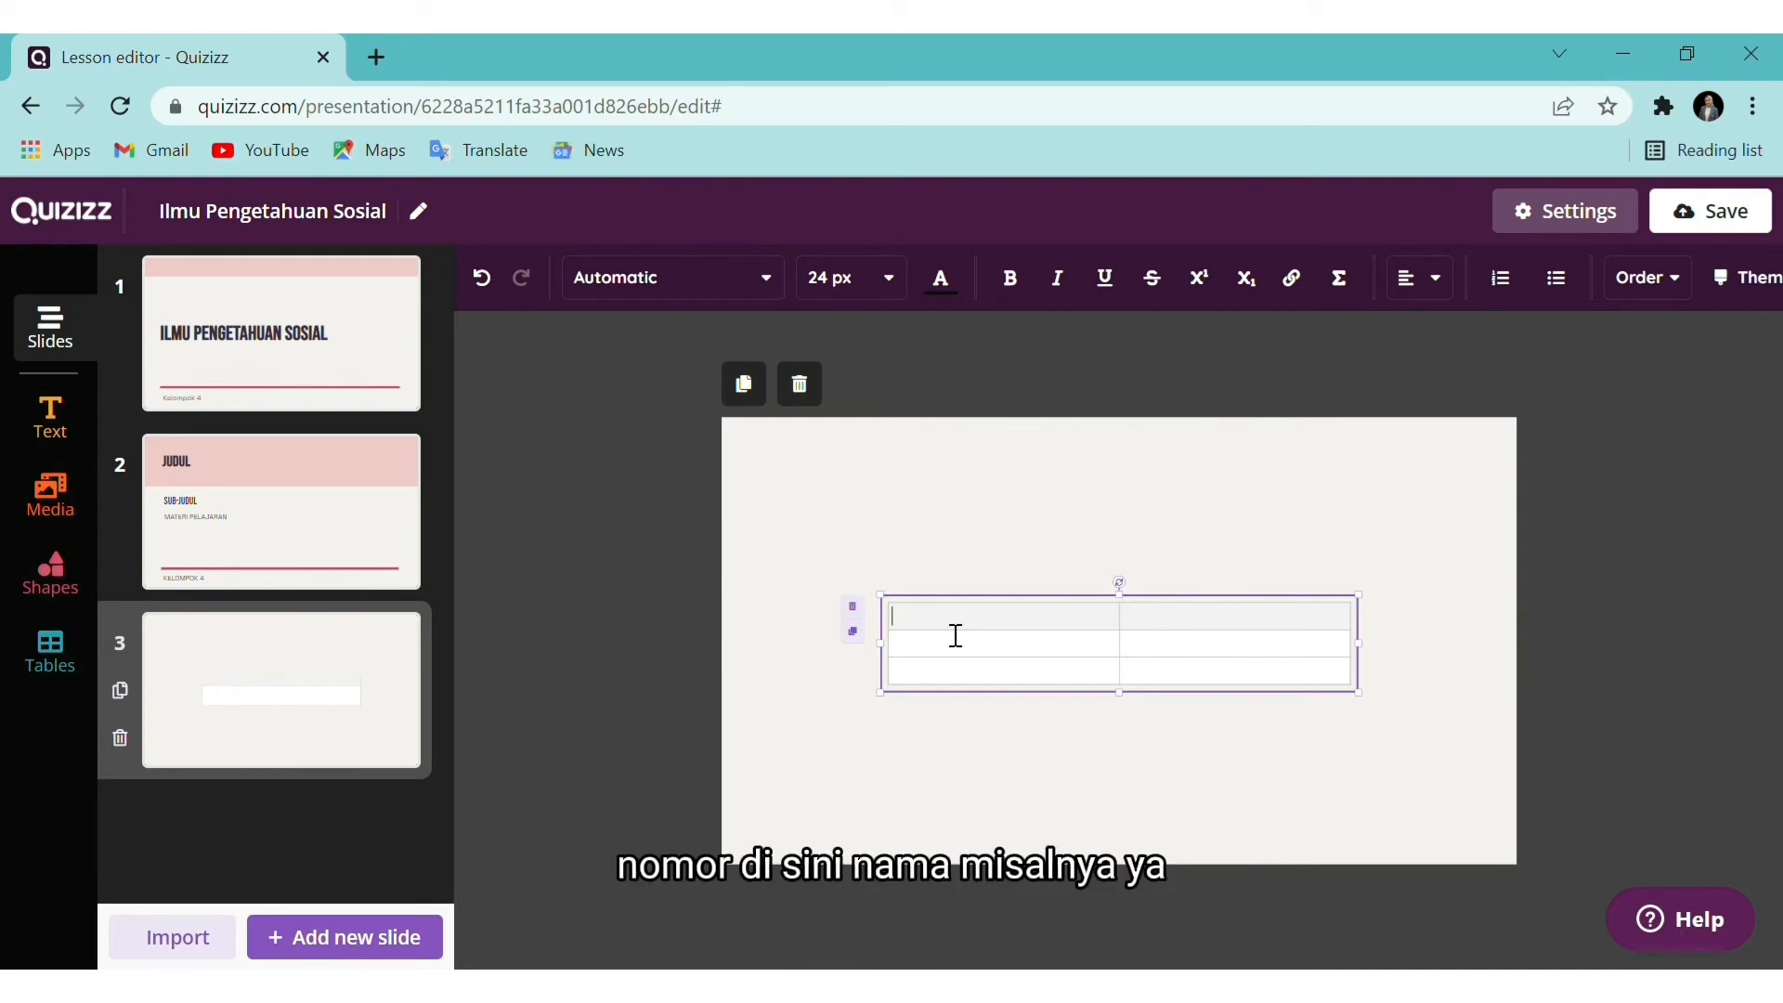
Fill the table's header row with "NO" in the first column and "NAMA" in the second
text(NO)
click(1142, 636)
text(NAMA)
key(Tab)
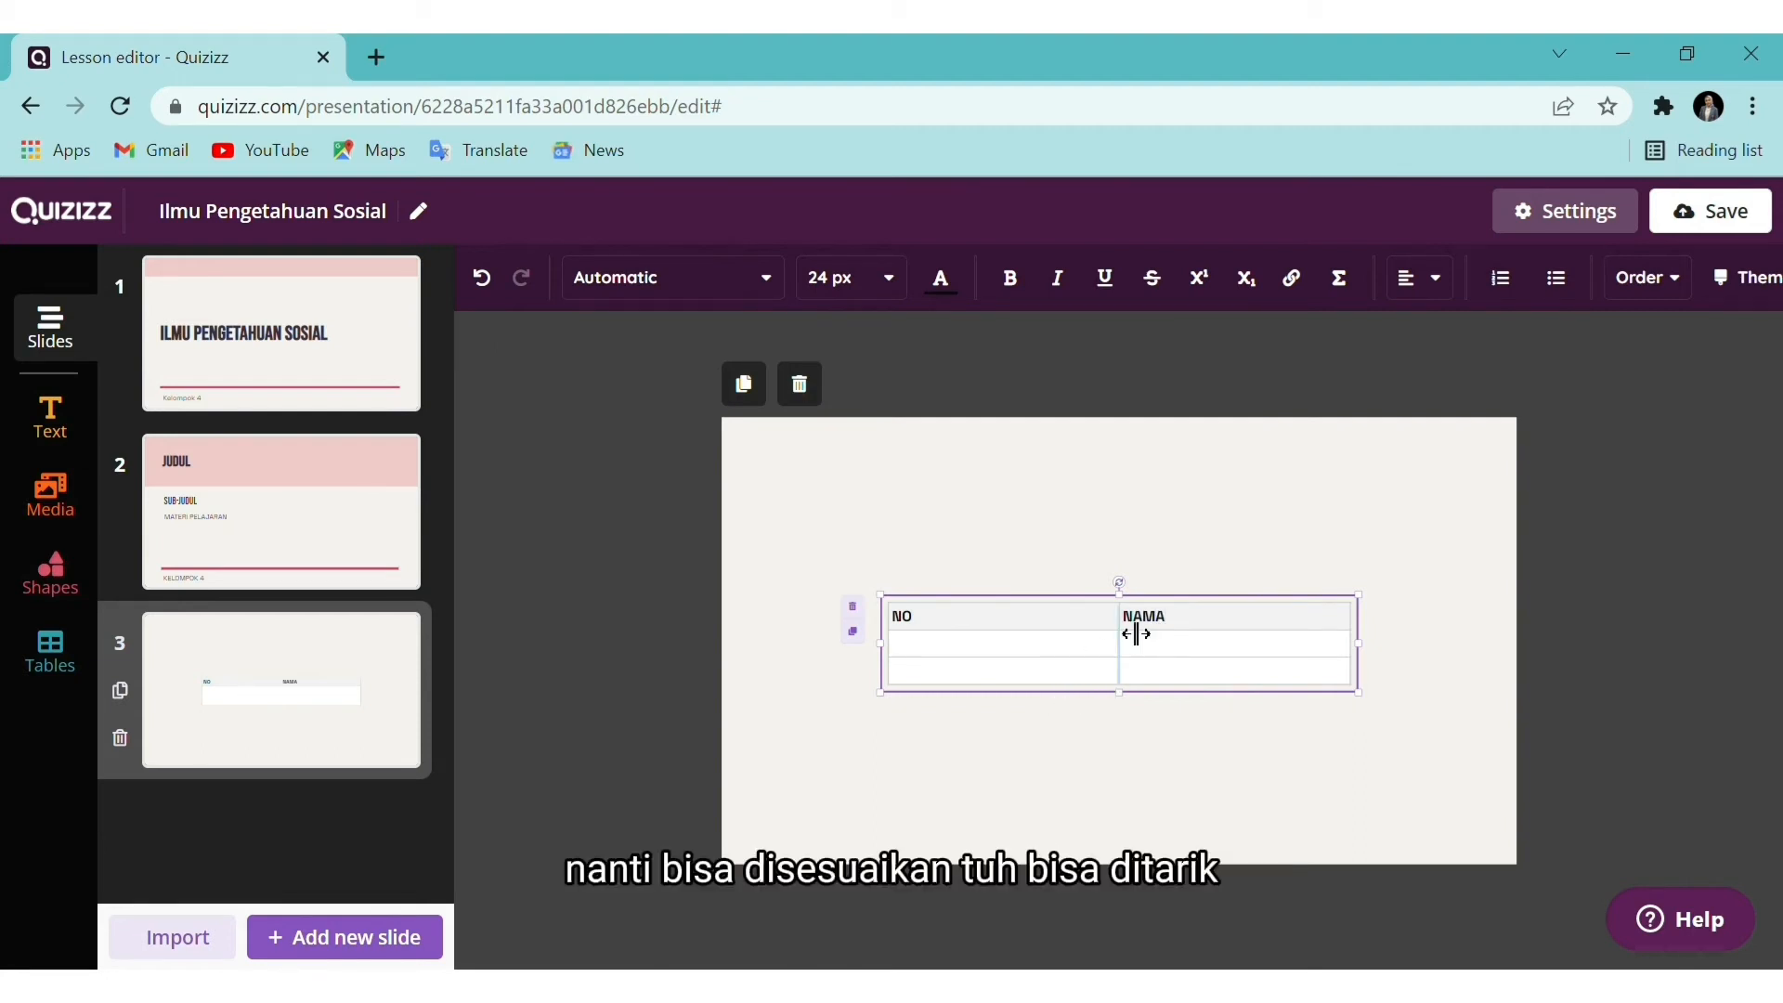
Narrow the table's NO column so the NAMA column takes up most of the table width
drag(1135, 634, 811, 618)
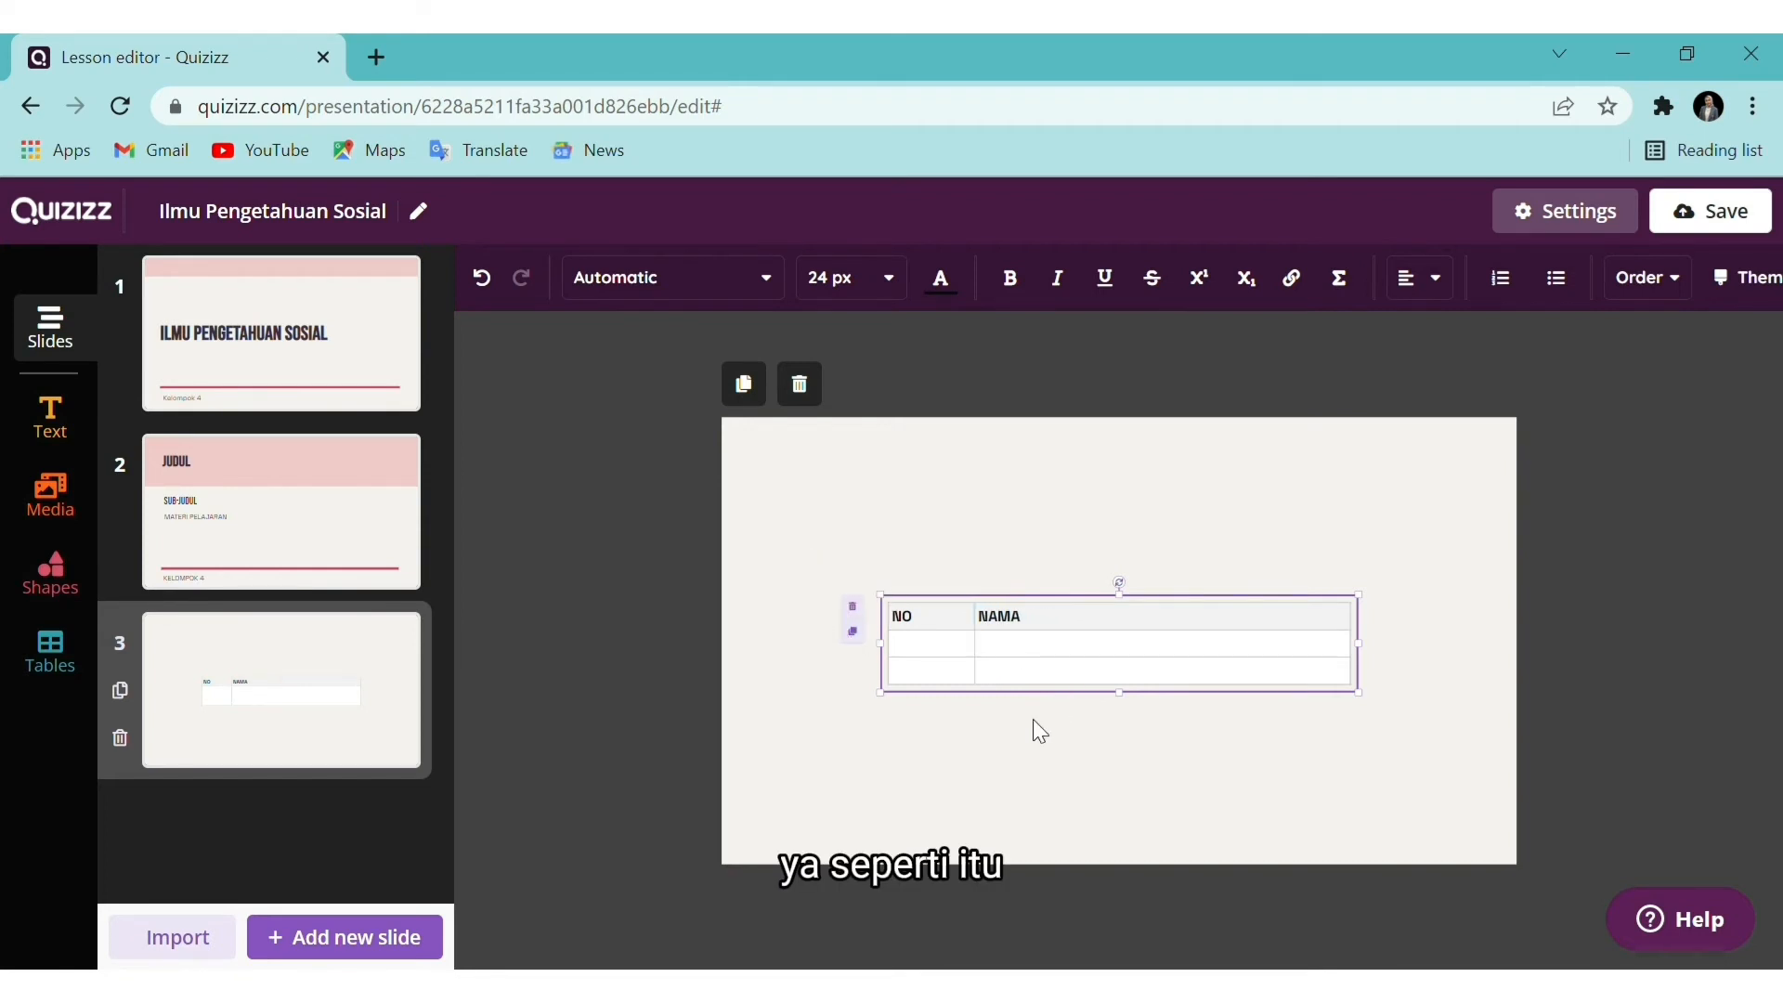
click(1013, 767)
drag(1086, 665, 1005, 579)
click(1006, 578)
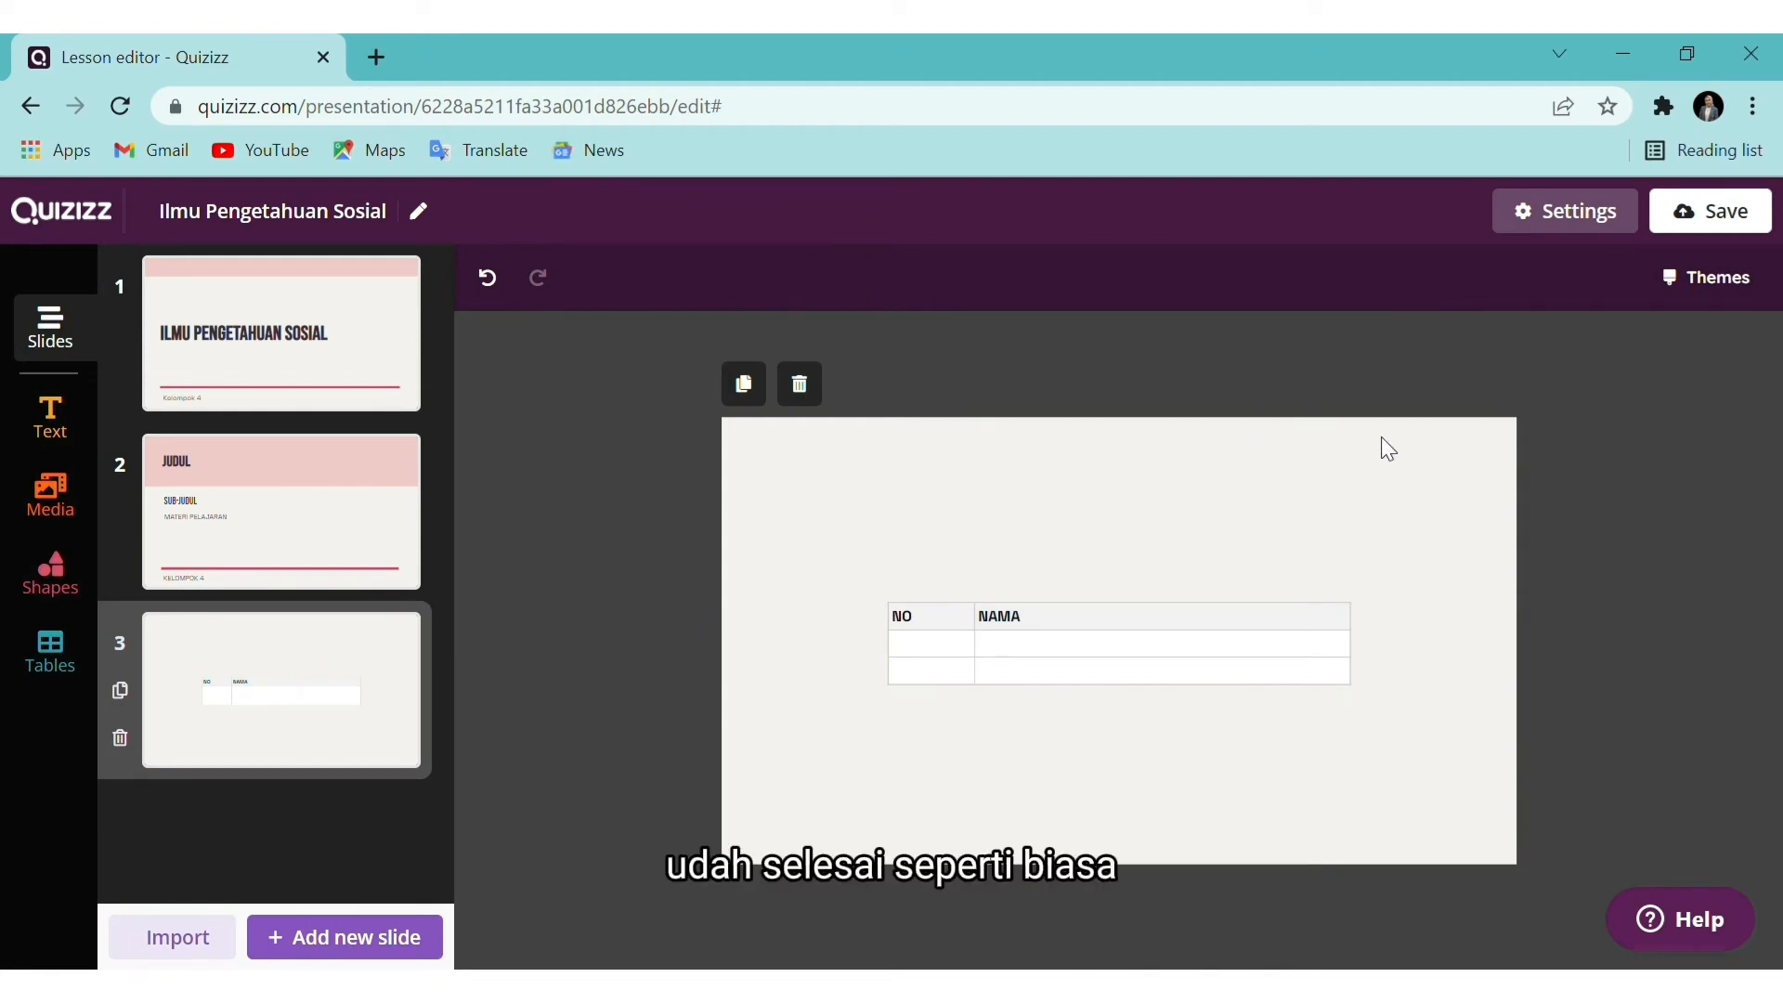
Start saving the lesson and enter "ILMU PENGETAHUAN SOSIAL" as the title image search text
click(1733, 223)
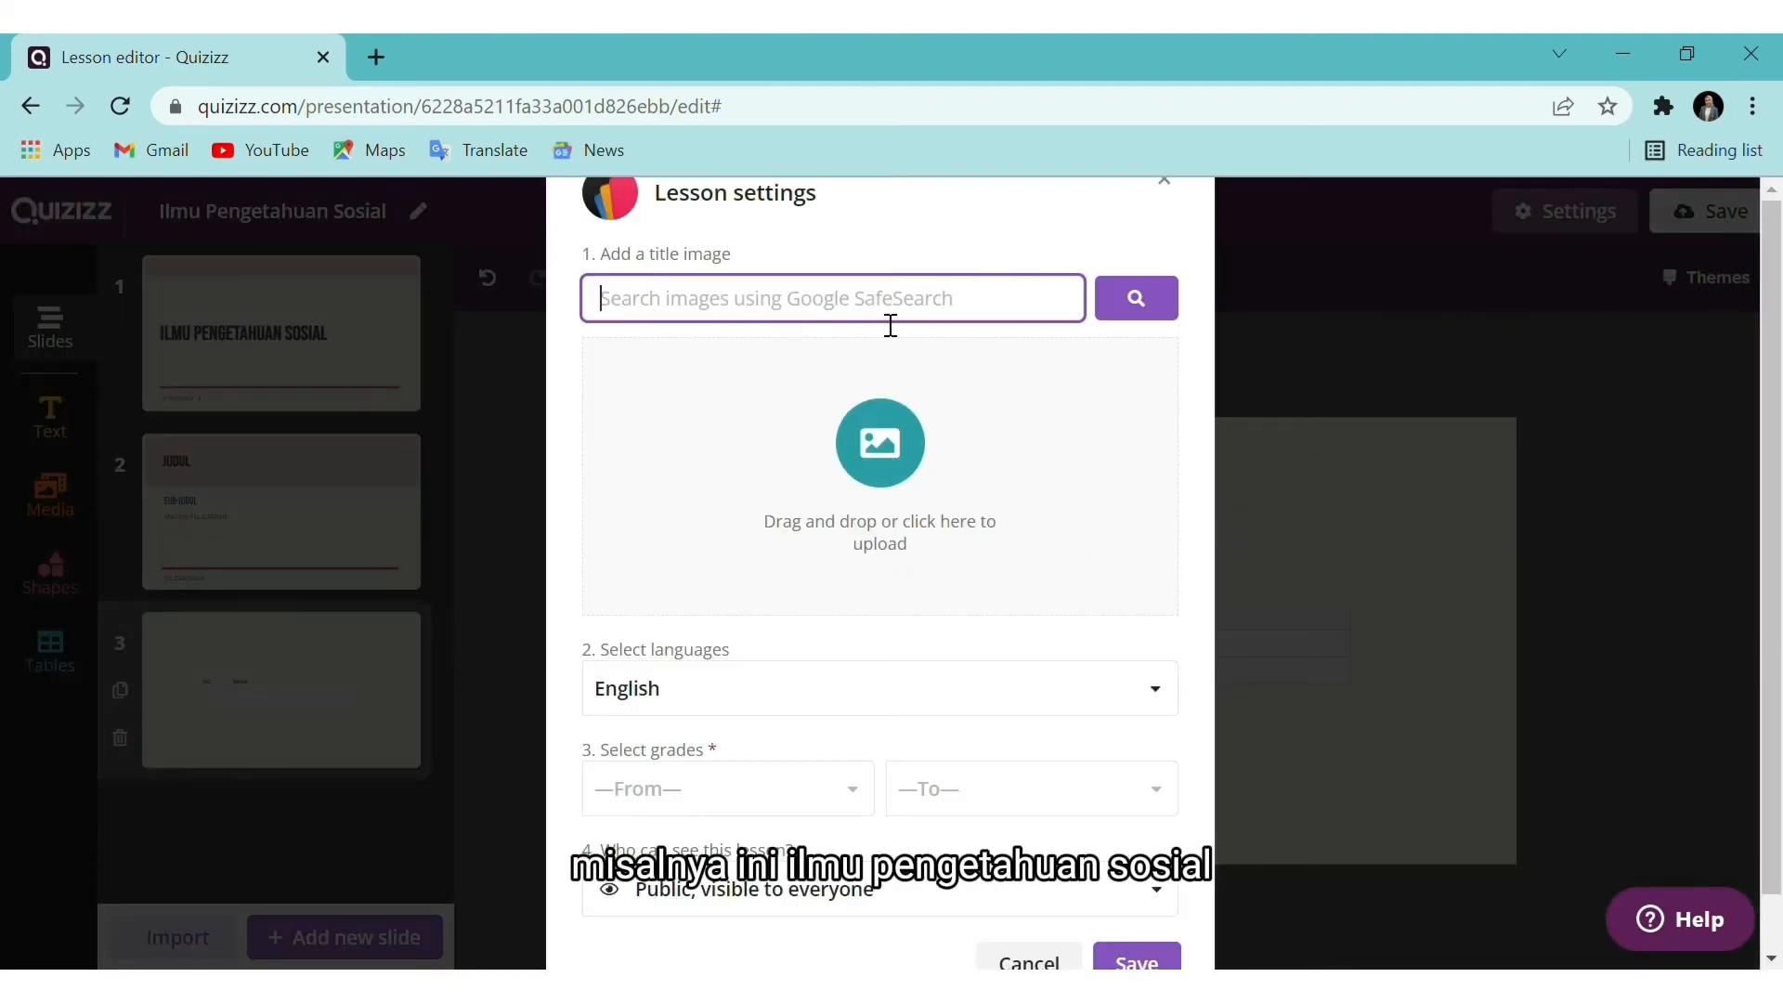
text(ILMU)
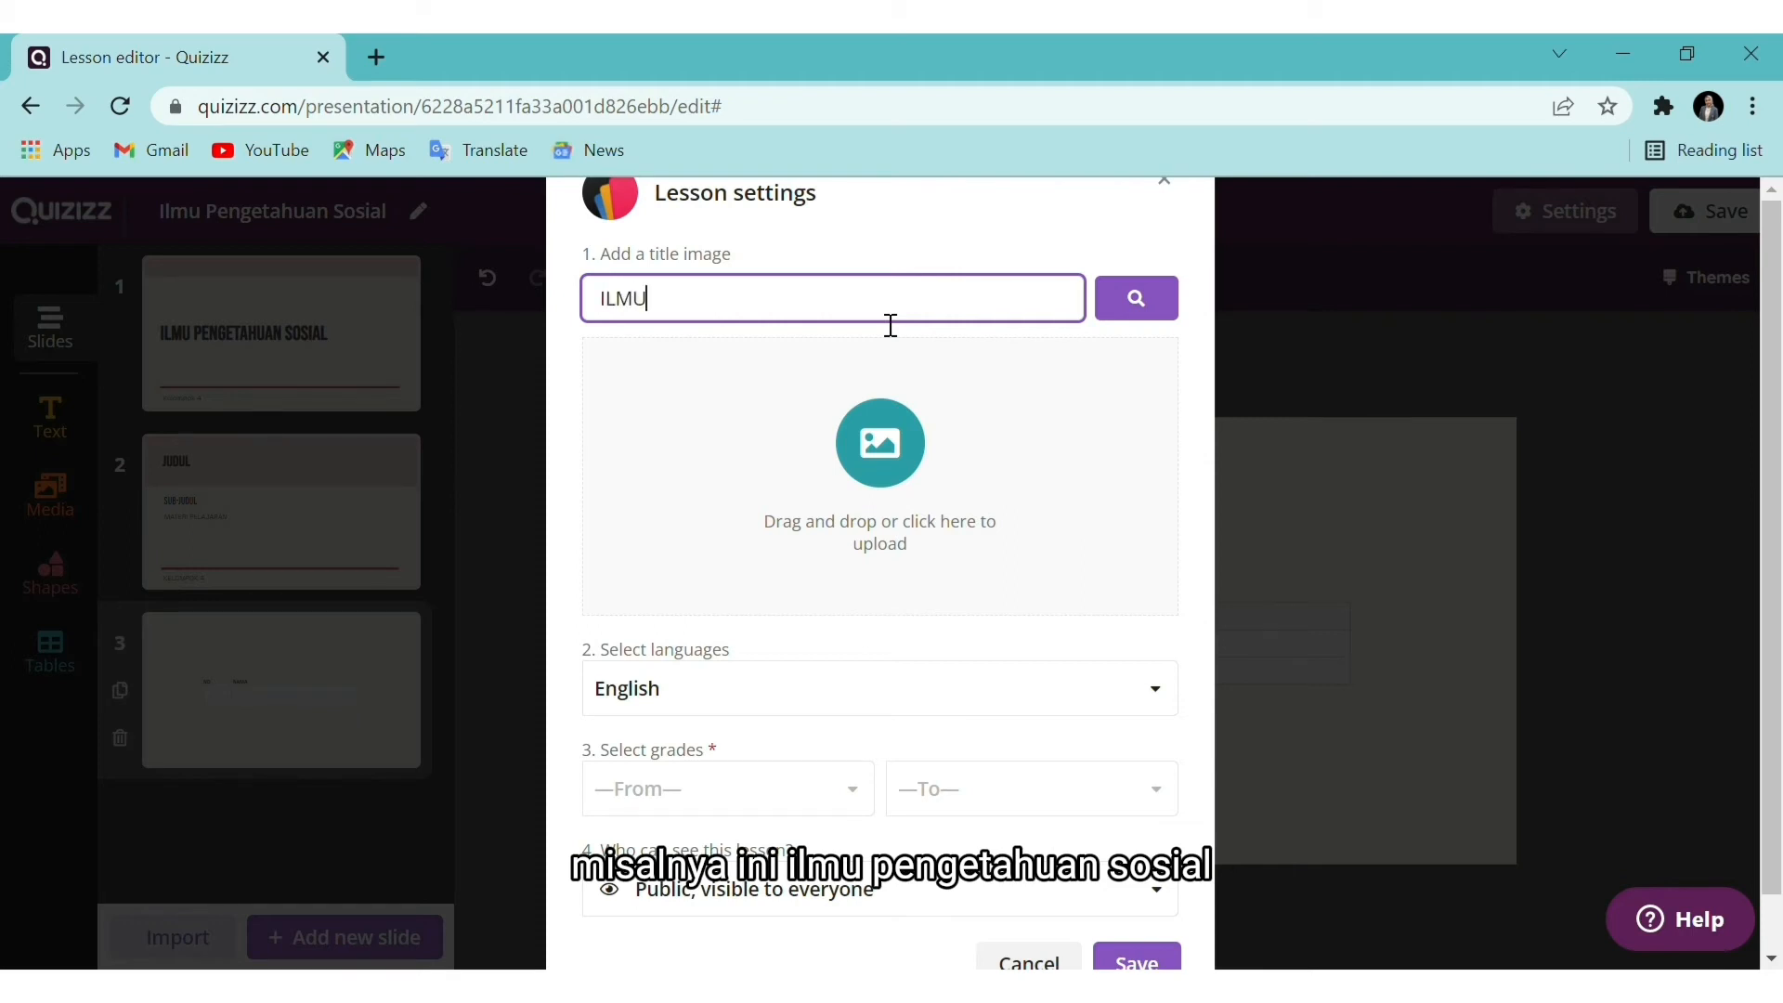
text( PENGETAHUA)
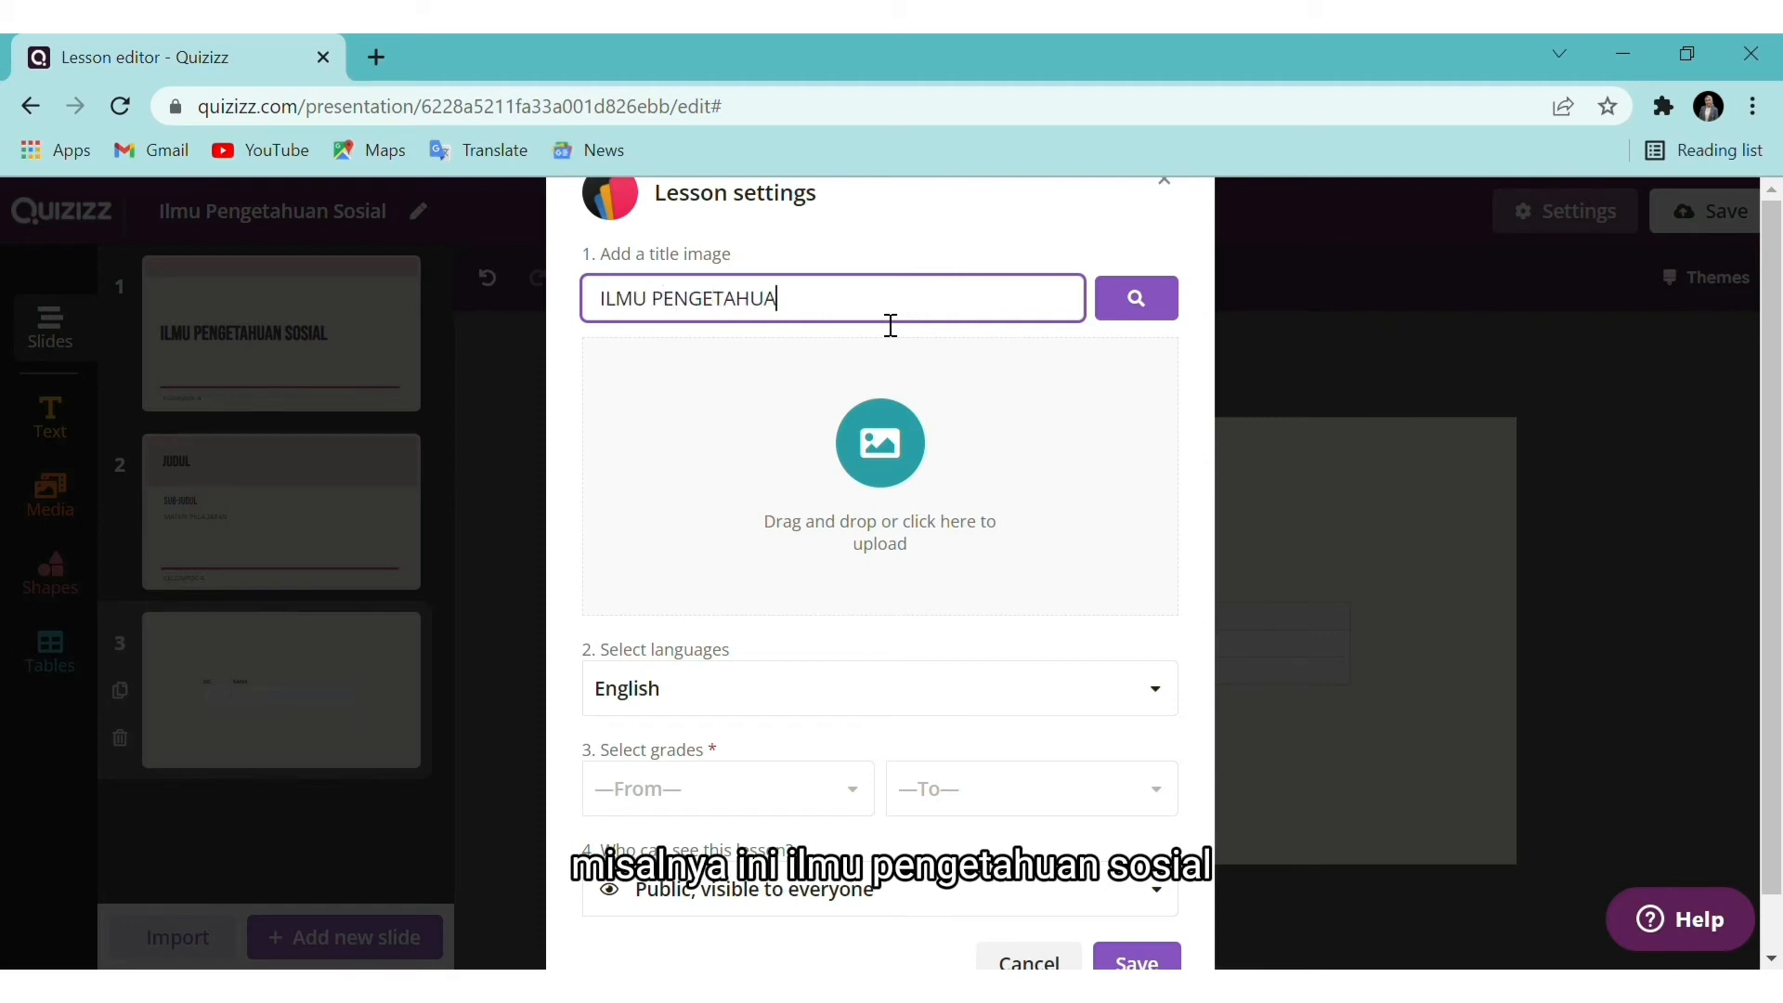
text(N SOSIAL)
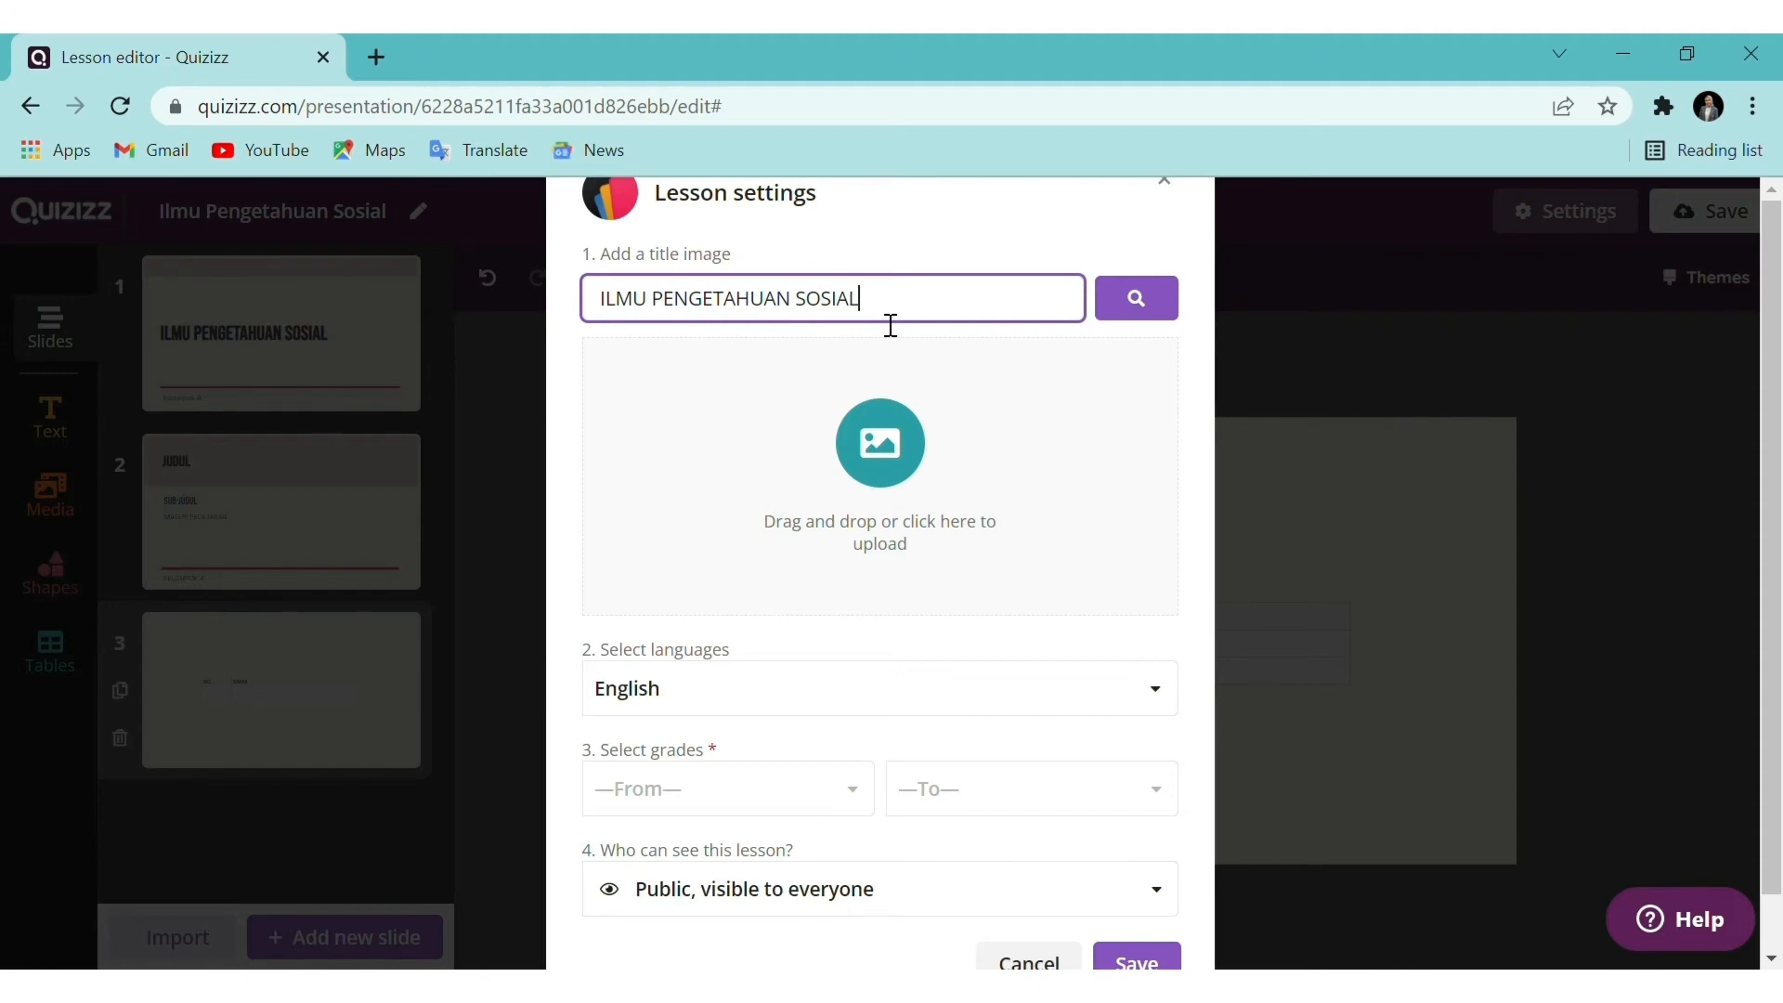
Set the lesson language to Indonesian and its grade range from 4th to 4th
click(764, 687)
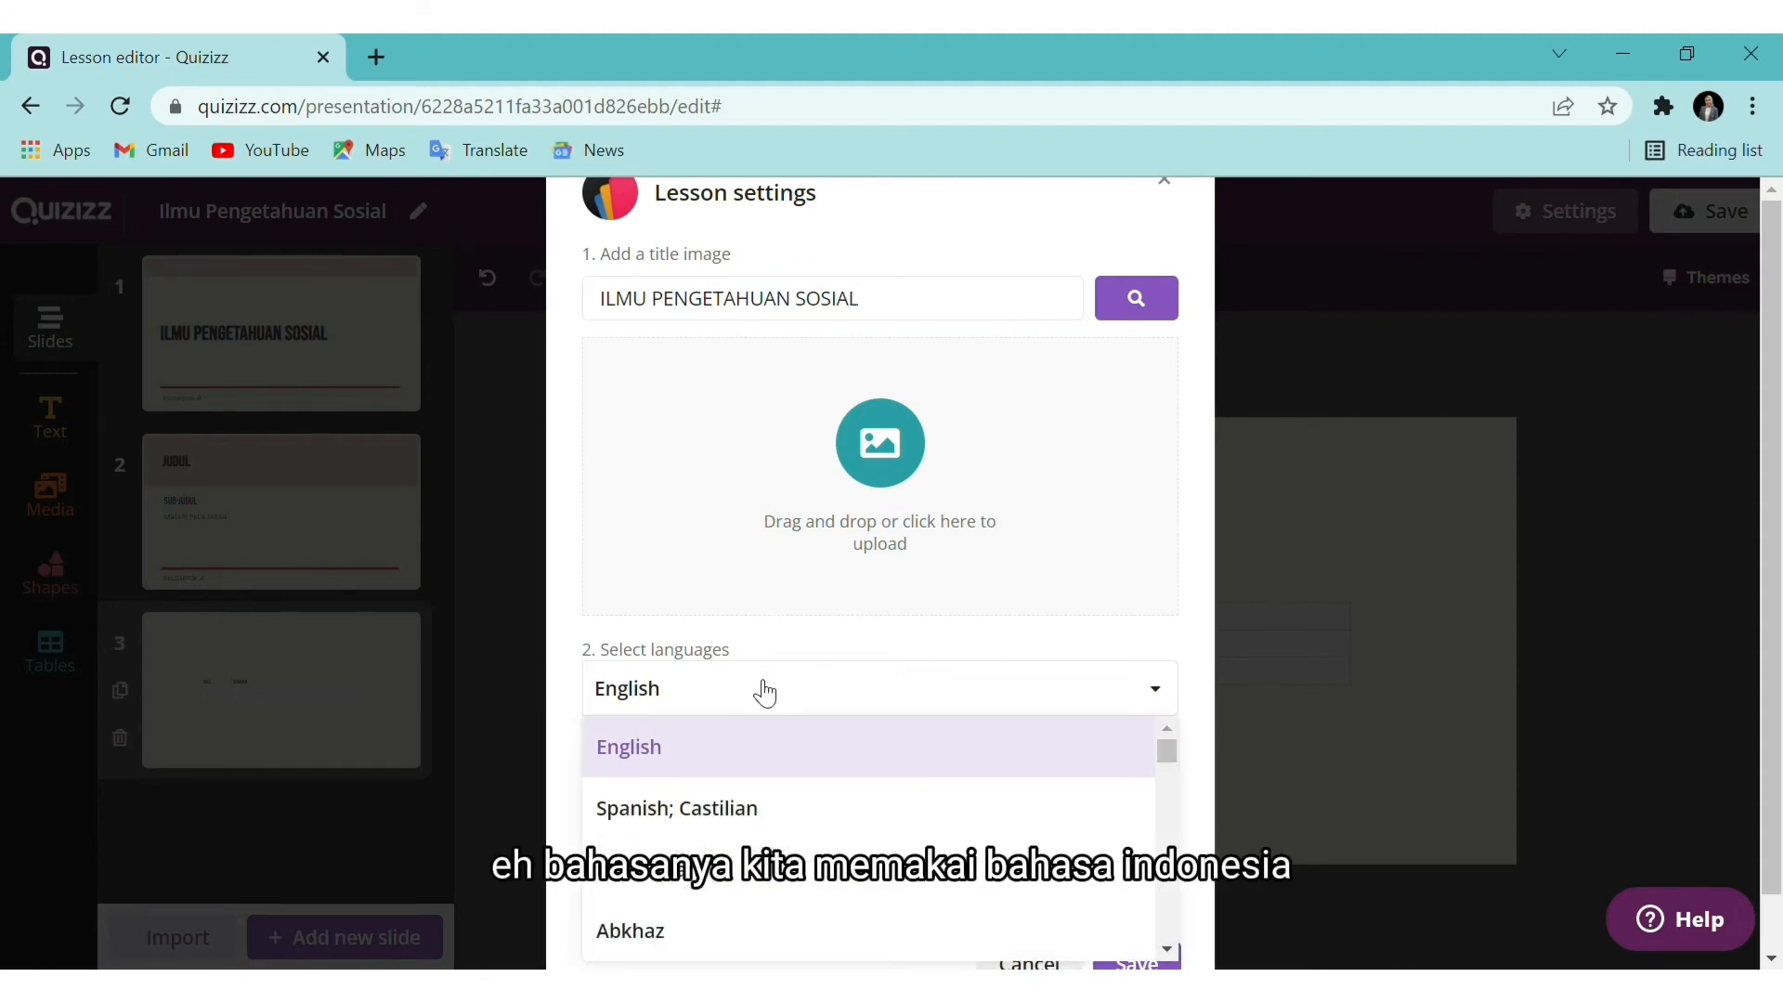
click(698, 880)
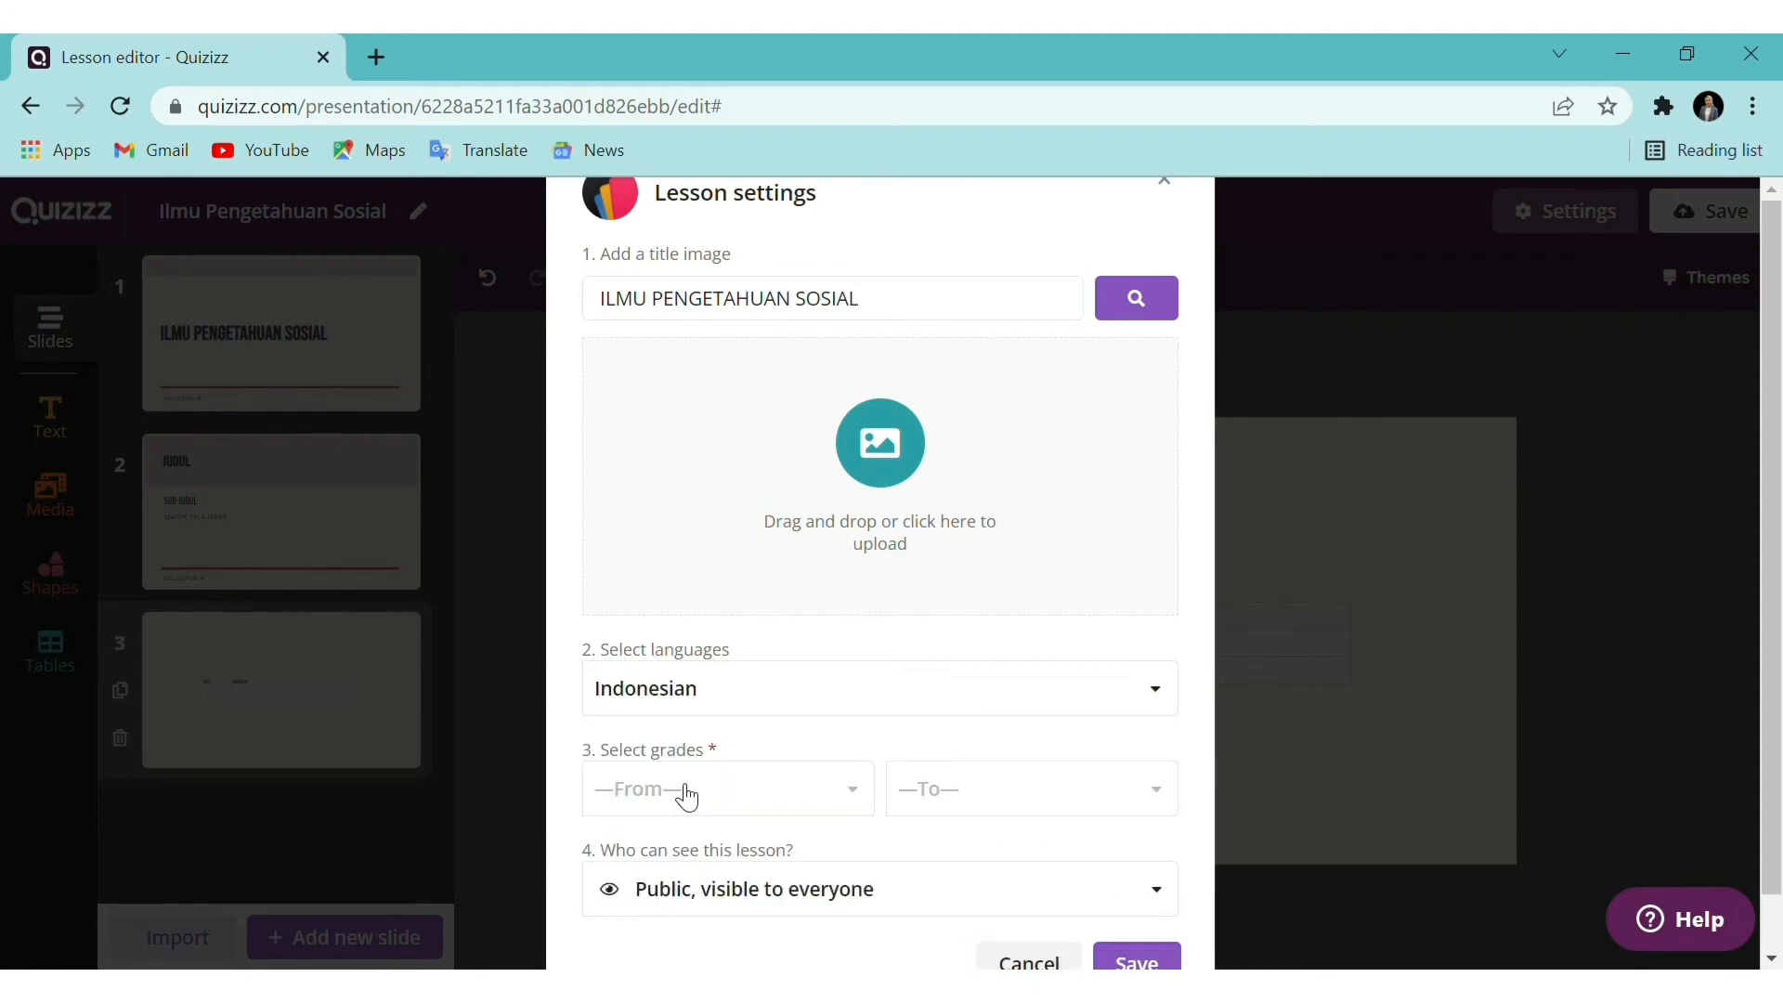
scroll(685, 794, down, 1)
click(696, 743)
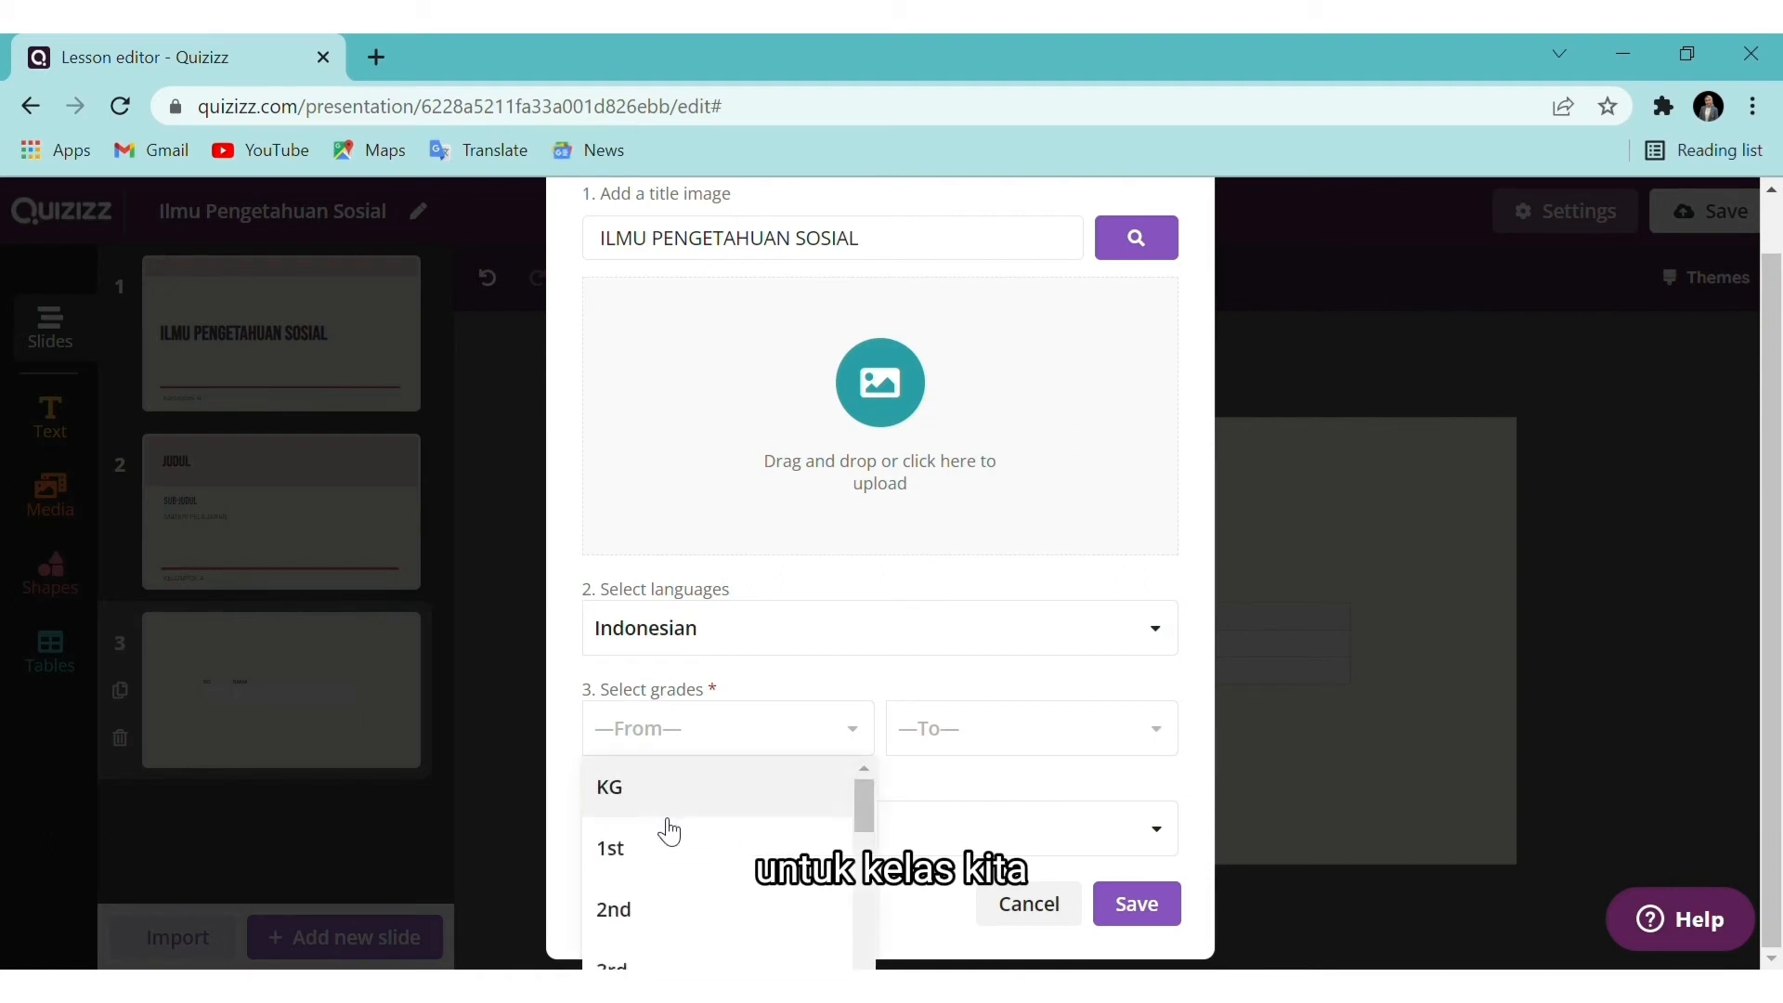
scroll(650, 893, down, 2)
click(650, 890)
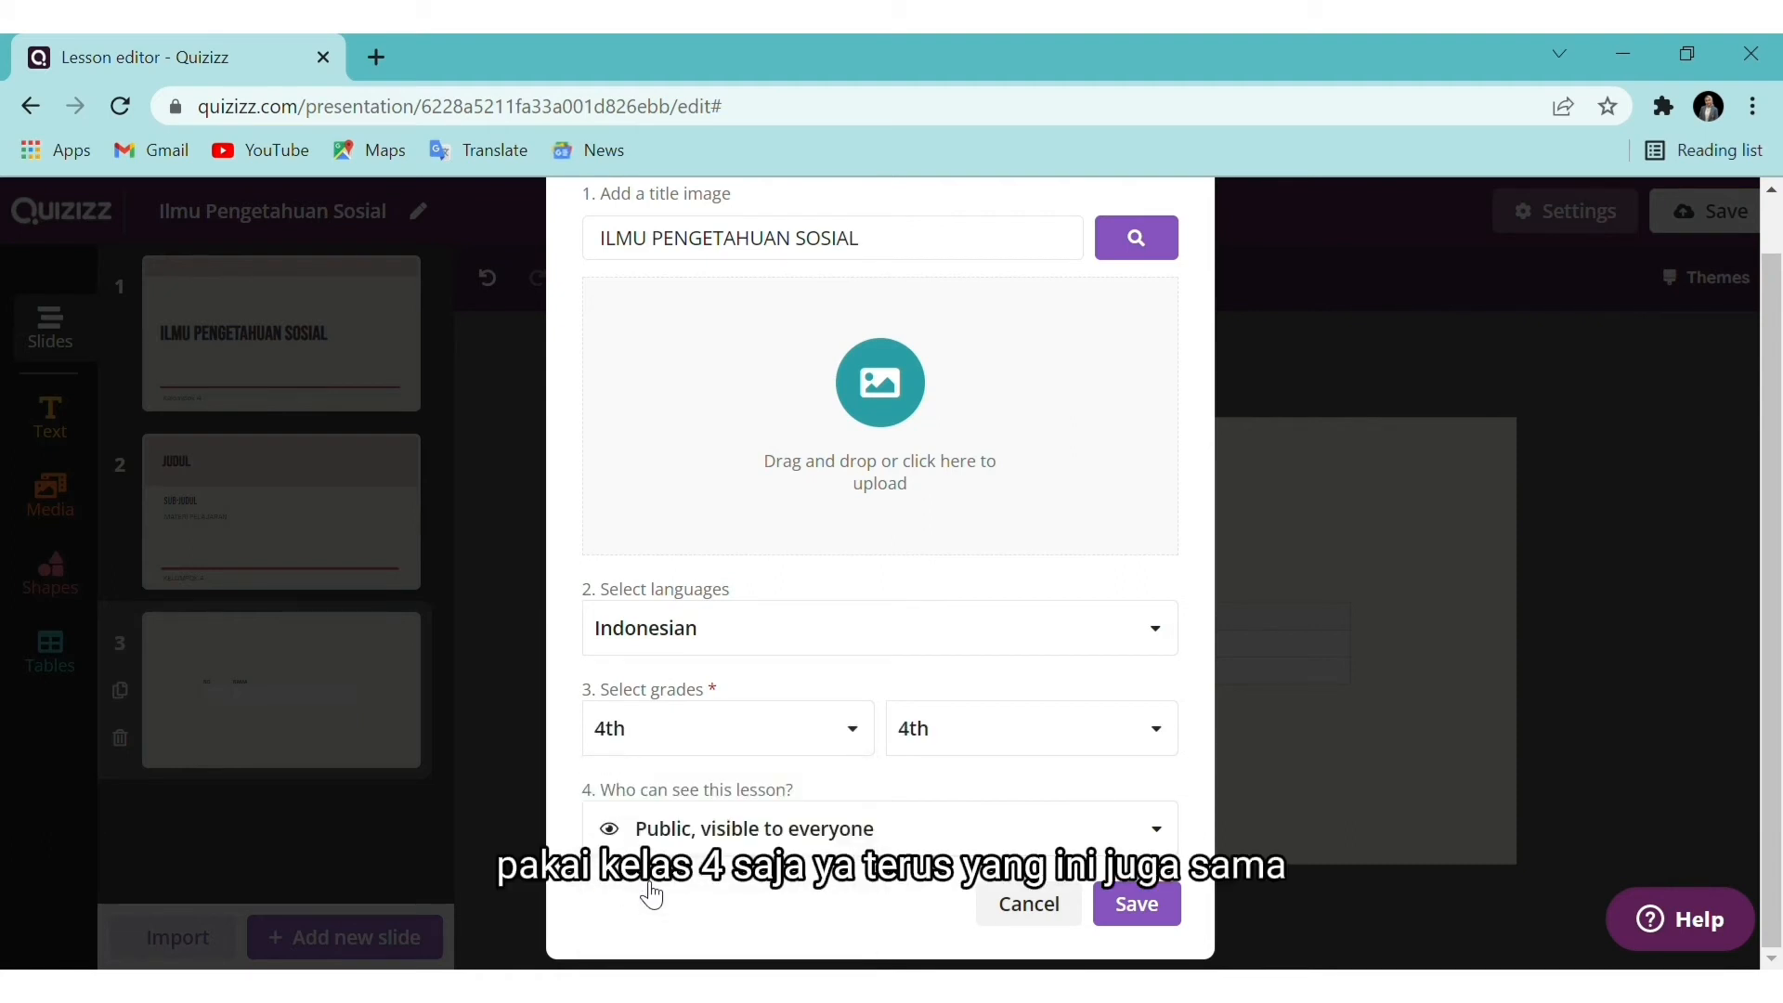
Make the lesson private, visible only to its owner, and save it
click(745, 841)
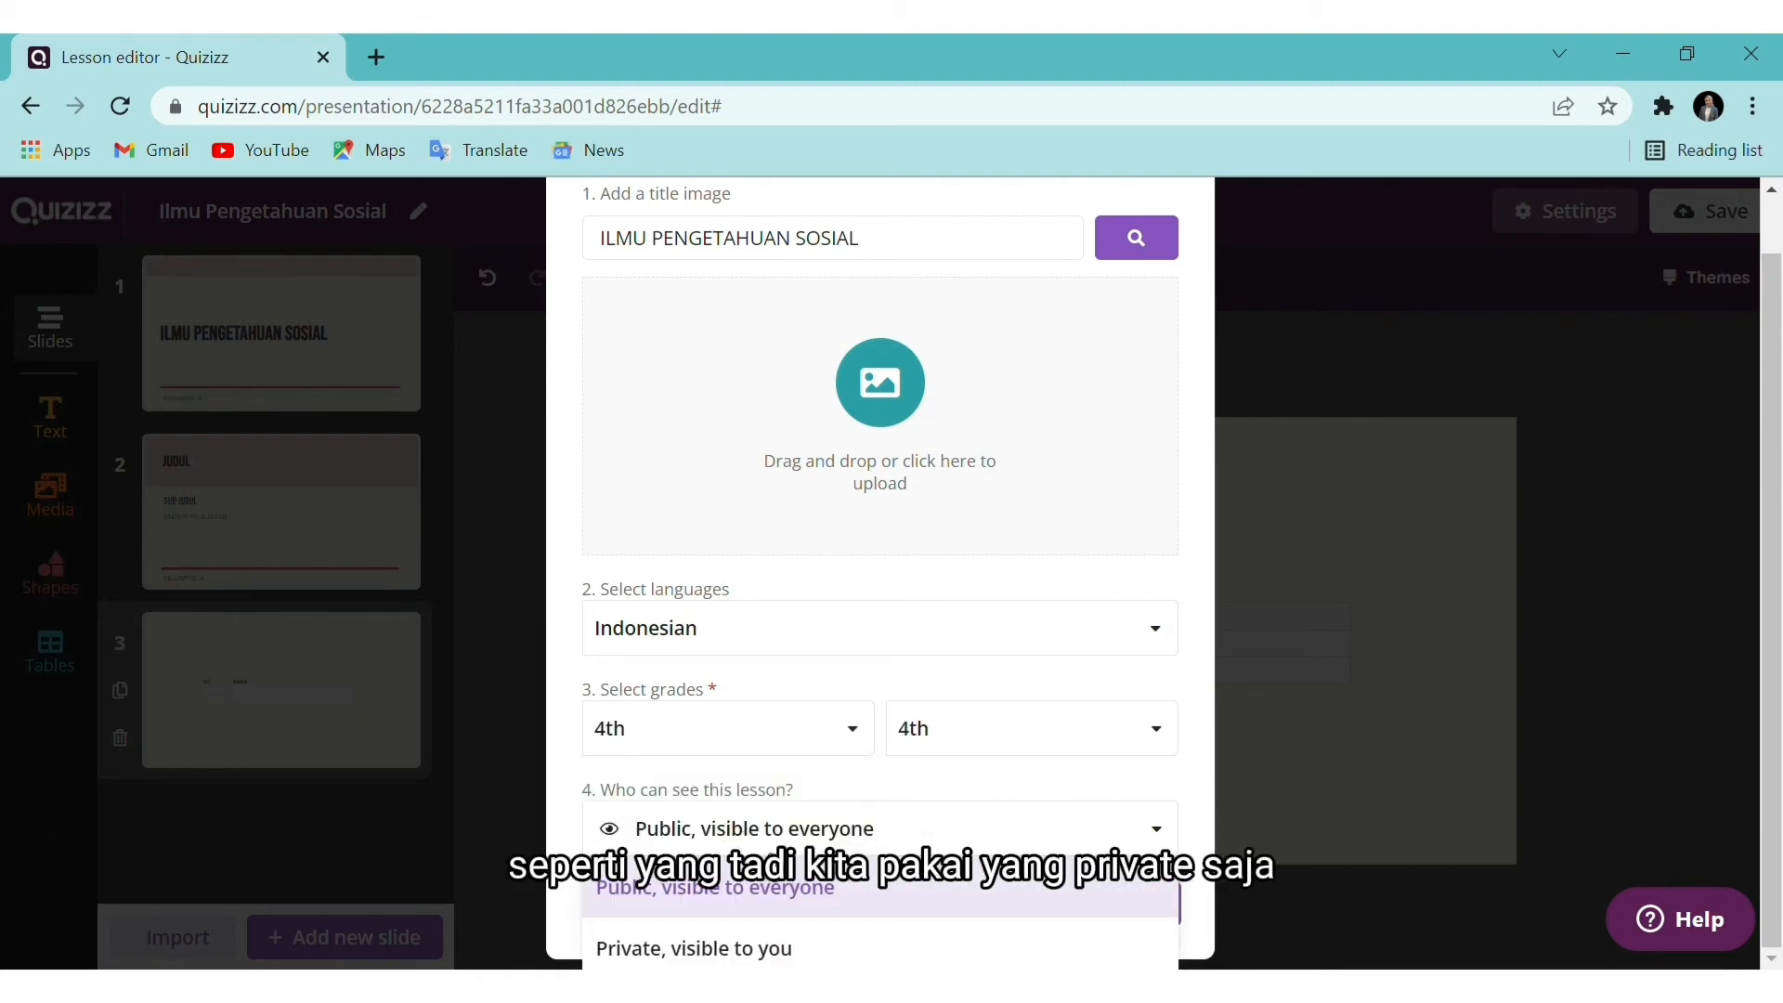
click(794, 944)
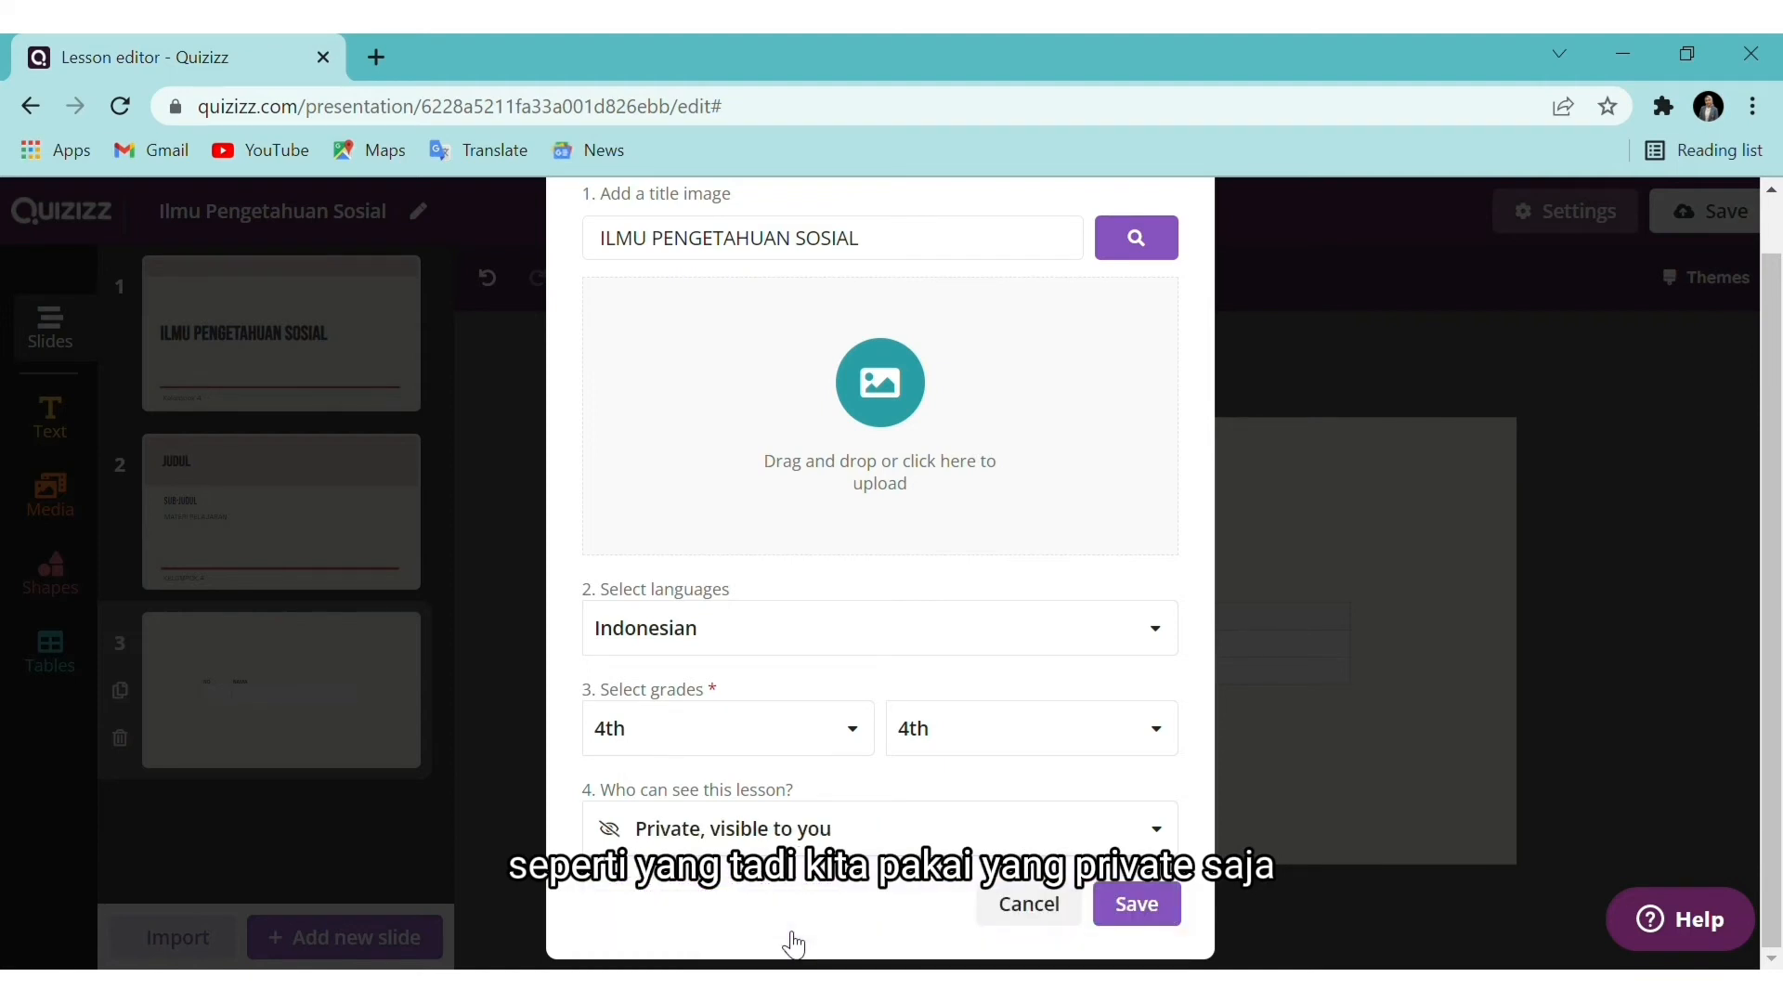
click(1135, 908)
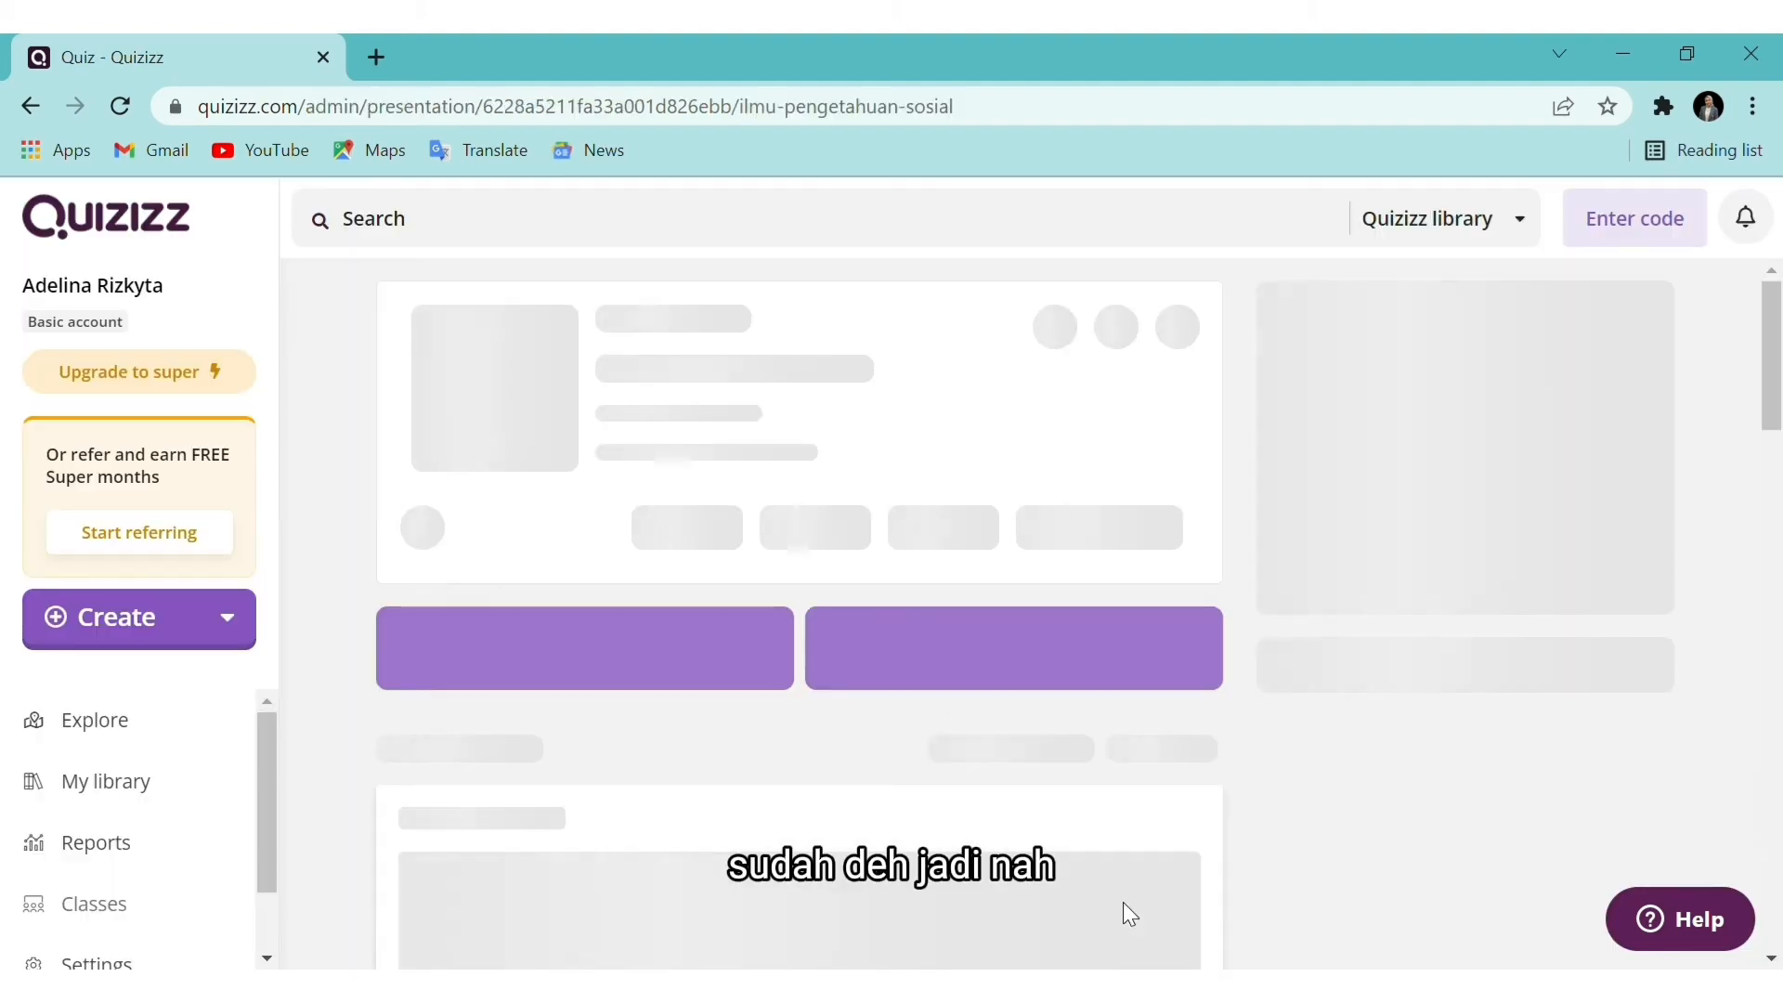
Look over the saved lesson's page and open the library of own quizzes and lessons
scroll(1133, 917, down, 3)
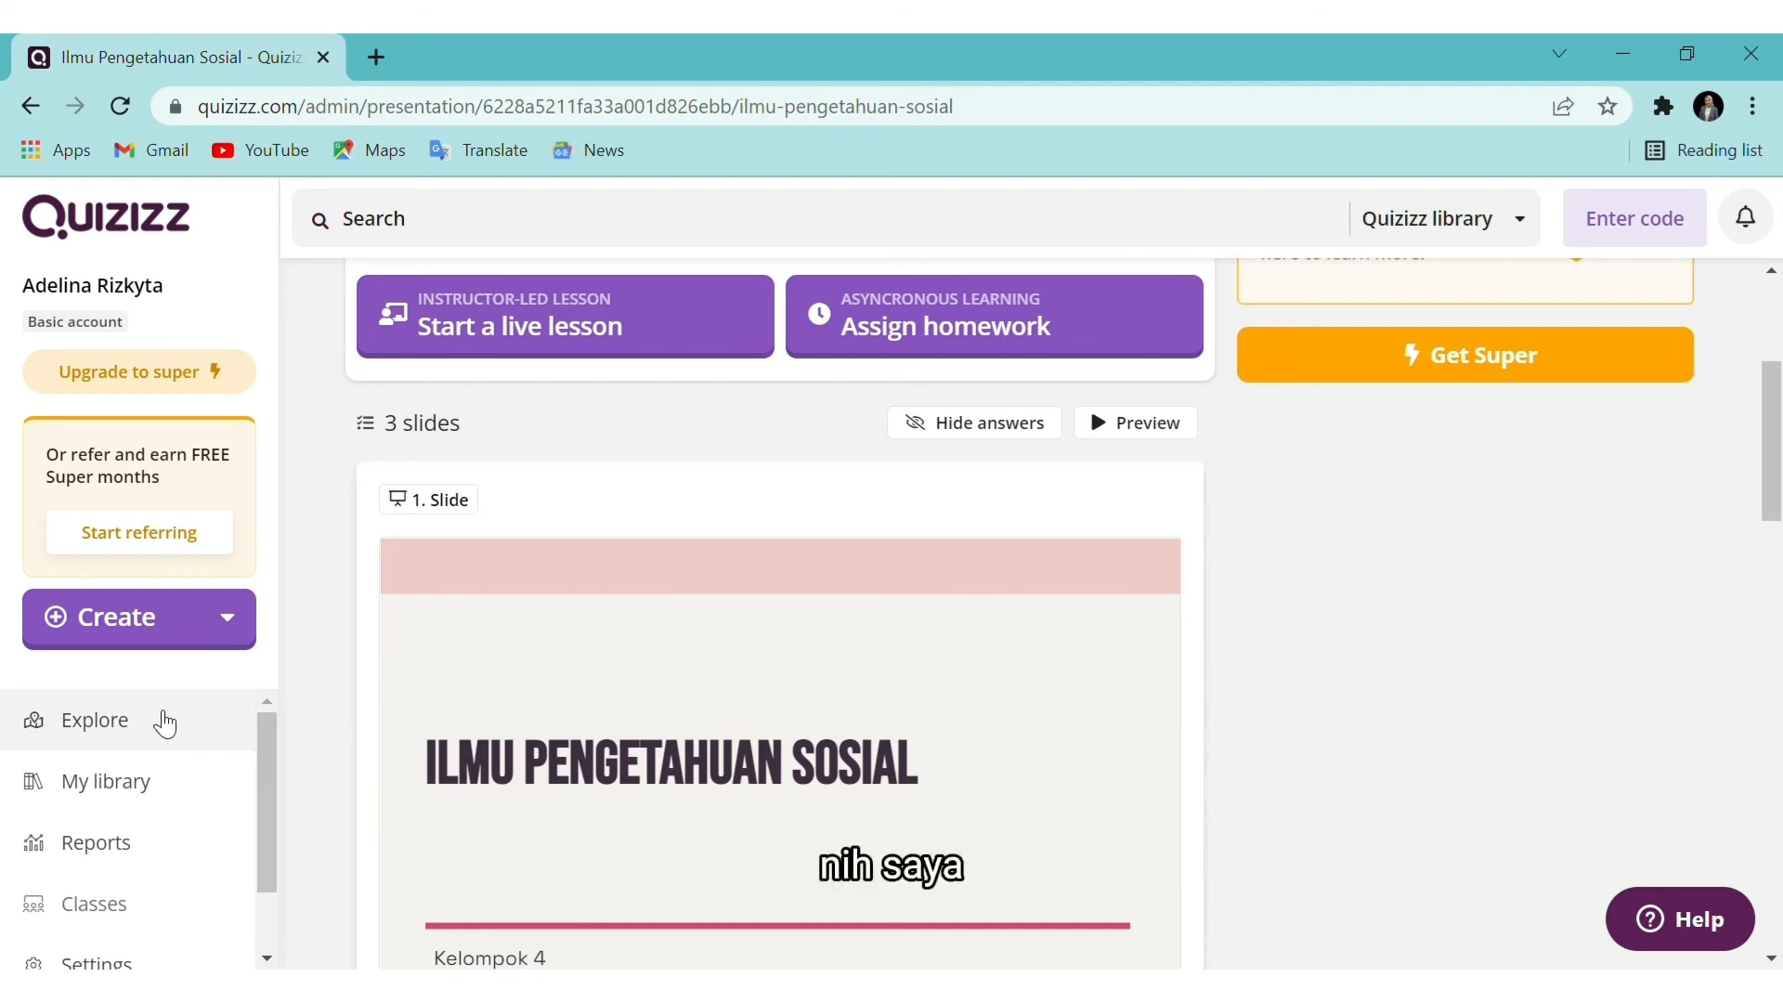
click(163, 722)
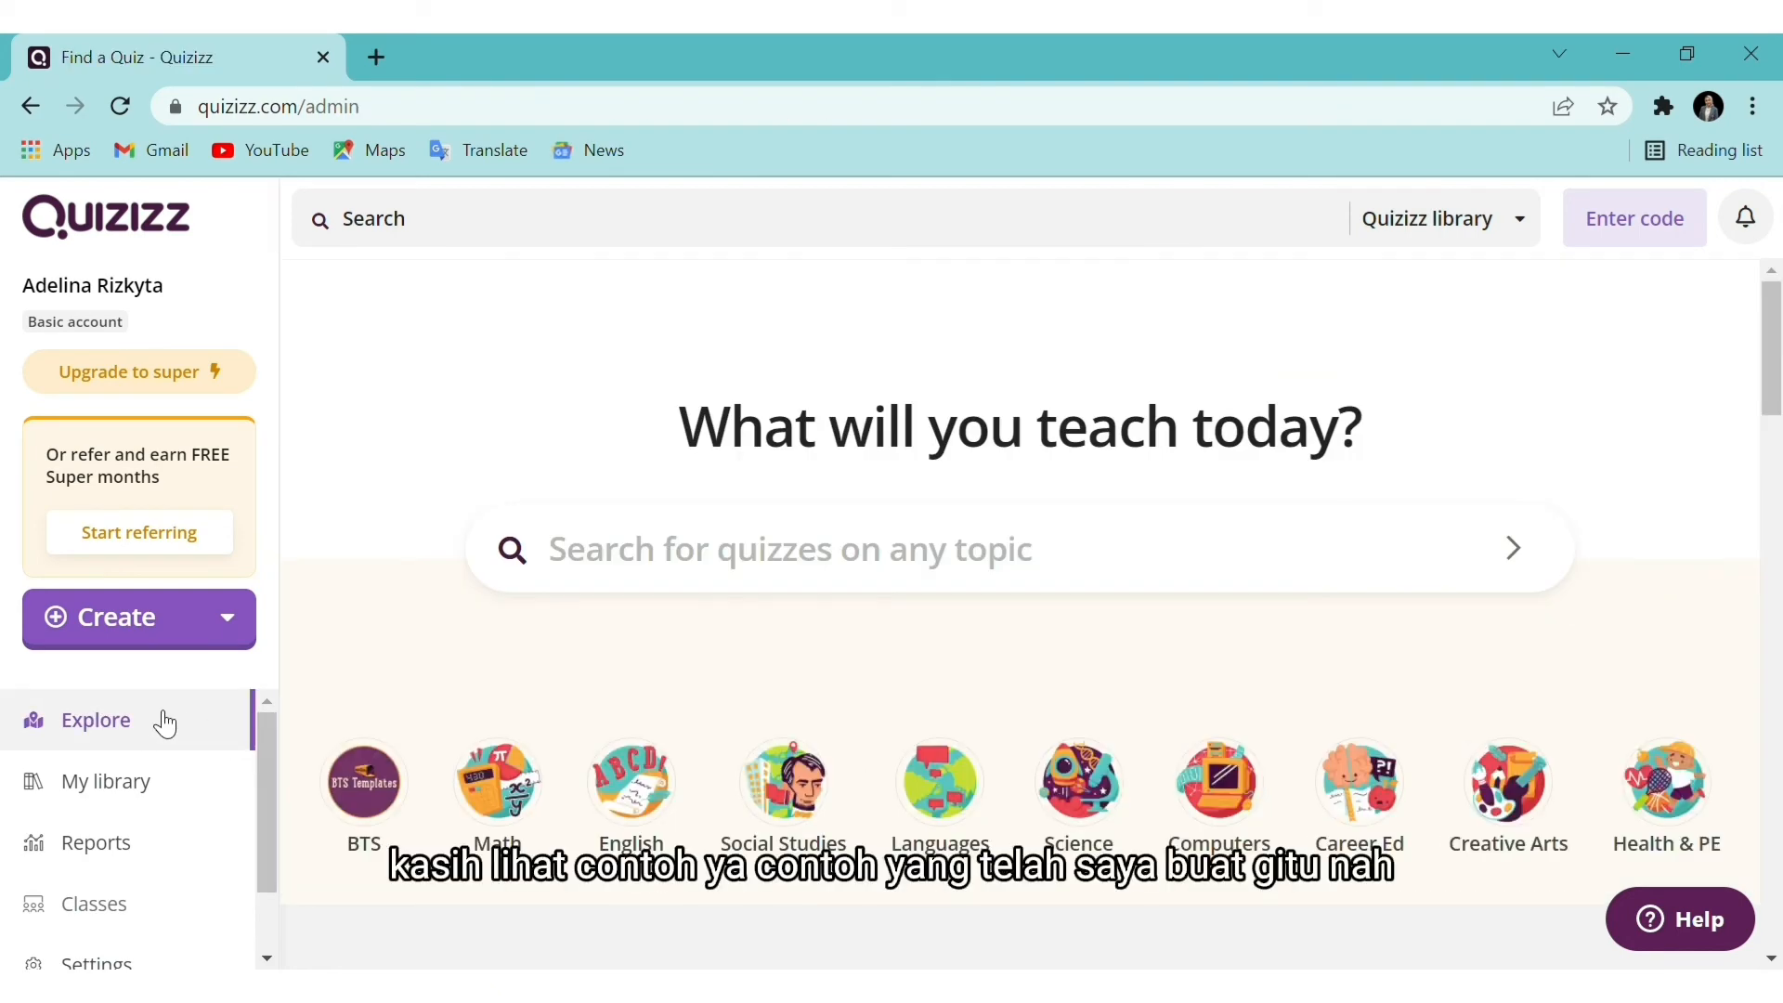
click(162, 796)
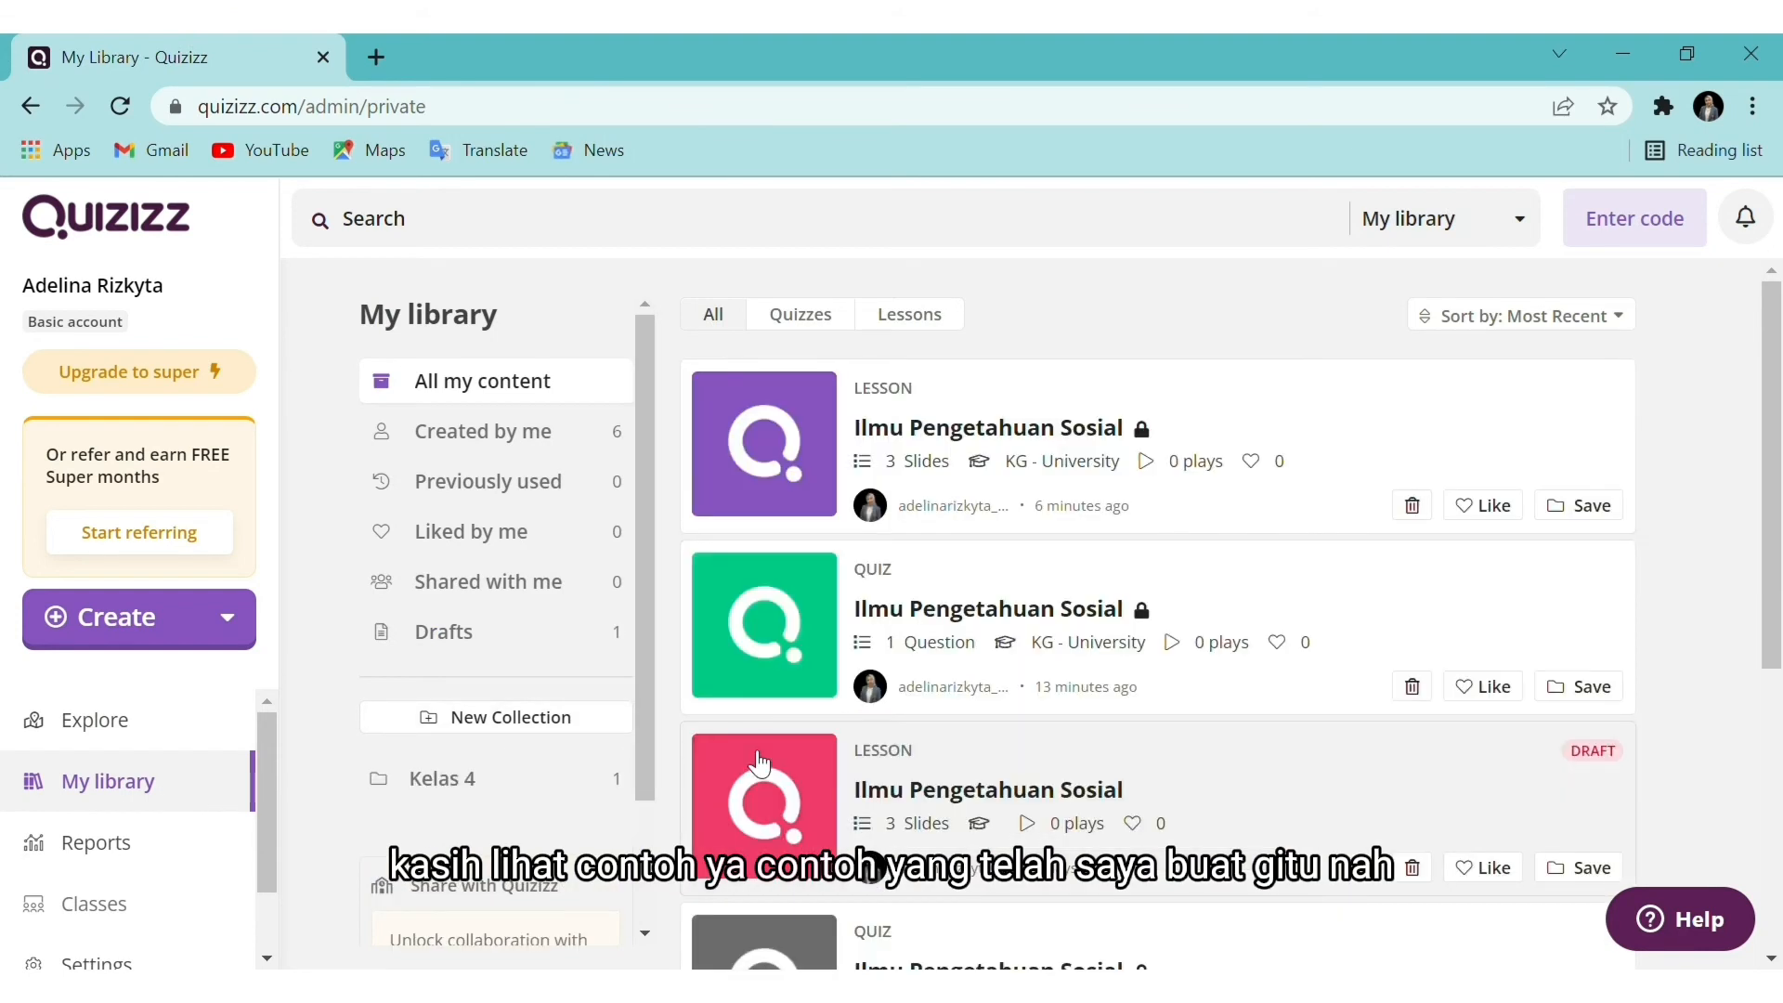
Delete the private 3-slide lesson "Ilmu Pengetahuan Sosial" from the library
scroll(759, 762, down, 5)
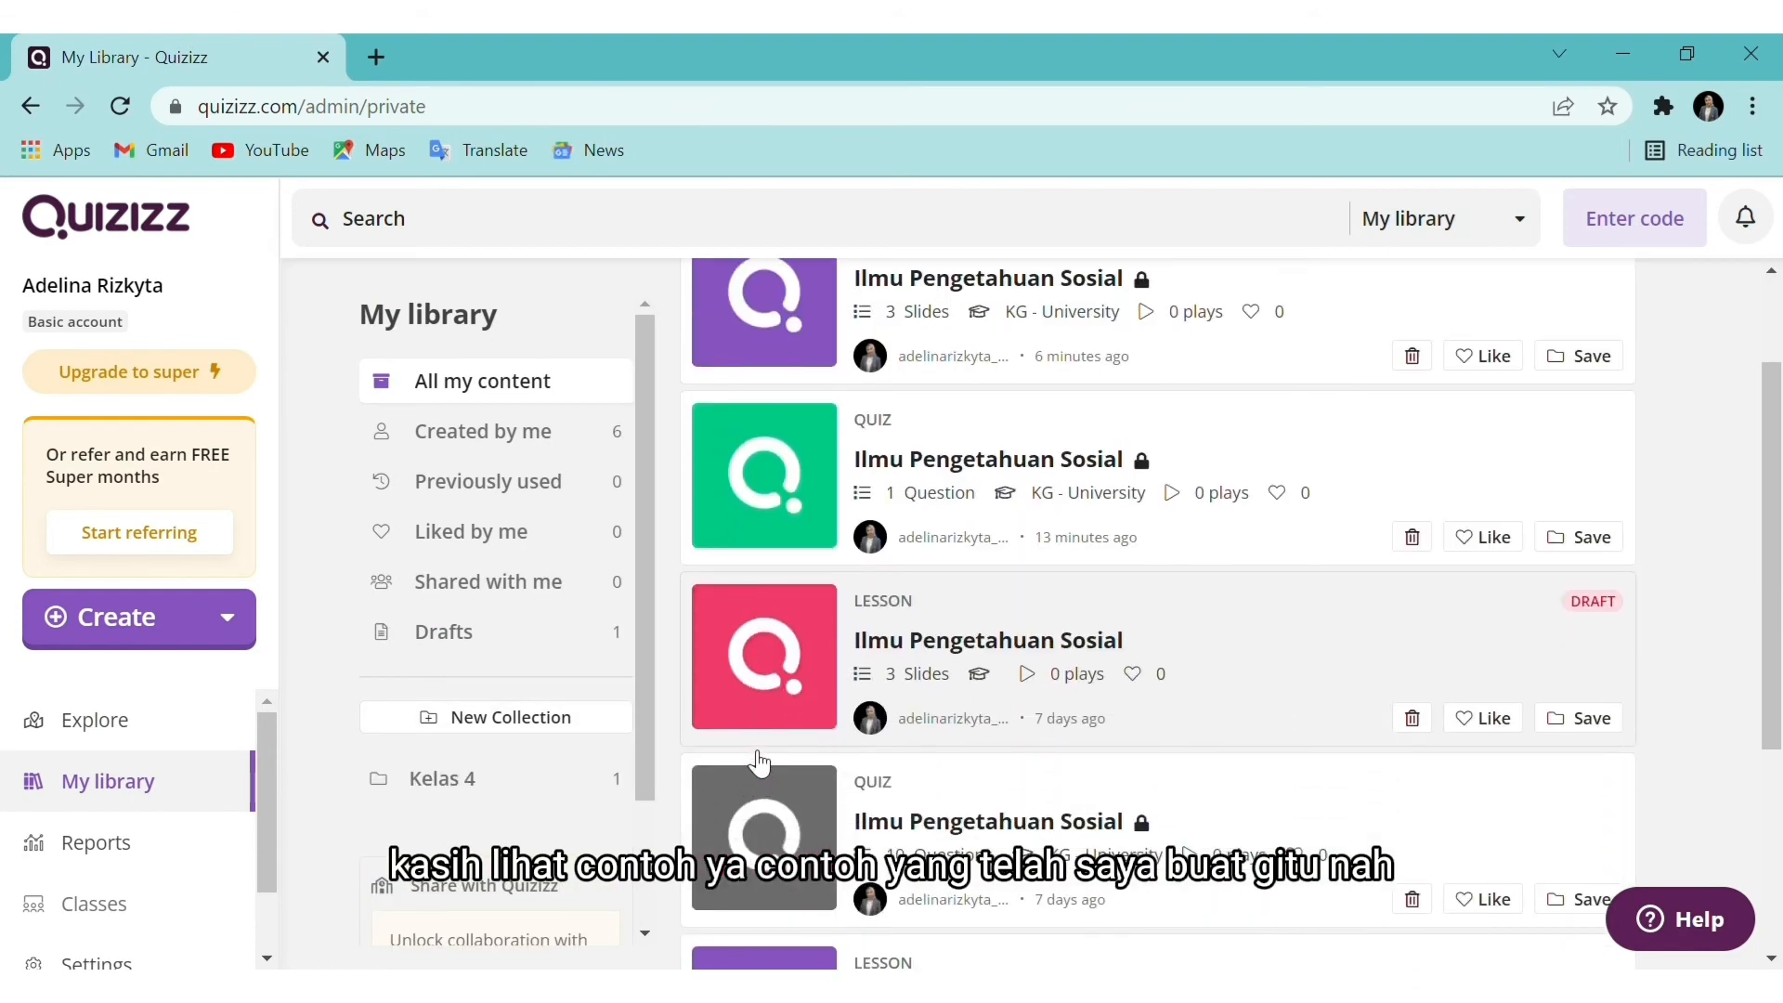
scroll(759, 763, up, 5)
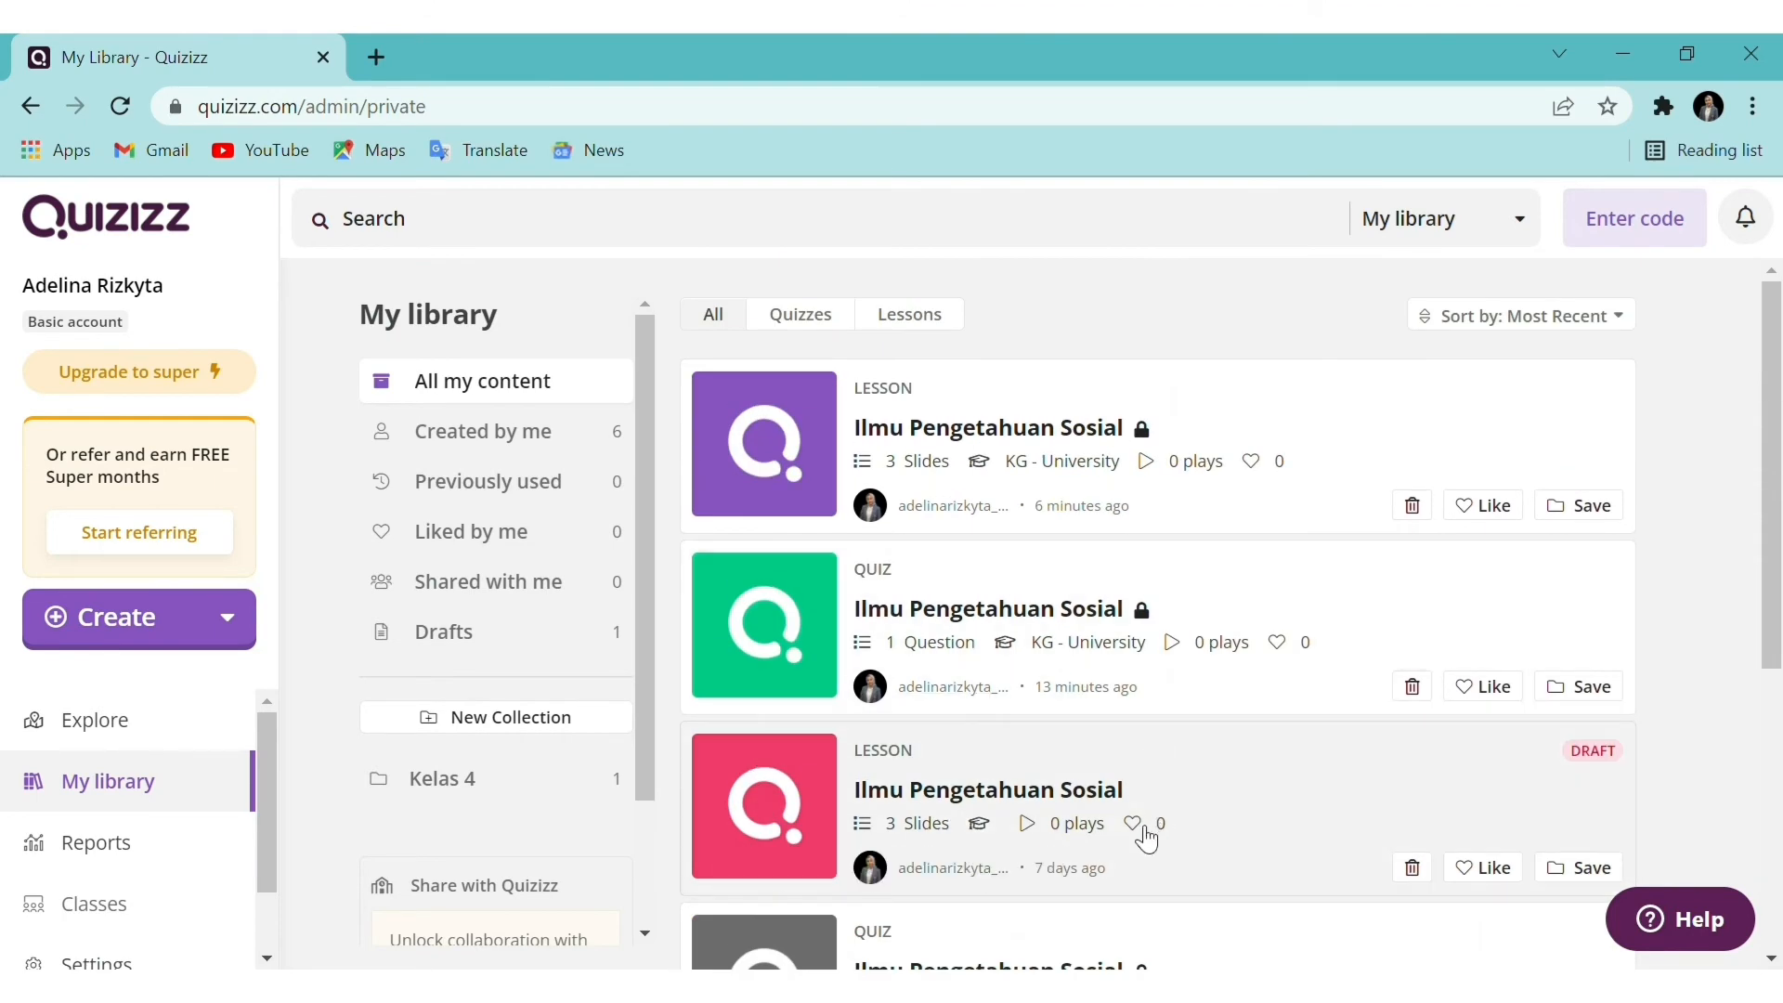
scroll(1145, 837, down, 5)
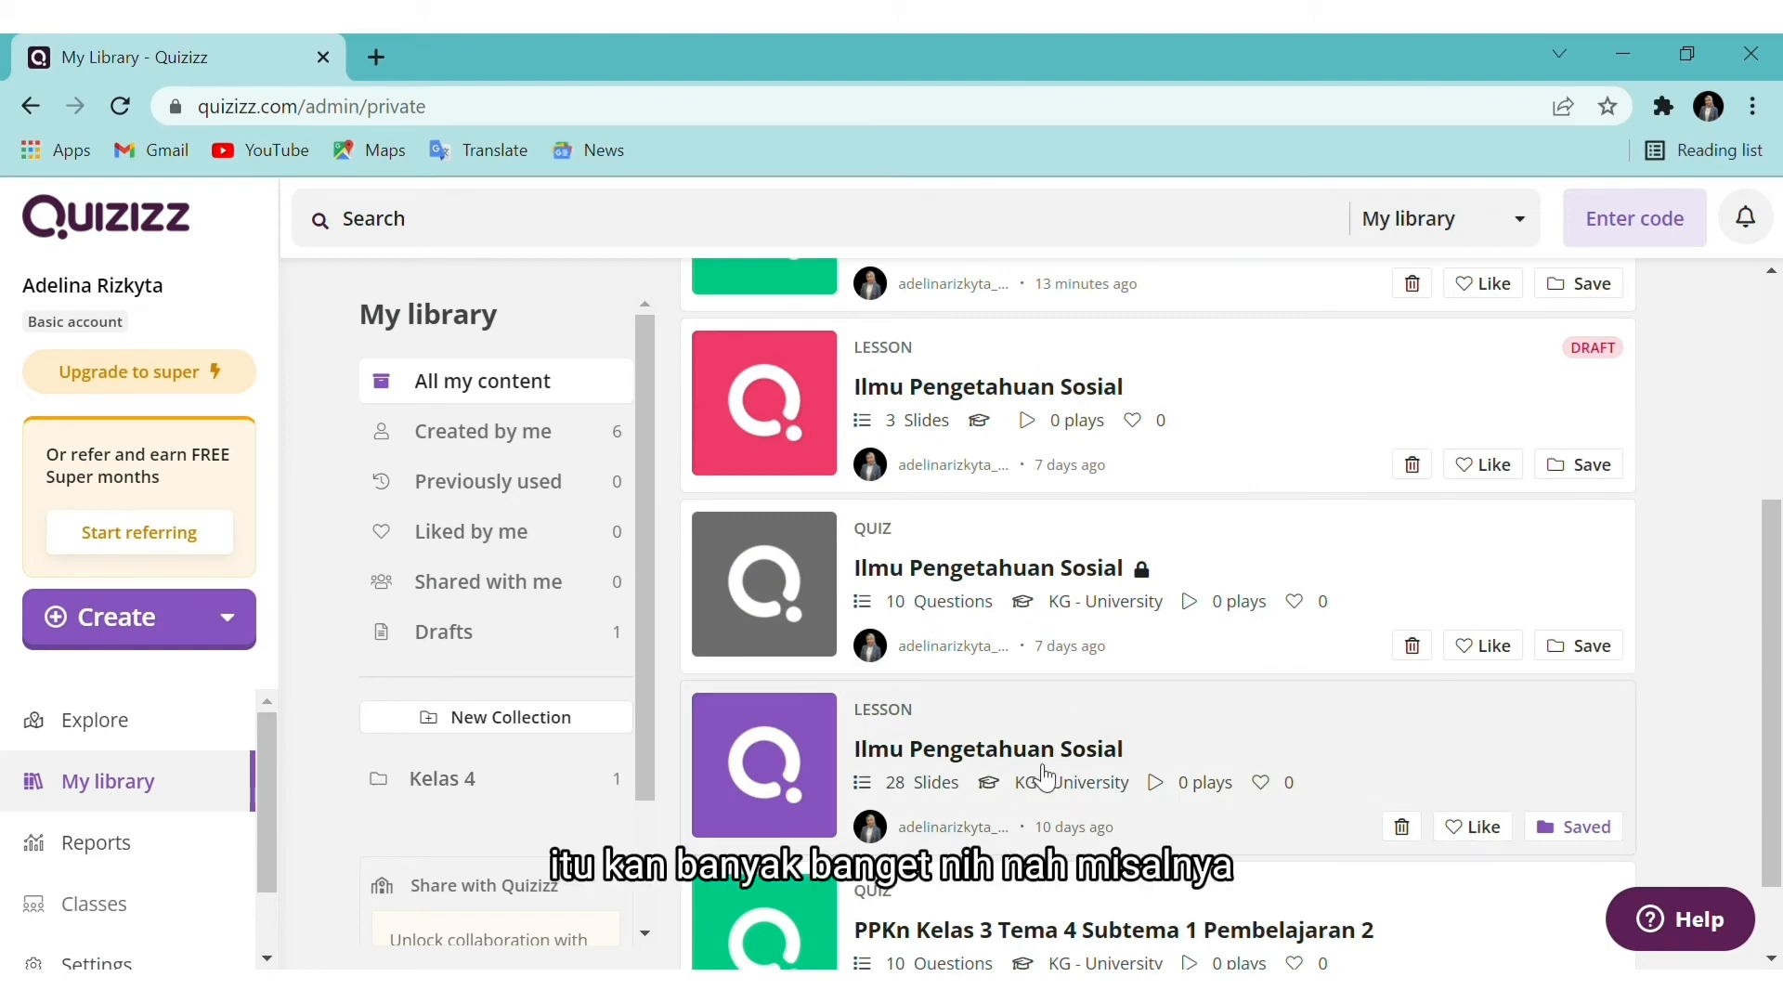
scroll(1046, 775, up, 5)
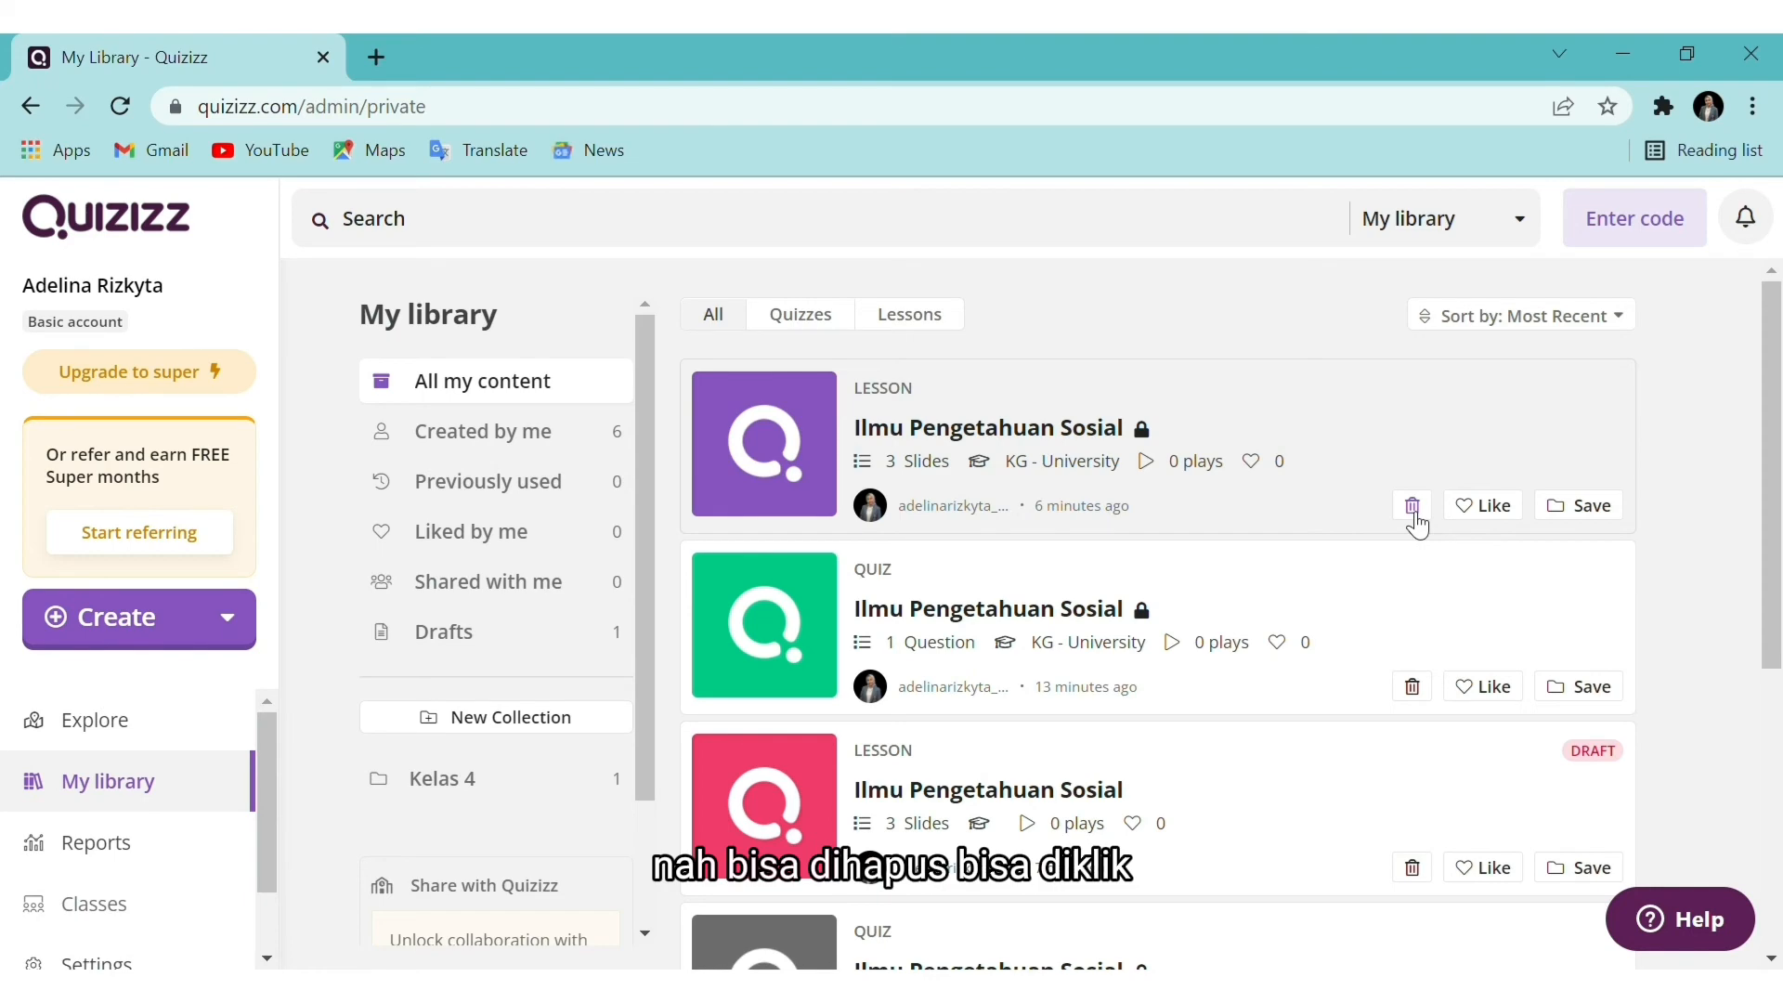
click(1412, 506)
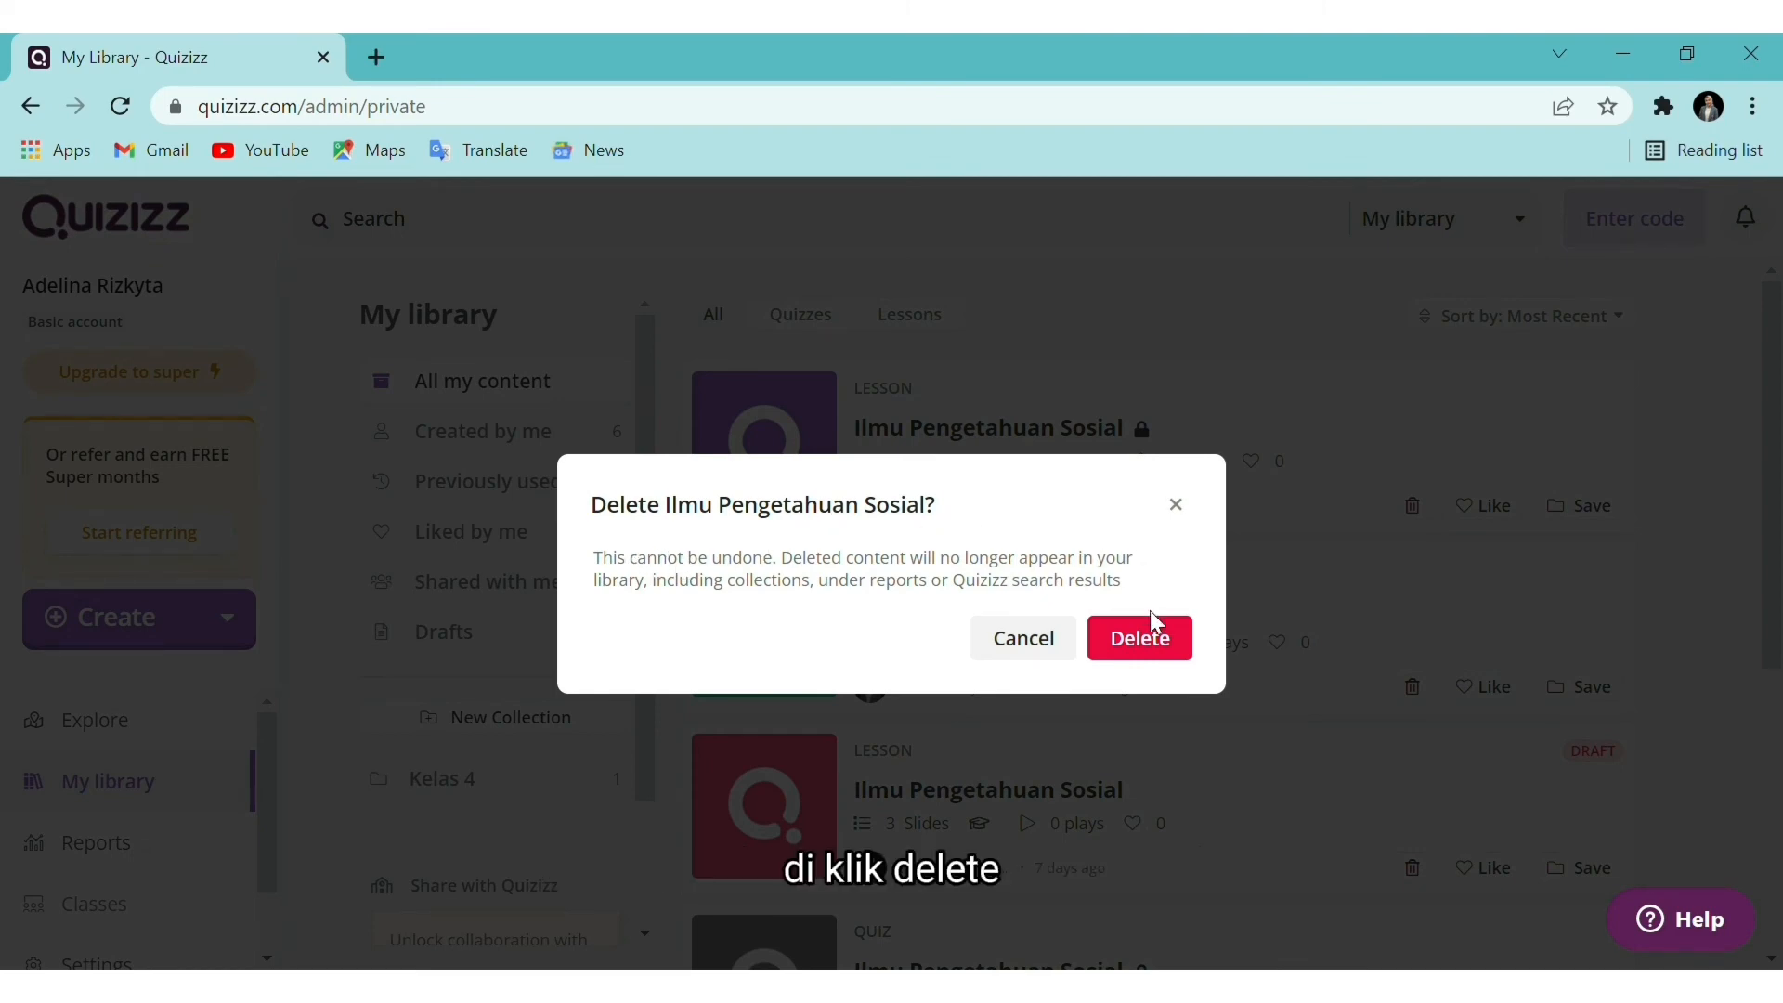
click(1161, 655)
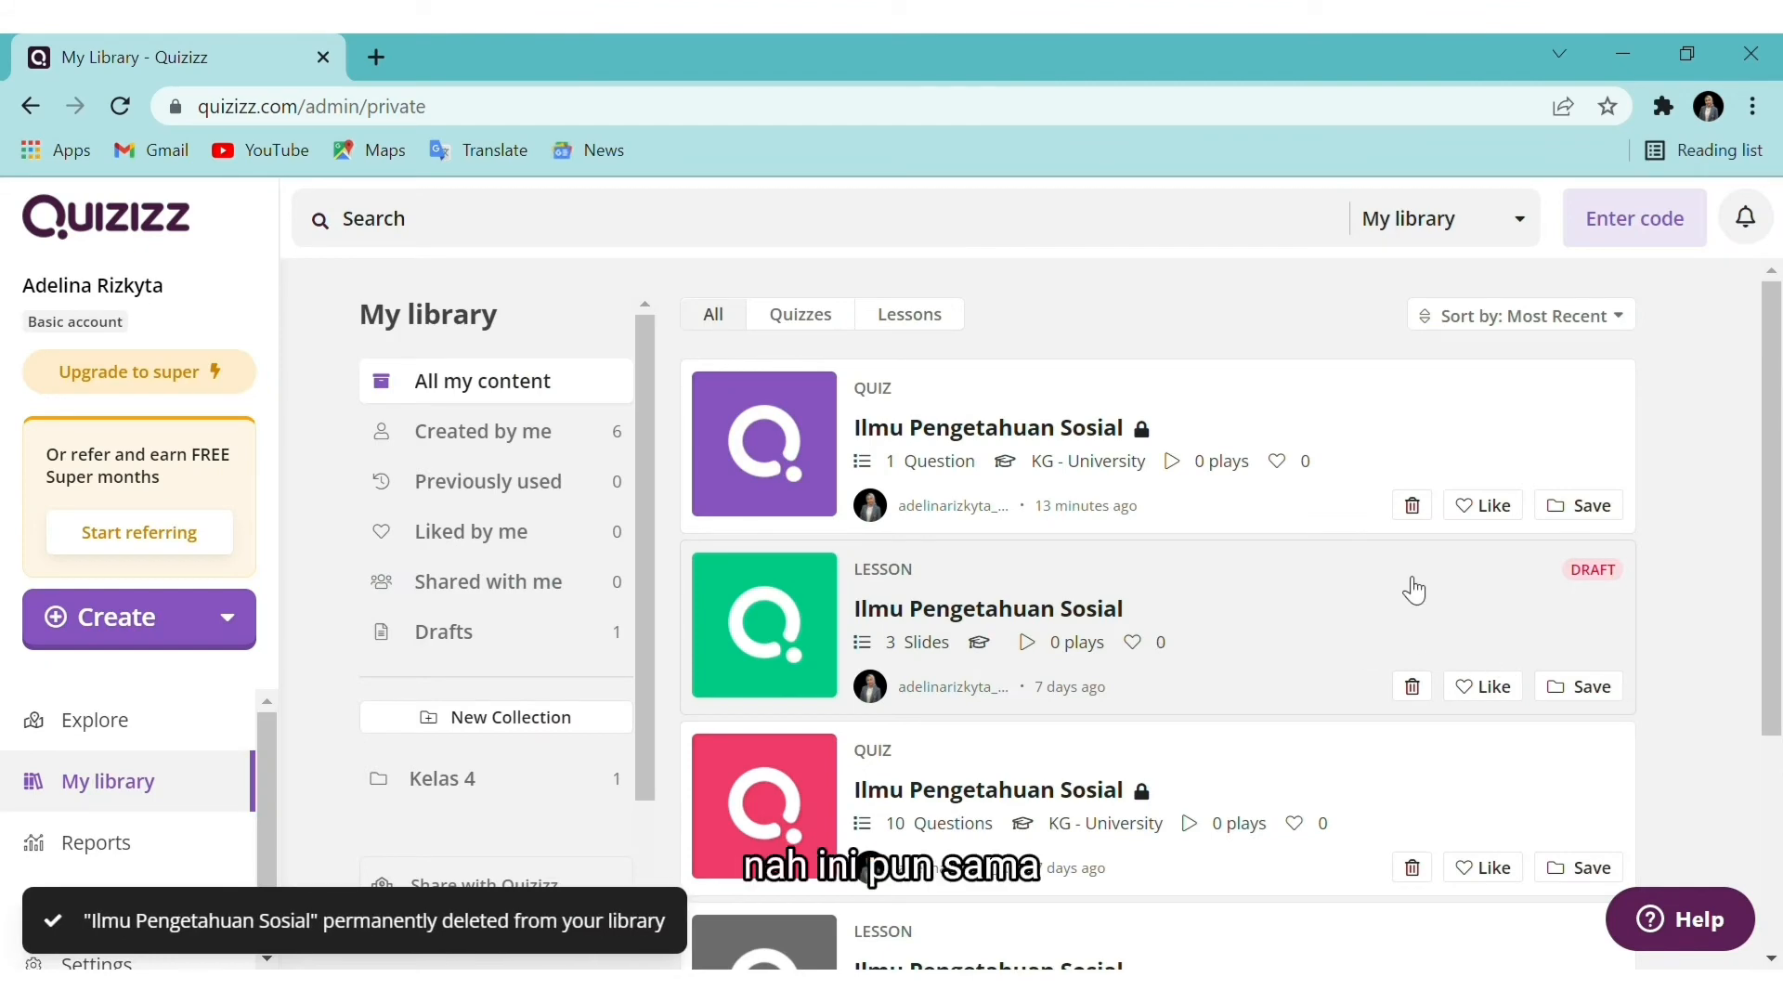
Delete the 1-question quiz and the draft 3-slide lesson, both named "Ilmu Pengetahuan Sosial", from the library
click(1421, 513)
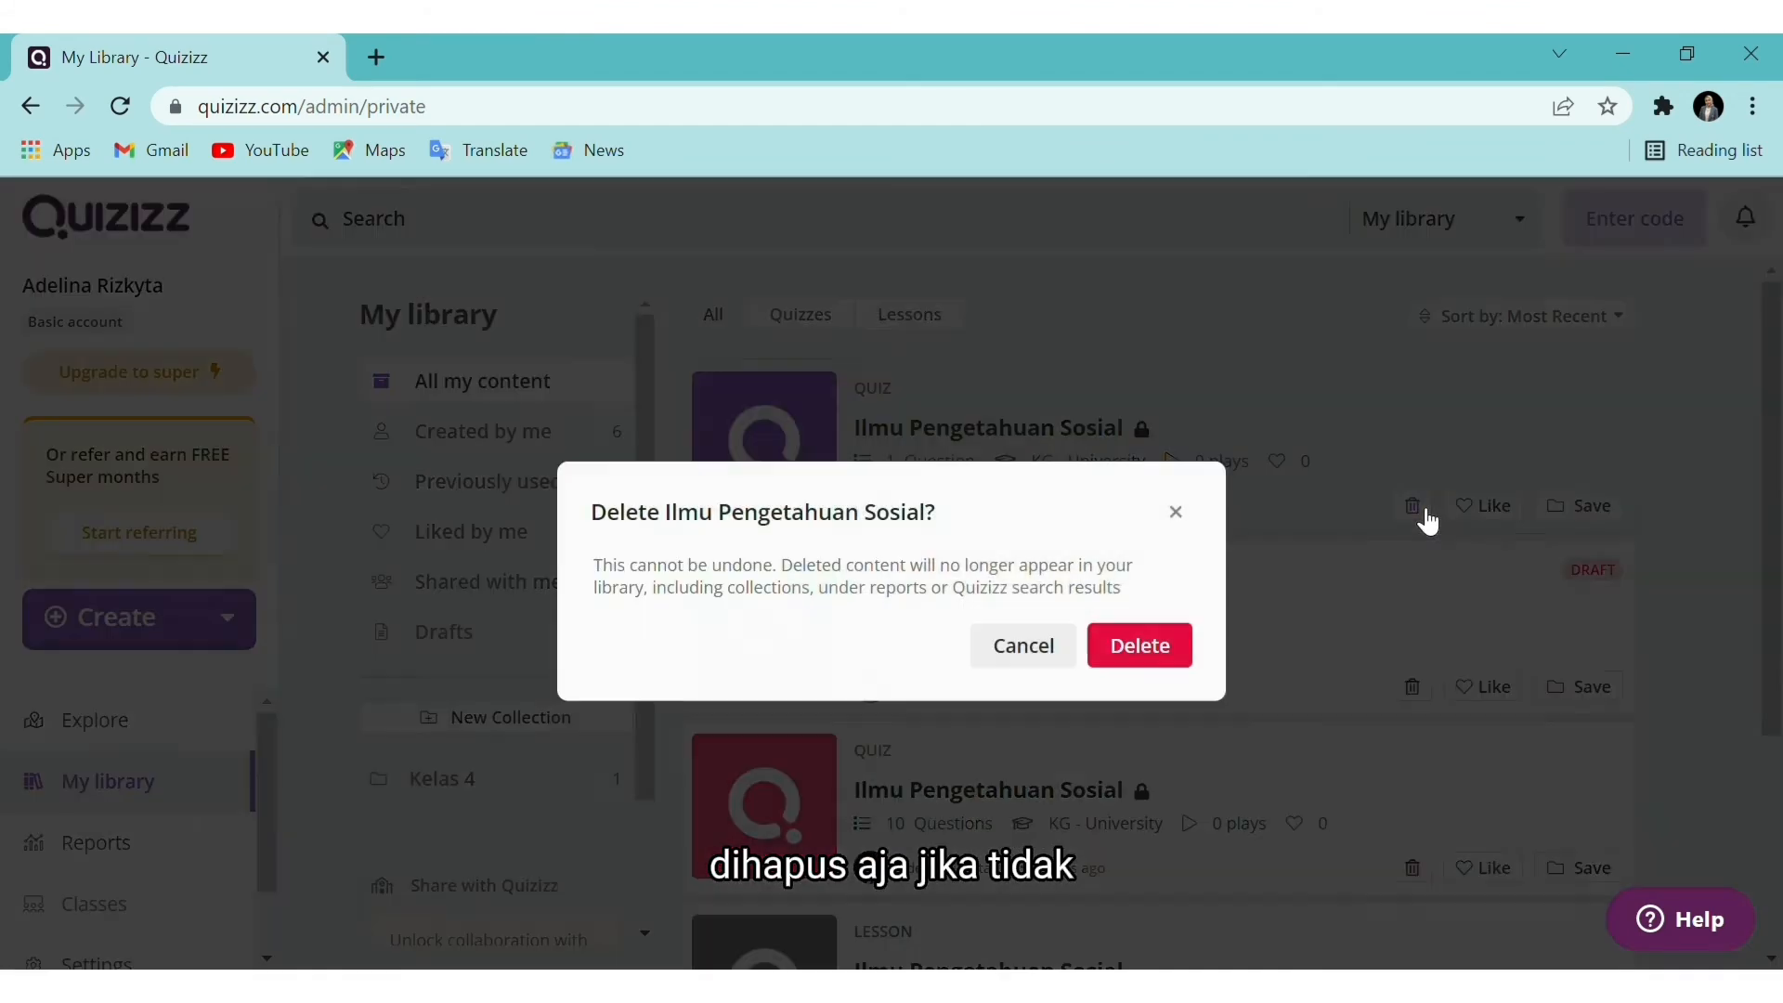
click(1144, 641)
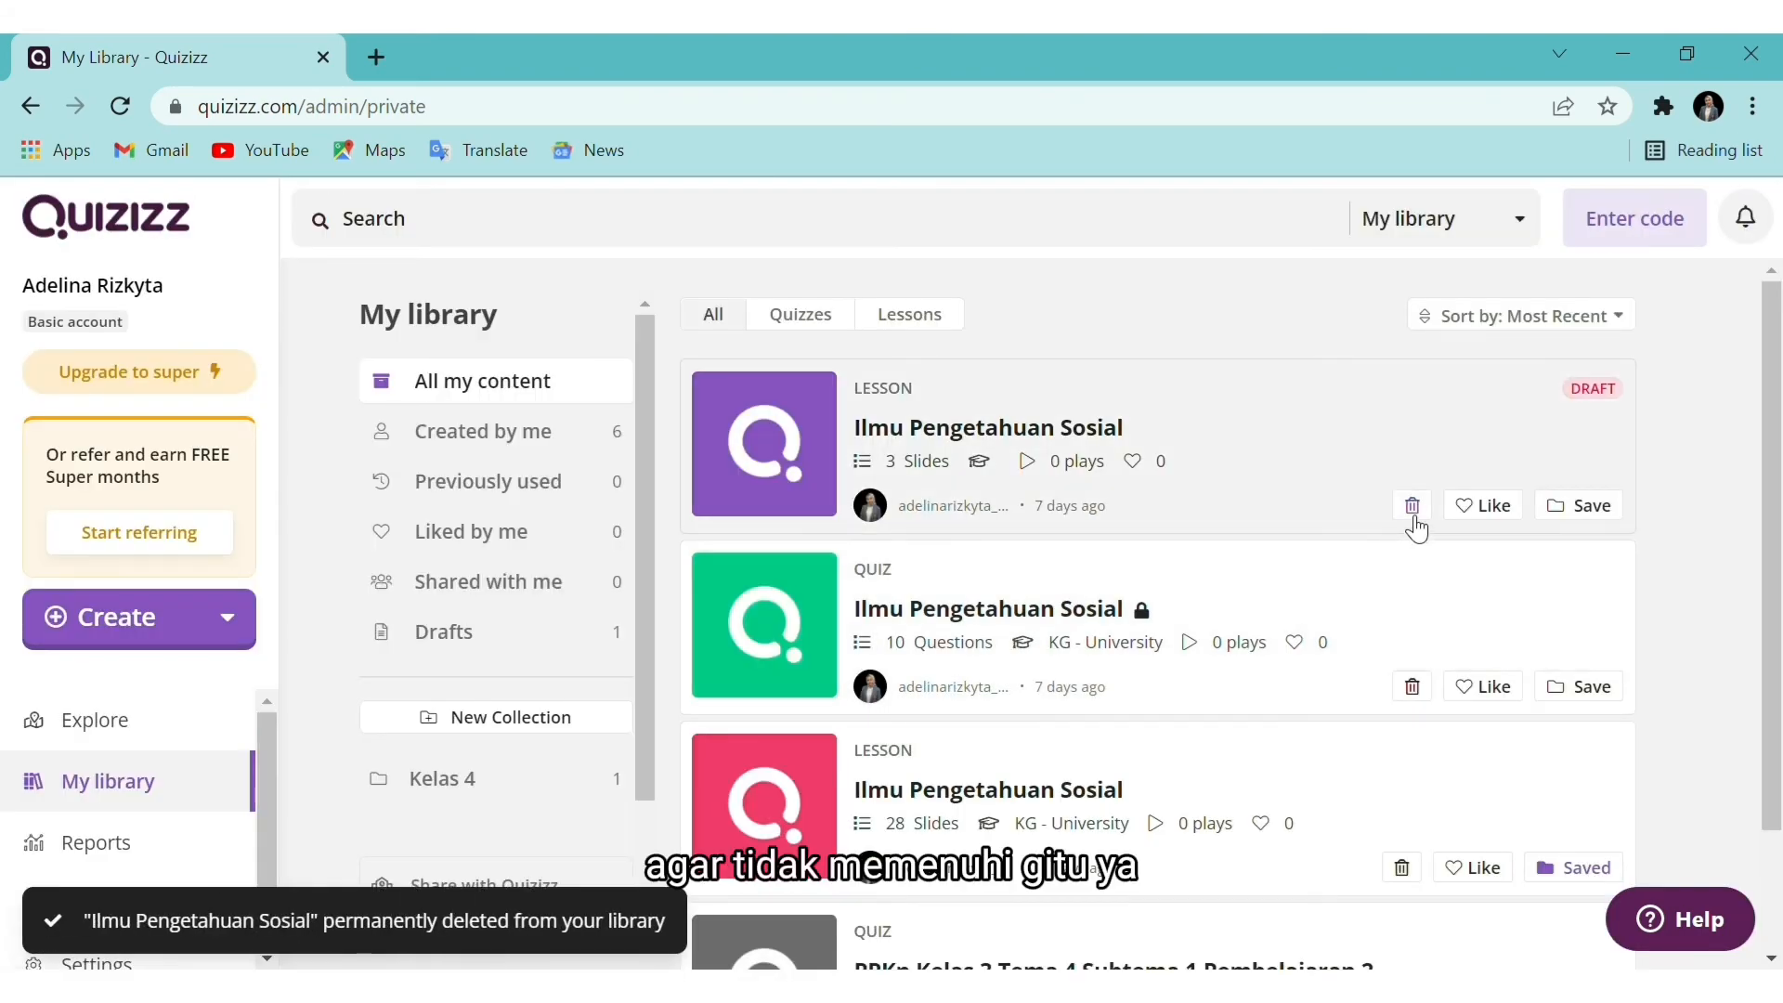
click(1412, 509)
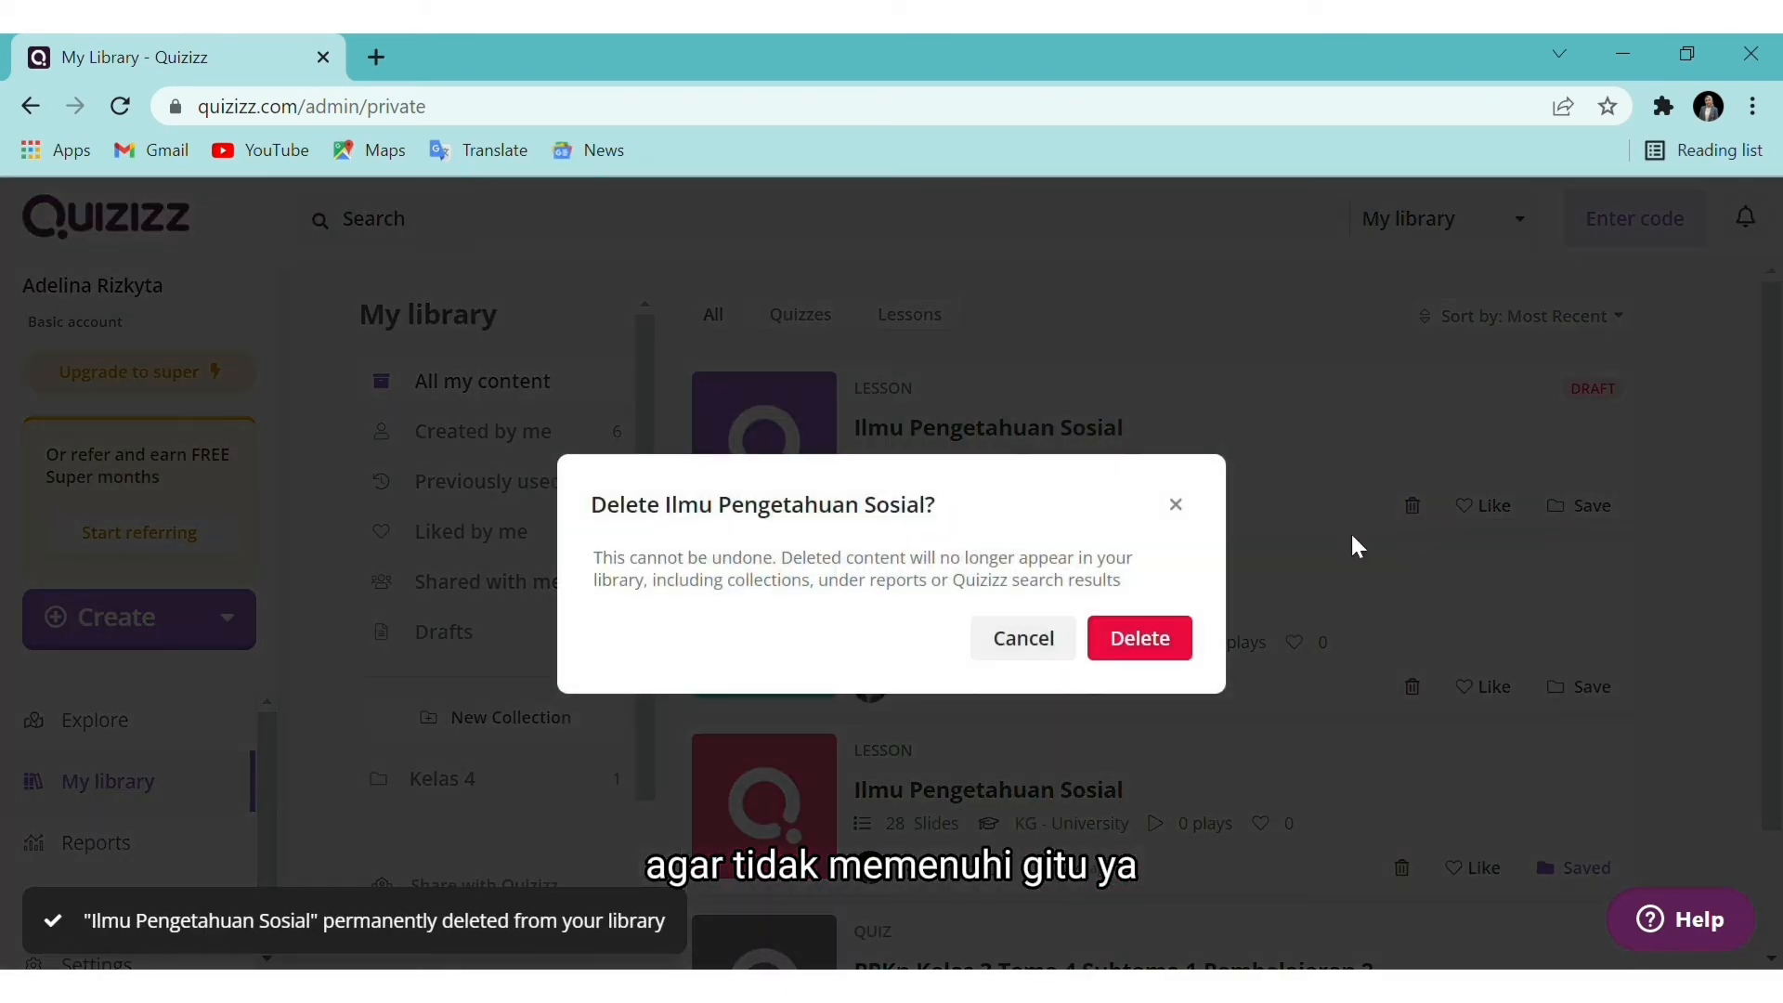
click(1168, 657)
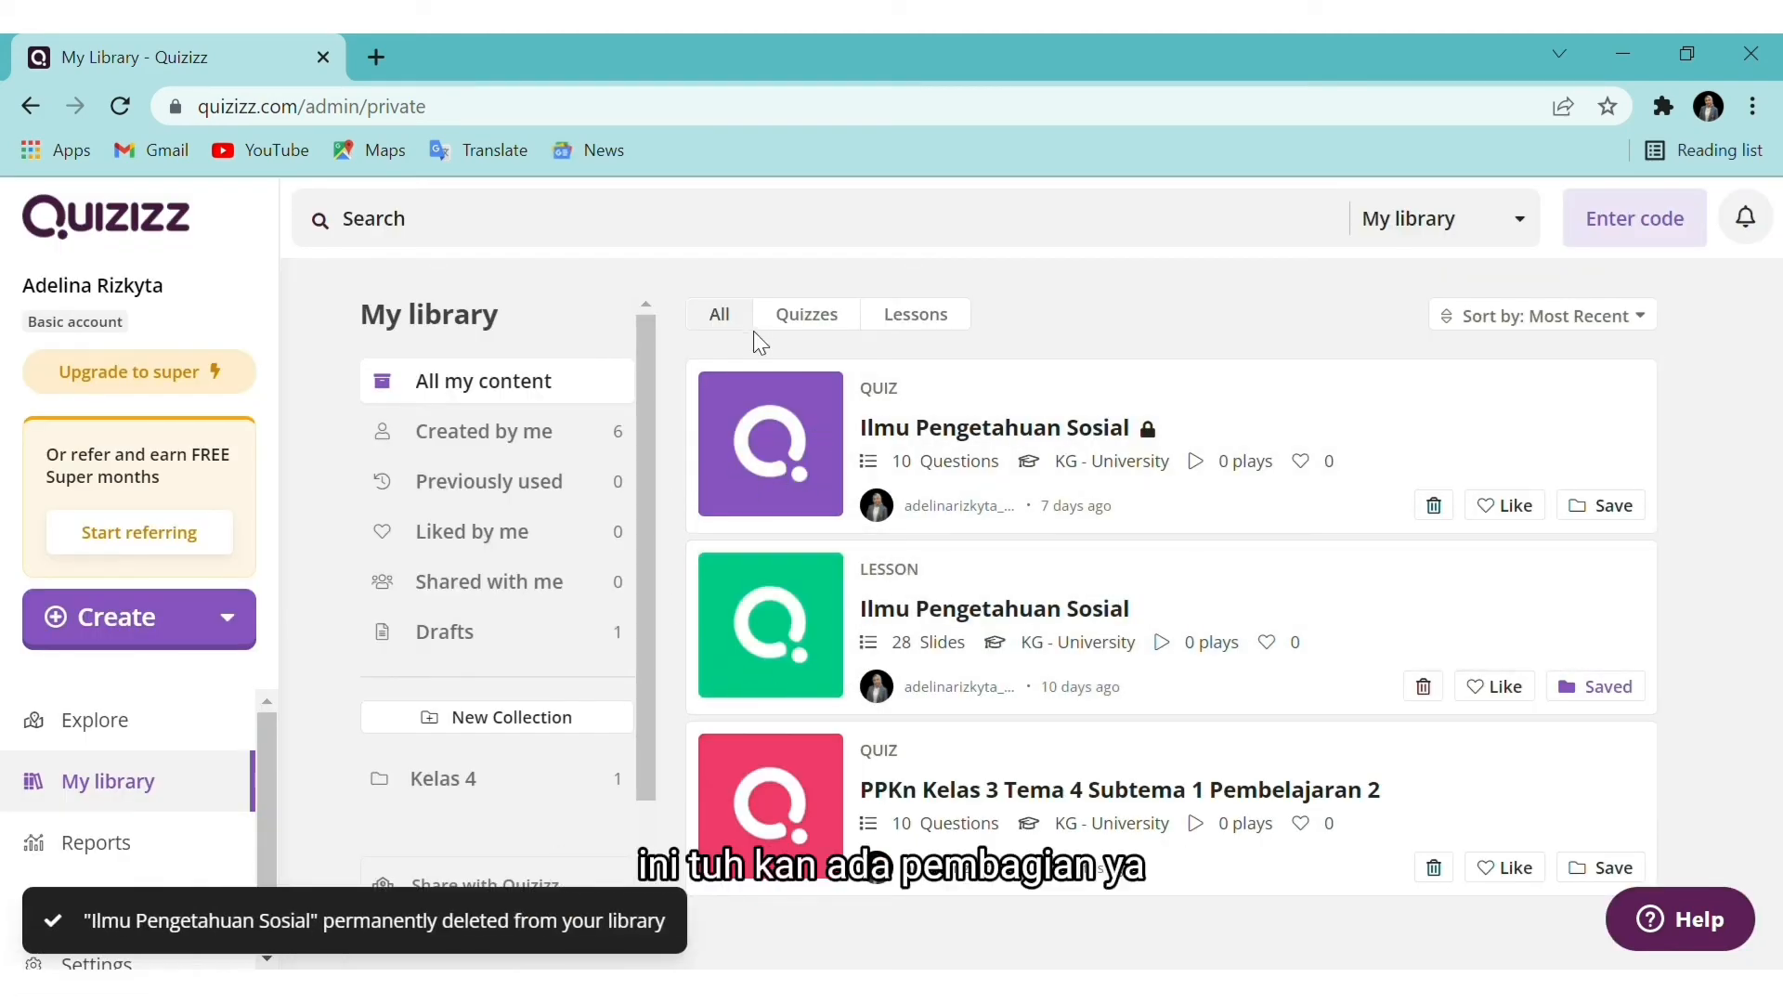
Filter the library to lessons only and to quizzes only, and return to showing all content
click(917, 316)
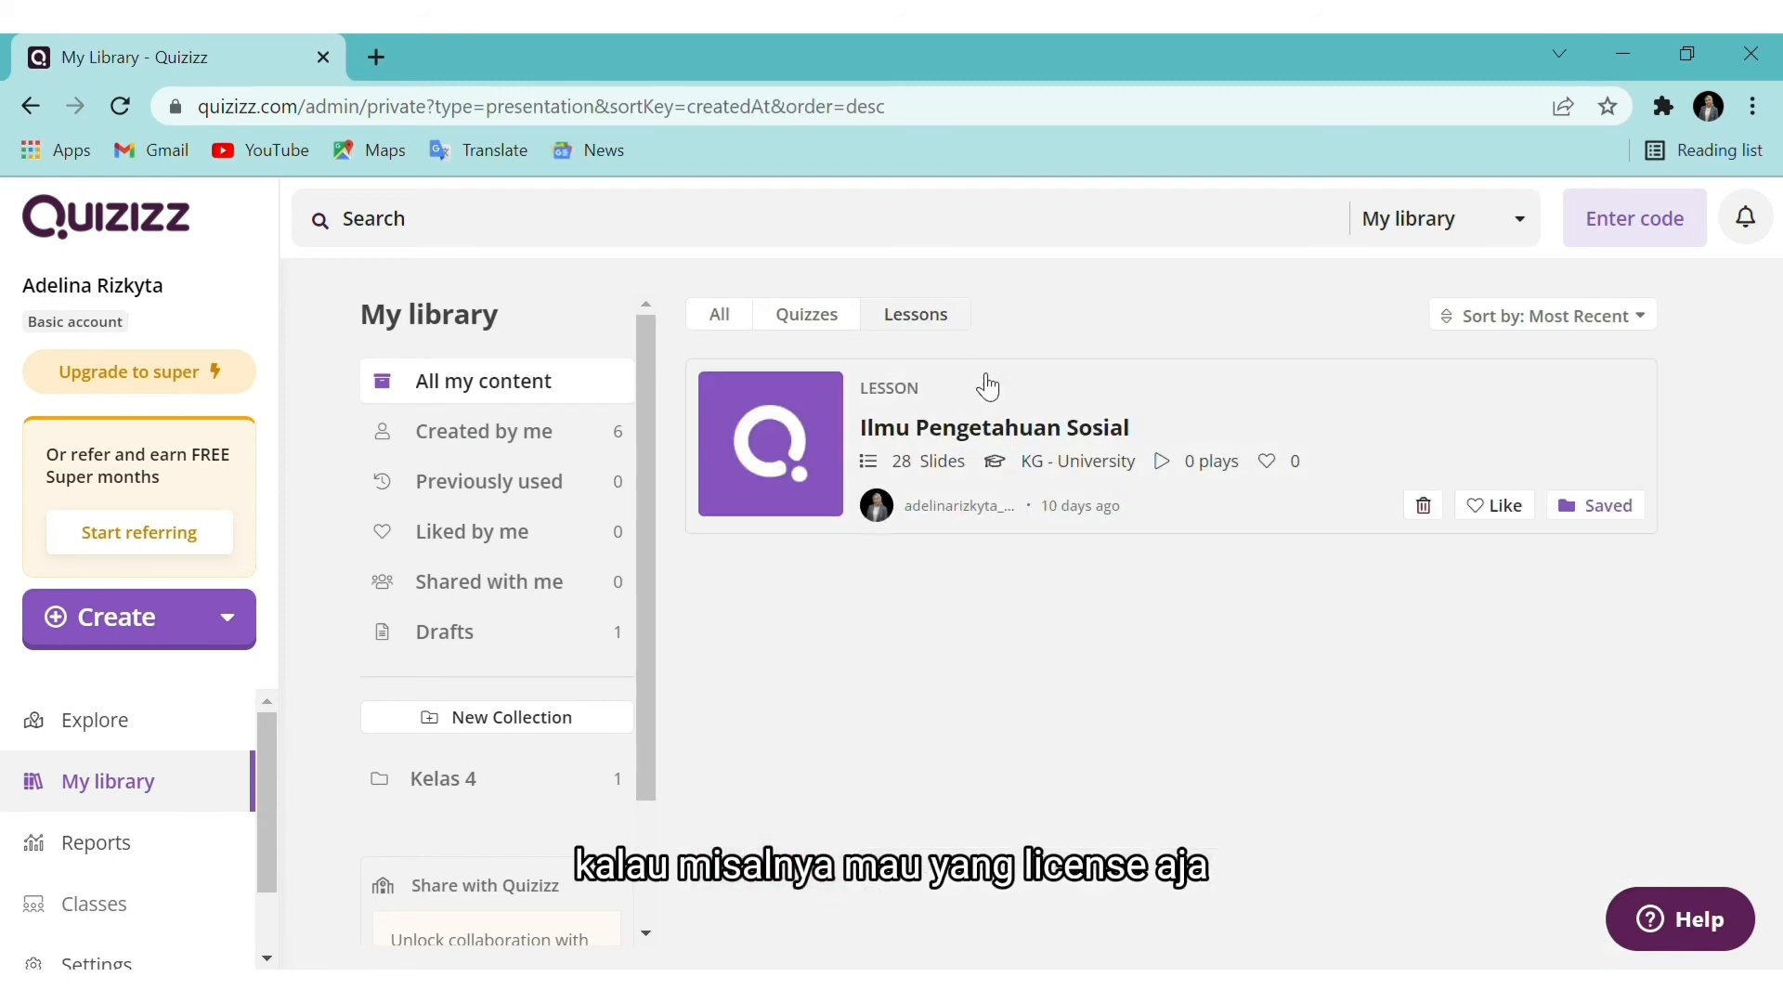
click(785, 318)
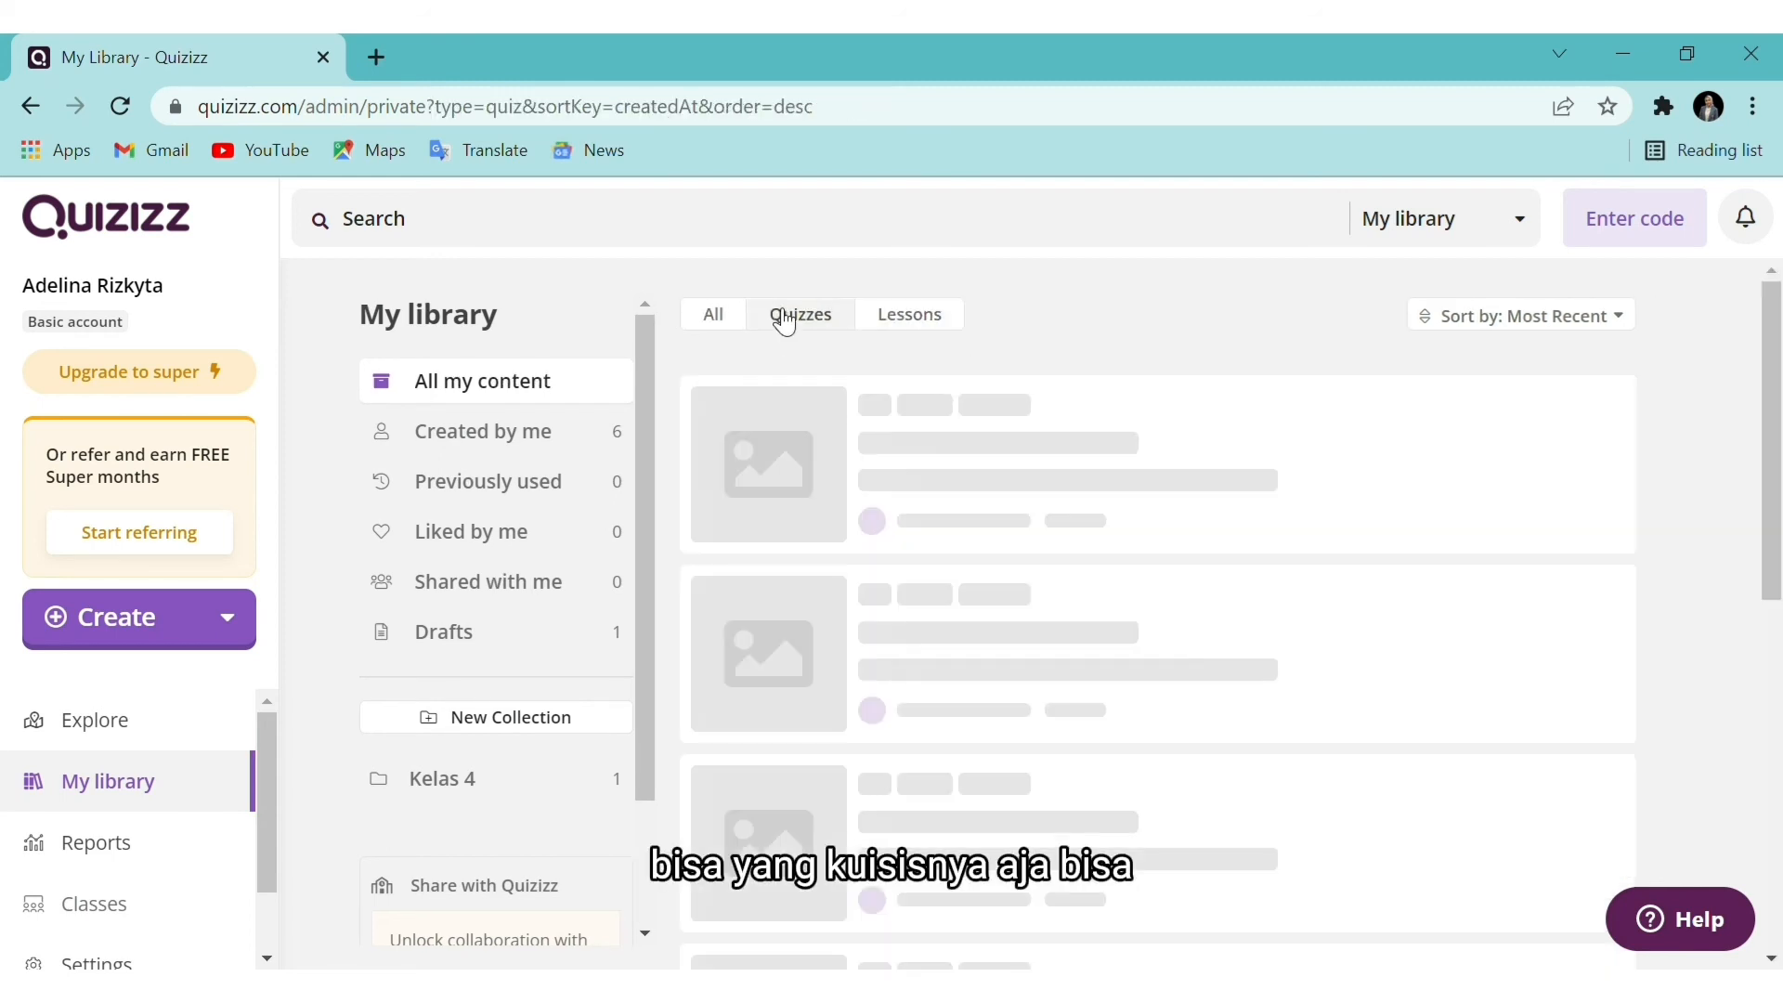
click(725, 320)
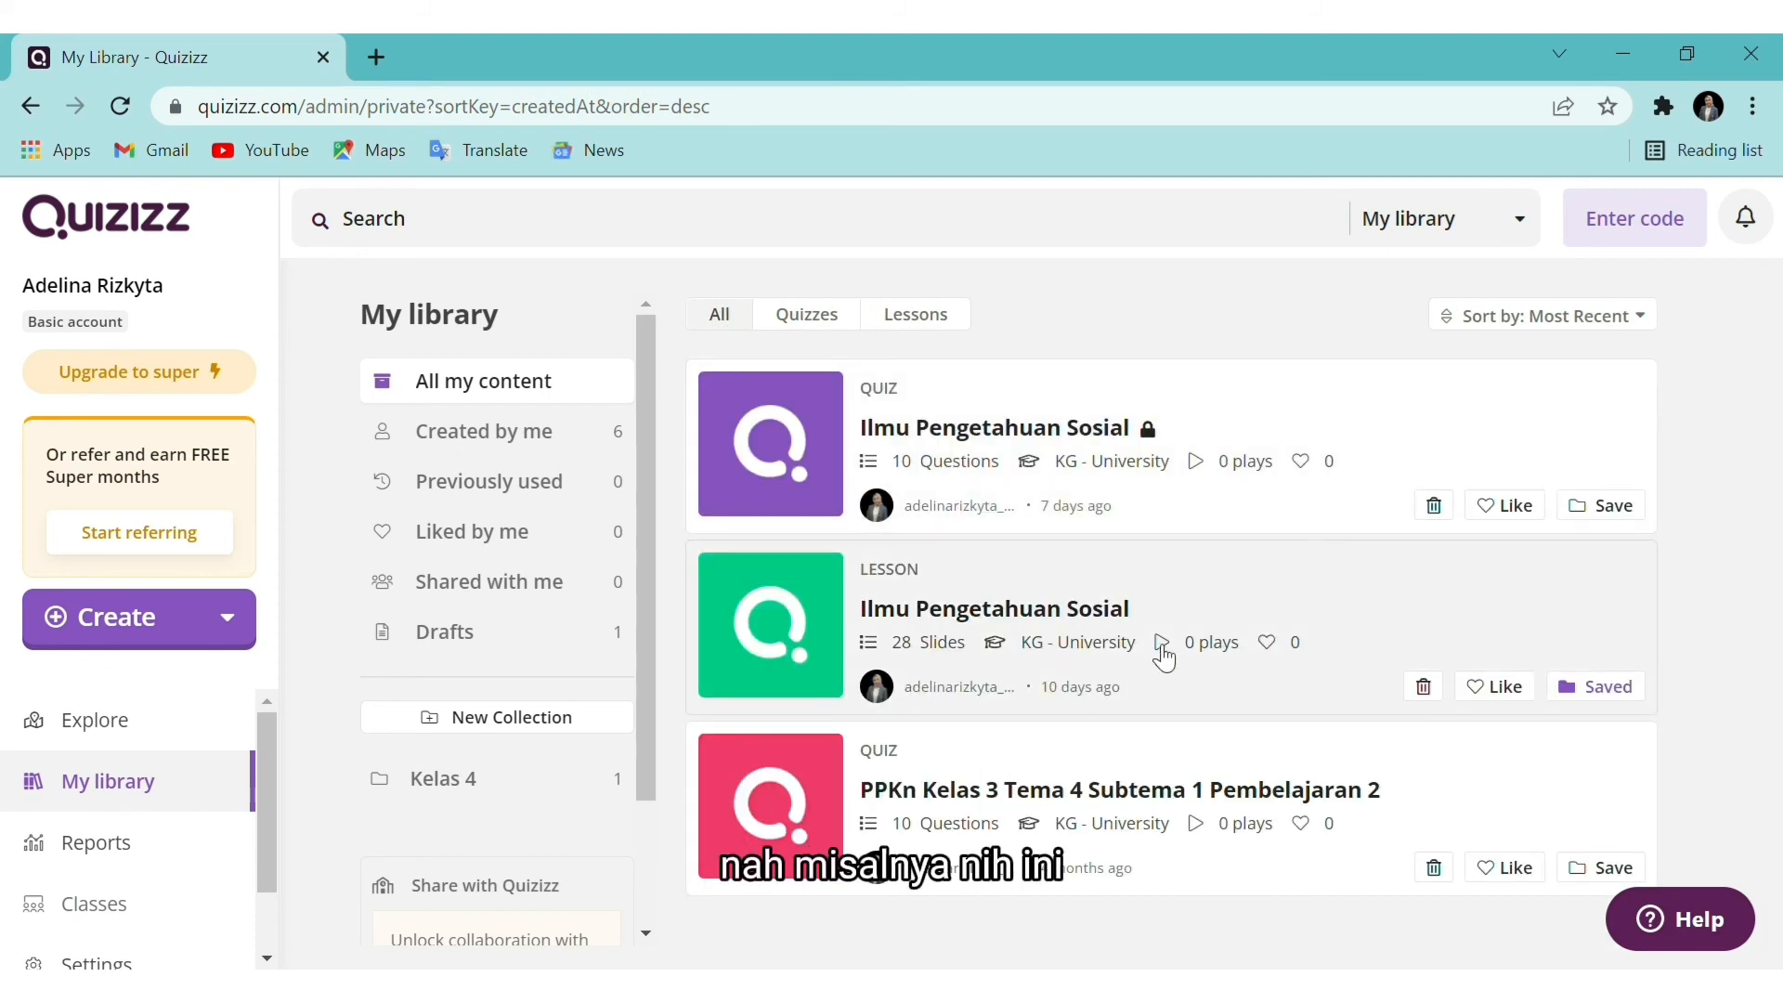
Open the 28-slide lesson "Ilmu Pengetahuan Sosial" and look over its details and slides
click(970, 632)
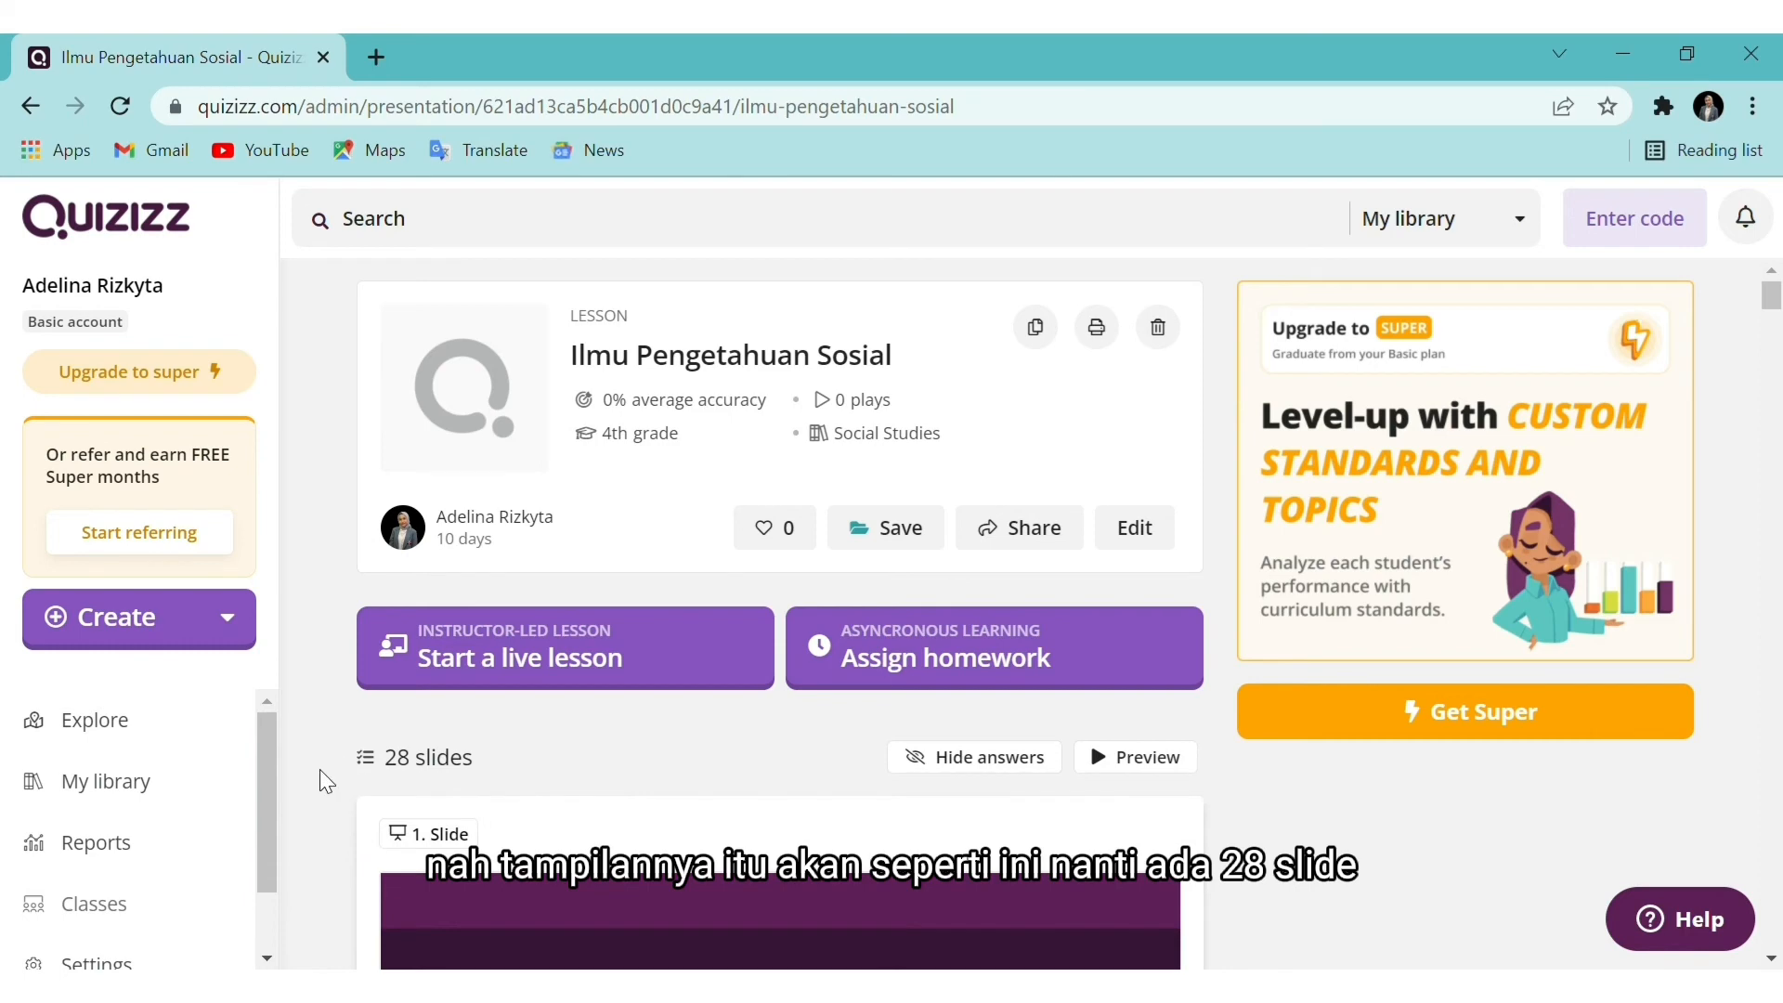
scroll(319, 768, down, 5)
scroll(319, 769, up, 2)
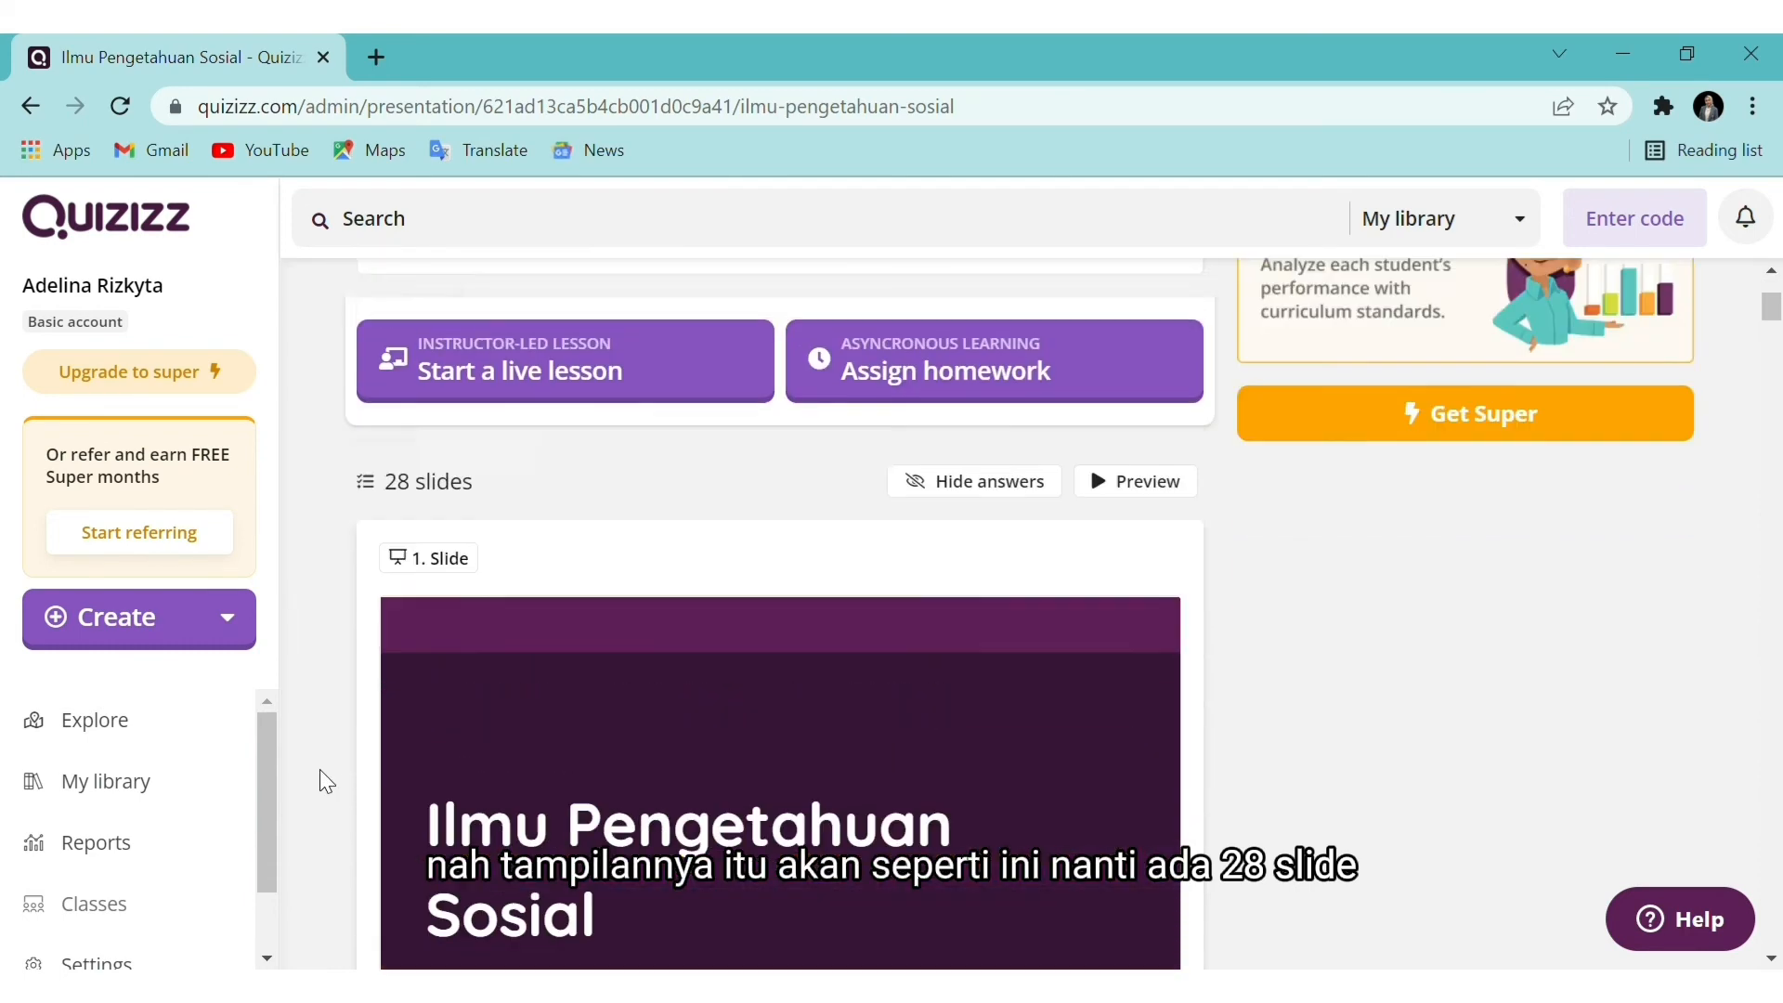
scroll(319, 769, up, 3)
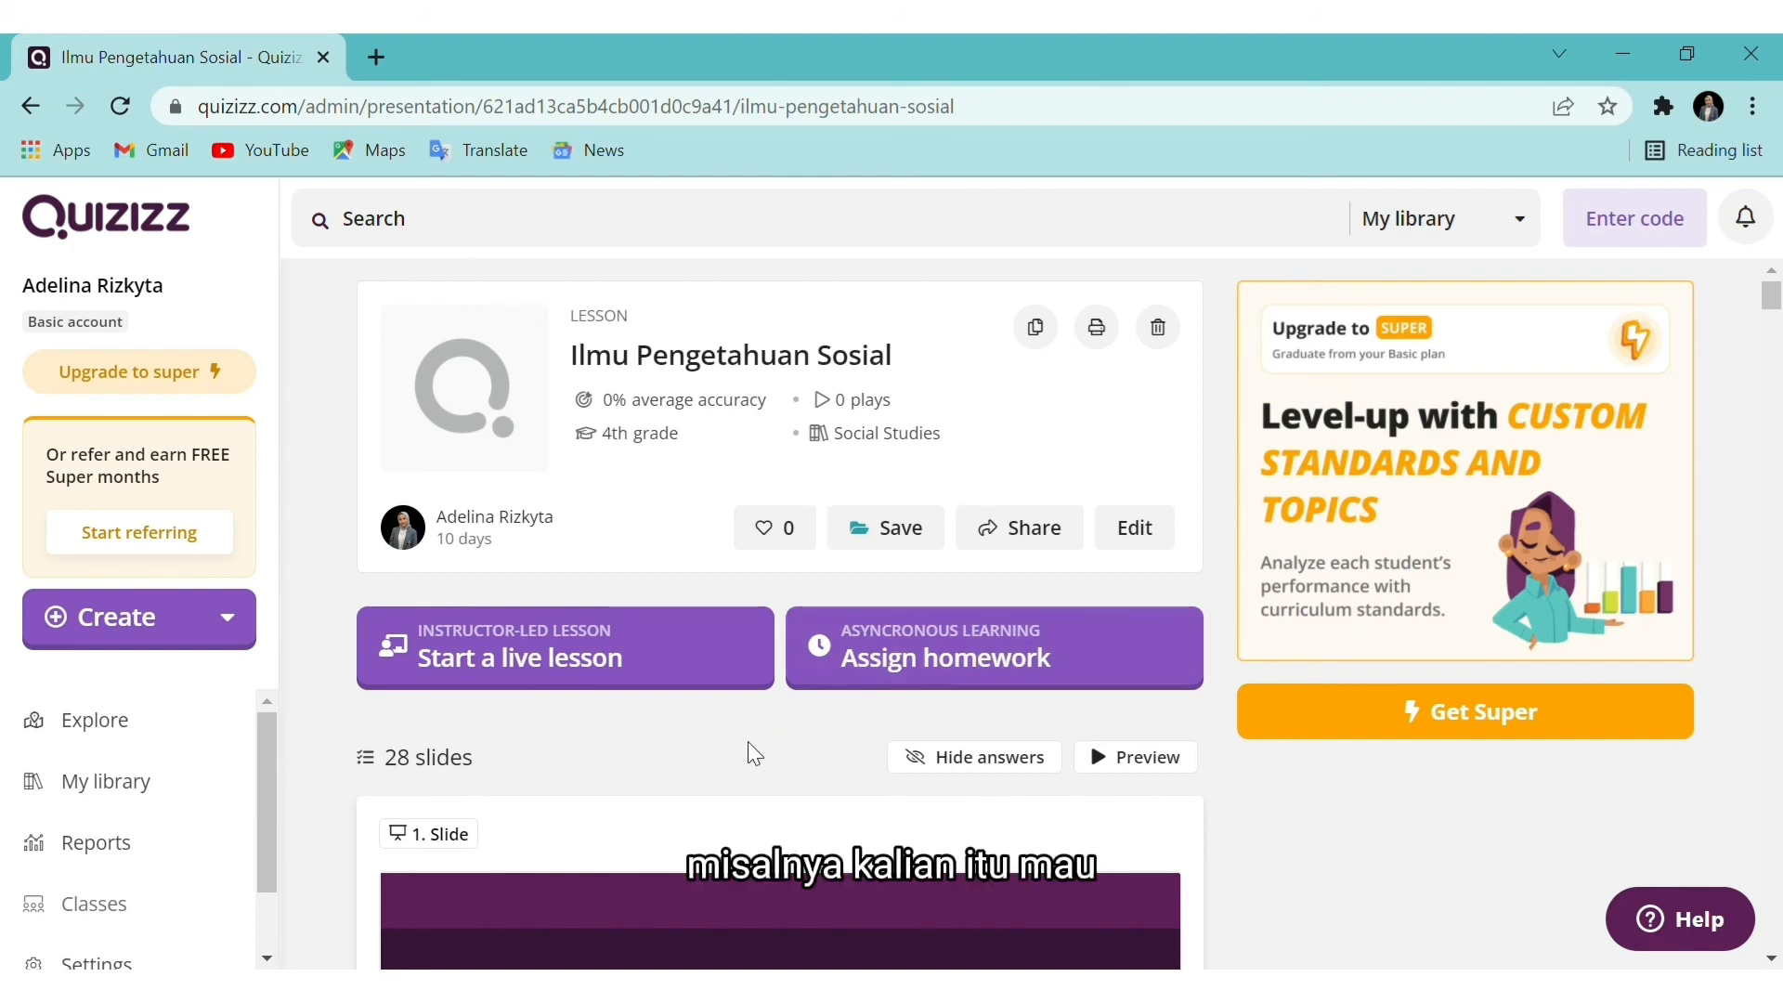
scroll(749, 741, down, 2)
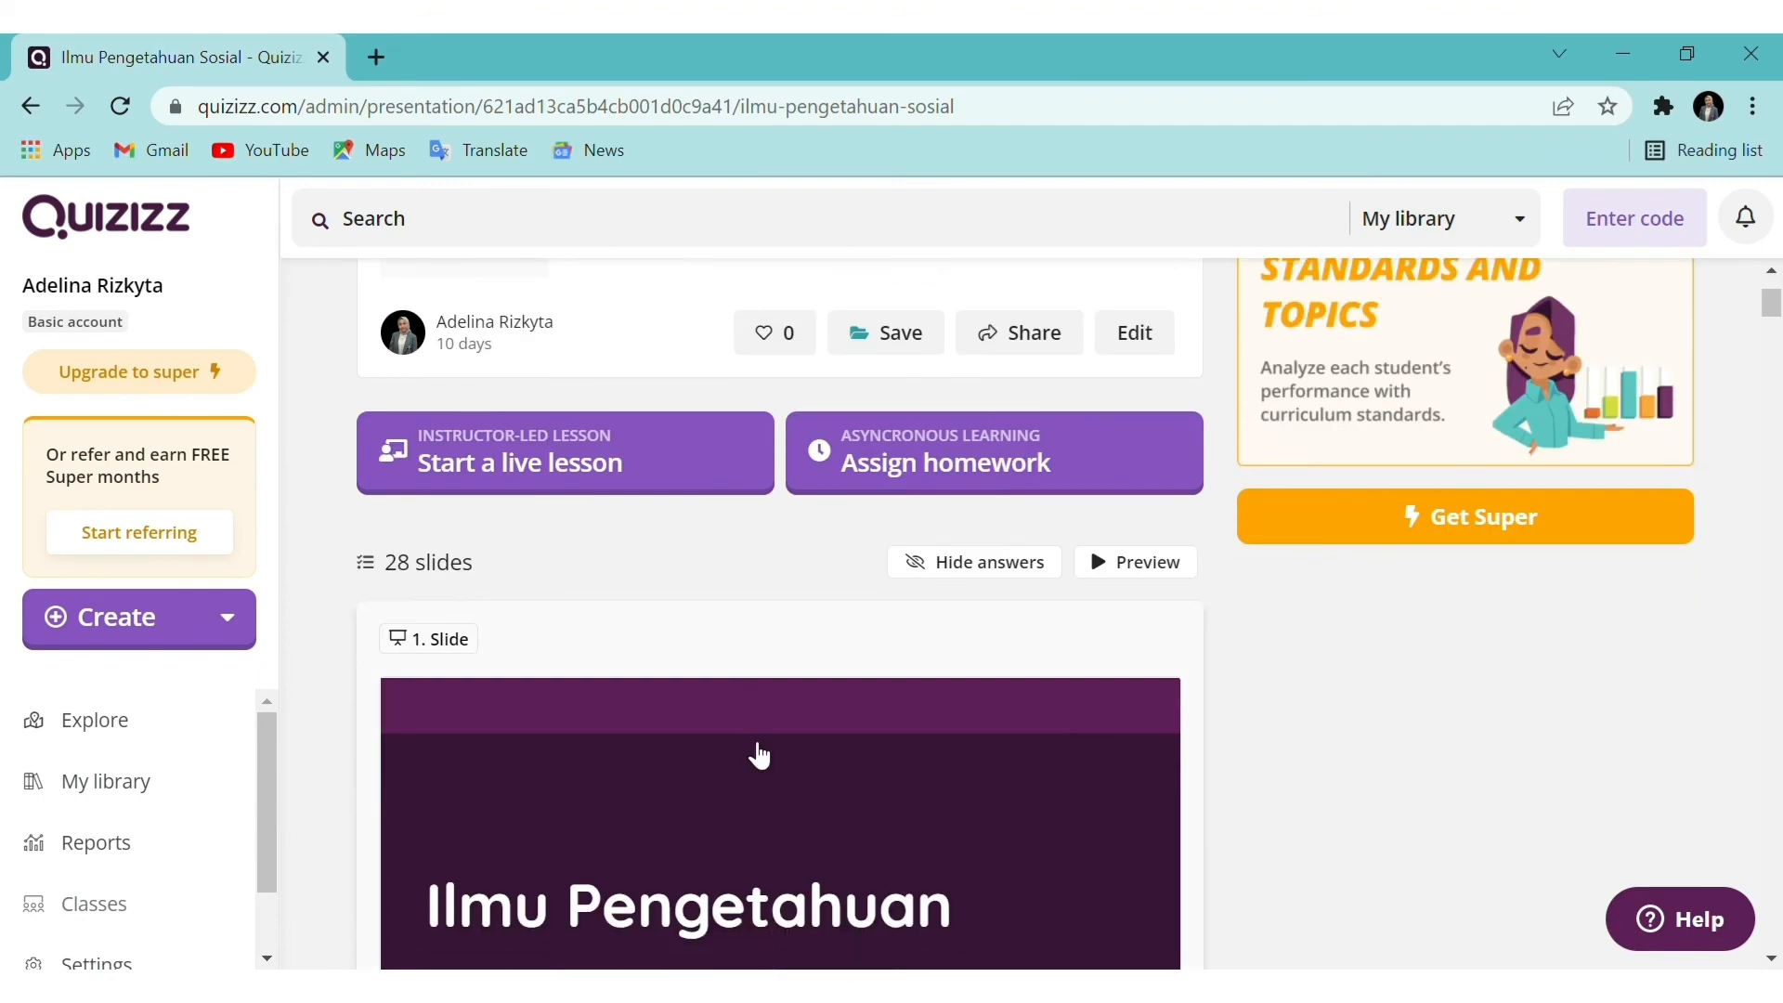
scroll(752, 750, up, 2)
scroll(839, 910, down, 6)
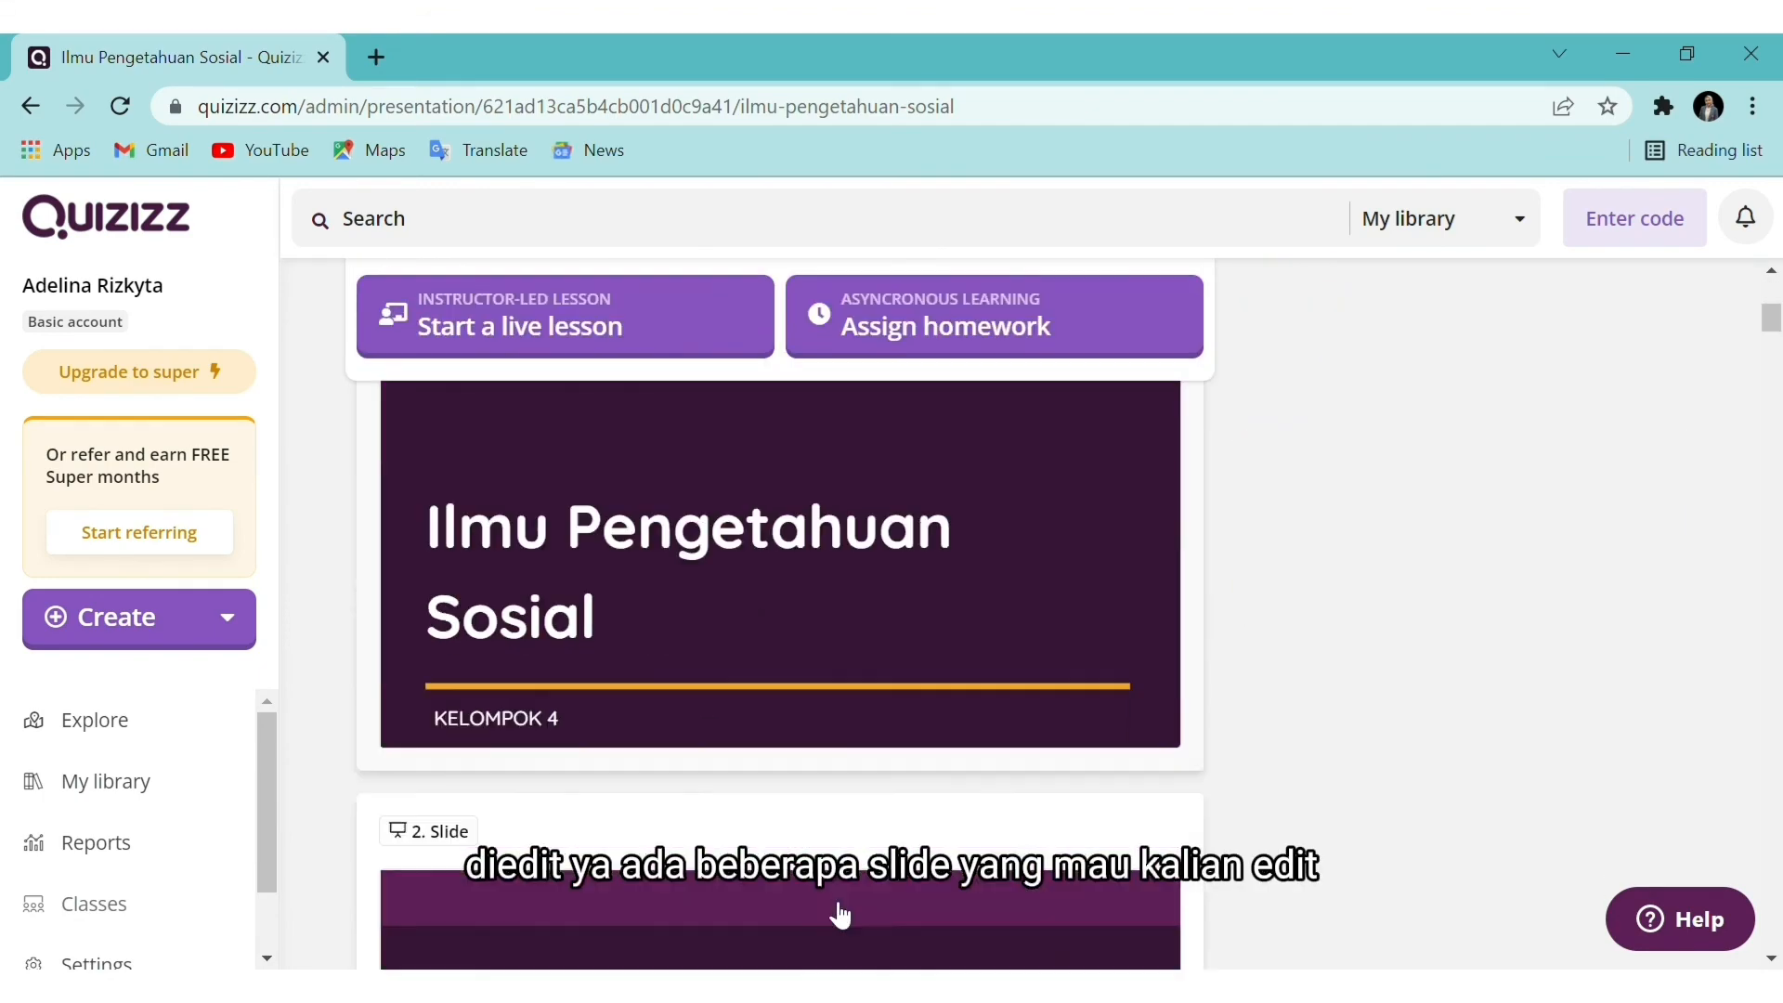
scroll(841, 915, down, 12)
scroll(840, 915, up, 17)
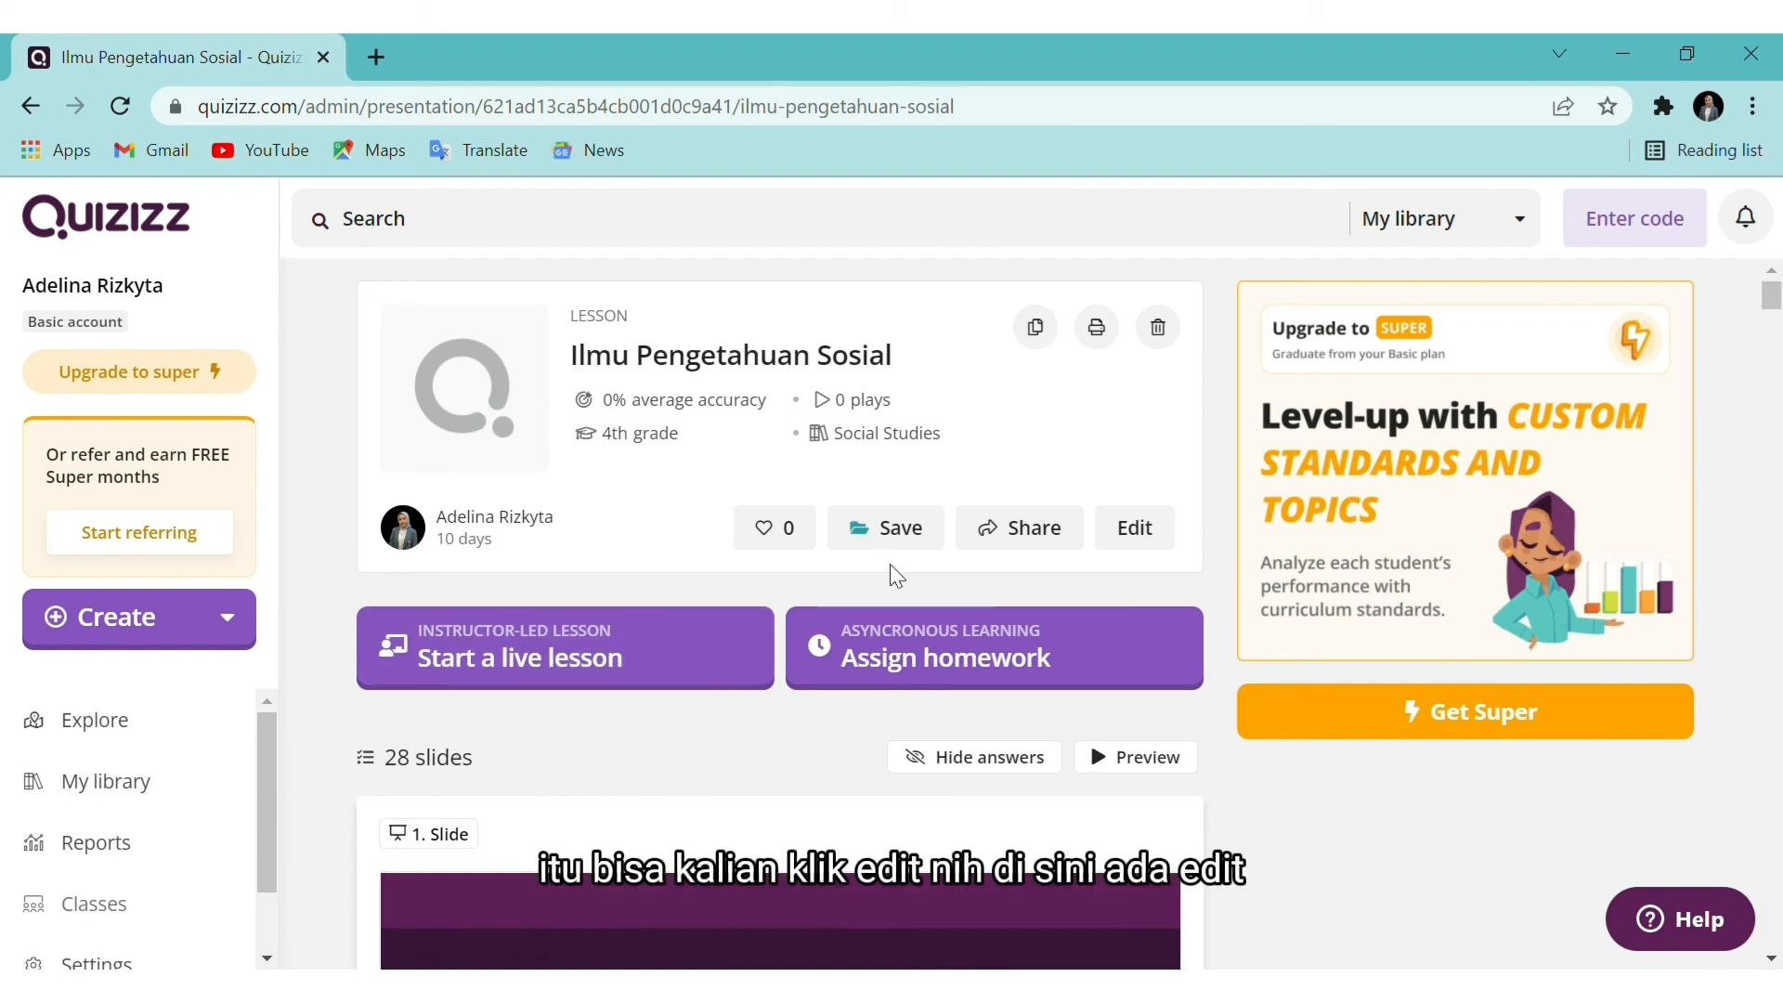
Open the 28-slide lesson for editing and view slides 2 to 5 one after another
click(1156, 546)
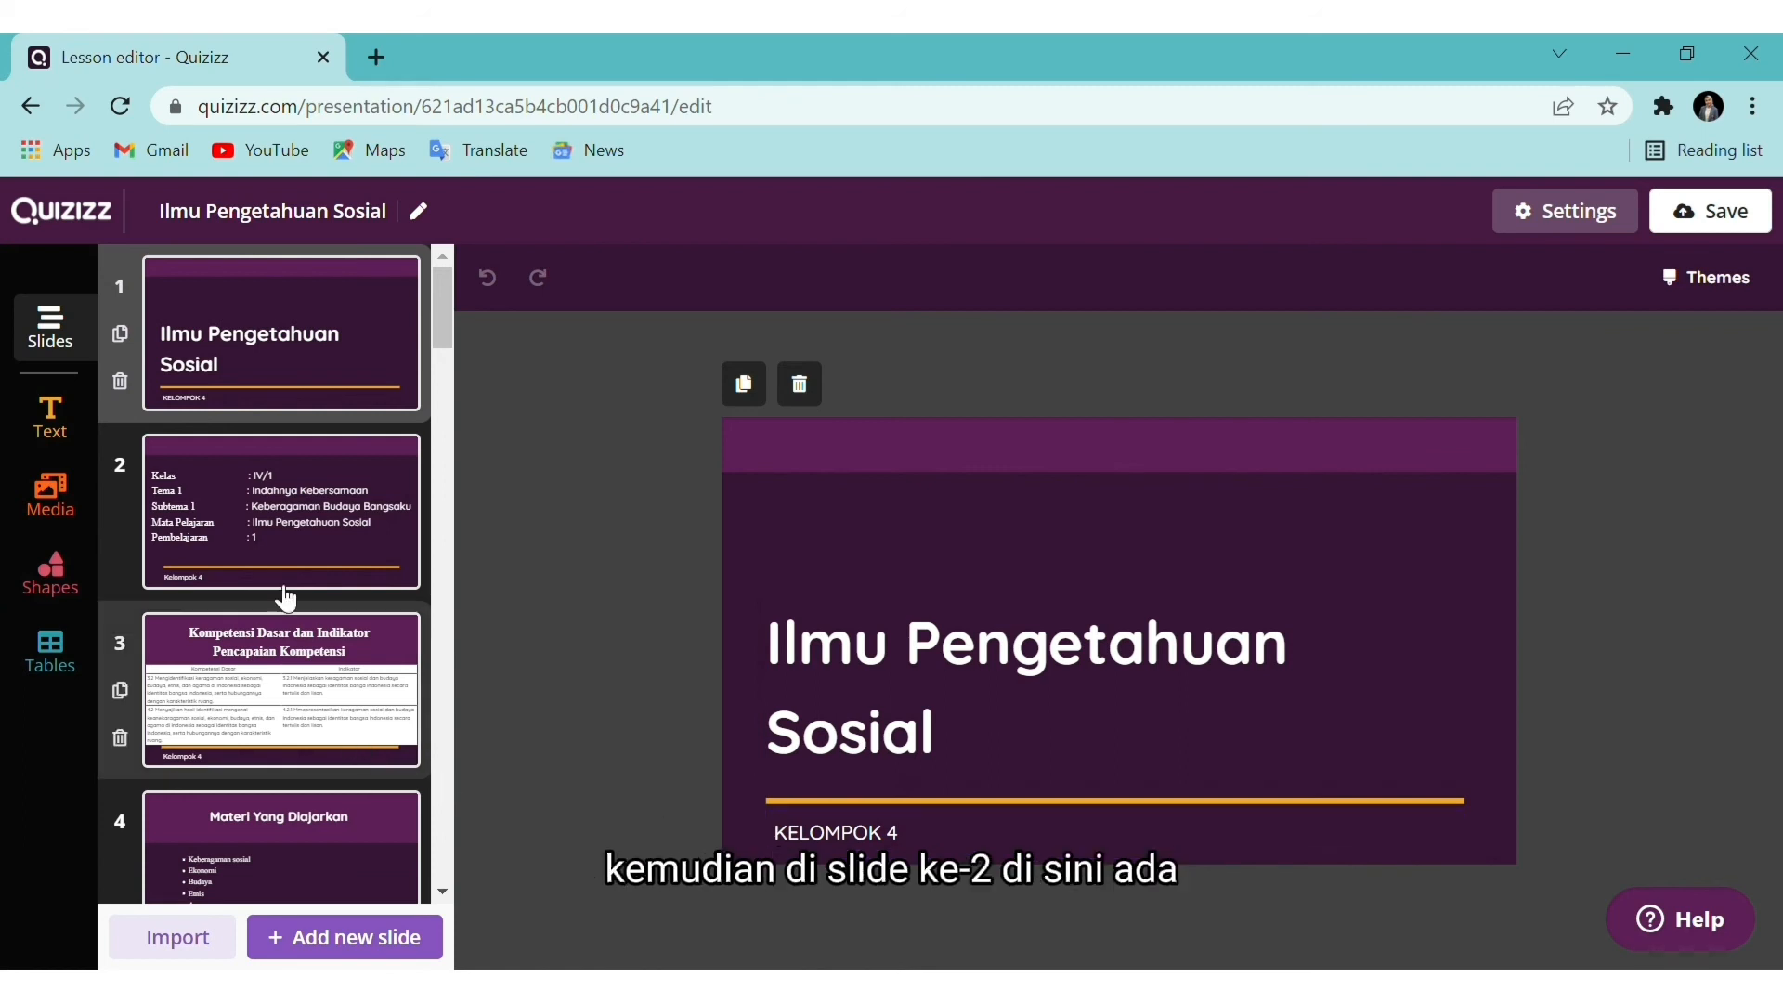
click(270, 529)
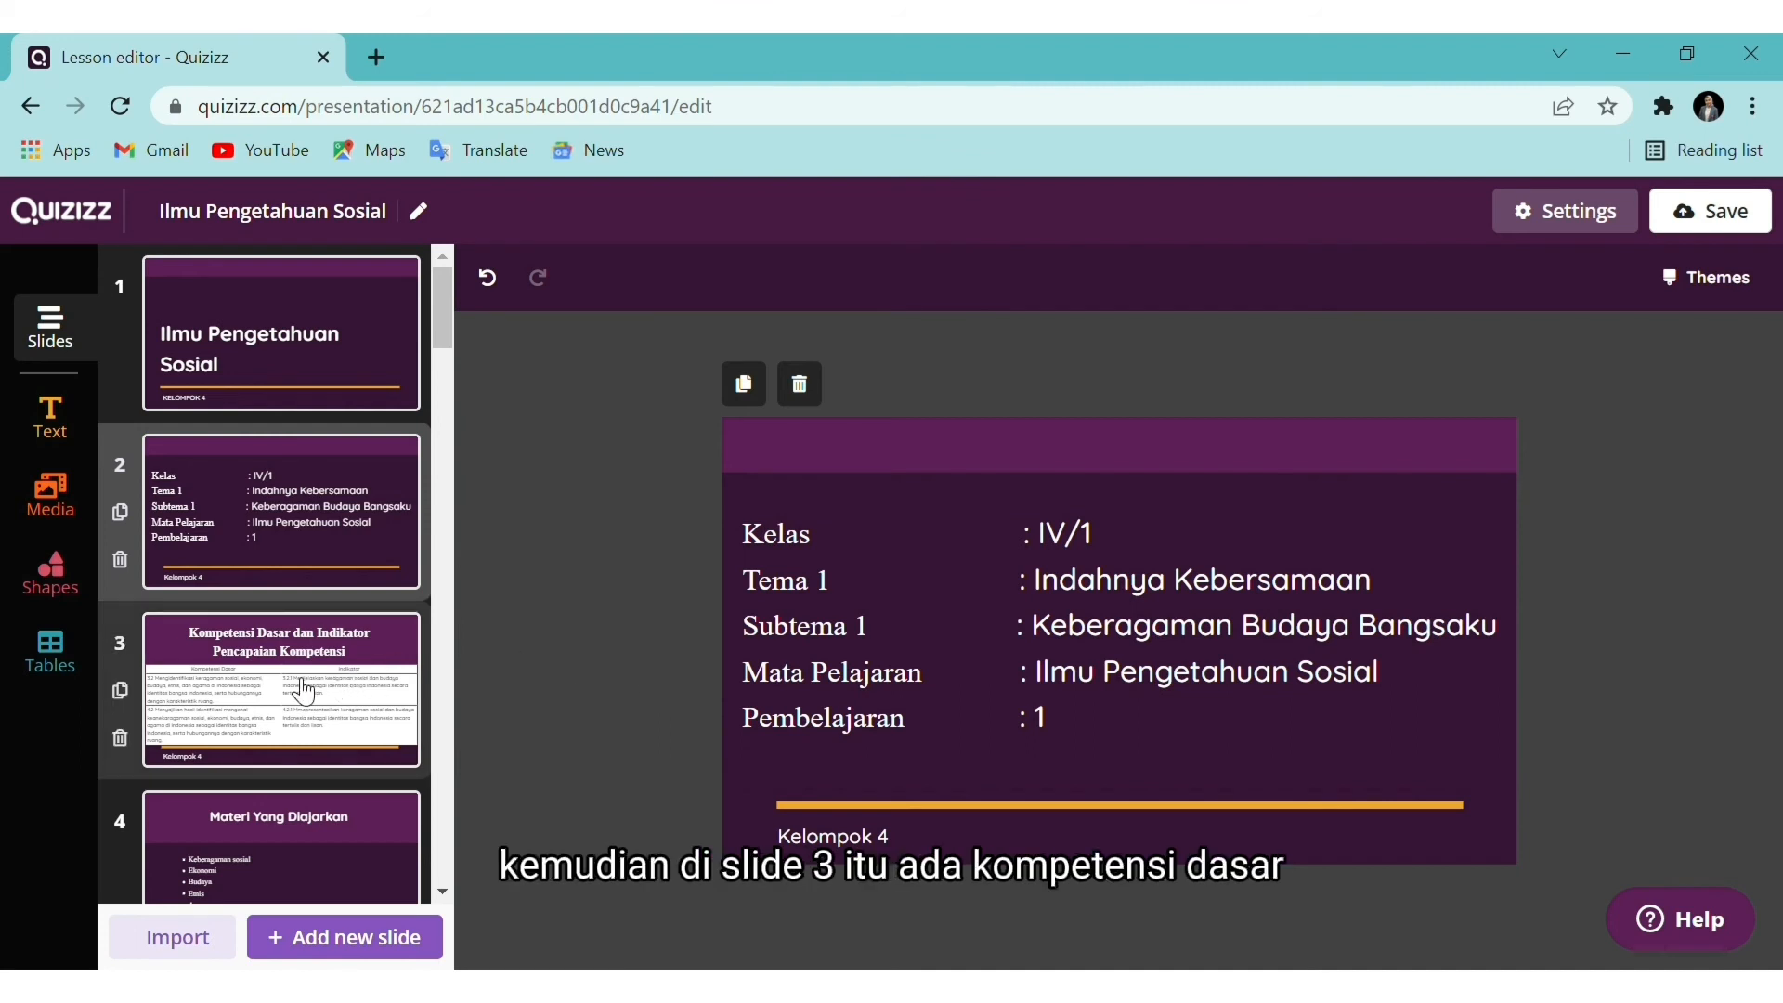
click(304, 691)
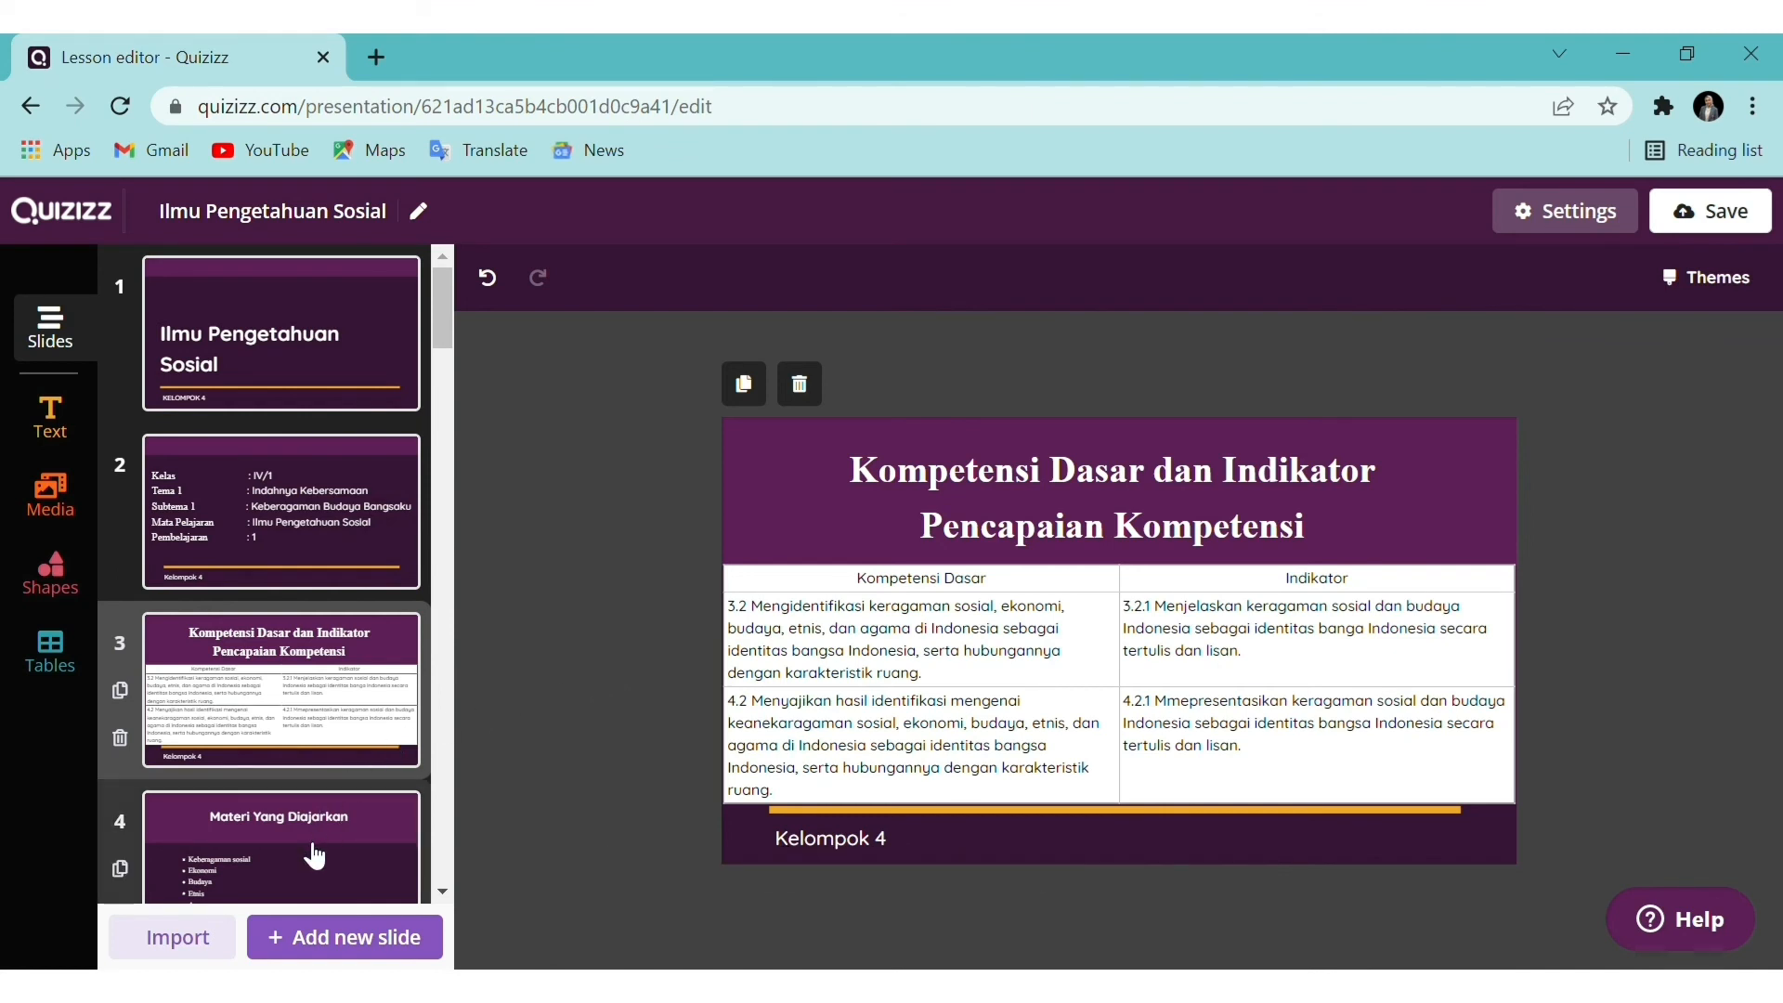
click(315, 855)
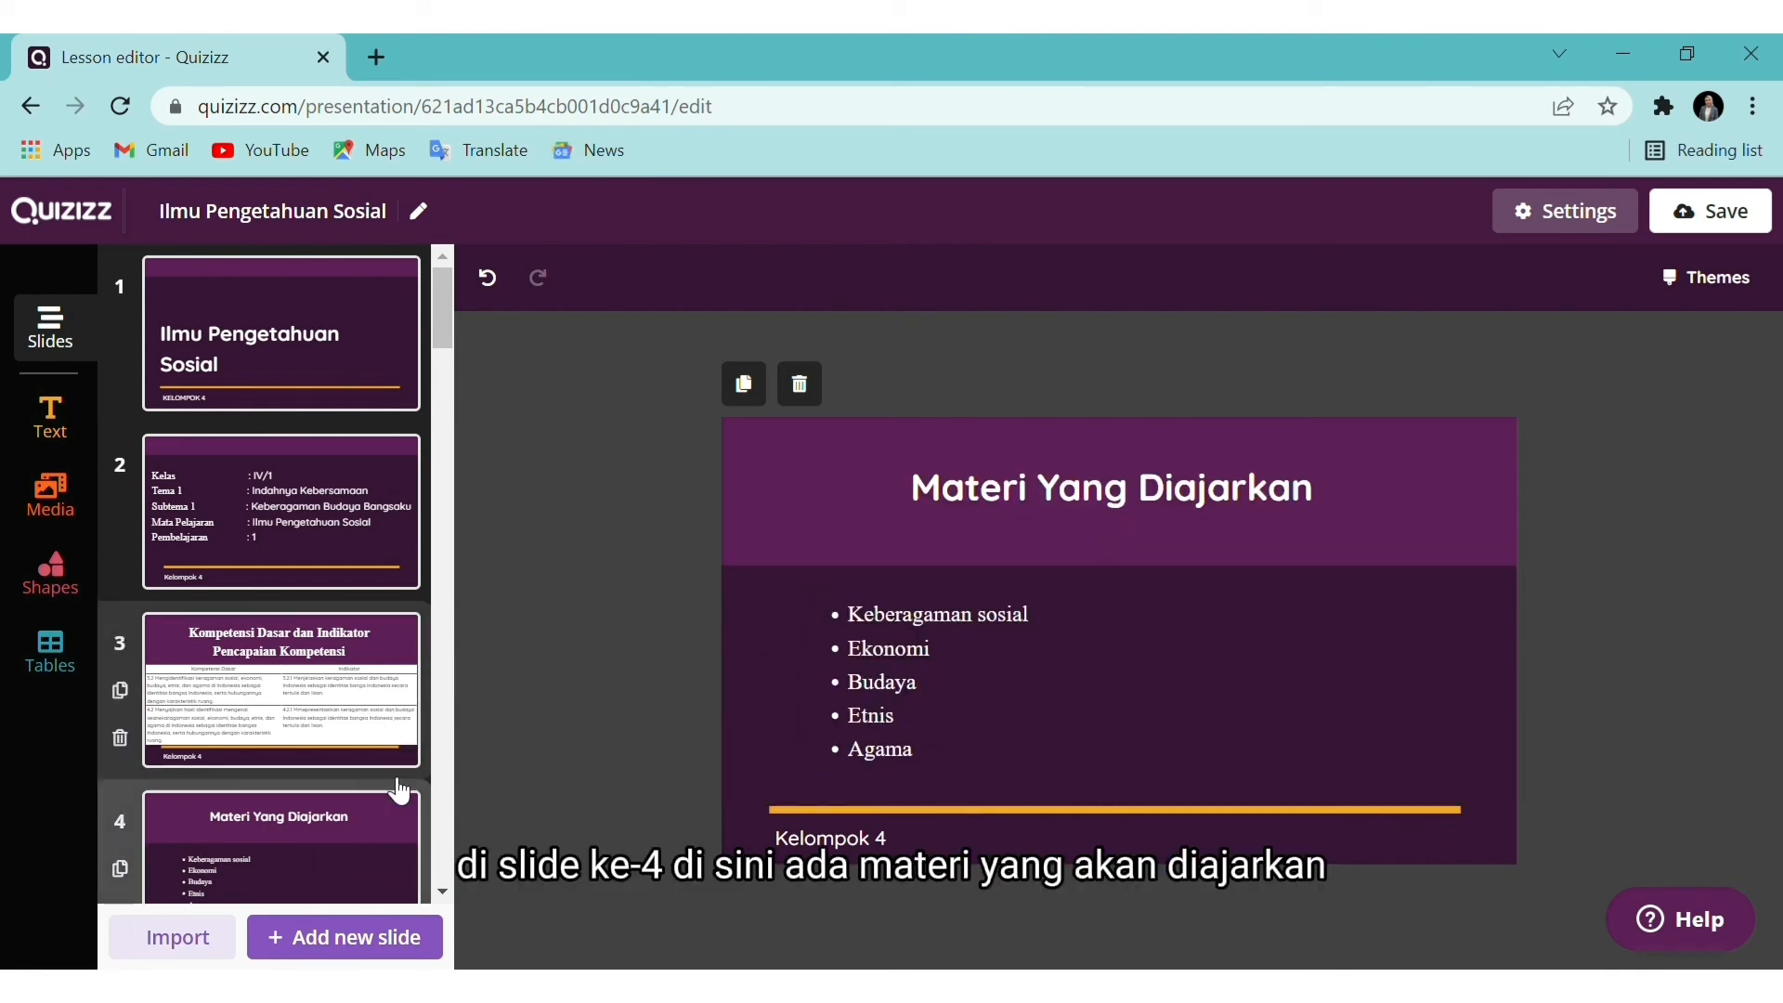
scroll(371, 805, down, 3)
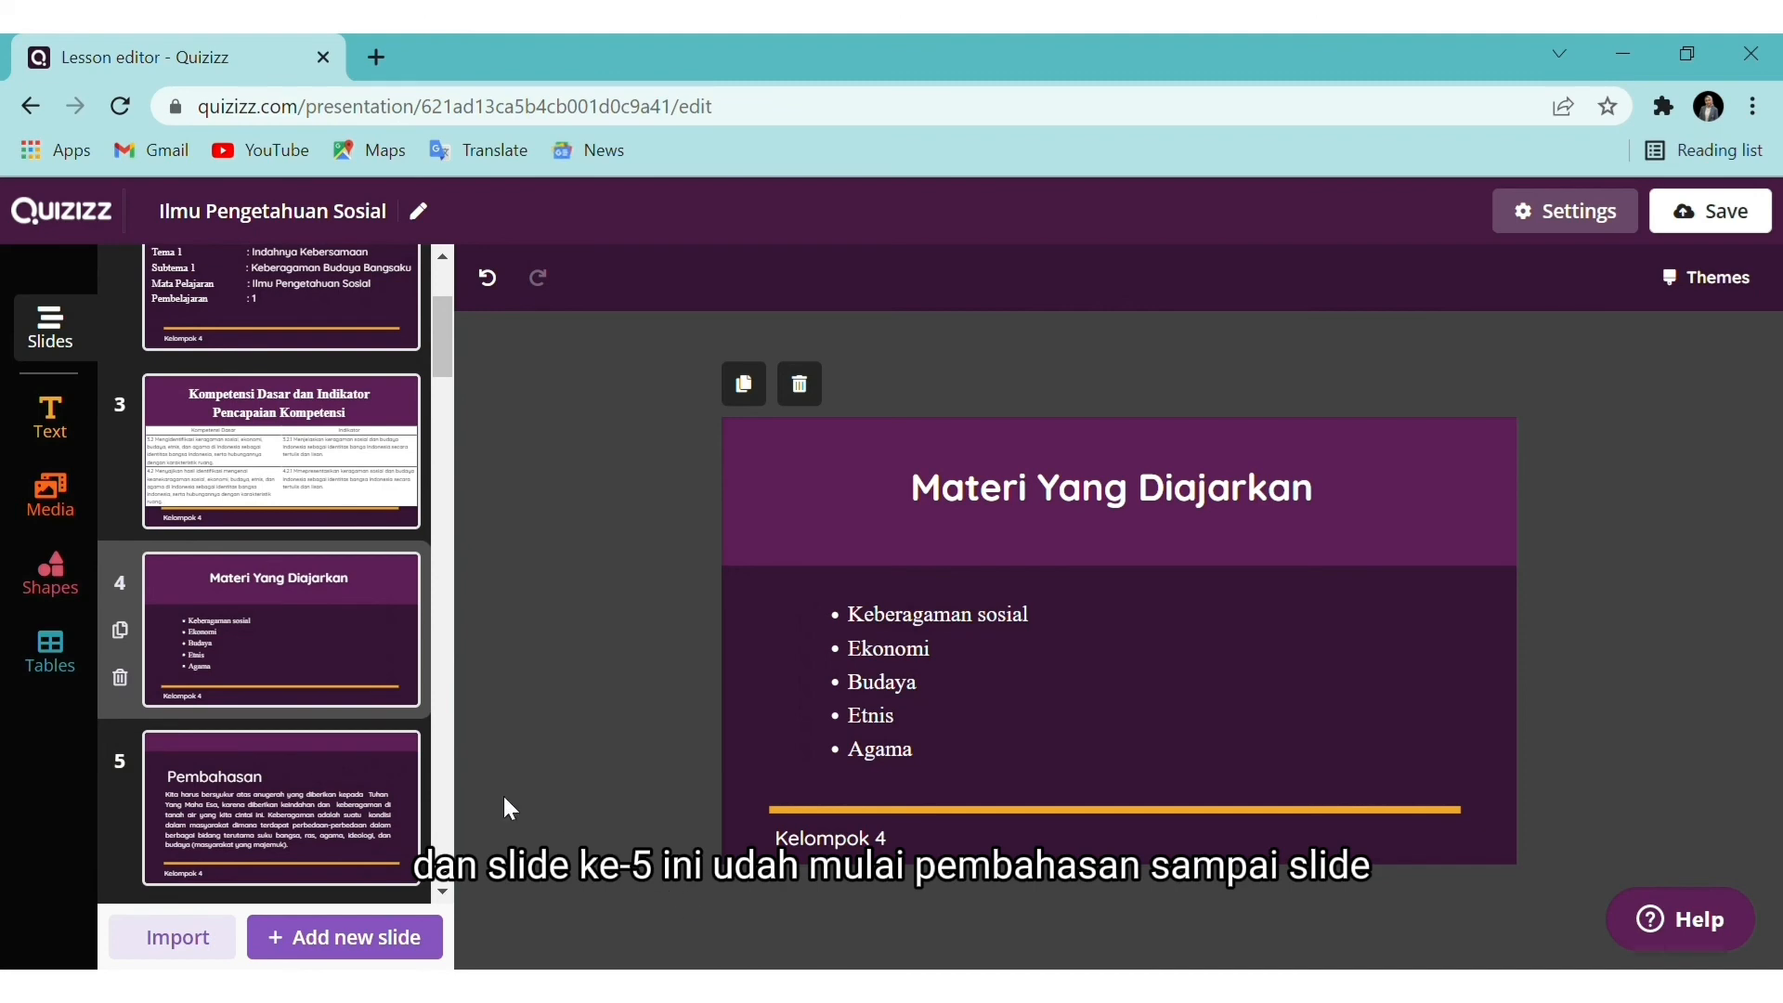
click(344, 856)
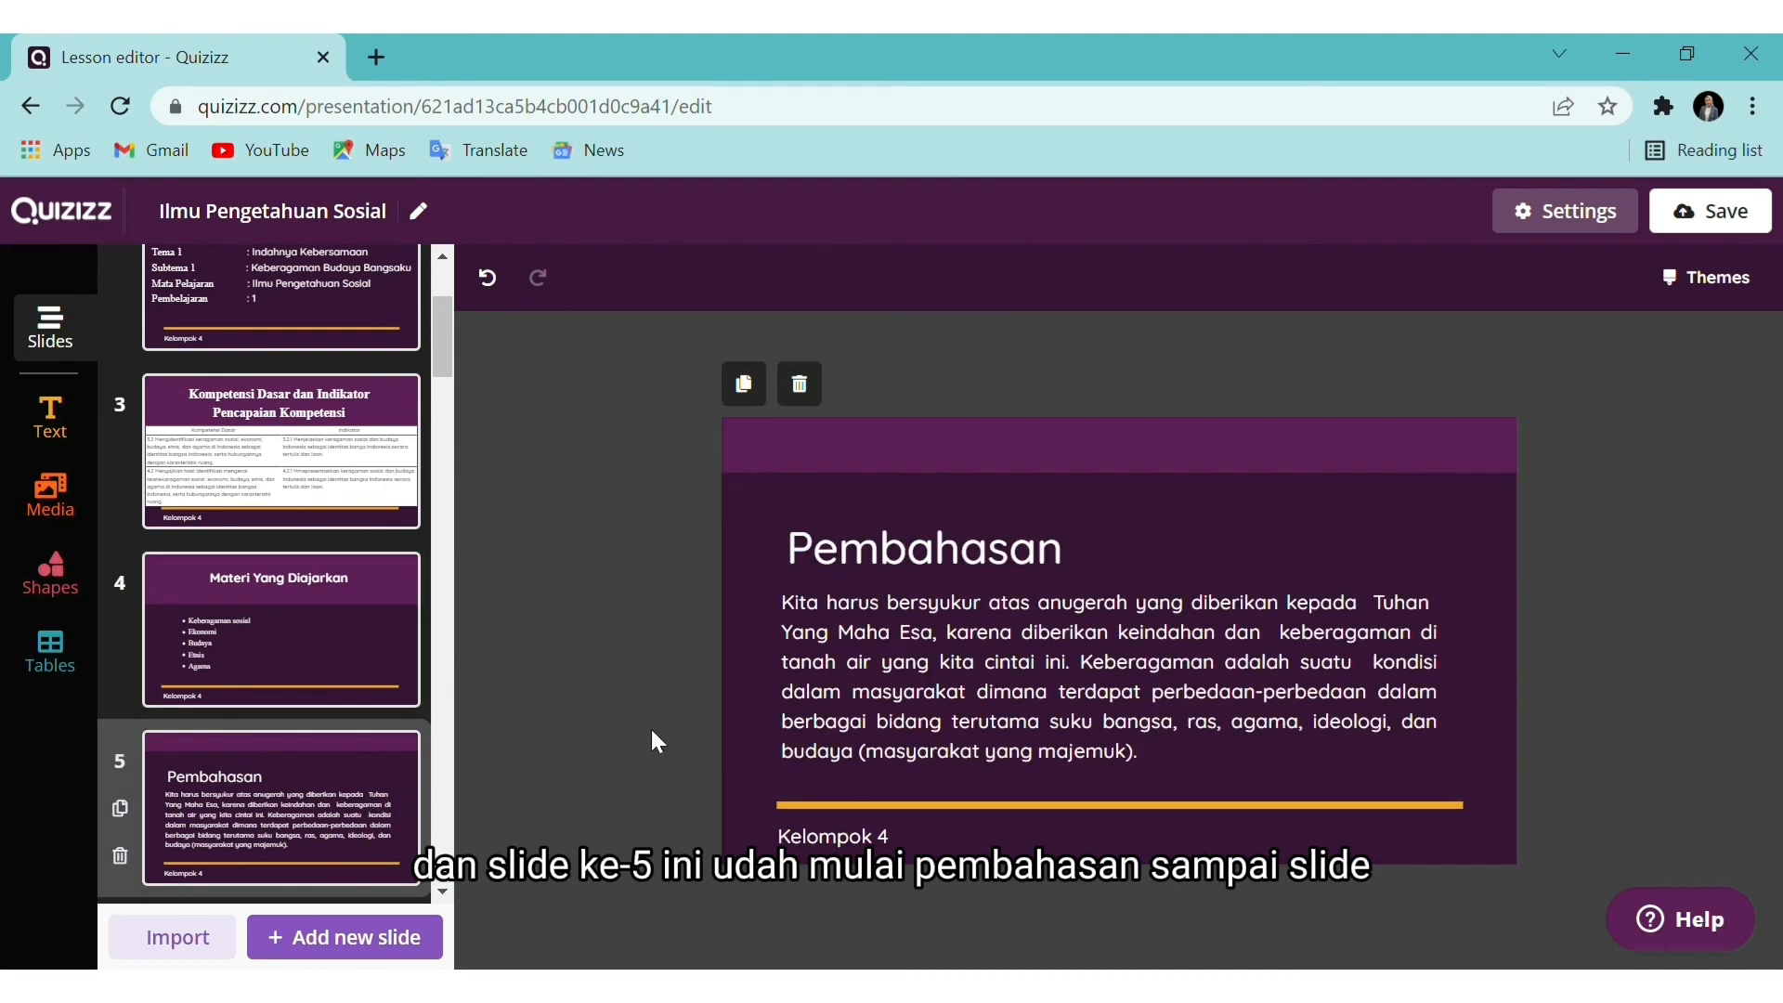
Look through the remaining "Pembahasan" slides and display slide 28 with the table of religions
scroll(370, 780, down, 12)
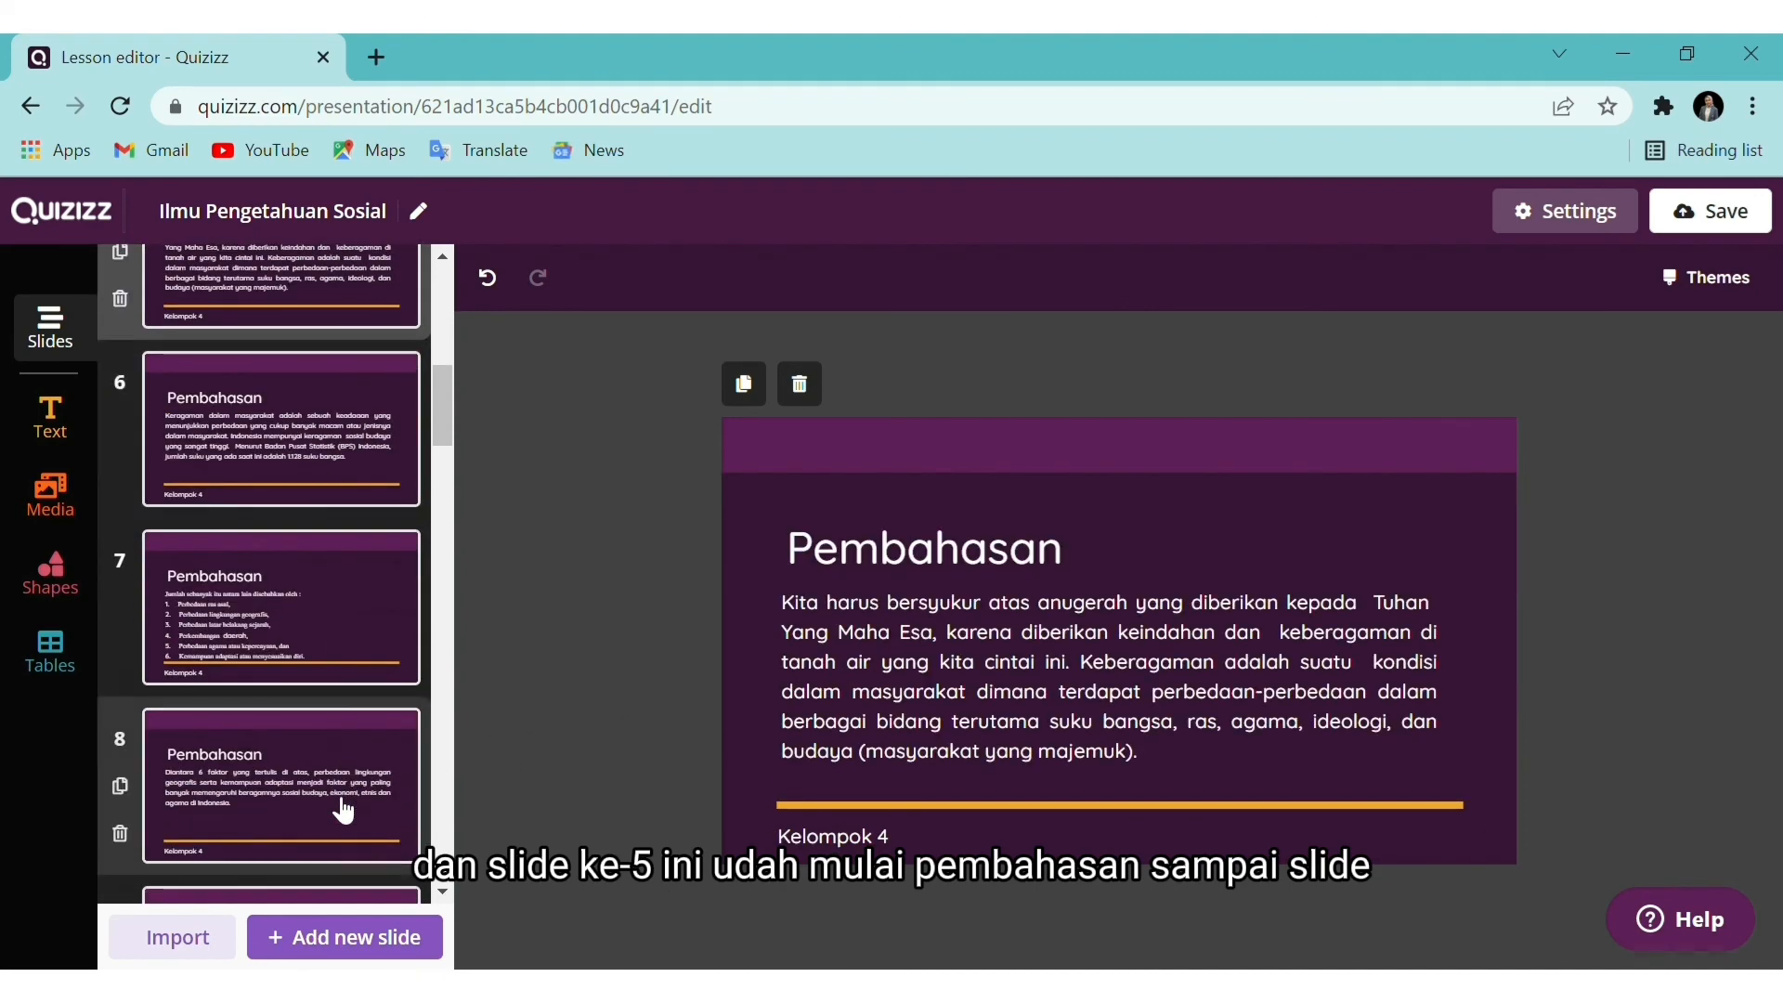
scroll(344, 811, down, 15)
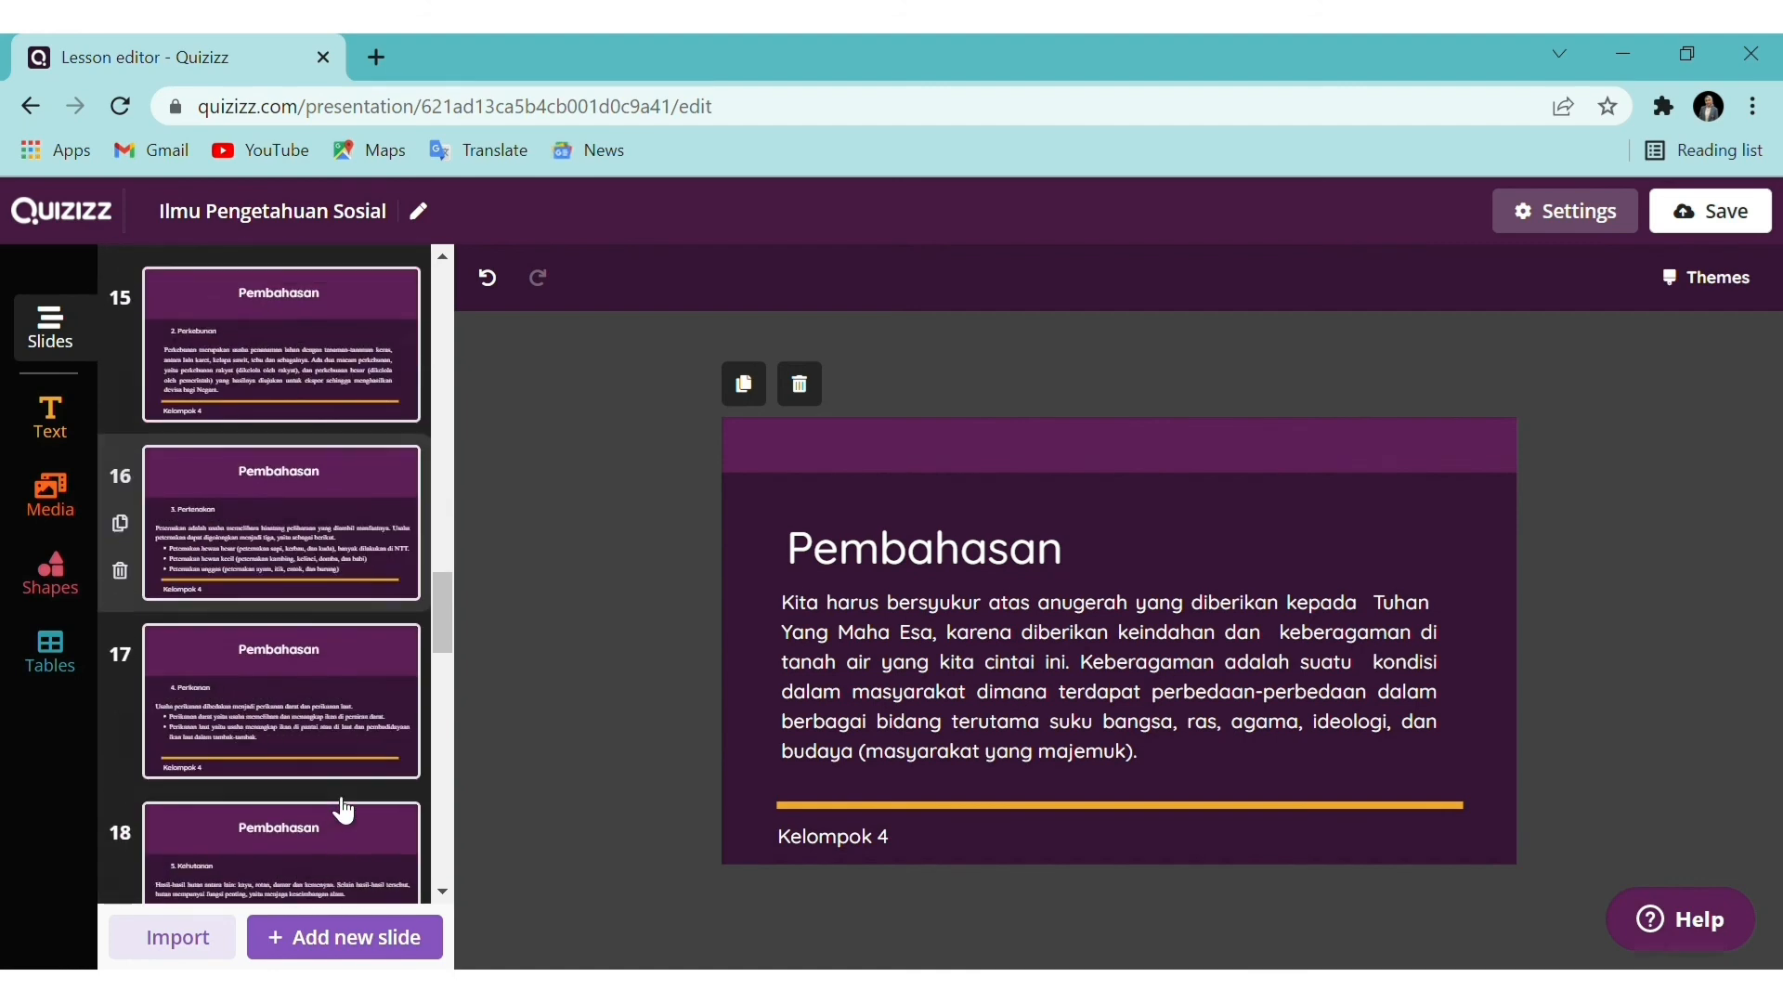
scroll(344, 811, down, 12)
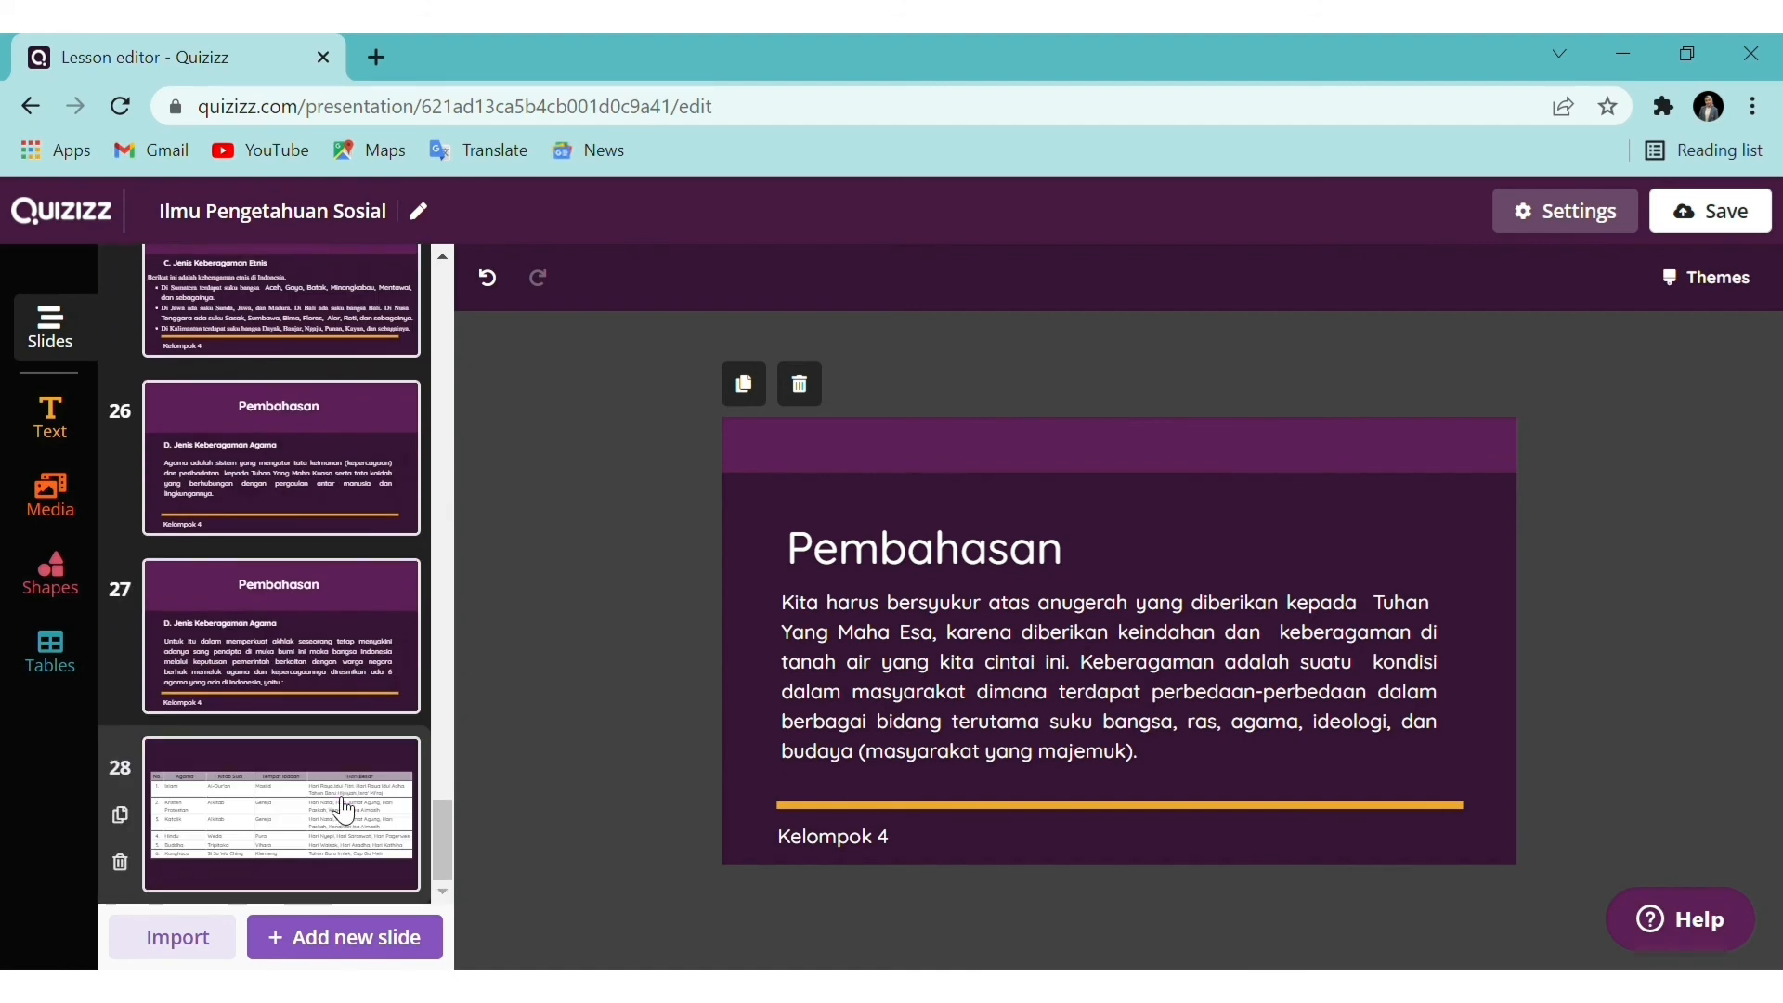
click(344, 811)
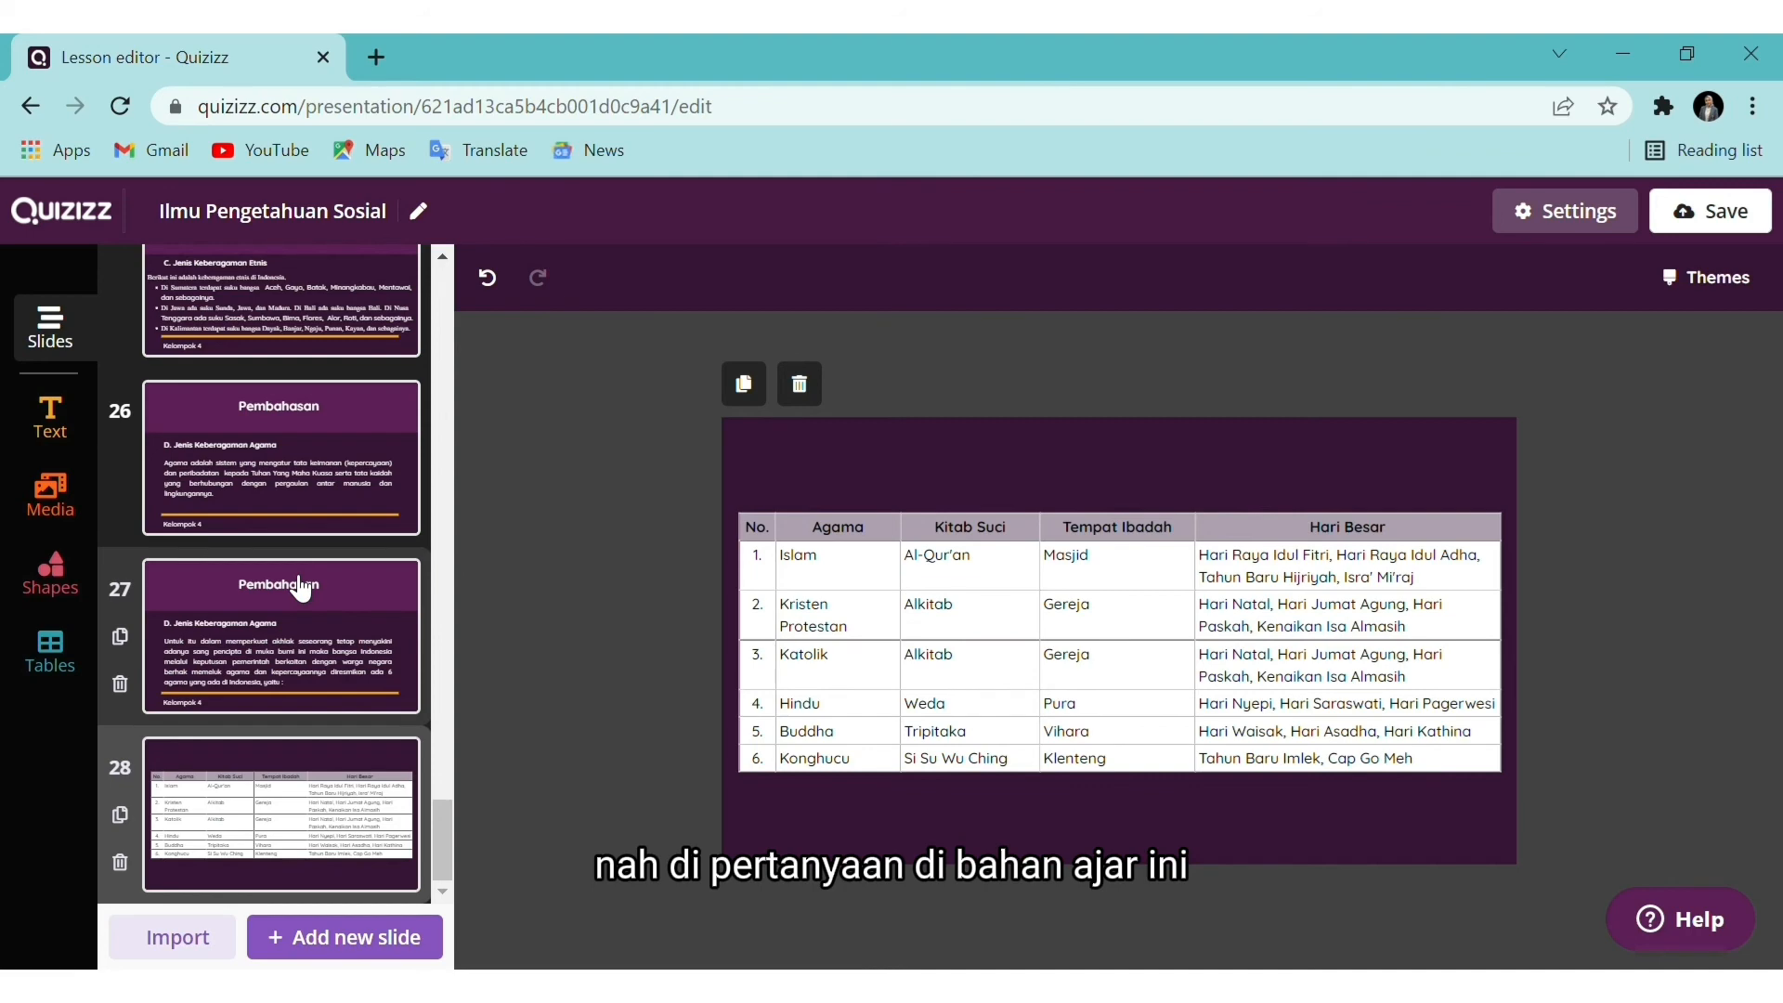
Review the lesson's slide thumbnails again, going back to the first slide and through the "Pembahasan" slides
scroll(299, 586, up, 4)
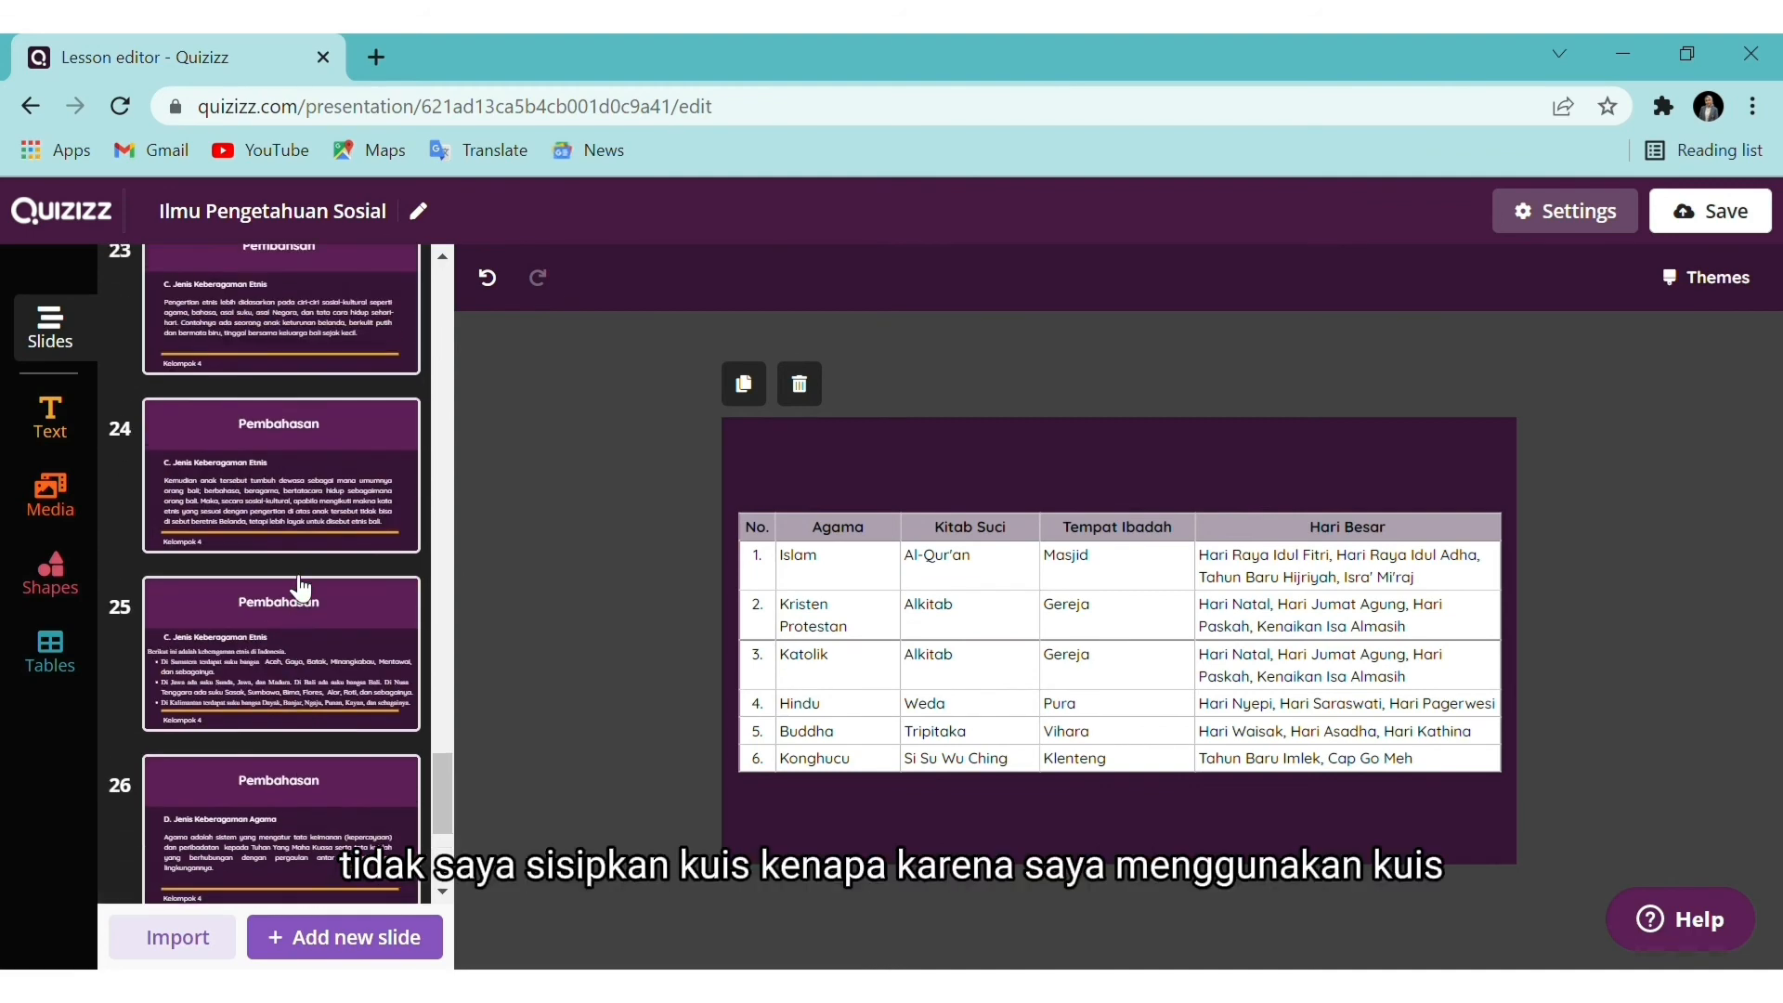
scroll(299, 587, up, 2)
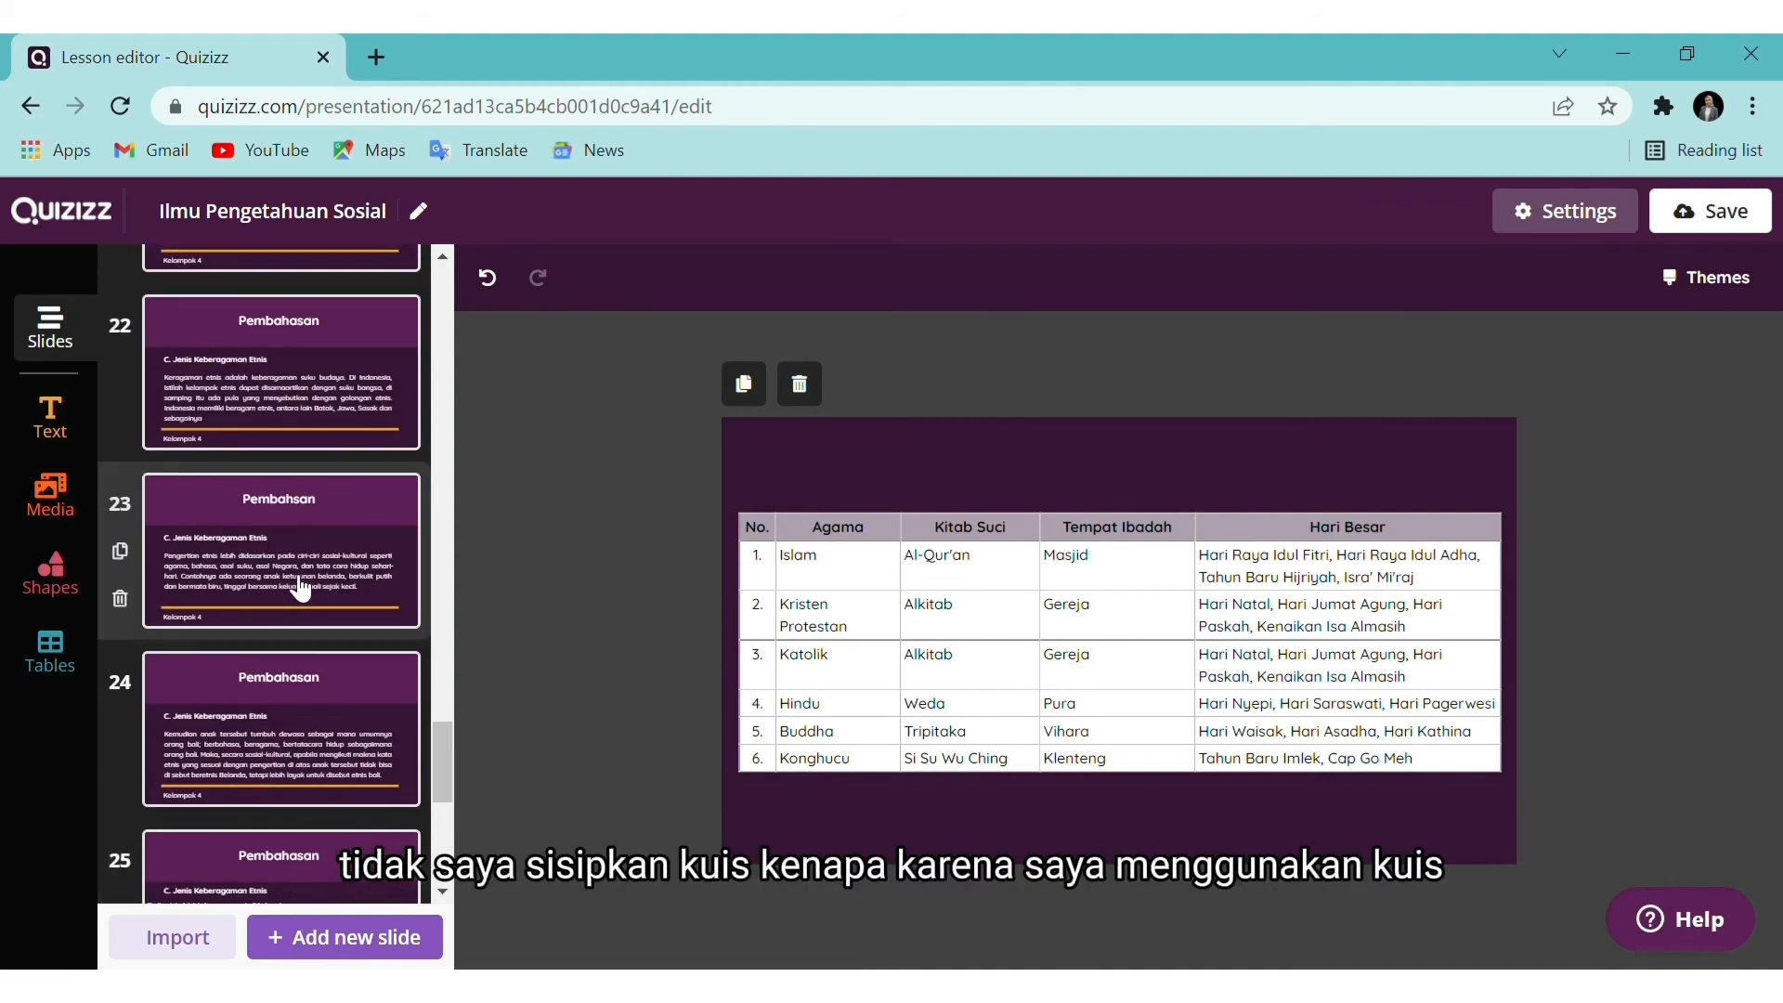
scroll(299, 587, up, 4)
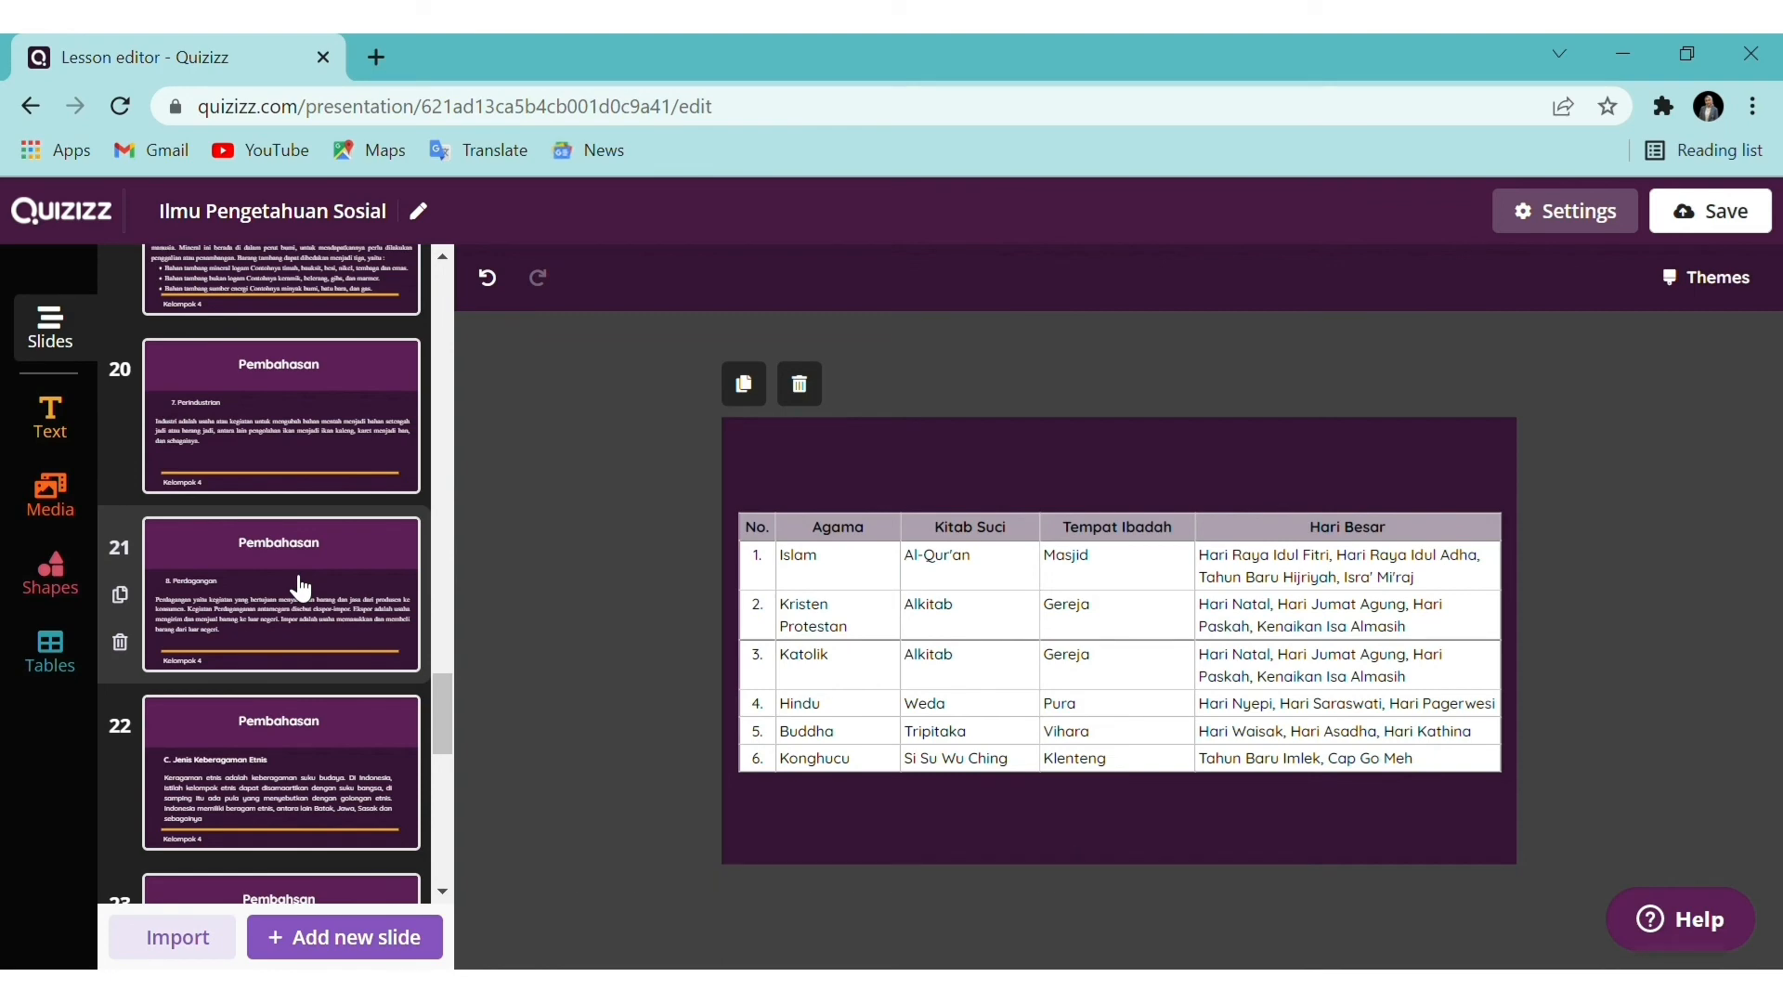
scroll(300, 588, up, 20)
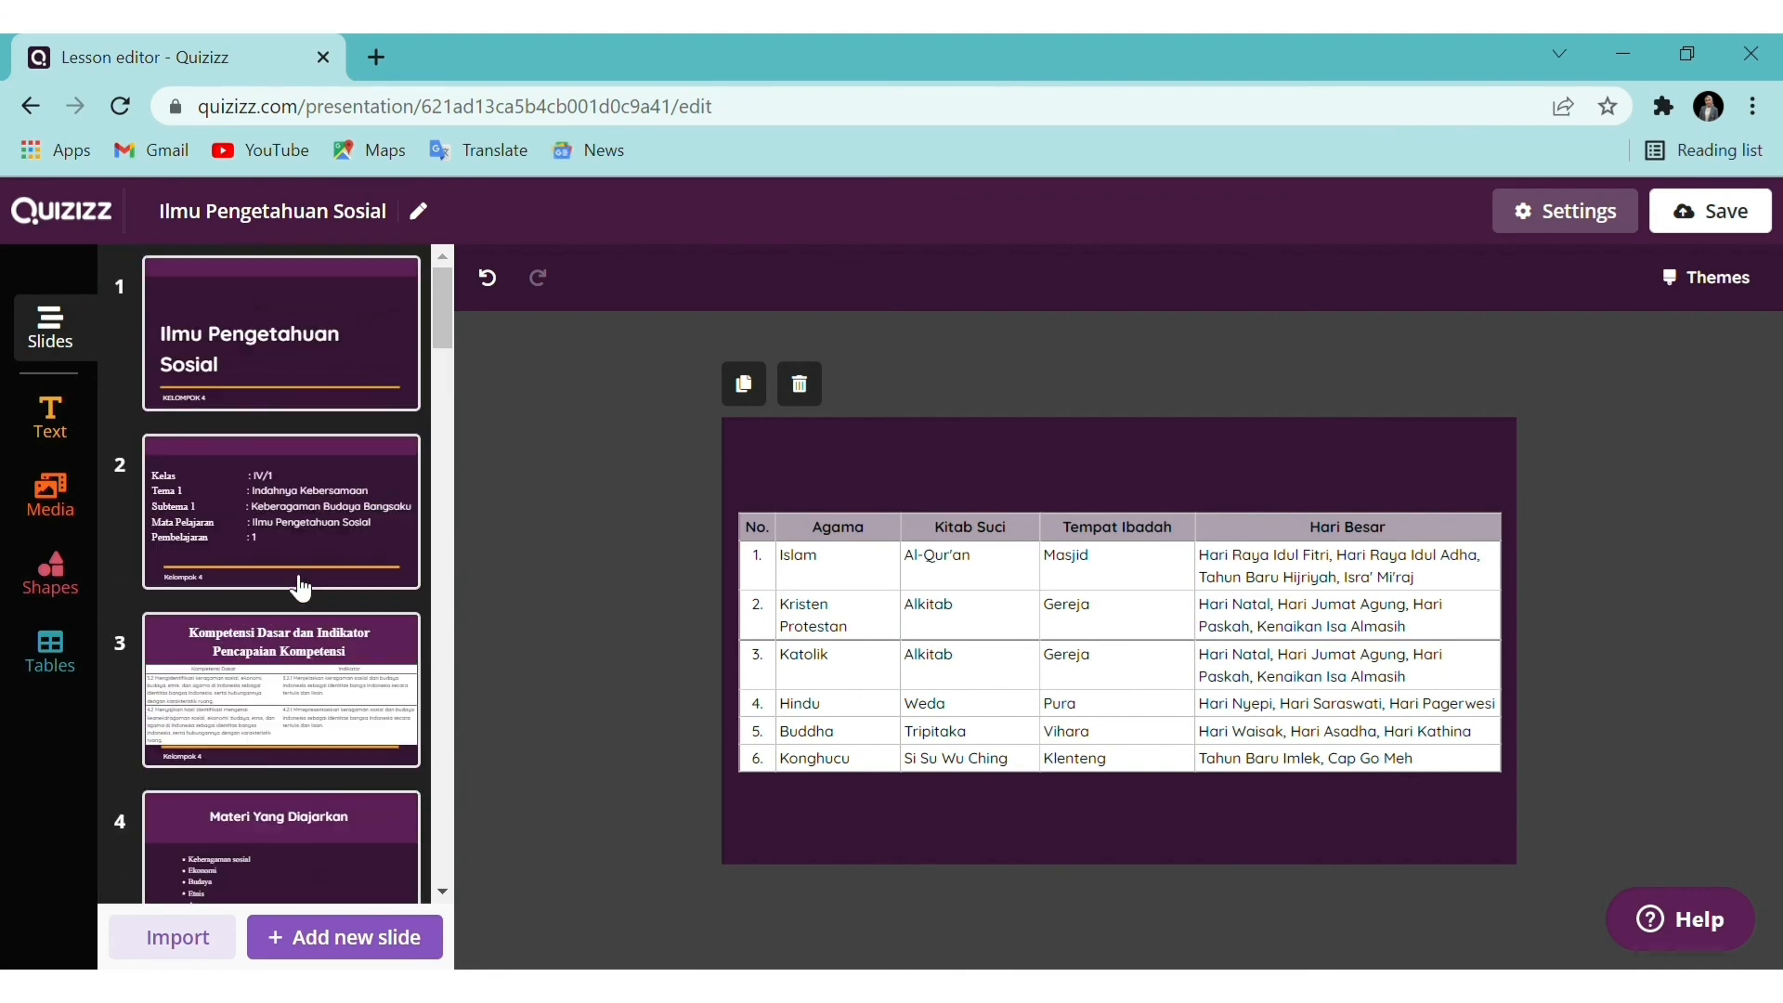
scroll(300, 588, down, 10)
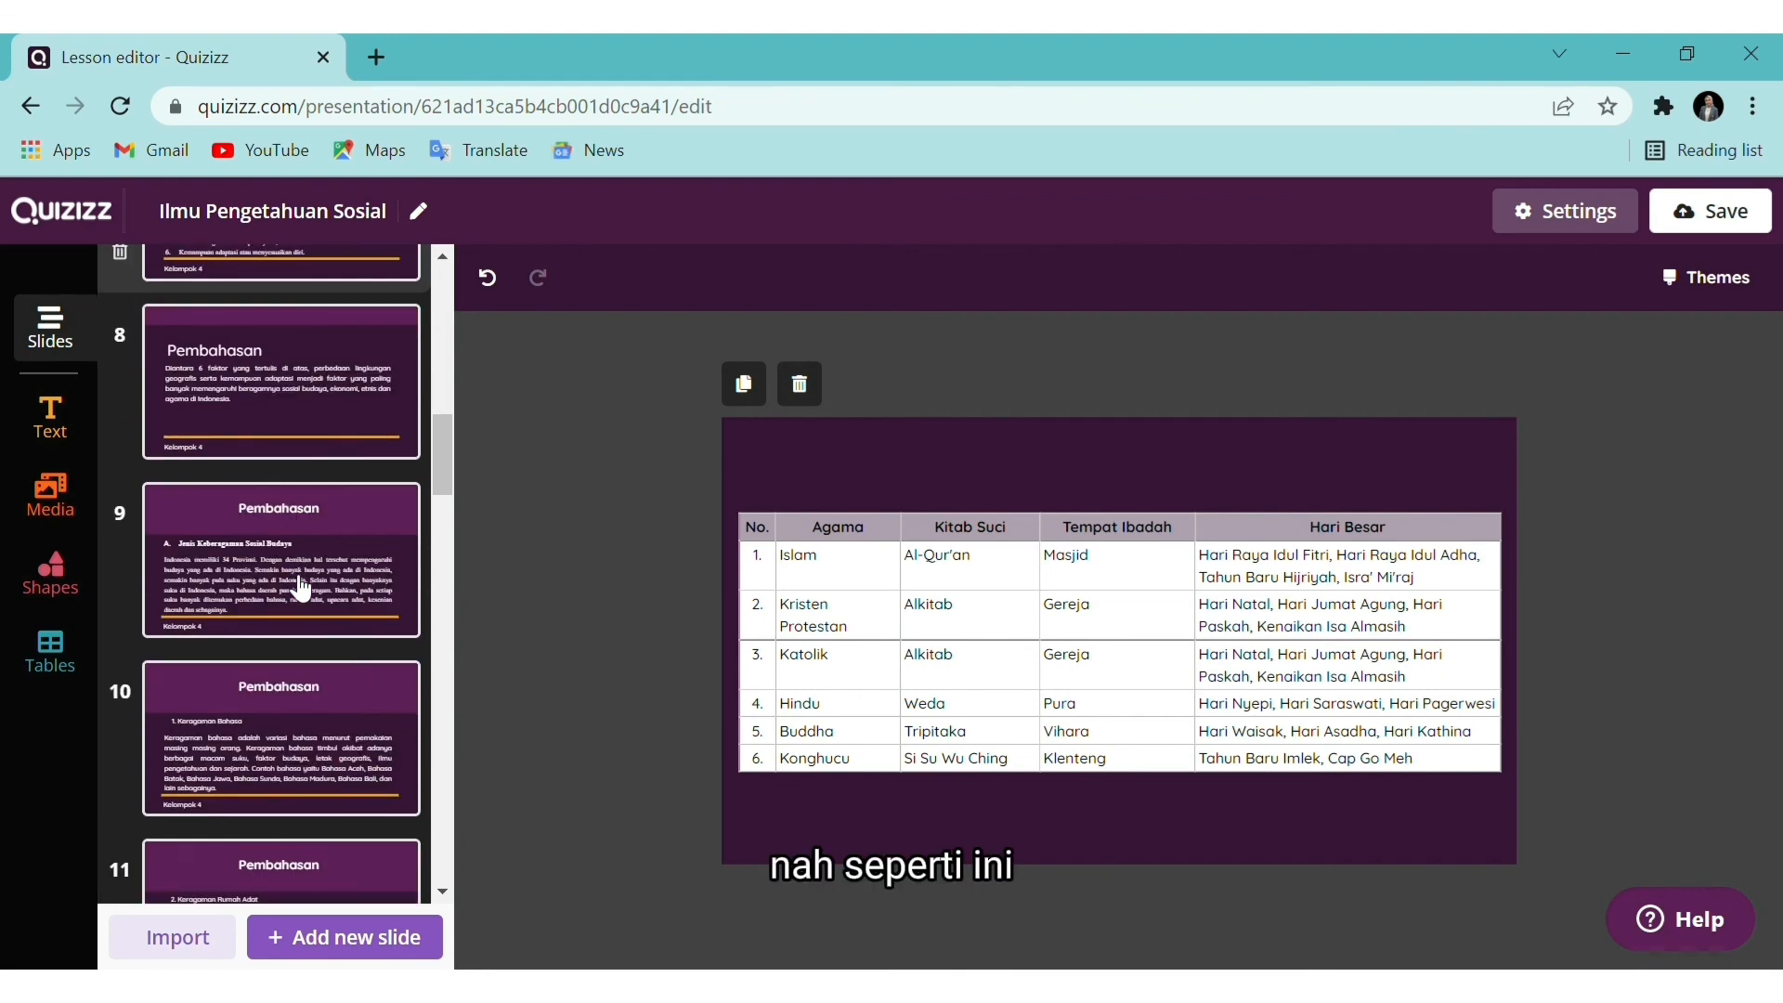
scroll(300, 587, up, 10)
scroll(300, 588, down, 14)
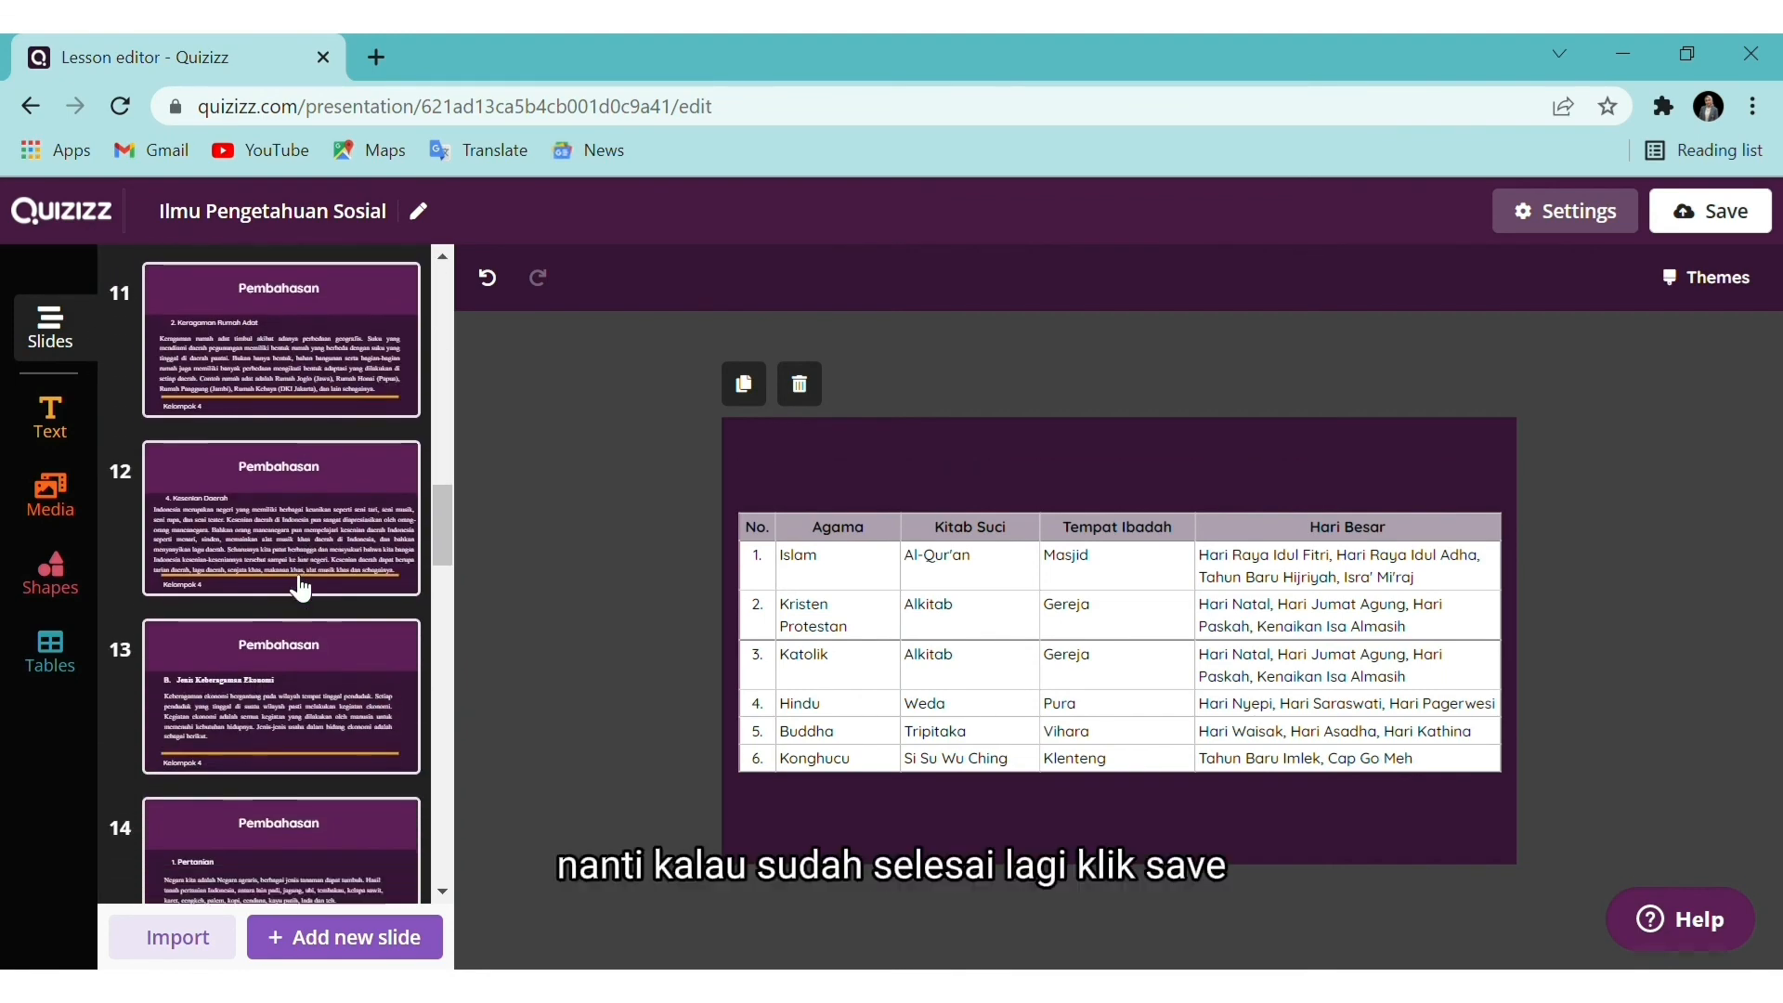
Look through the remaining slide thumbnails and save the 28-slide lesson
scroll(300, 587, down, 12)
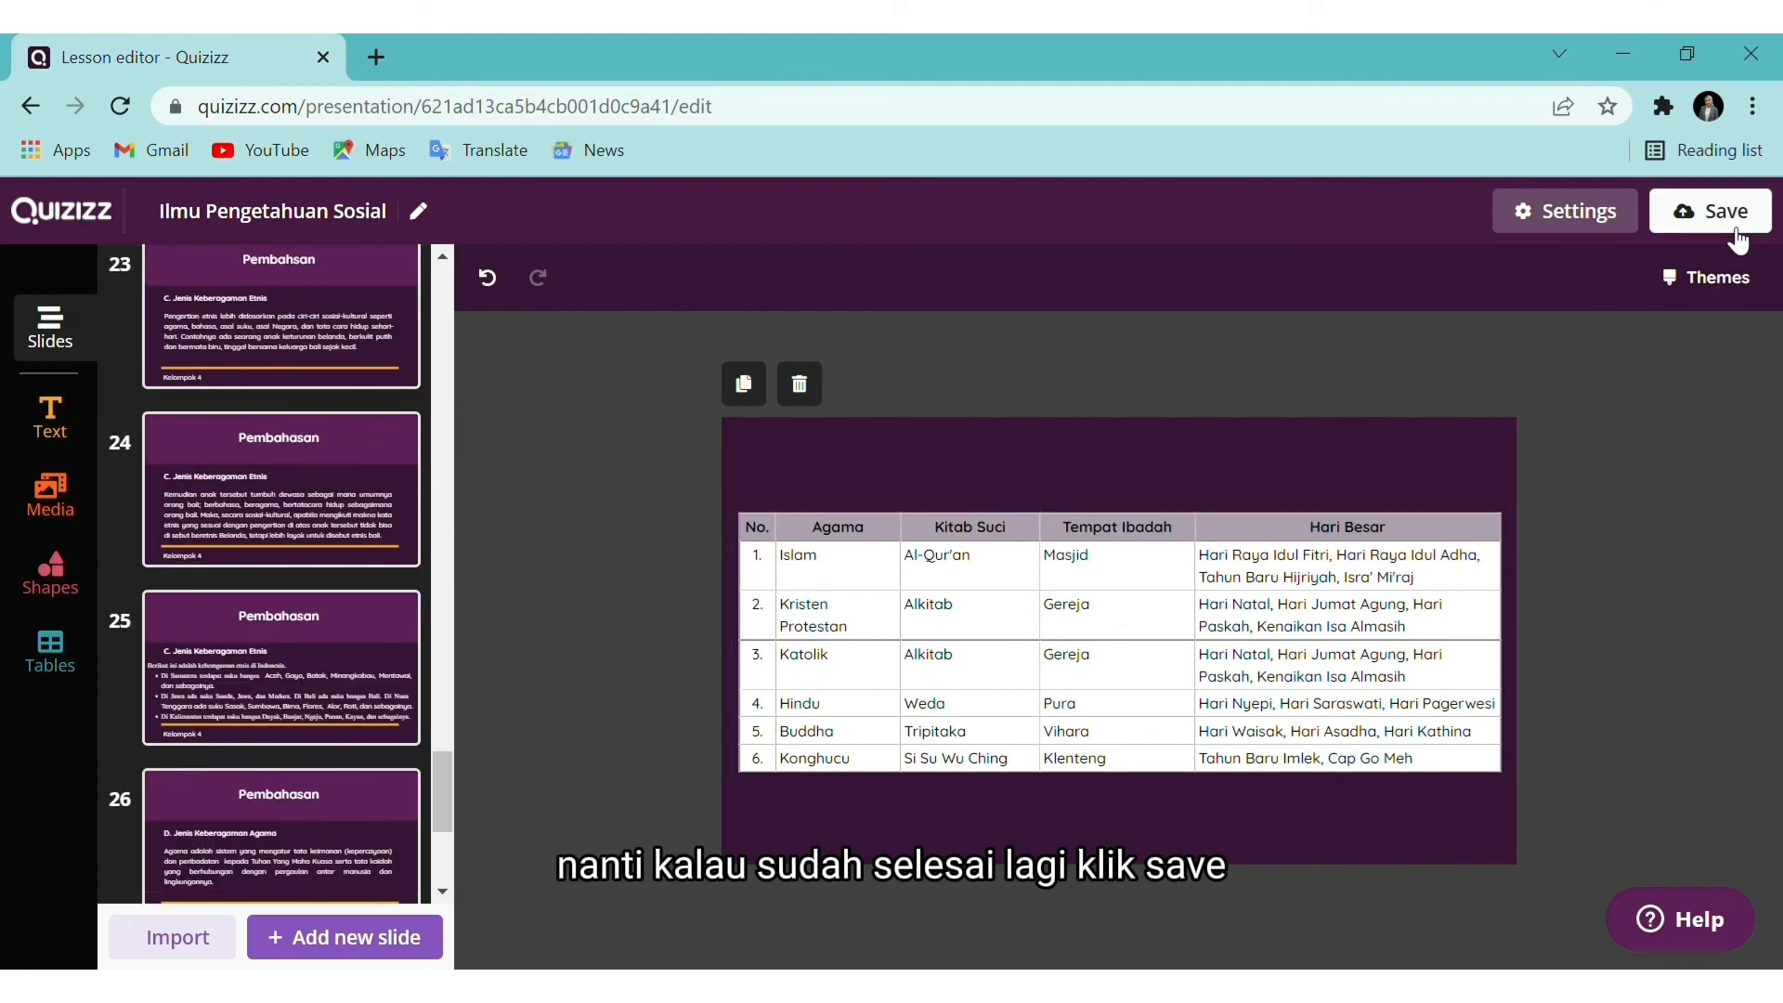
click(1735, 232)
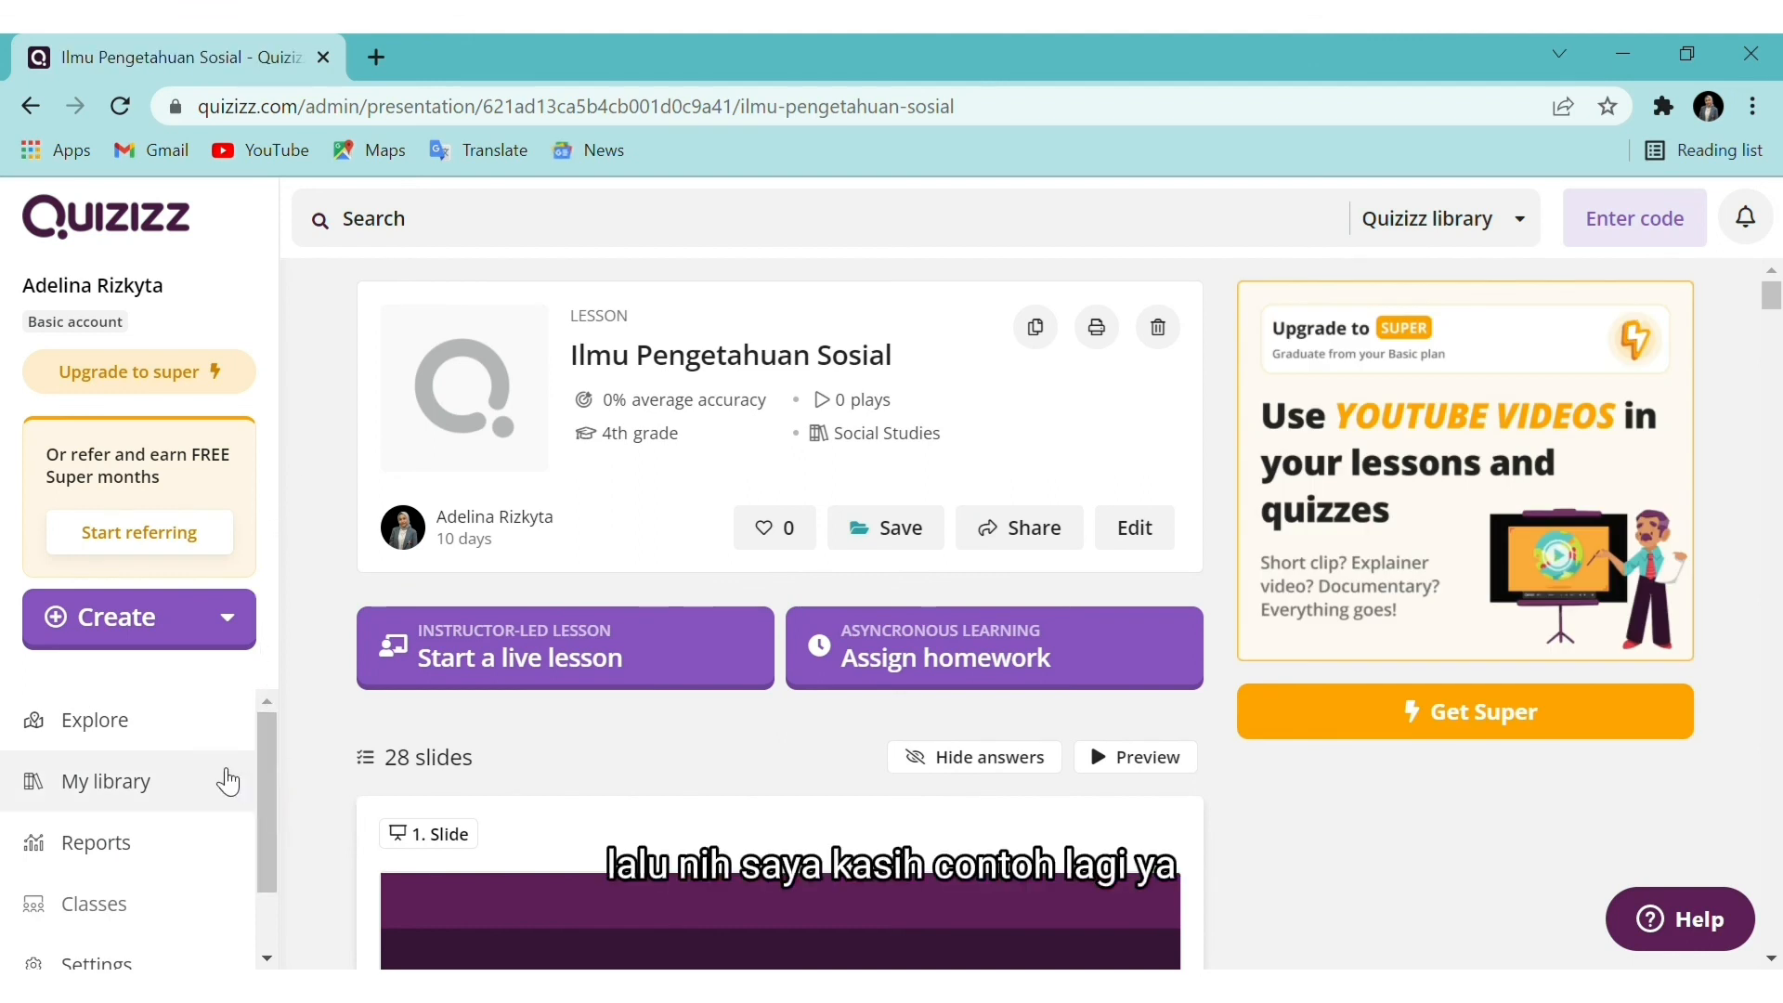
Open the 10-question quiz "Ilmu Pengetahuan Sosial" from the library and examine question 1 with its marked answer choices
click(141, 788)
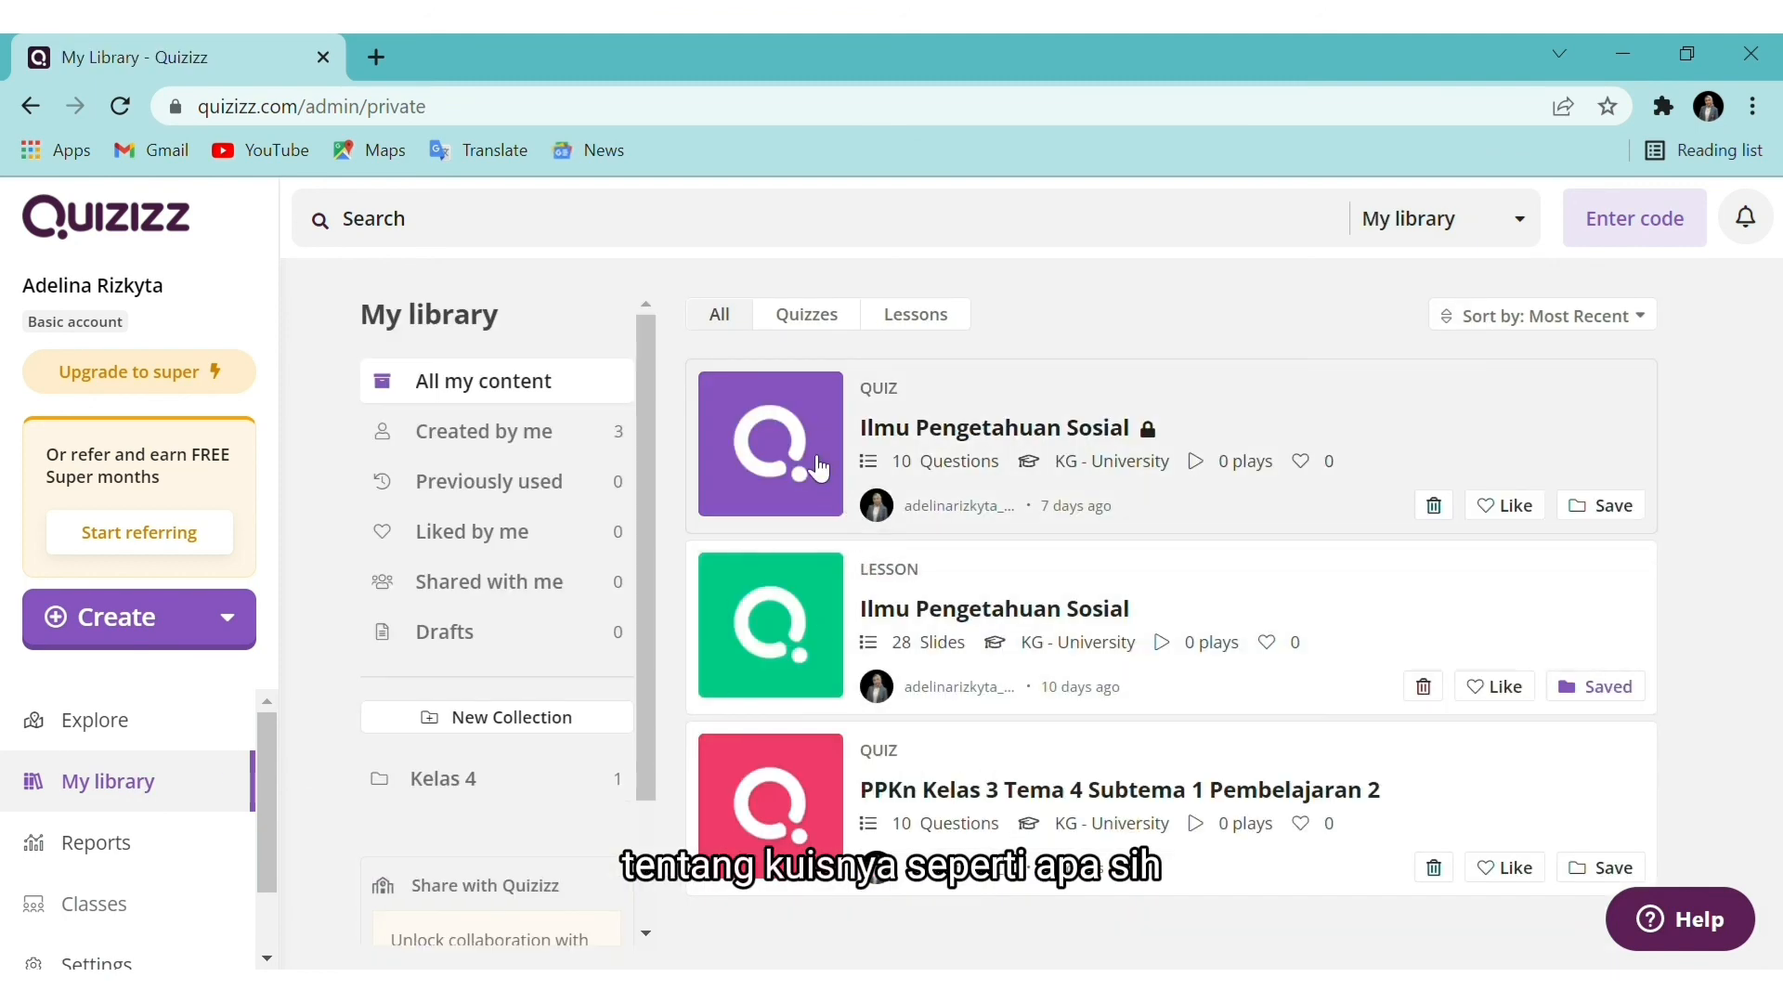
click(954, 408)
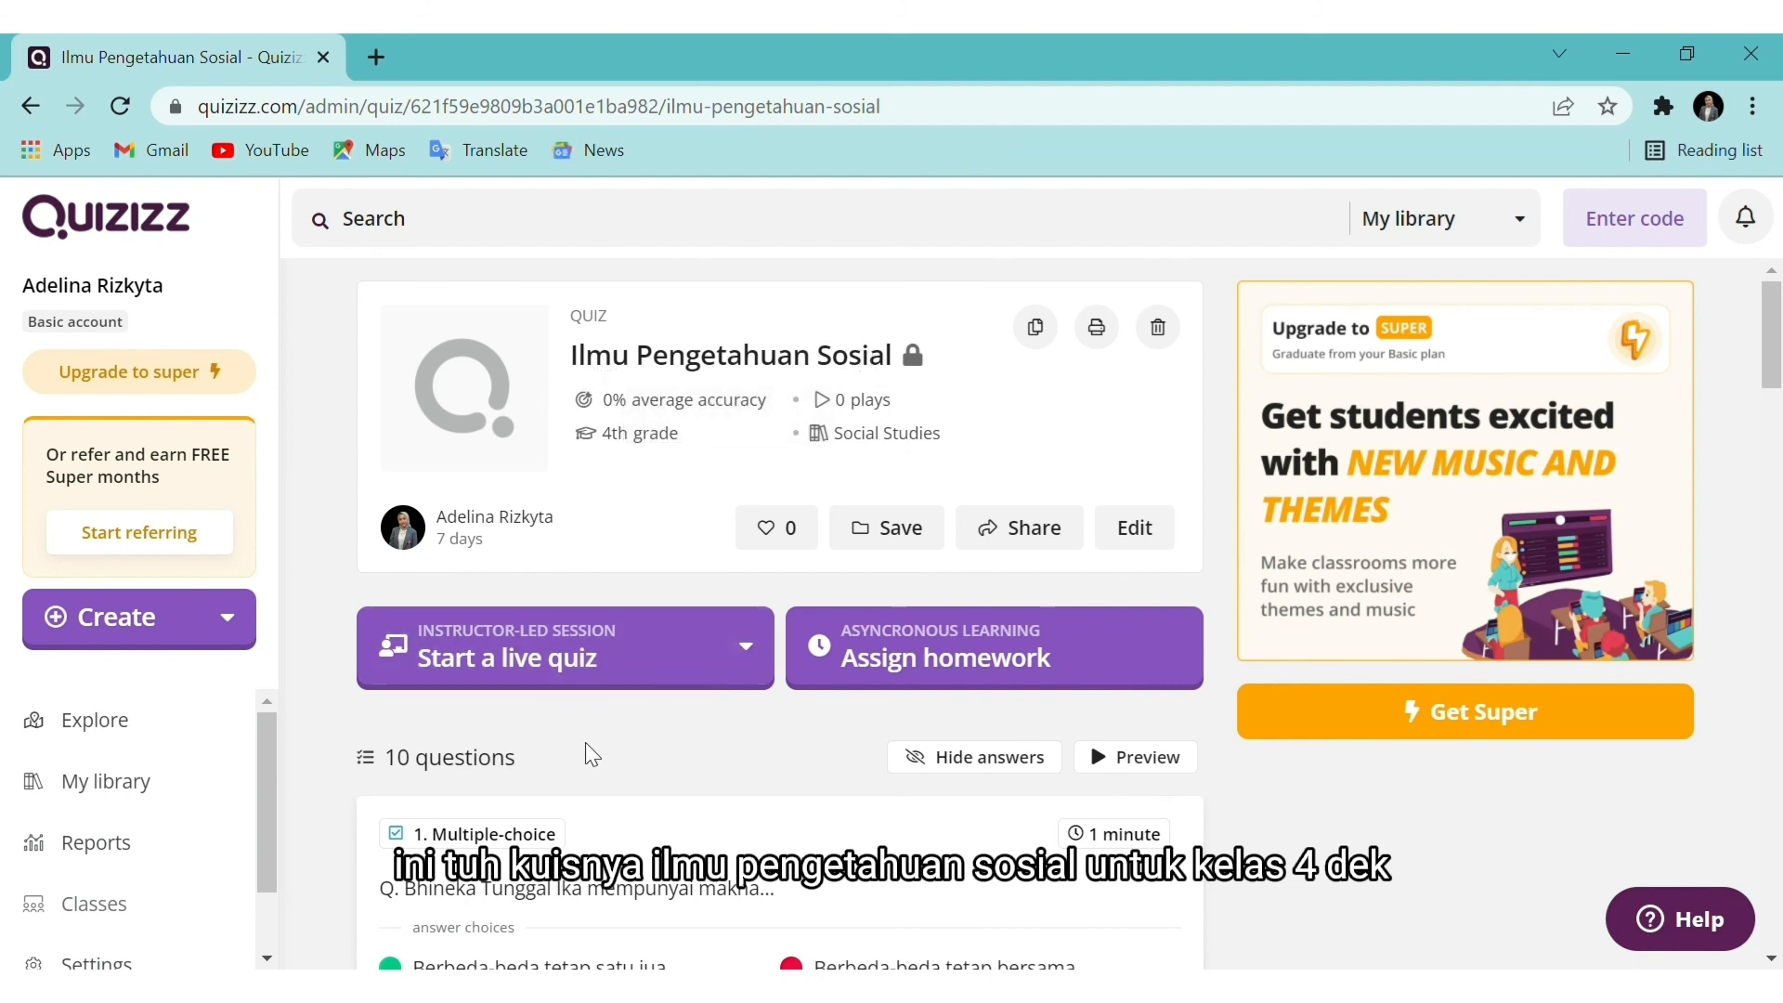
scroll(587, 748, down, 4)
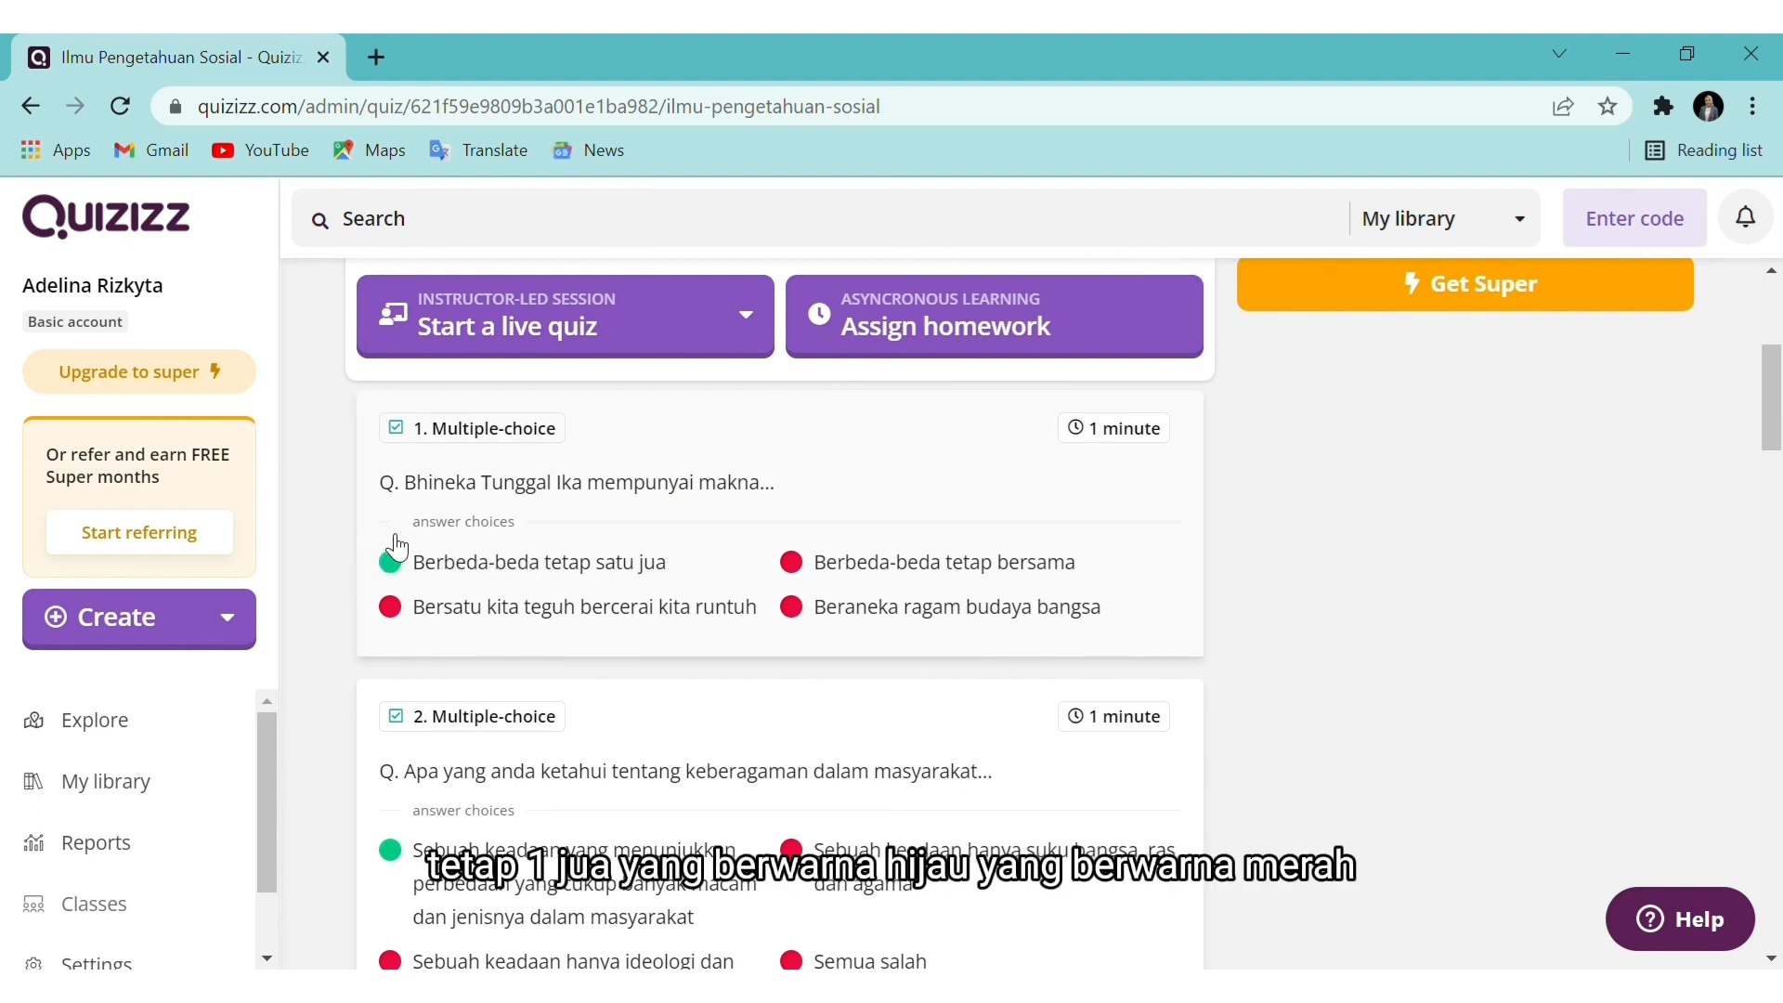
scroll(782, 566, up, 1)
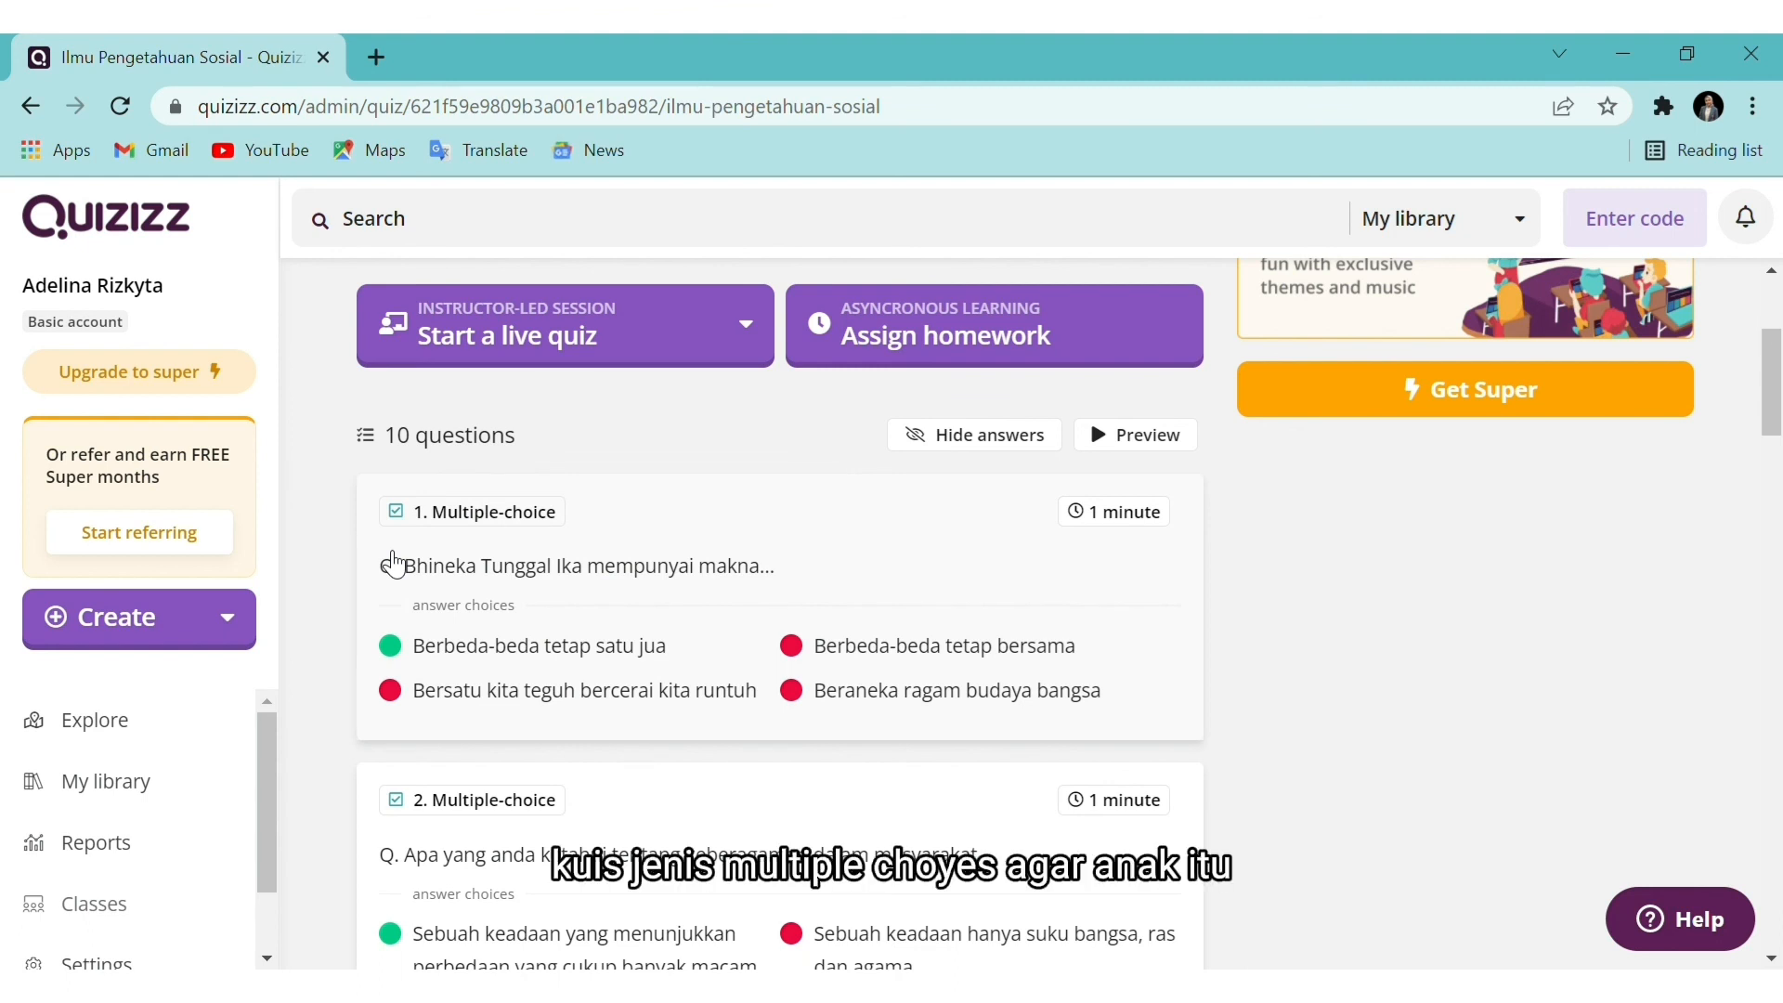
scroll(393, 563, up, 1)
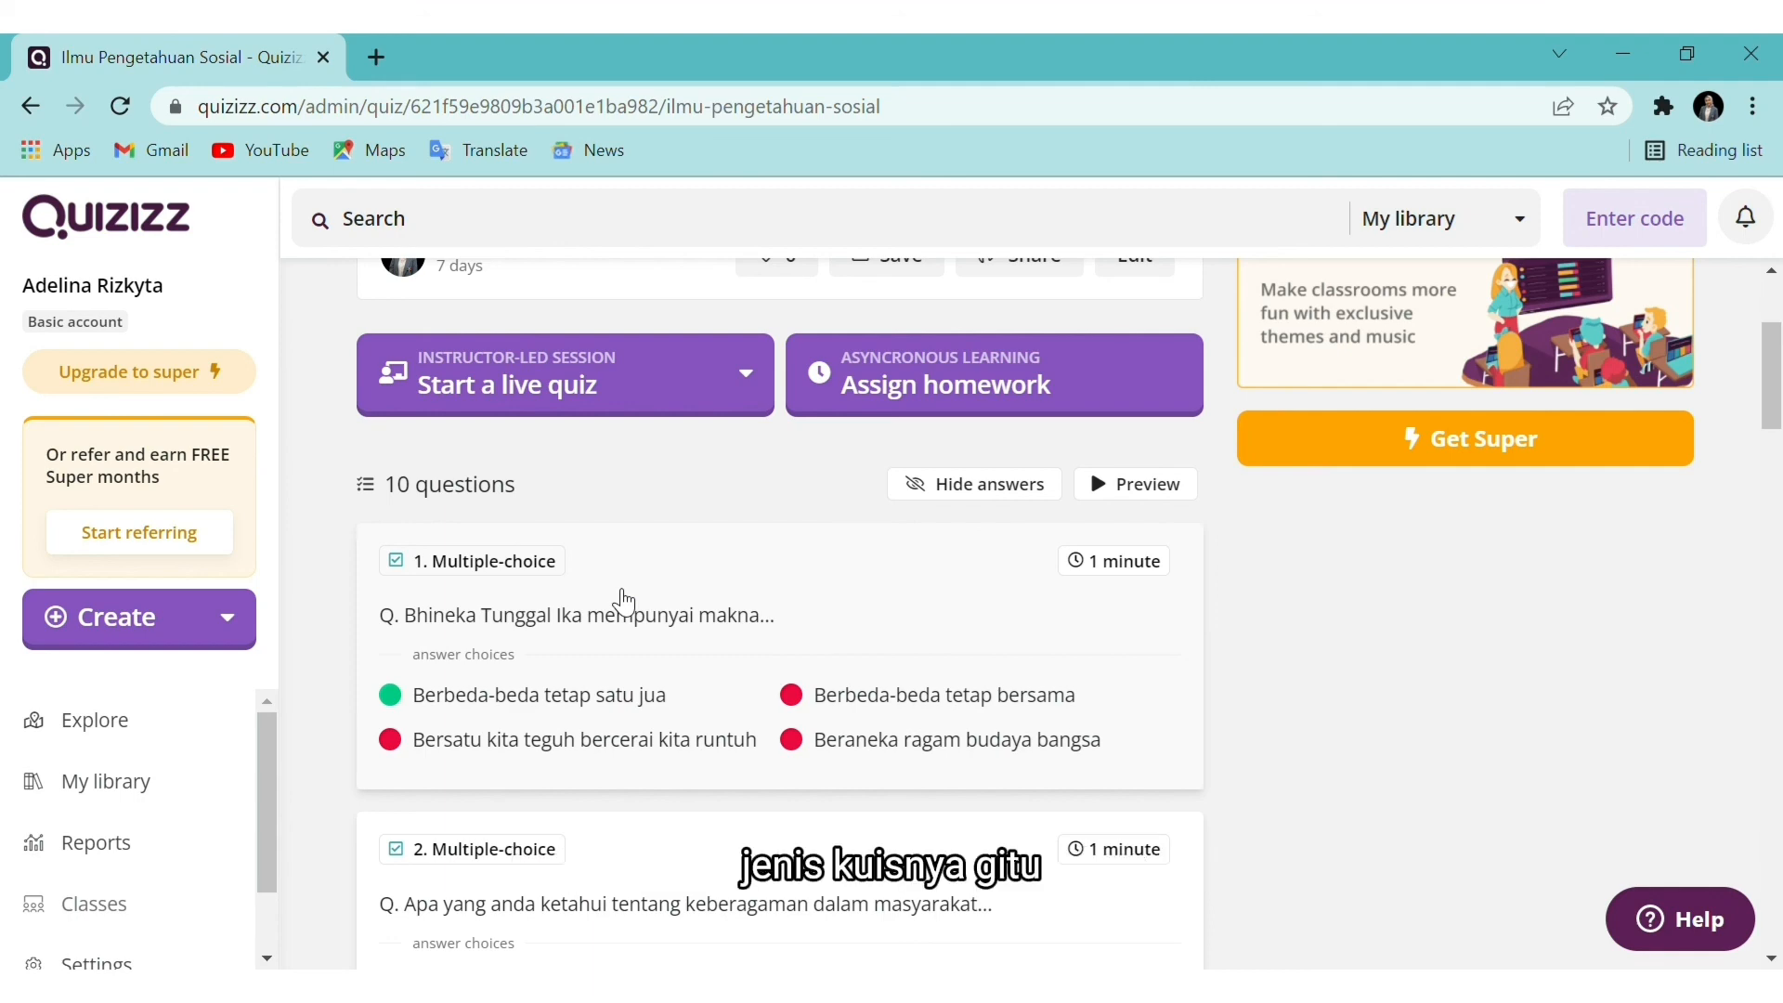
Read through quiz questions 2 to 10, checking the question type, answer choices and time limit of each
scroll(622, 602, down, 3)
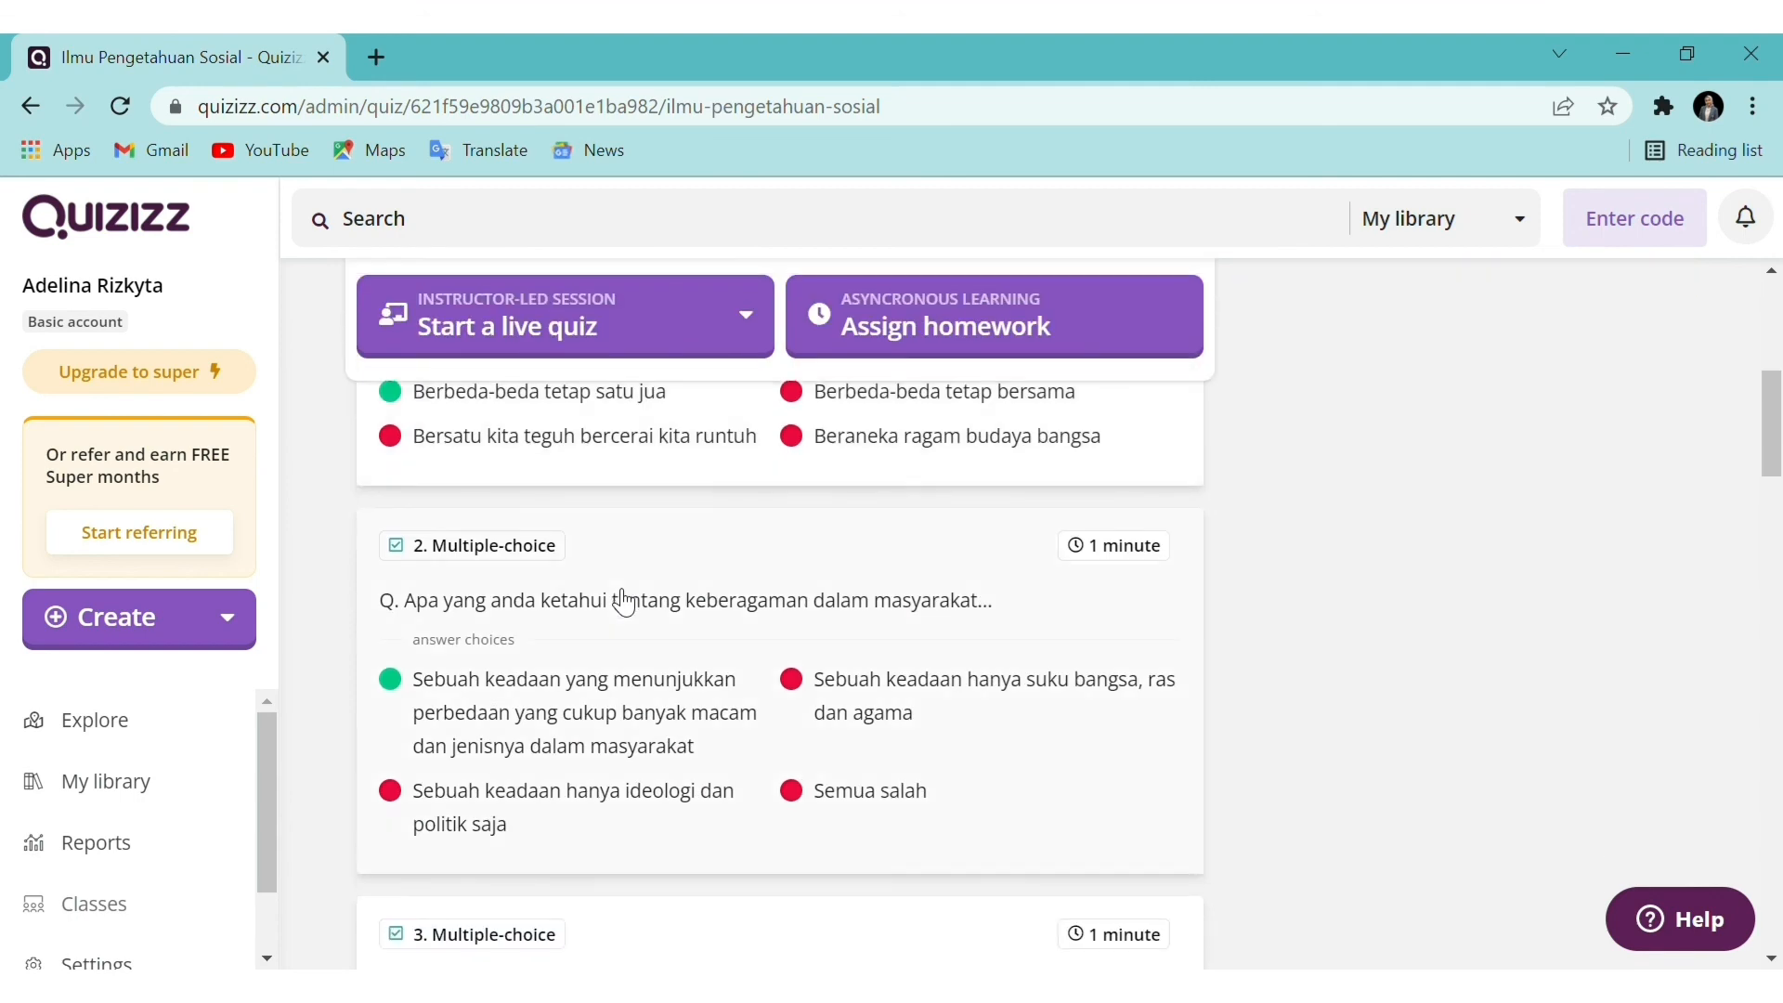
scroll(623, 601, up, 3)
scroll(622, 602, down, 5)
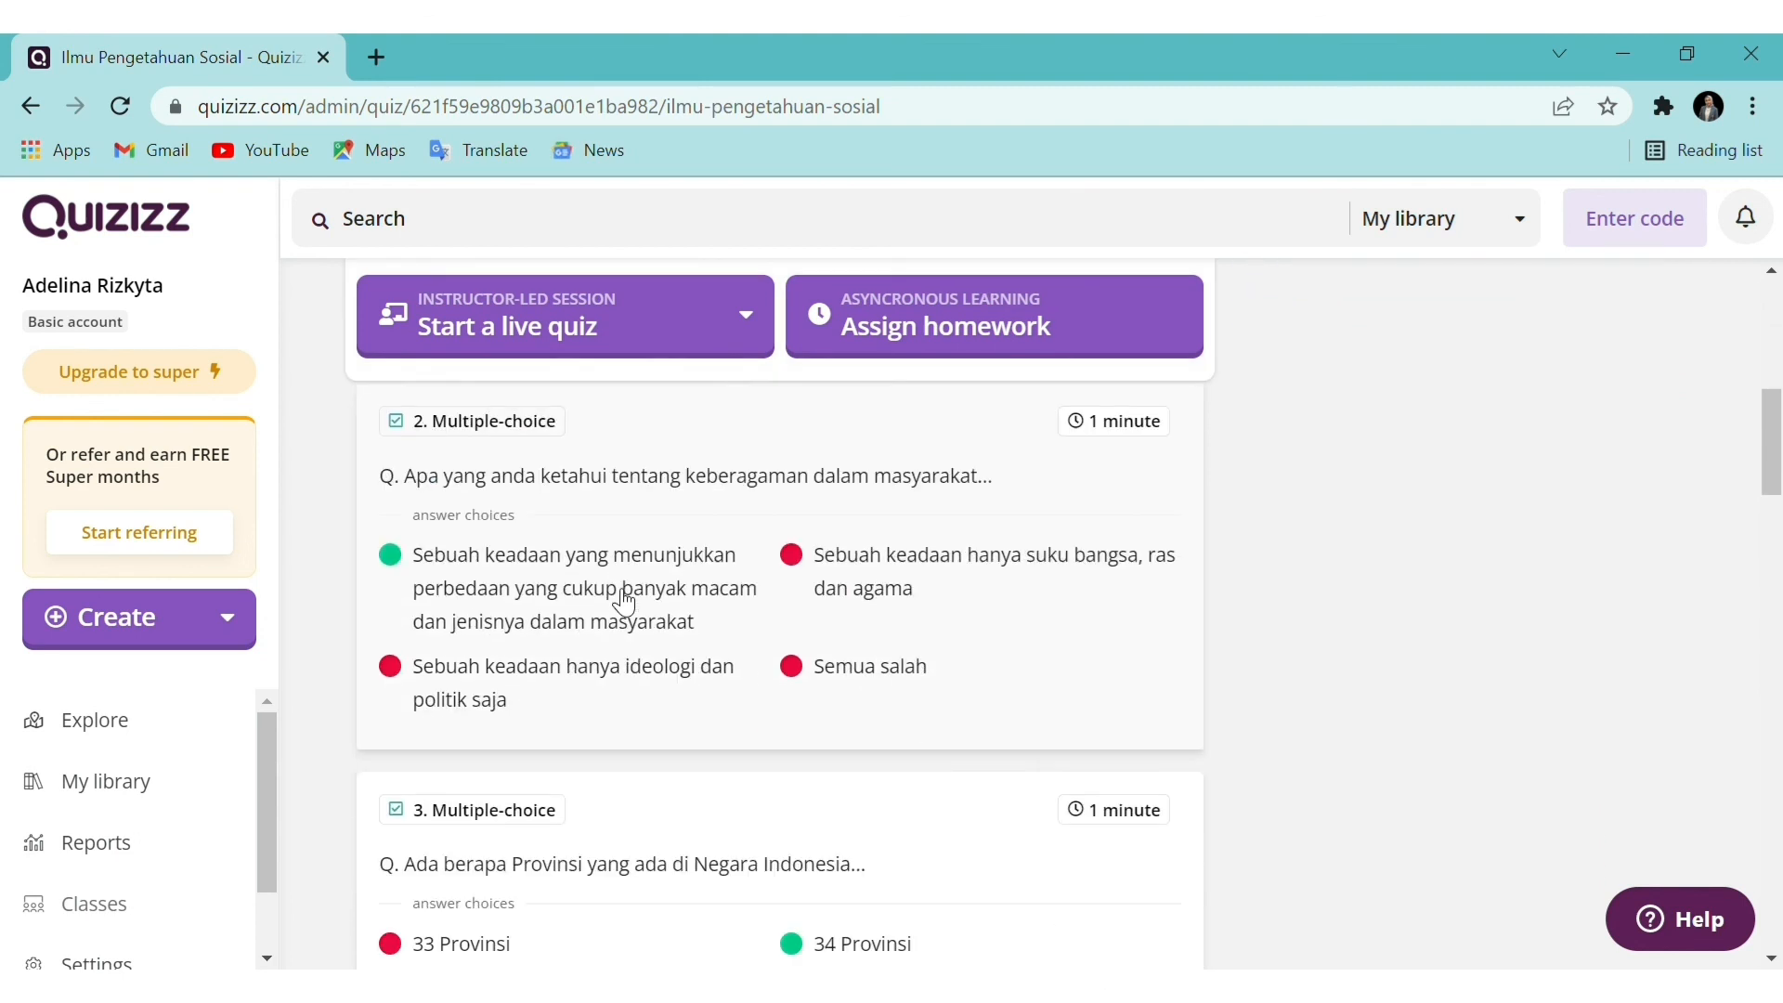
scroll(622, 602, down, 1)
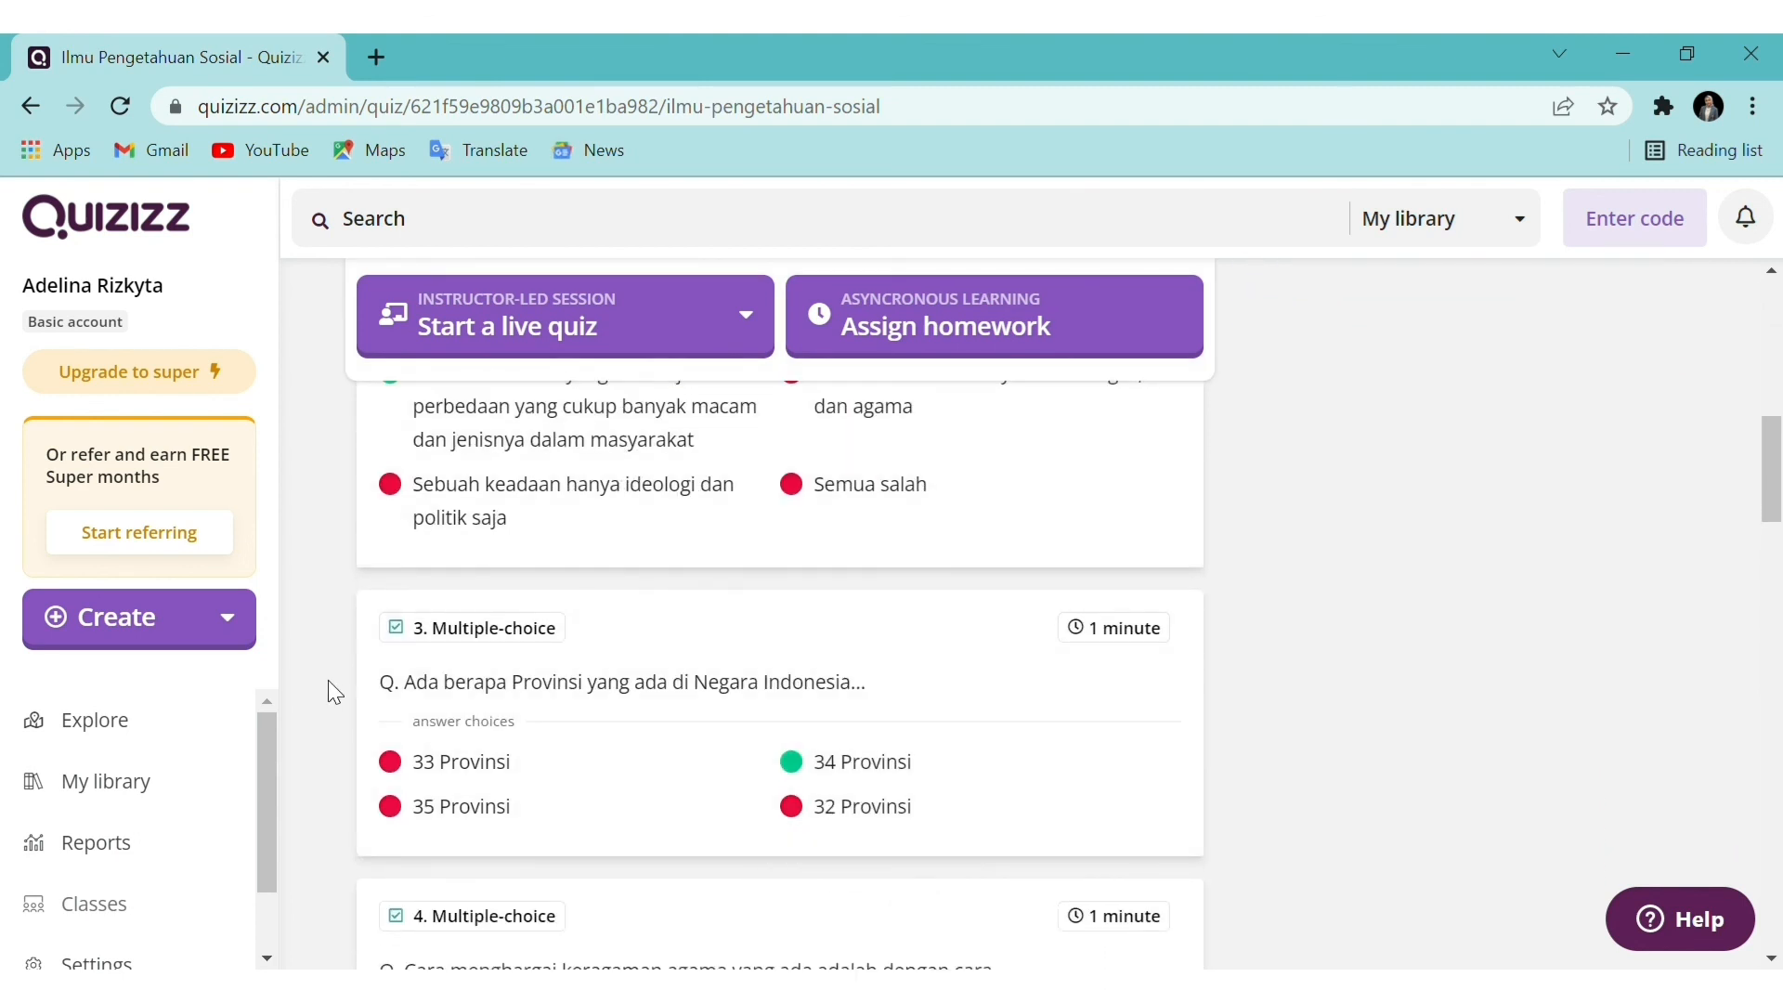
scroll(332, 779, down, 3)
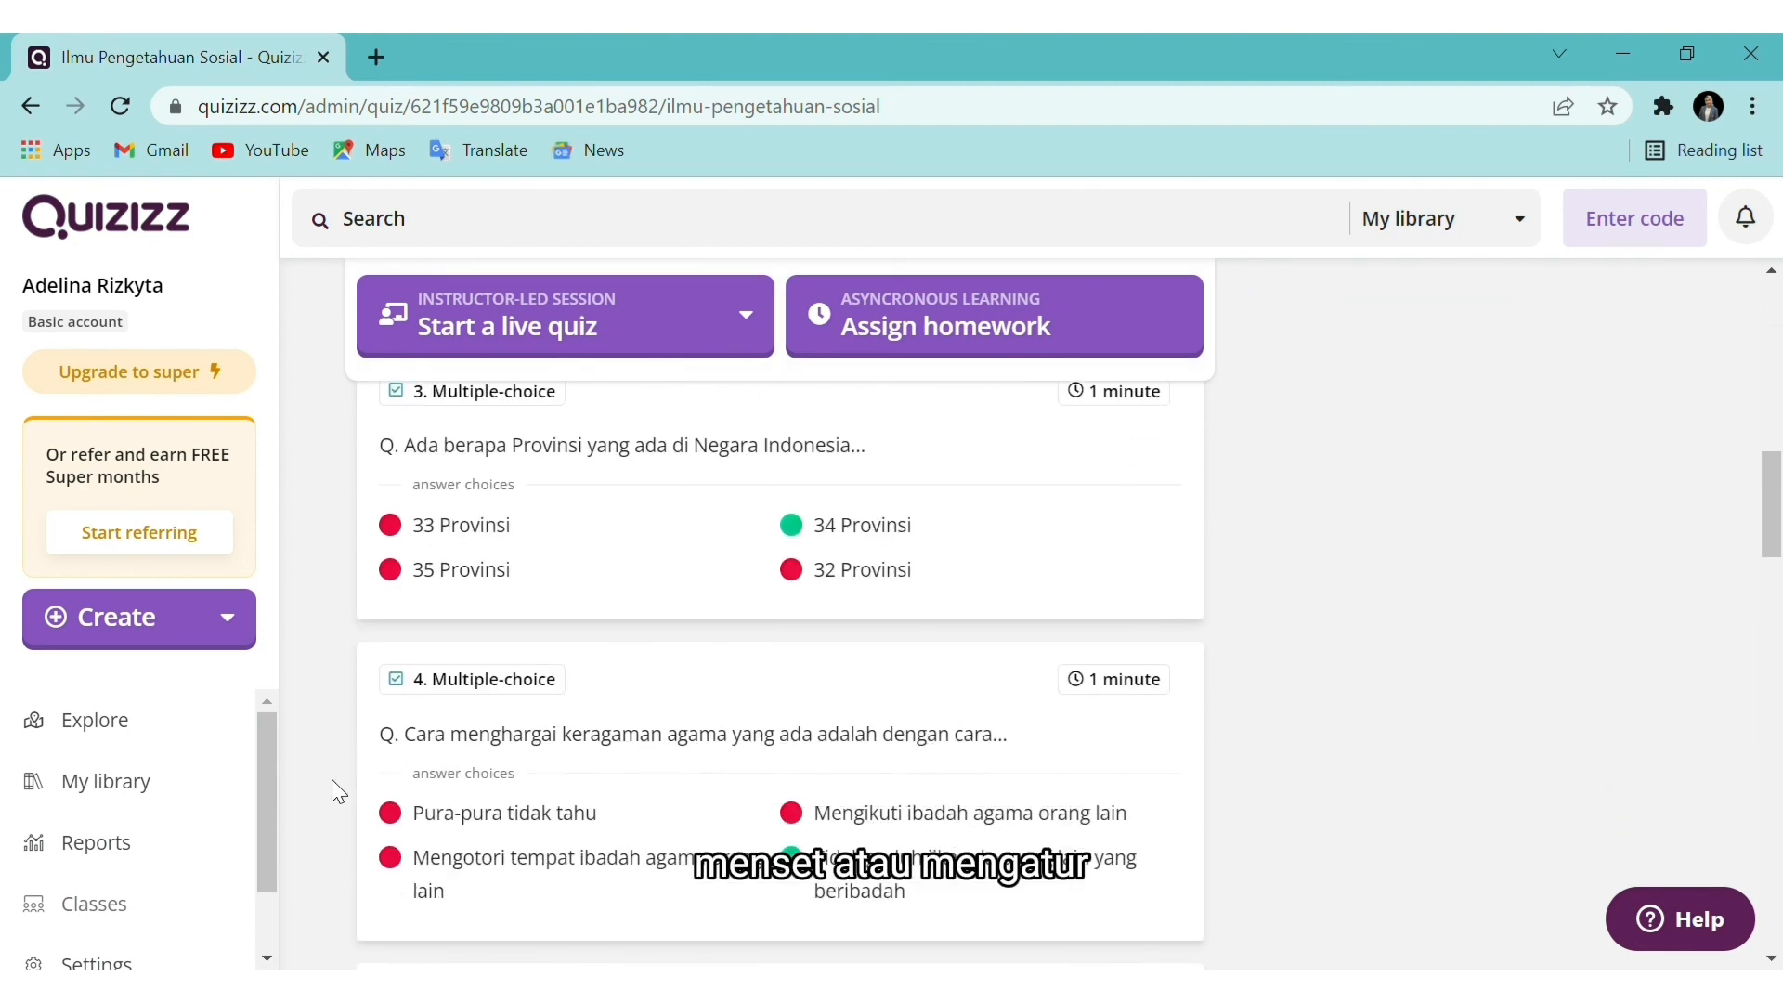
scroll(332, 778, down, 1)
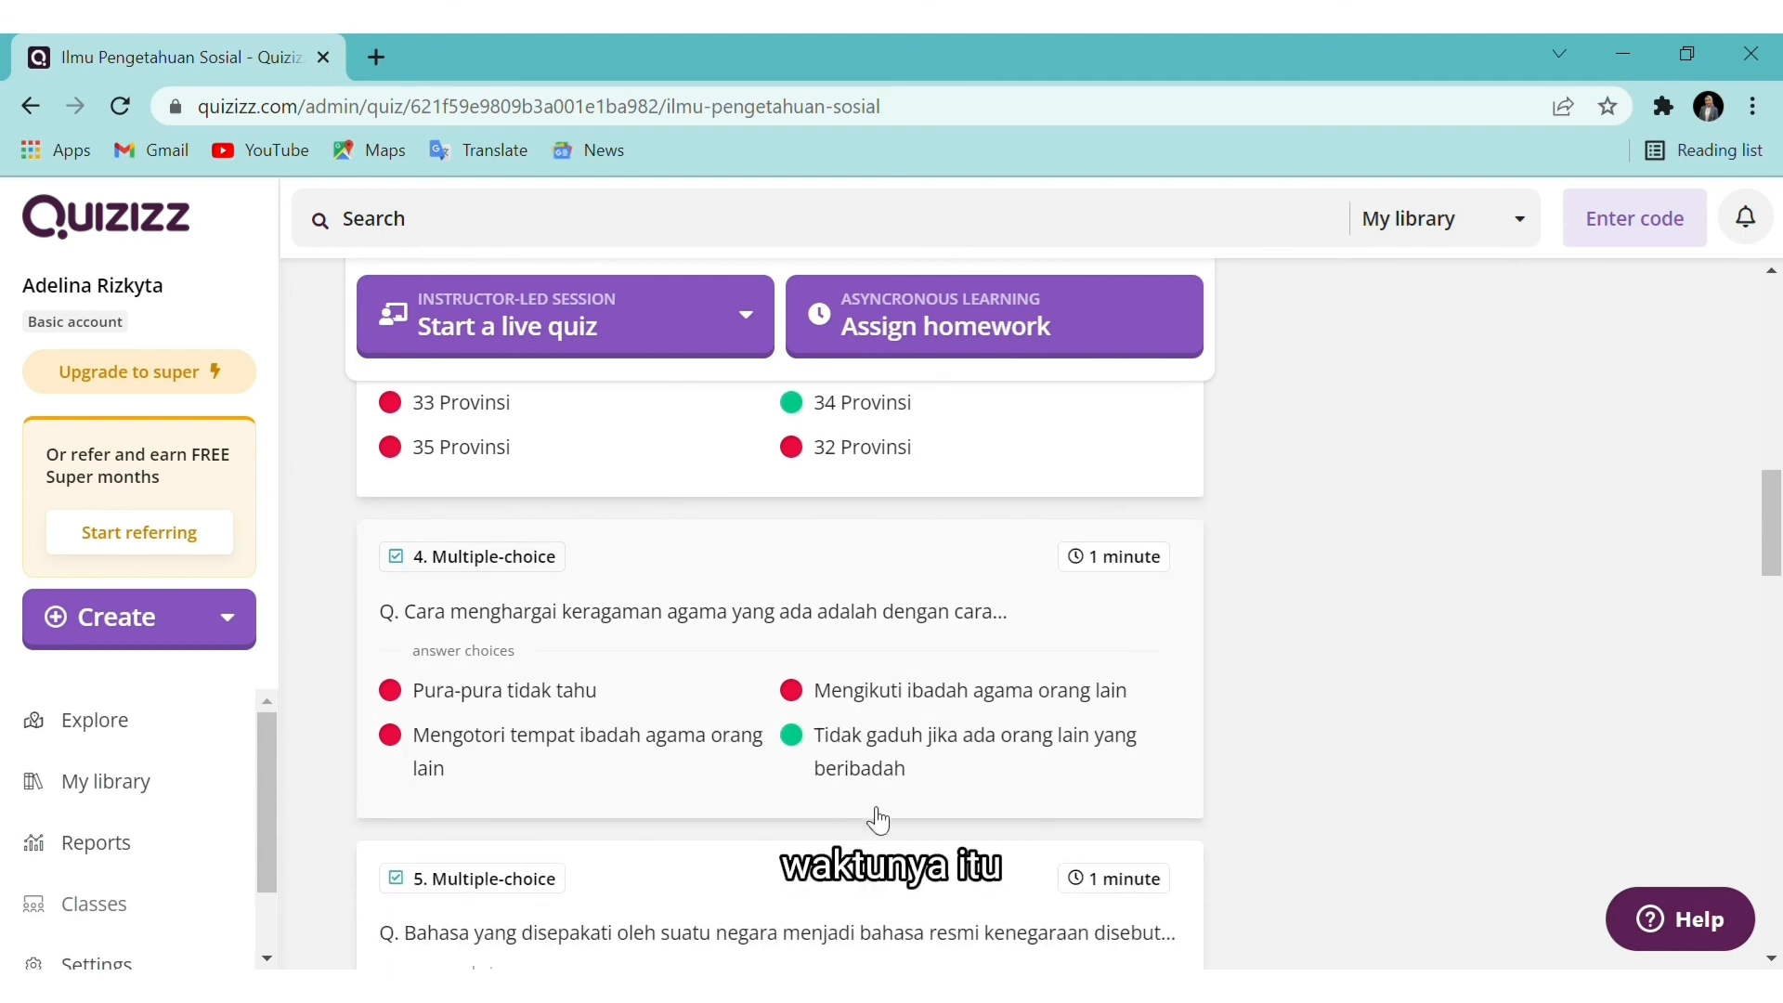
scroll(841, 873, down, 6)
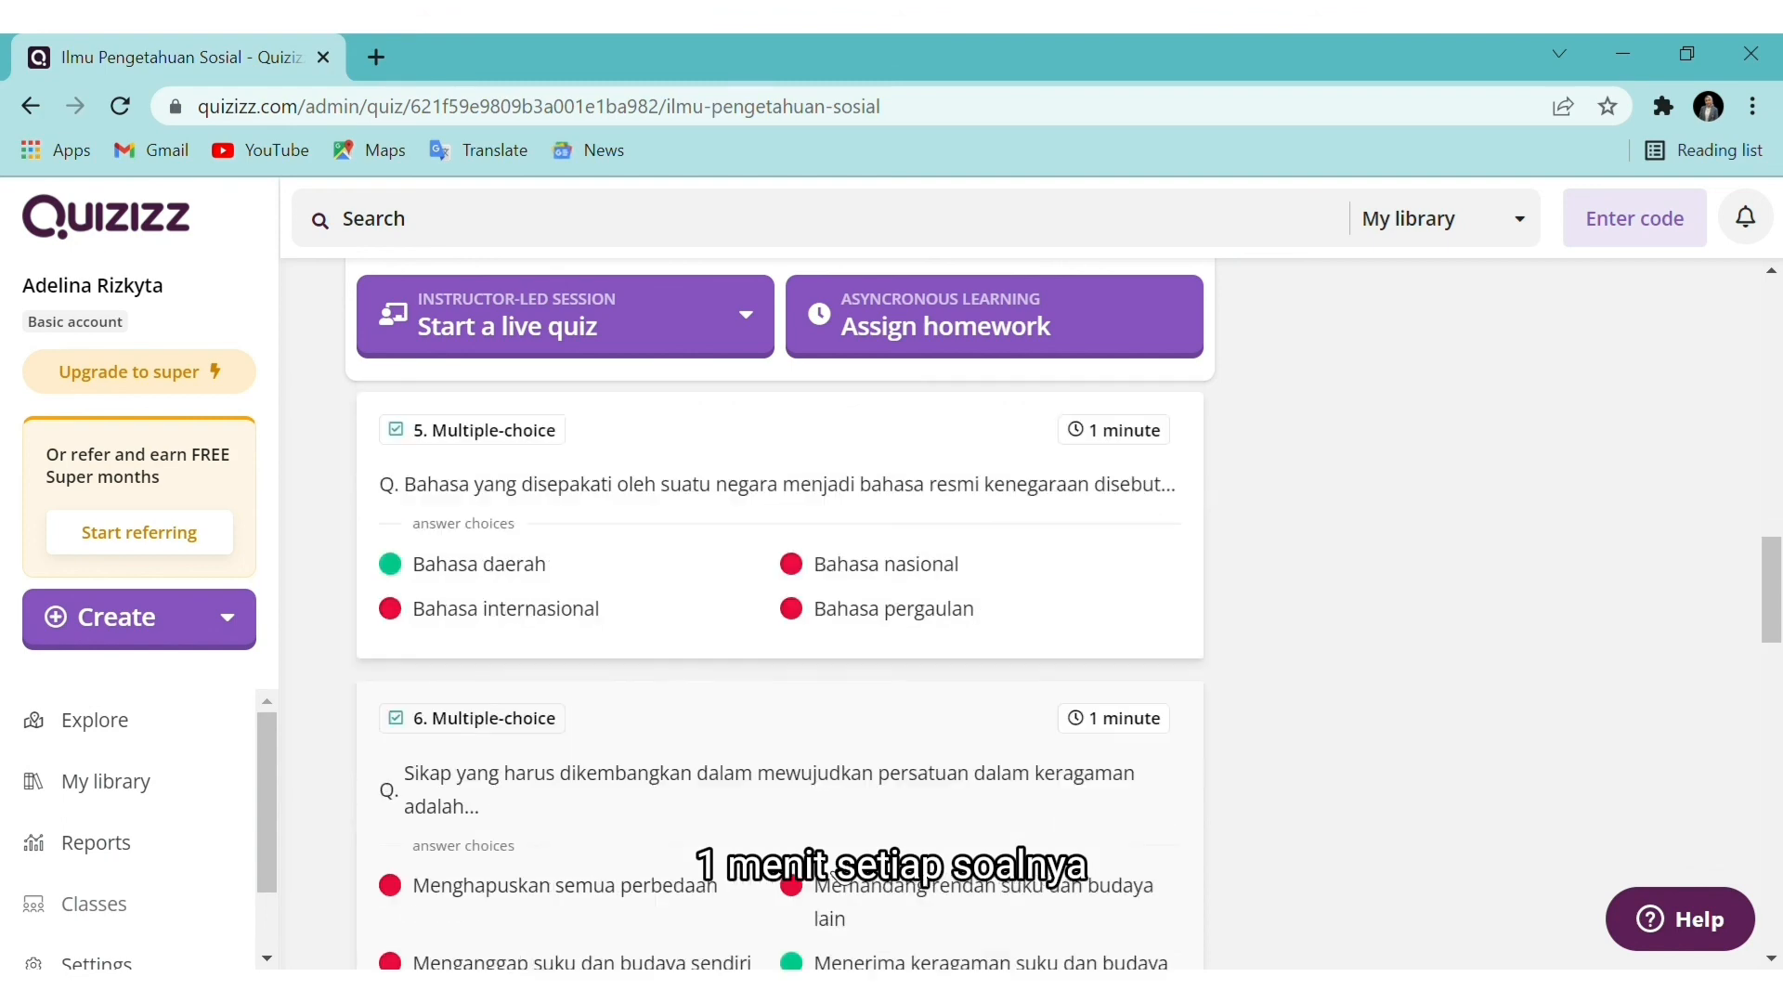
scroll(836, 873, down, 4)
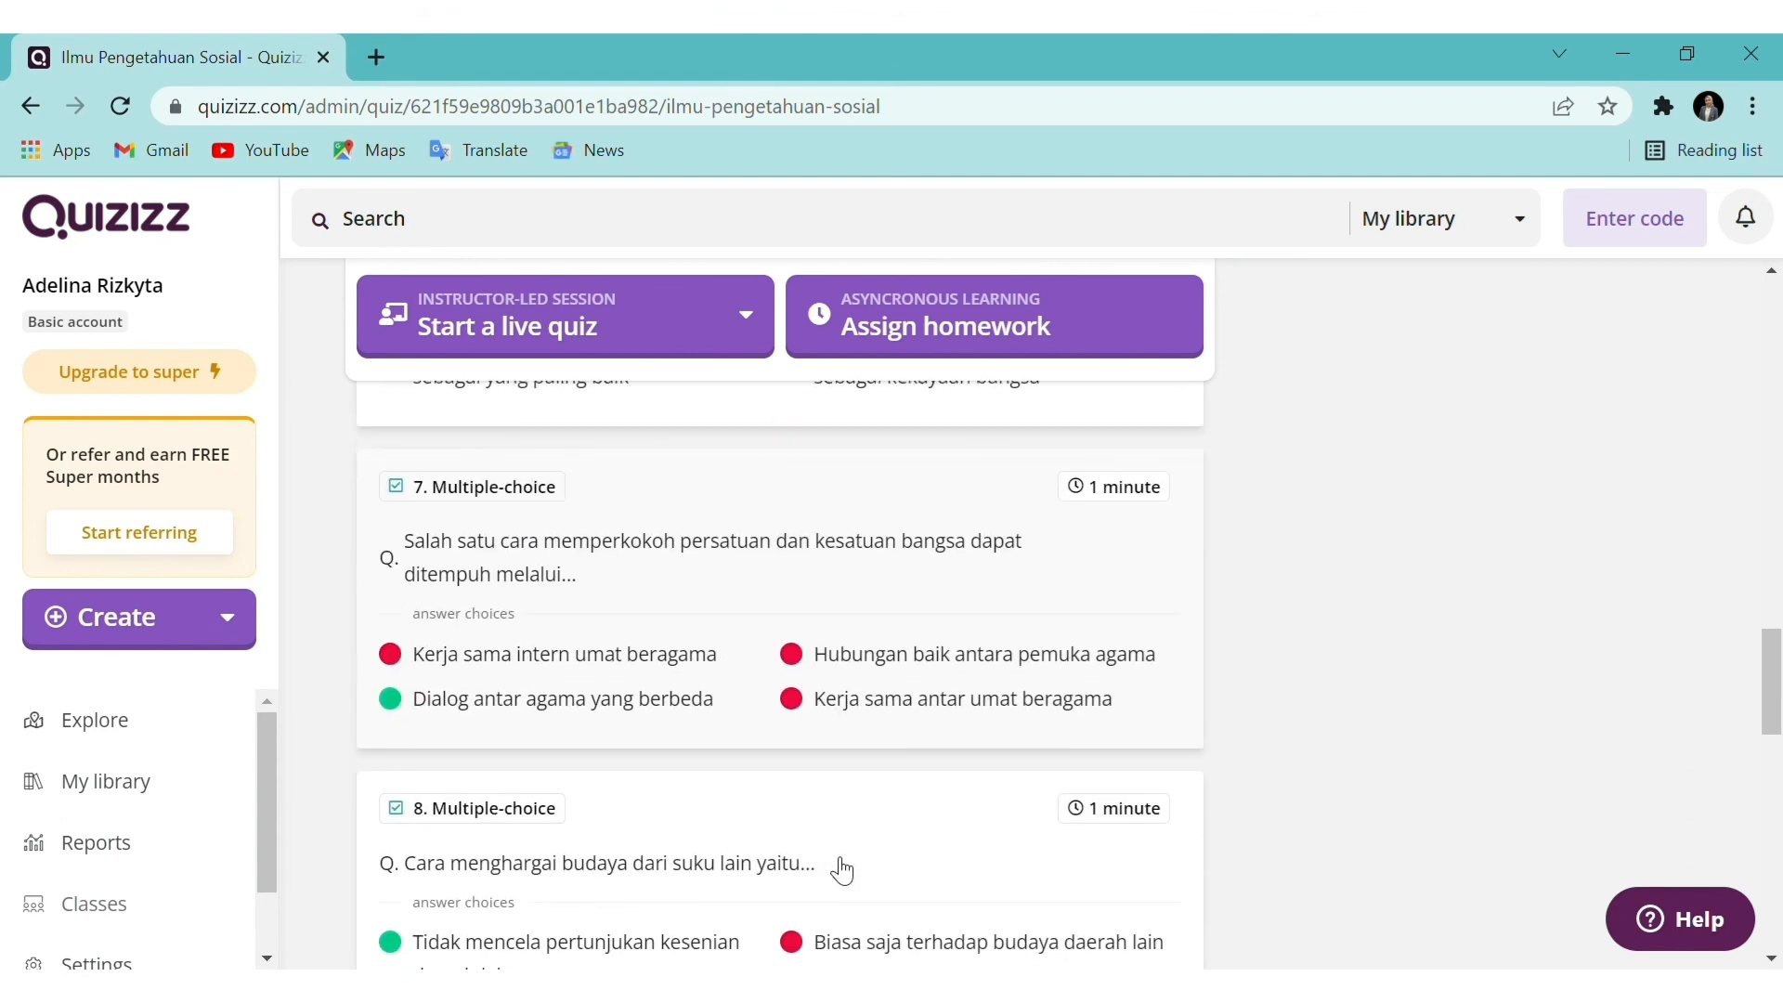
scroll(842, 873, down, 3)
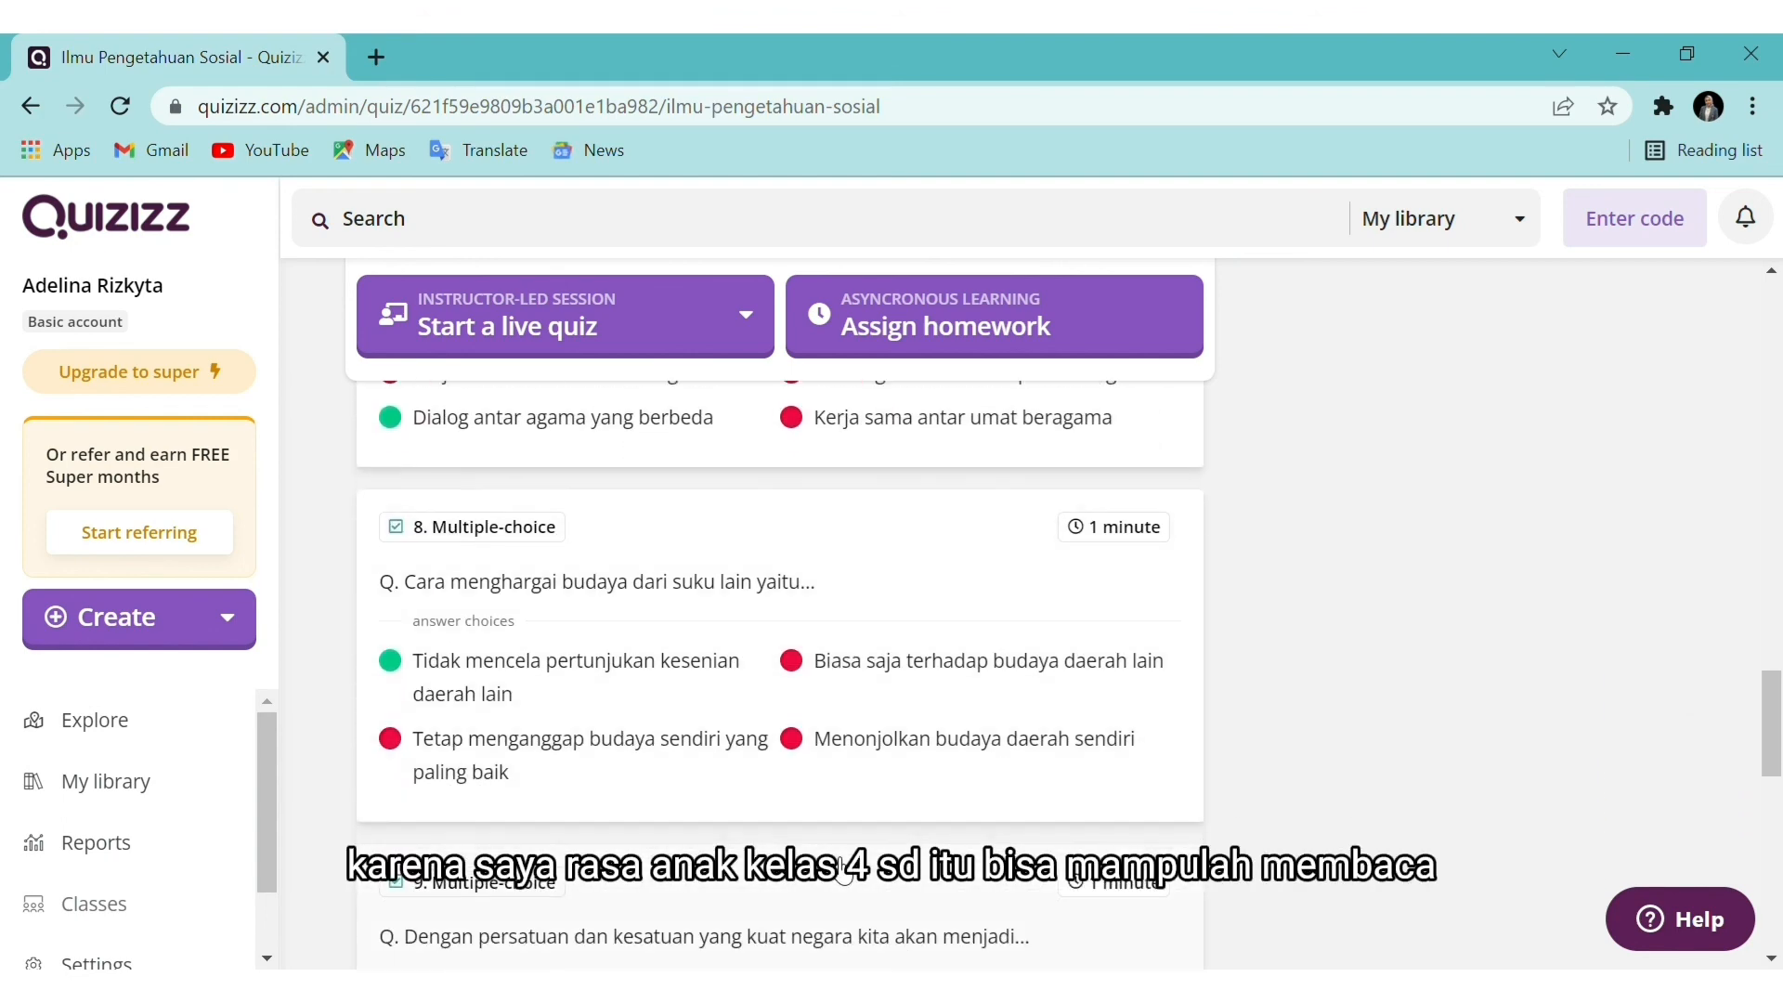
scroll(842, 873, up, 2)
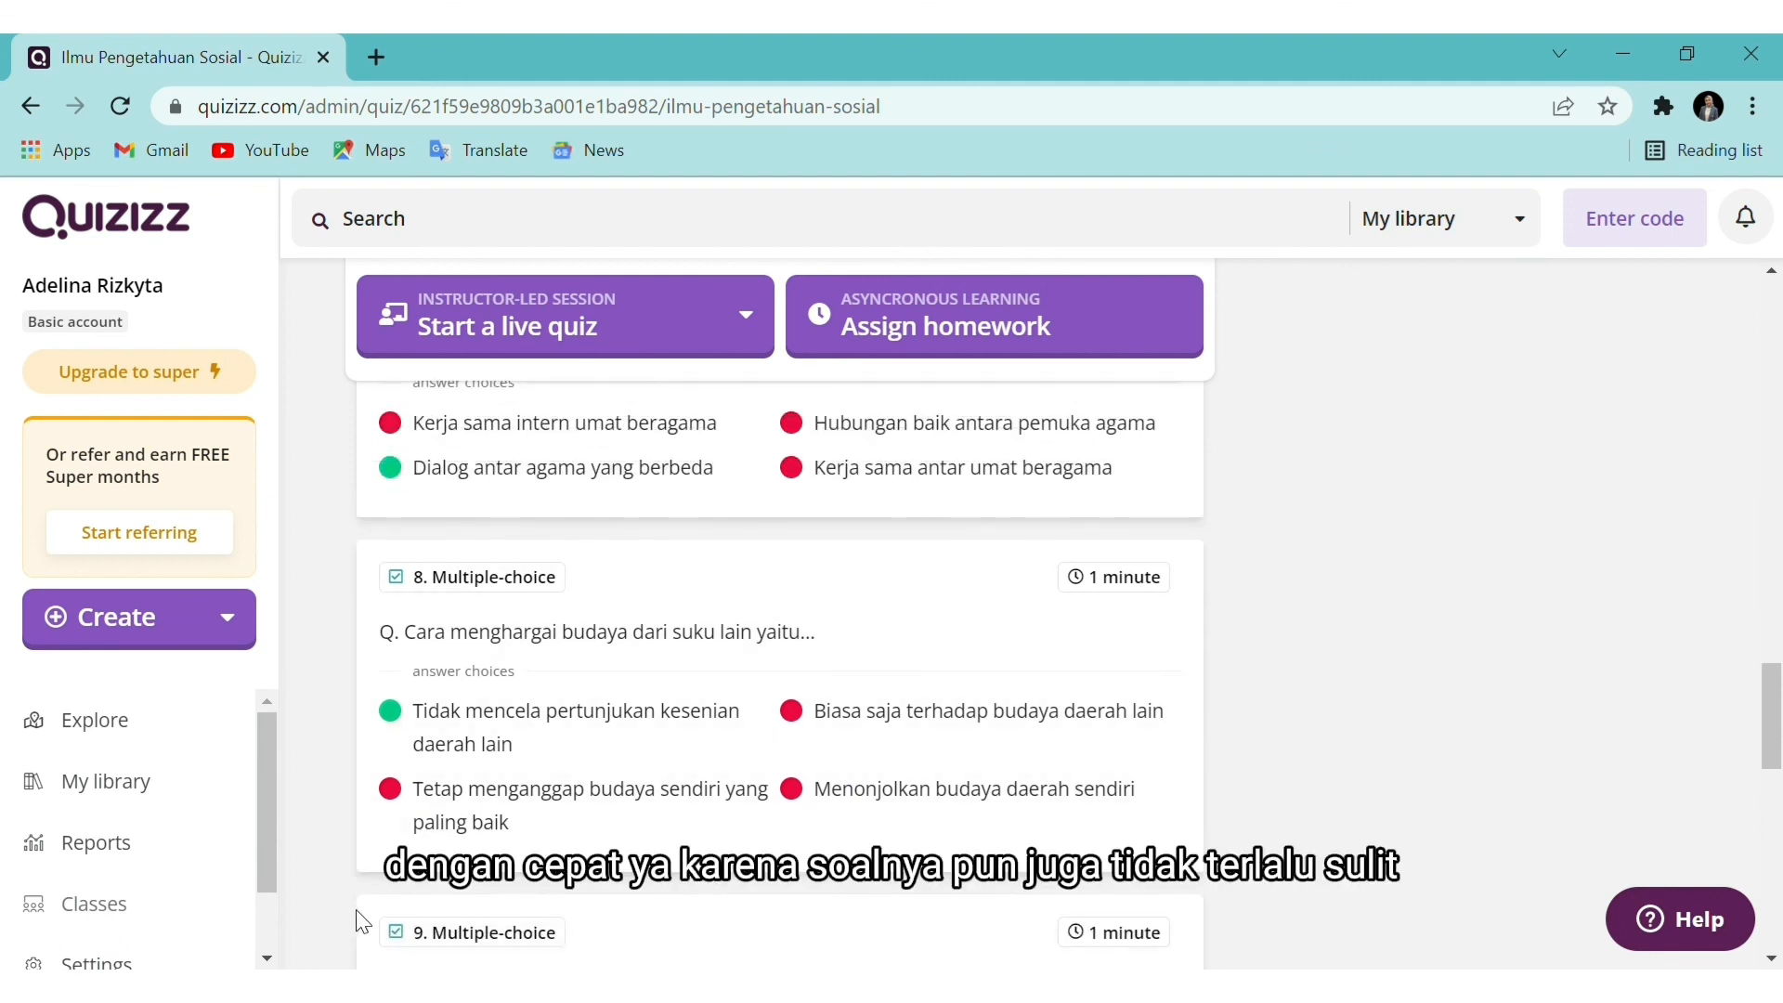
scroll(358, 922, down, 2)
scroll(356, 911, down, 2)
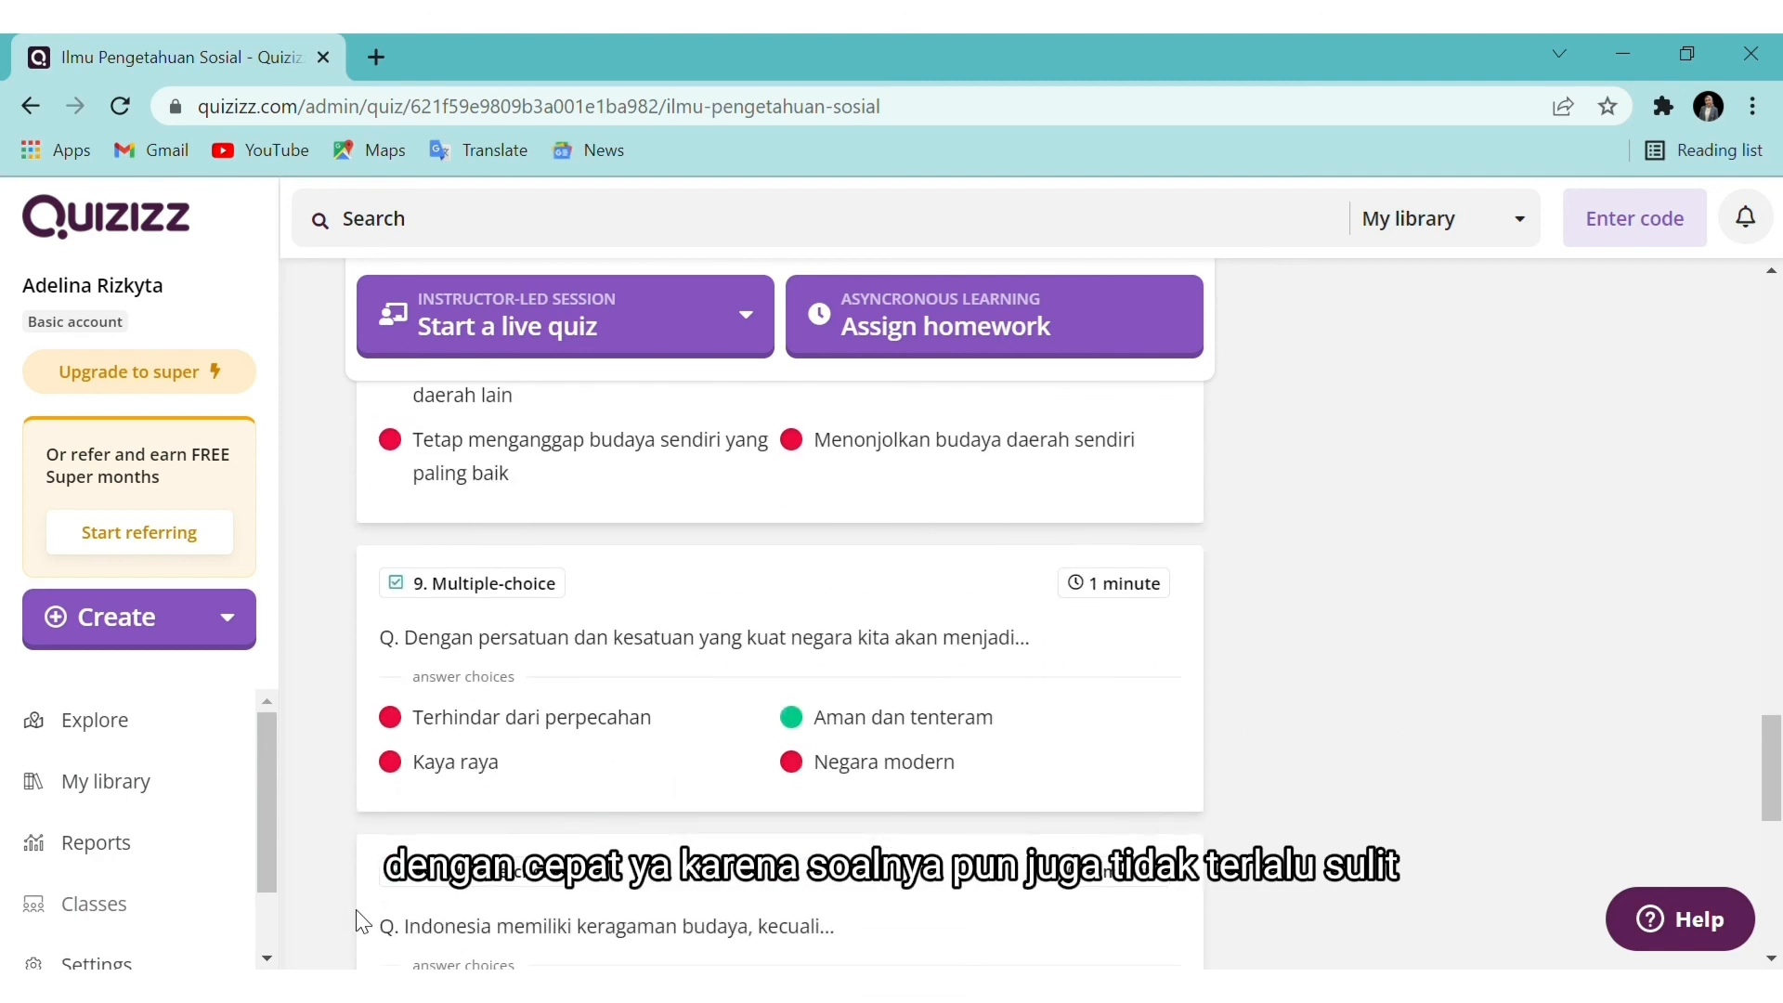
scroll(356, 912, down, 2)
scroll(355, 910, down, 3)
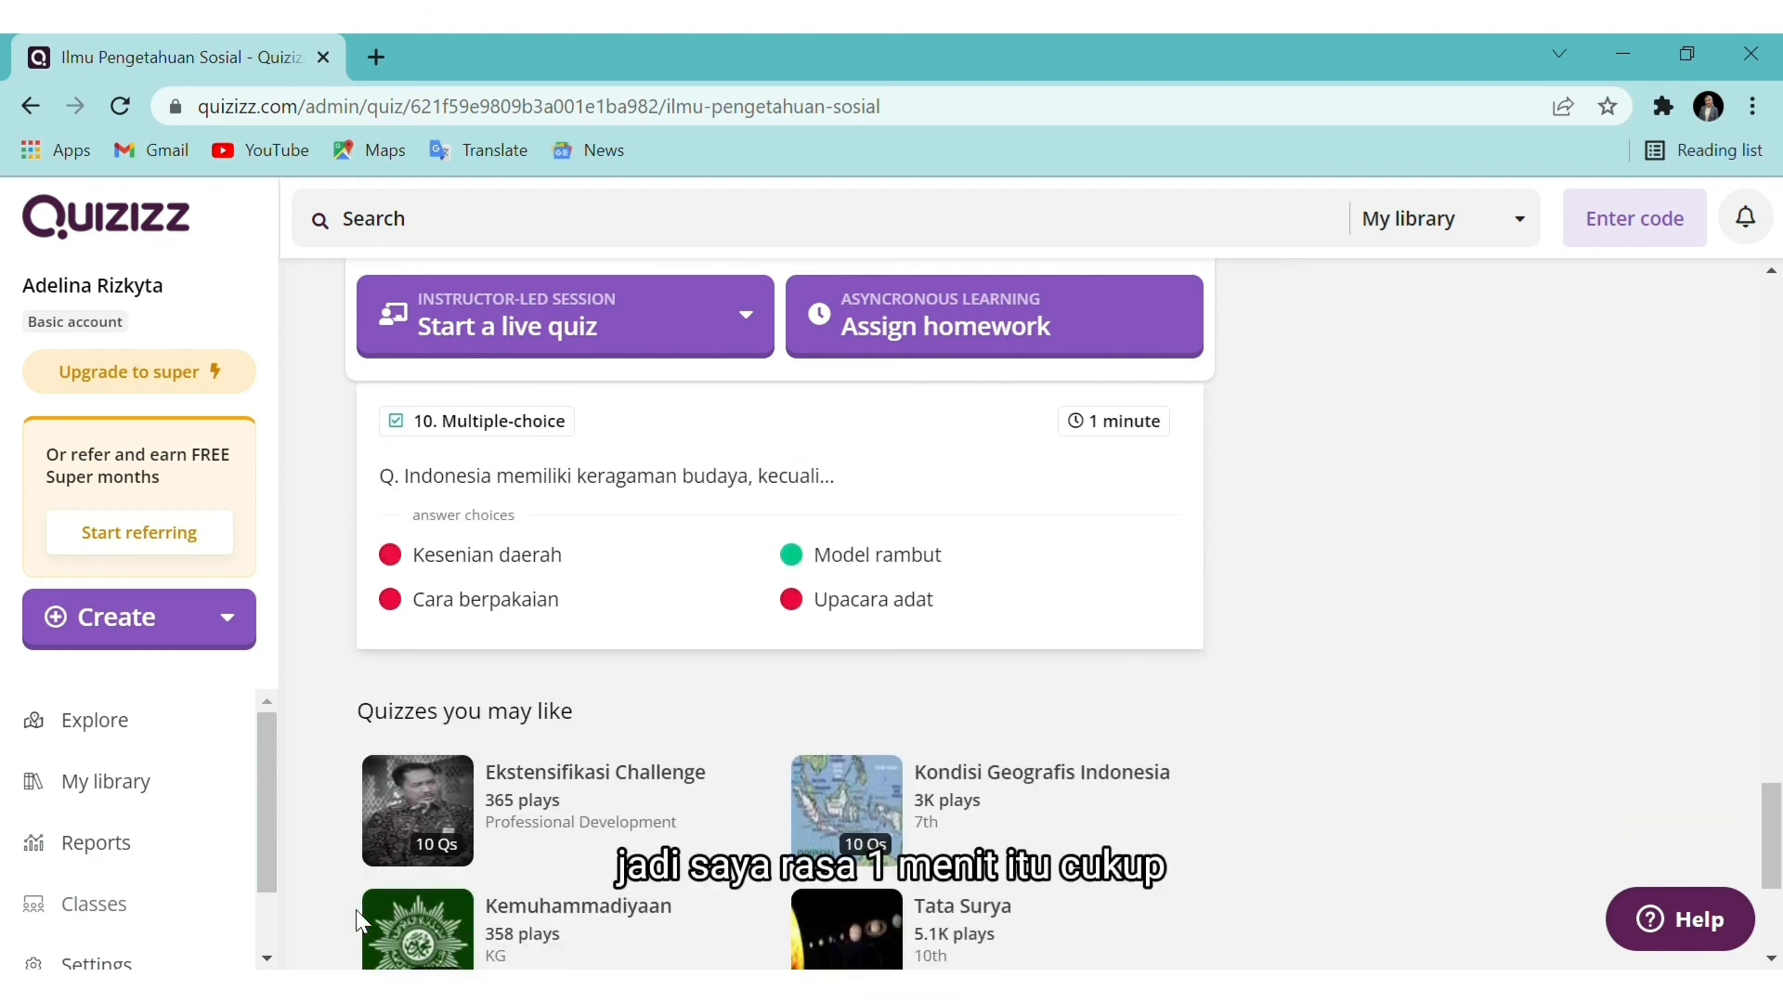
Review the quiz questions in reverse order back to question 1 and its time limit, ending at the quiz's details
scroll(355, 910, up, 6)
scroll(354, 910, up, 15)
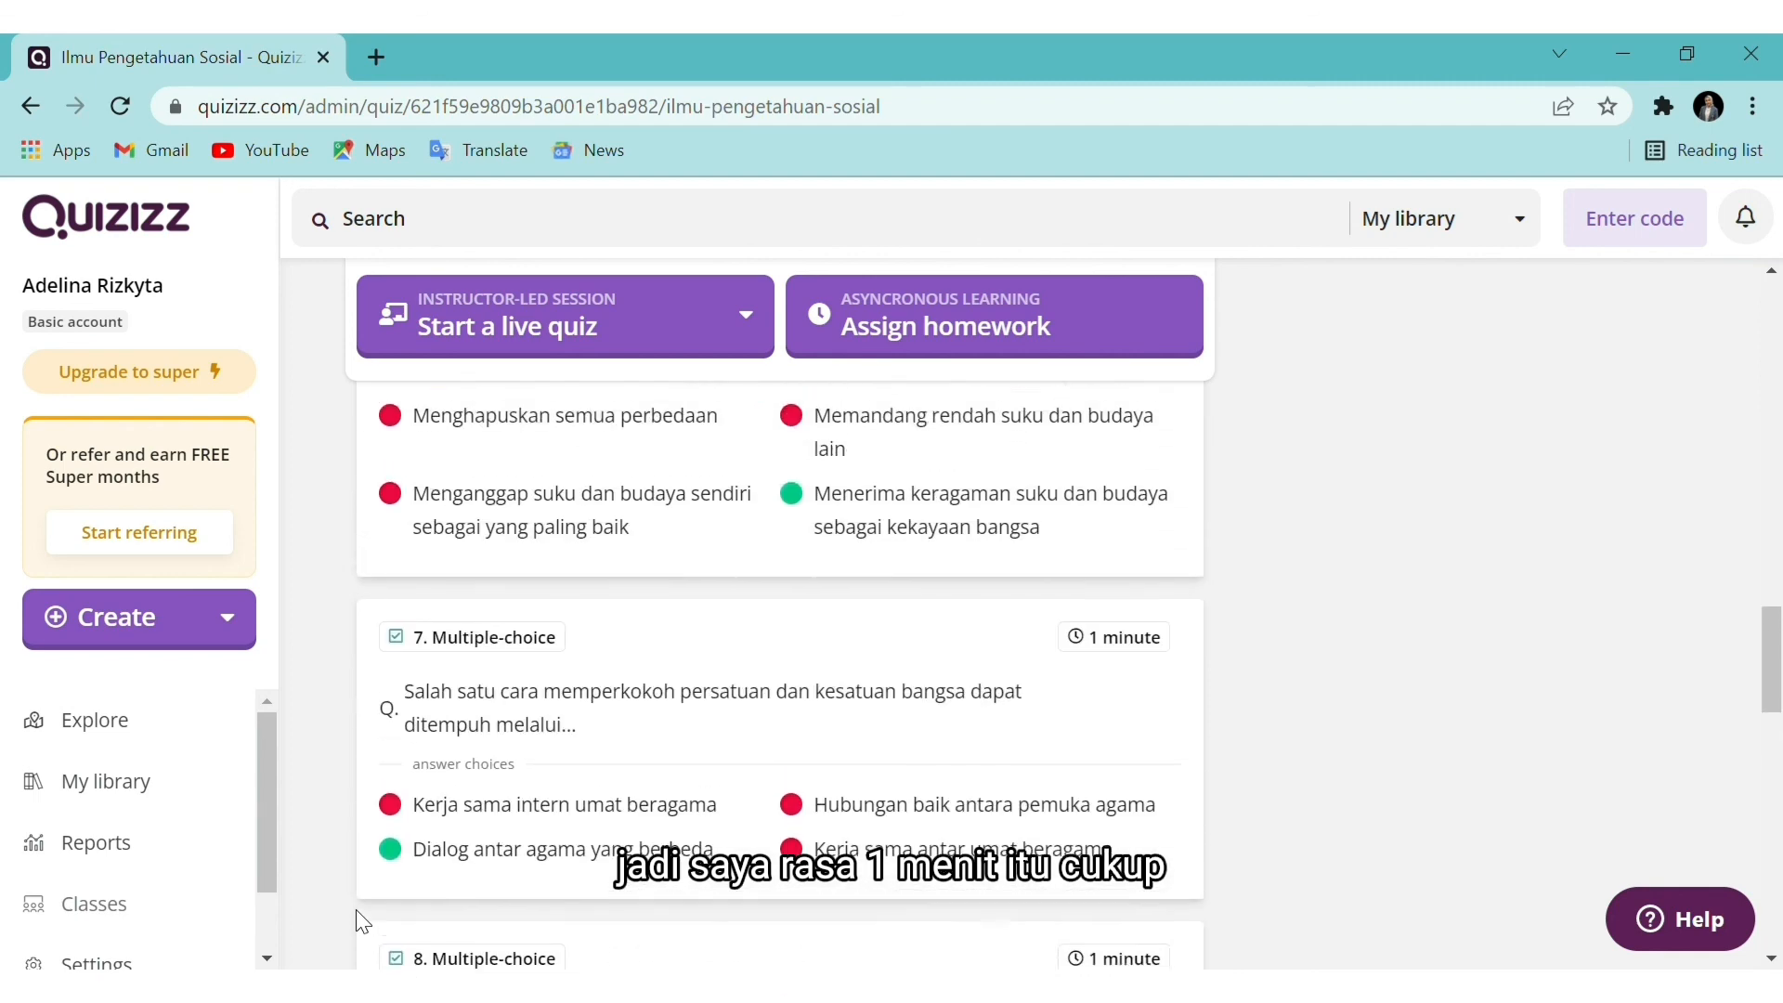
scroll(355, 910, up, 5)
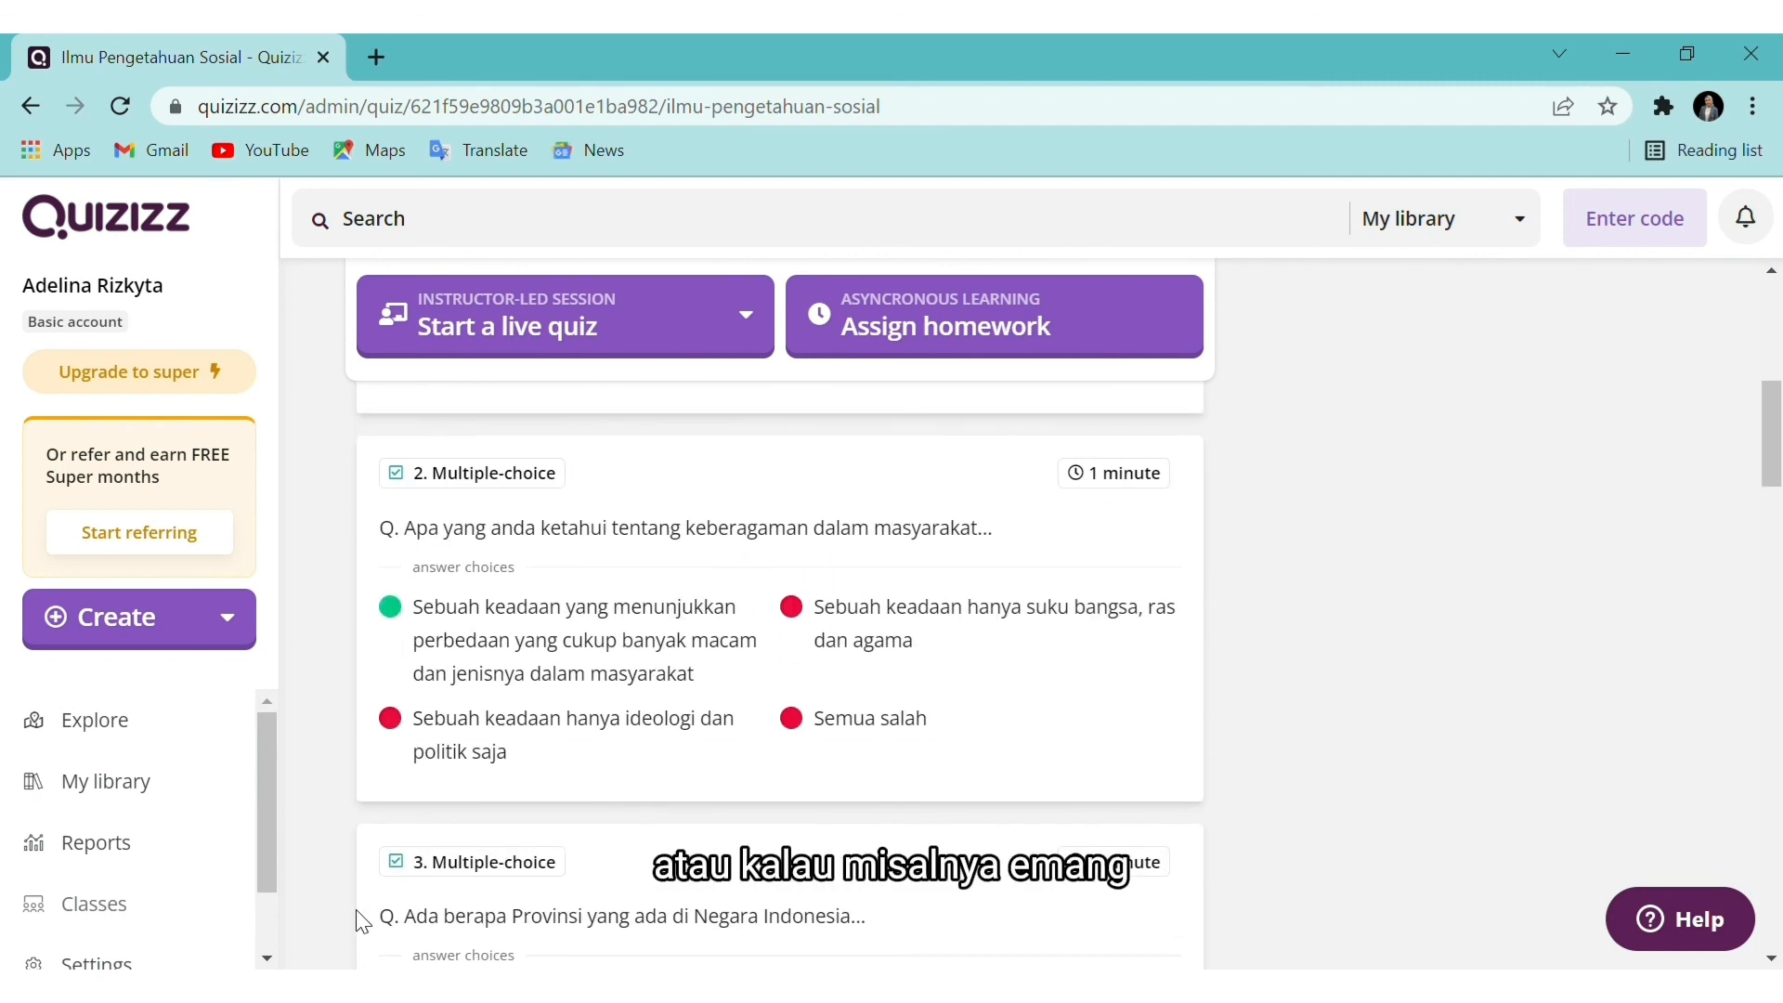
scroll(711, 703, up, 6)
scroll(711, 702, down, 2)
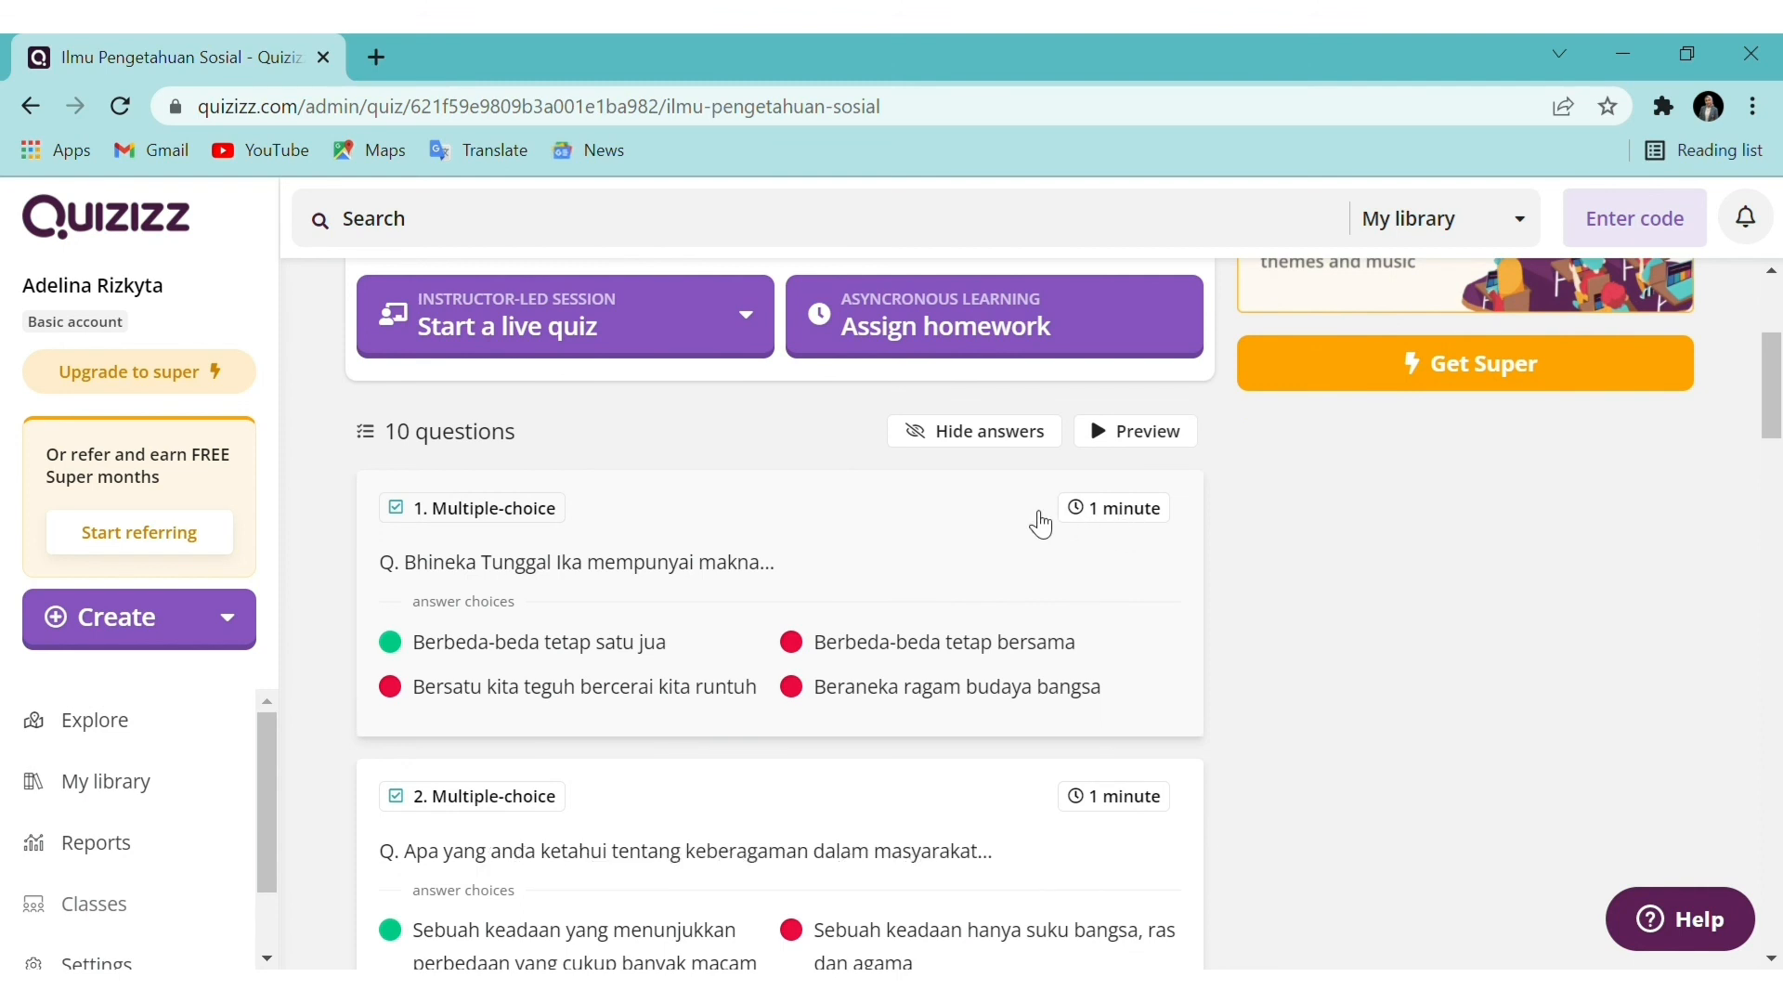
scroll(988, 545, up, 4)
scroll(988, 545, up, 1)
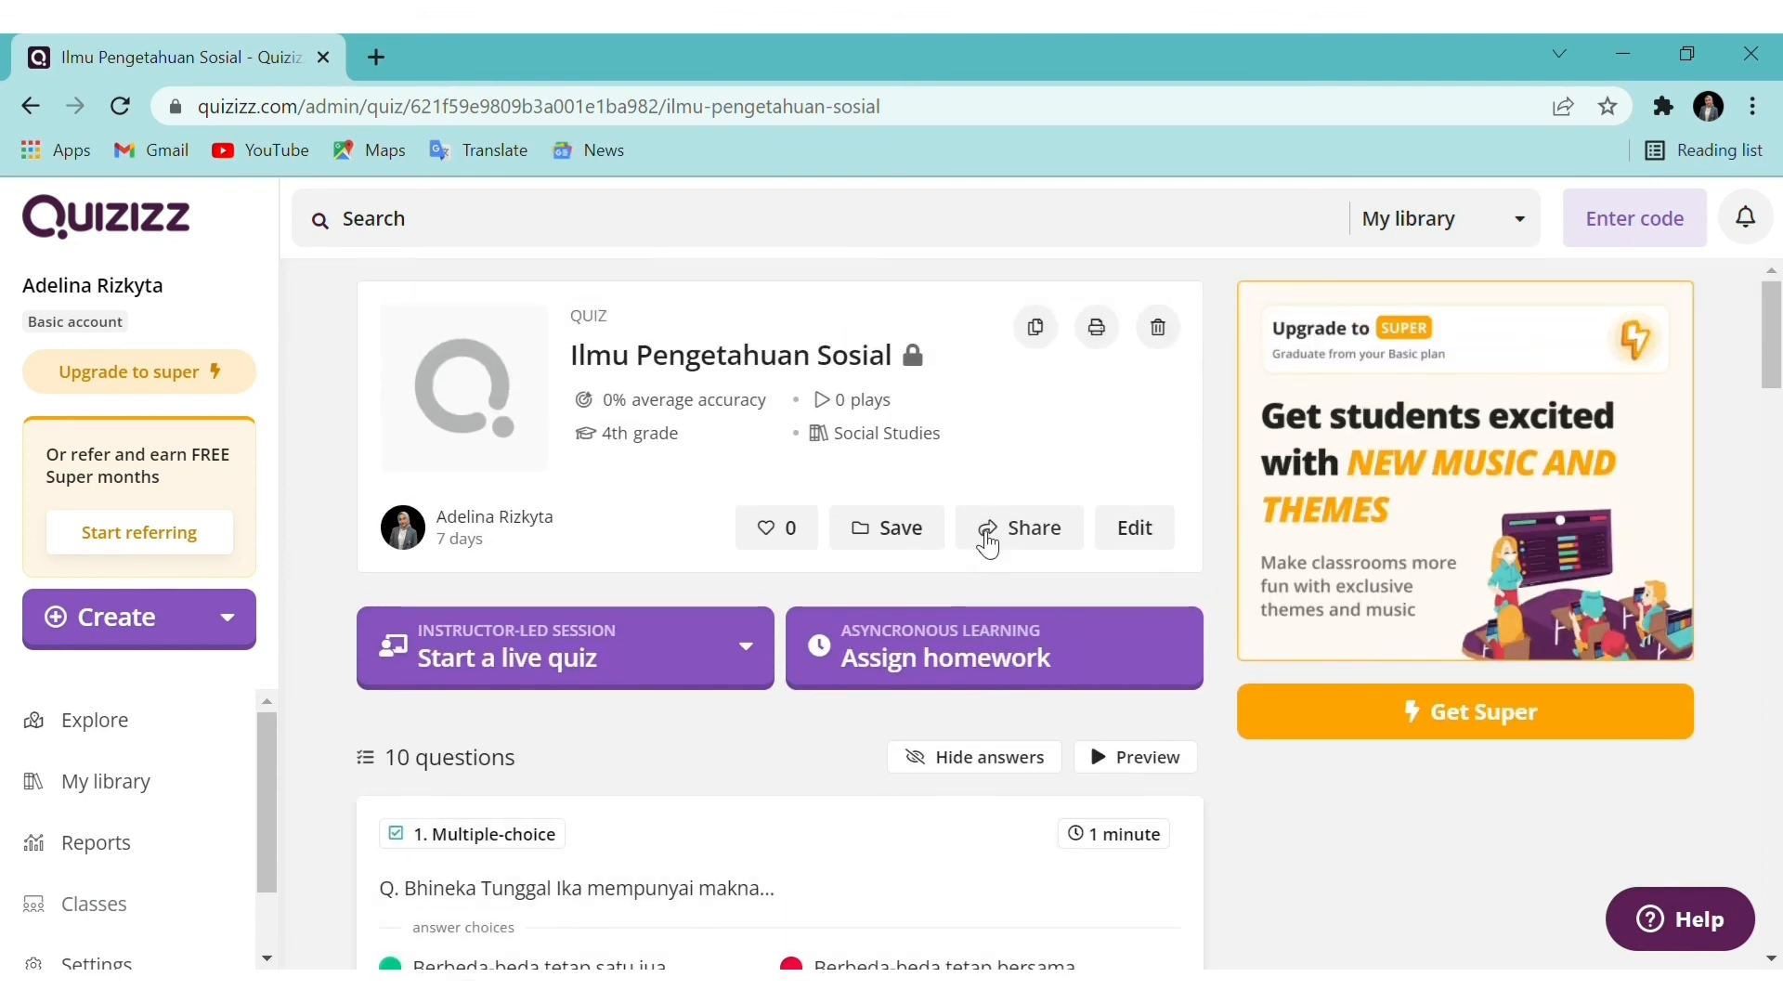
scroll(390, 882, down, 4)
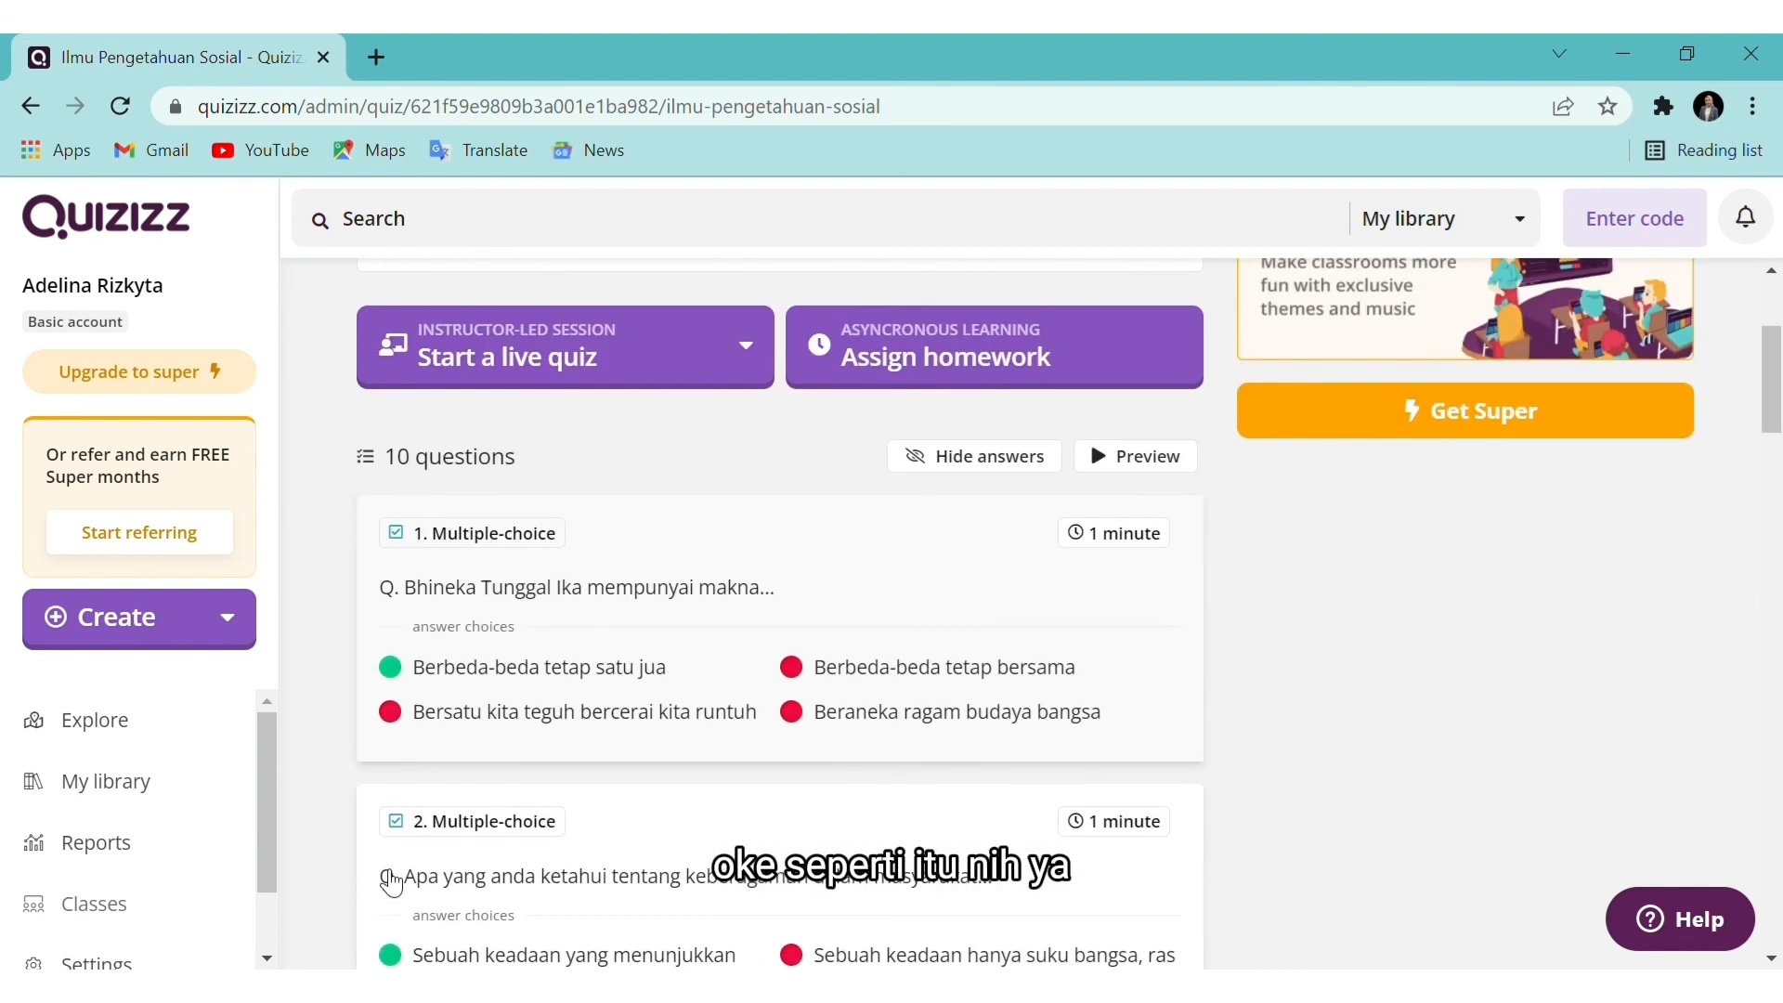
scroll(390, 882, up, 4)
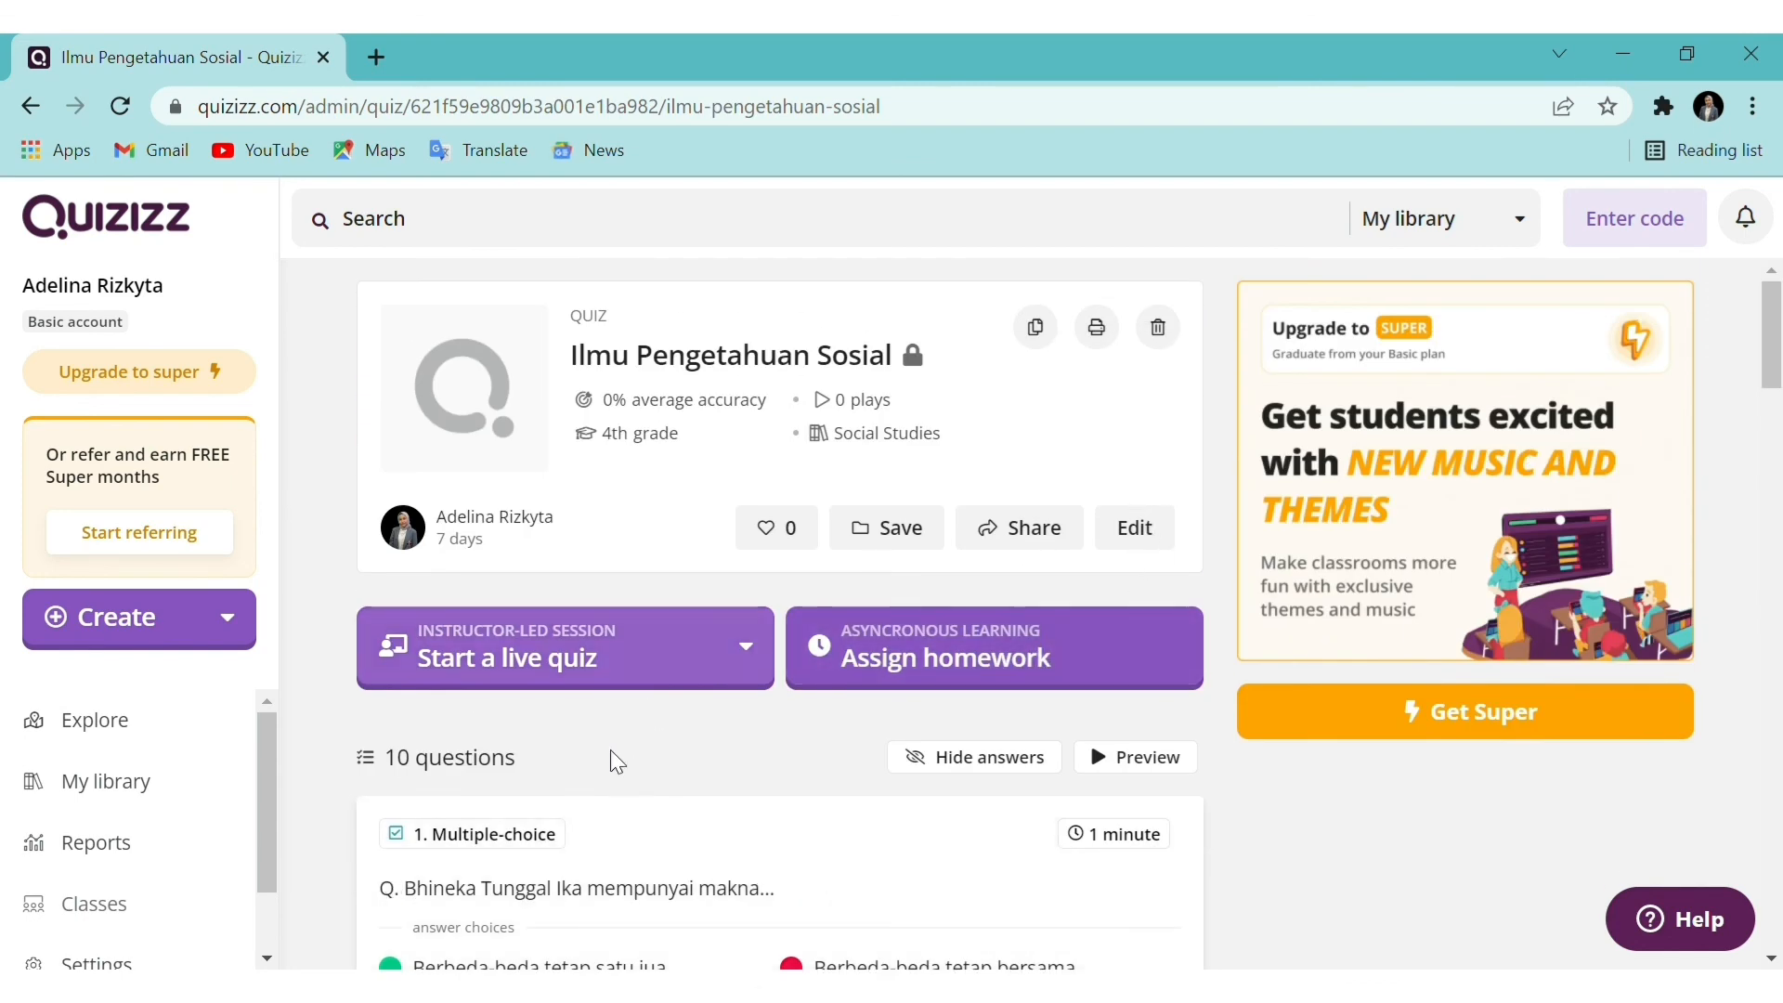
scroll(671, 826, down, 3)
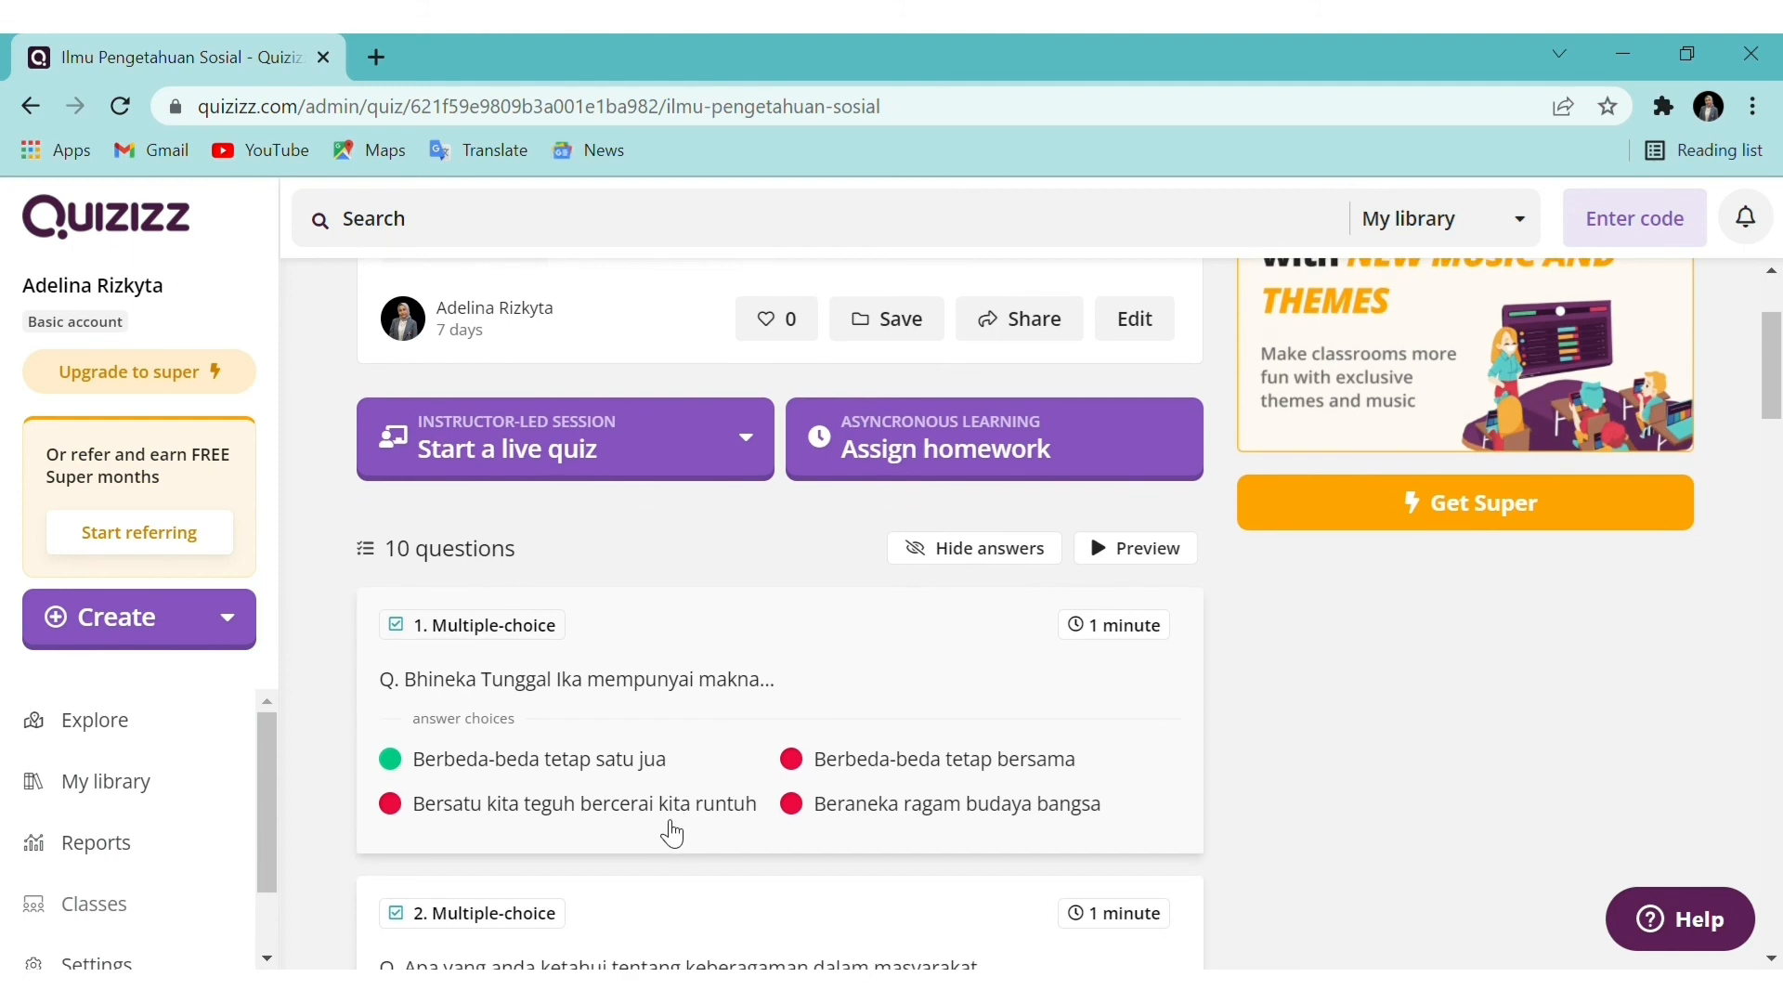
scroll(670, 833, down, 3)
scroll(671, 833, up, 6)
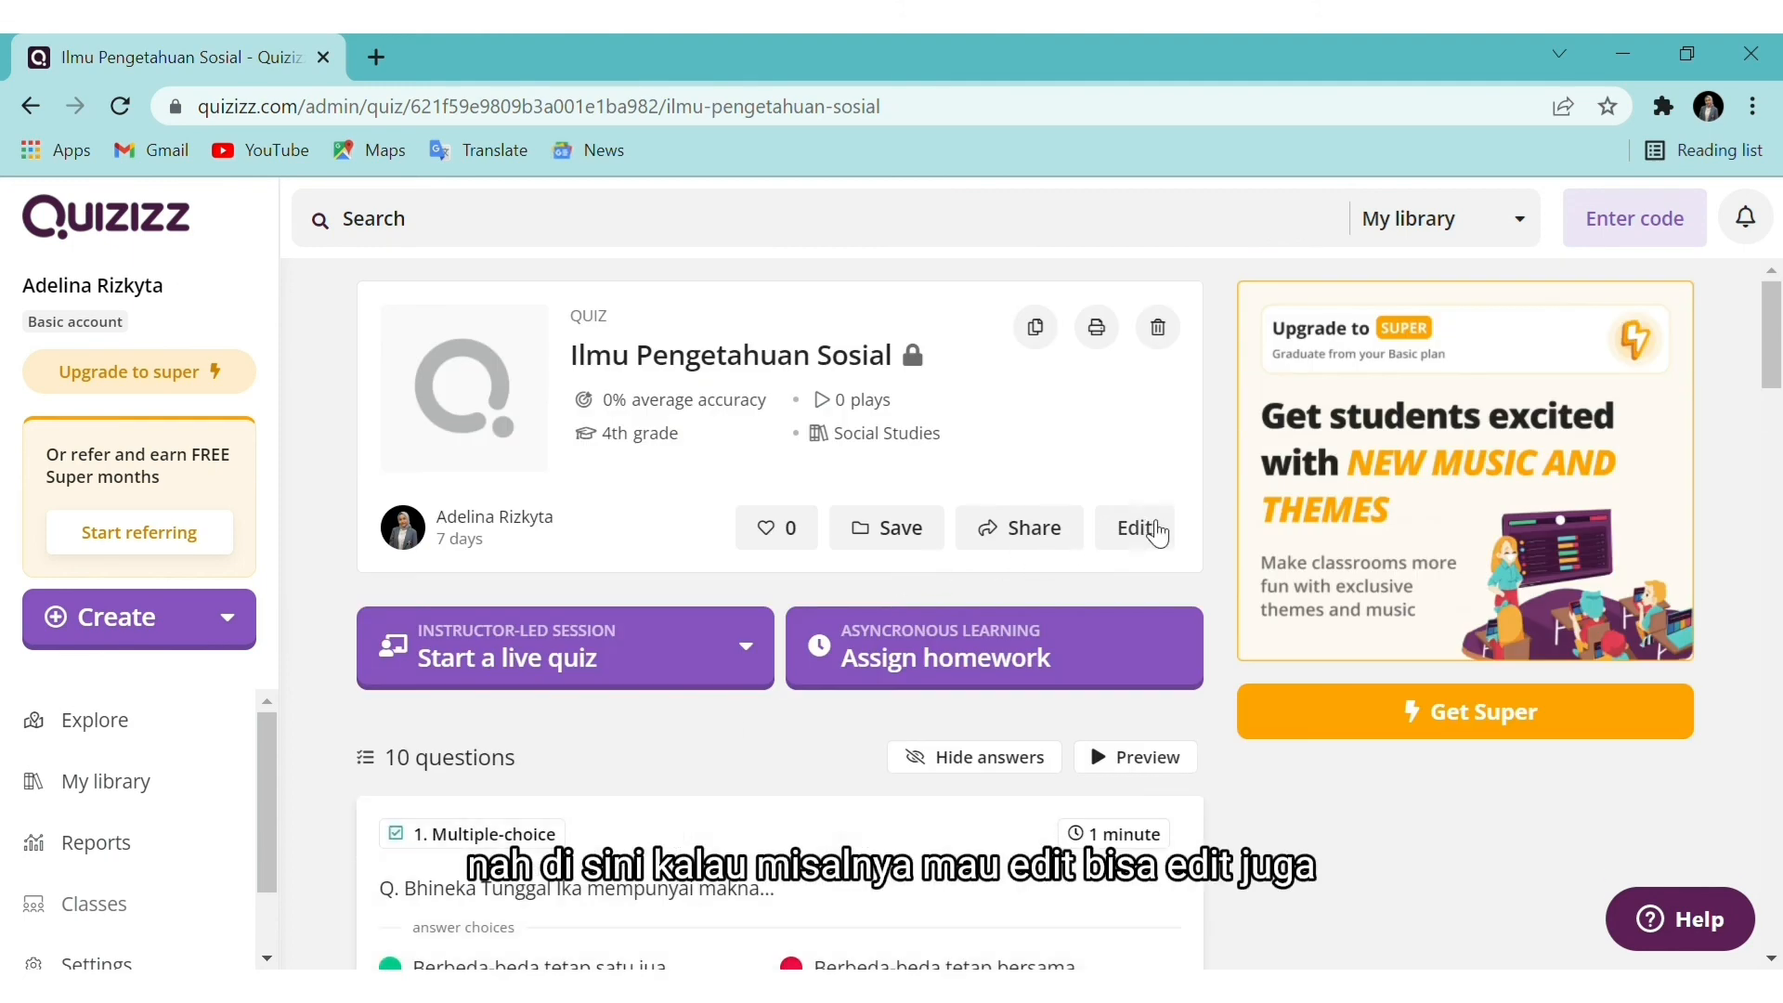